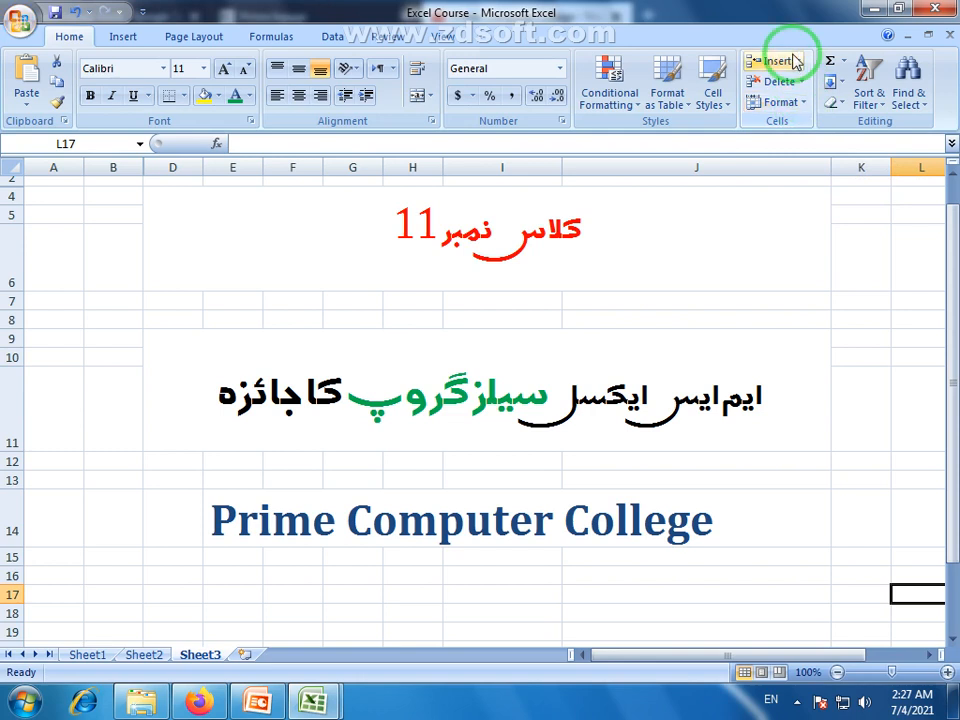
Look over the Insert, Delete and Format options for cells, rows and sheets without applying any.
{"action": "left_click", "coordinate": [799, 62]}
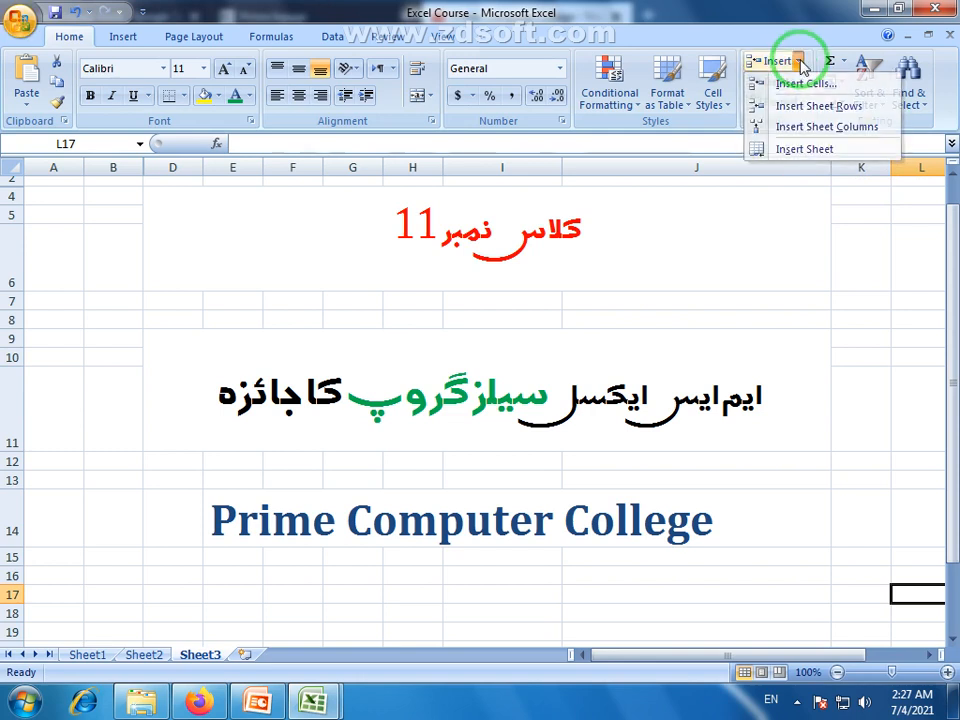
{"action": "left_click", "coordinate": [800, 82]}
{"action": "left_click", "coordinate": [800, 82]}
{"action": "left_click", "coordinate": [826, 12]}
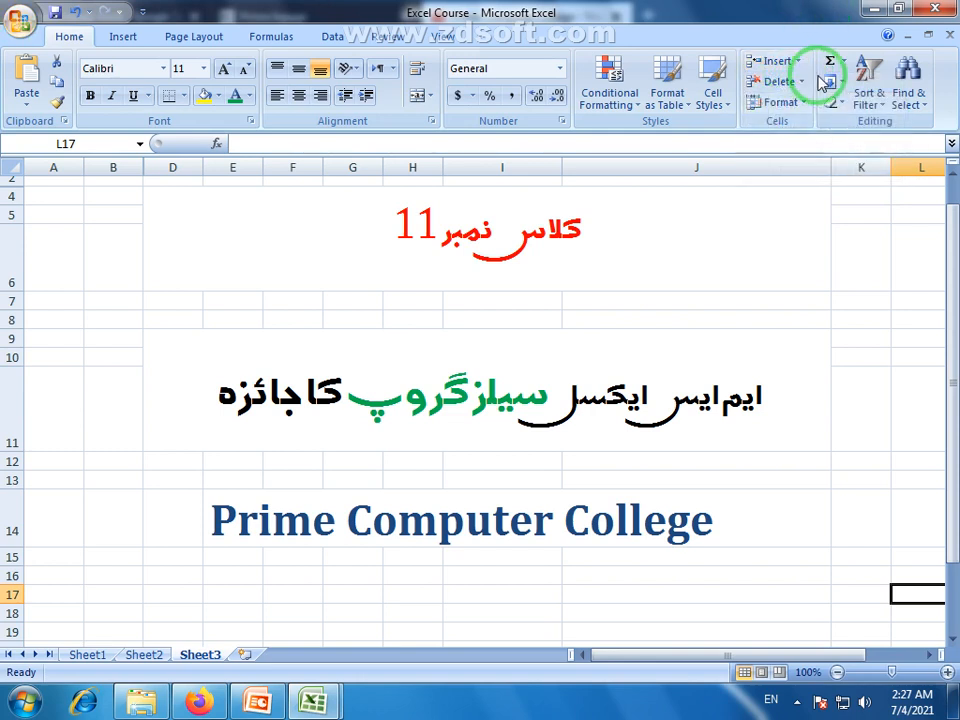
{"action": "left_click", "coordinate": [806, 108]}
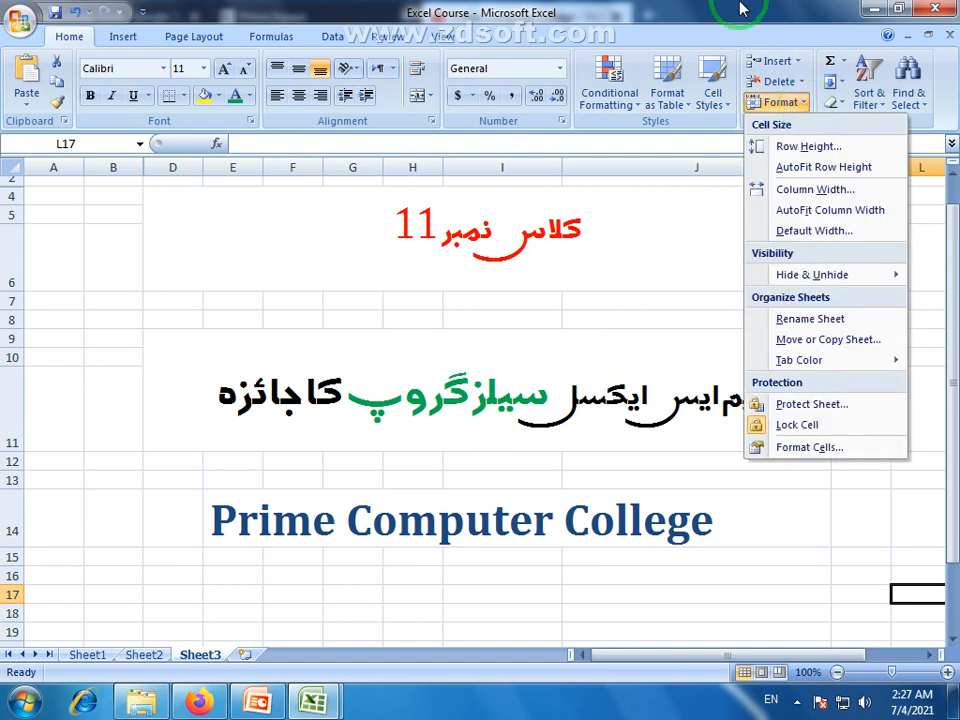
{"action": "left_click", "coordinate": [669, 317]}
Switch to the Book1 workbook and select the whole number grid C3:G12.
{"action": "mouse_move", "coordinate": [333, 700]}
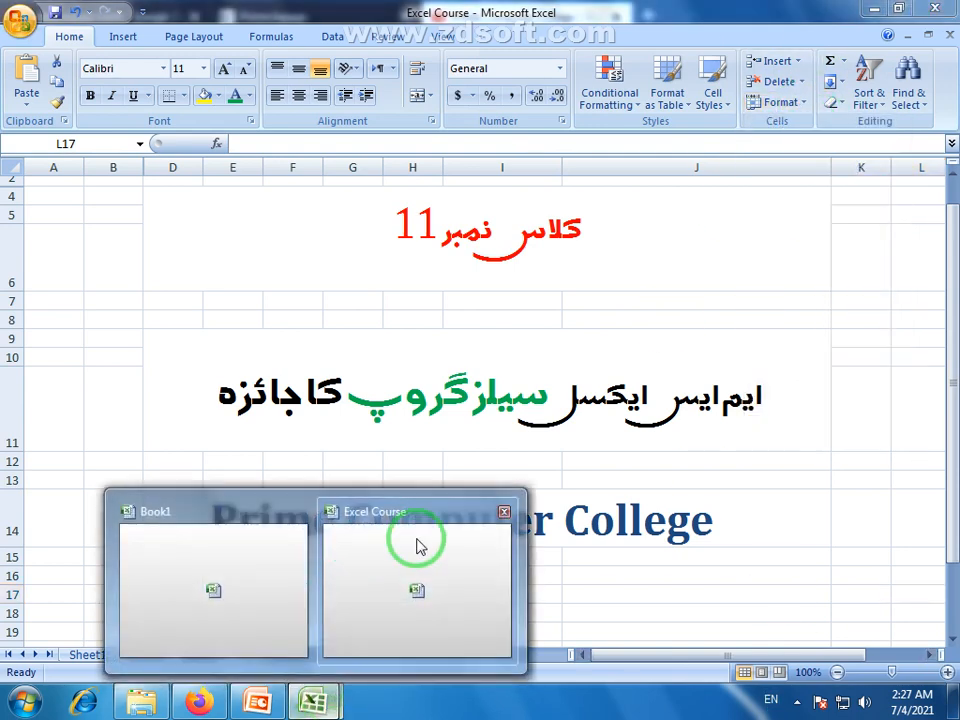
{"action": "left_click", "coordinate": [242, 574]}
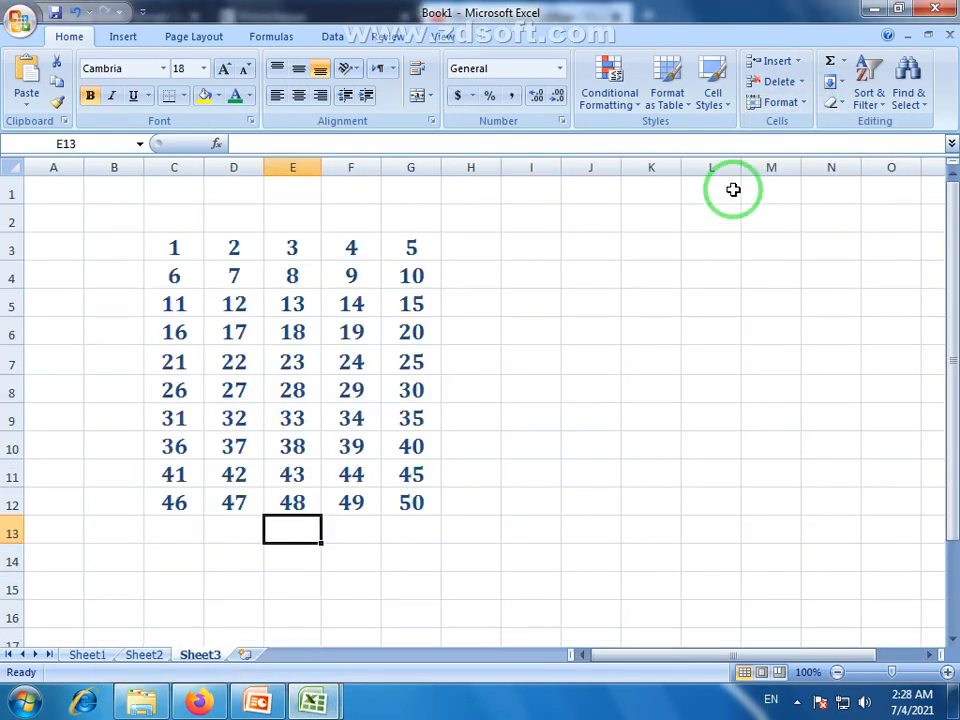
{"action": "left_click", "coordinate": [233, 358]}
{"action": "left_click_drag", "start_coordinate": [174, 245], "coordinate": [398, 508]}
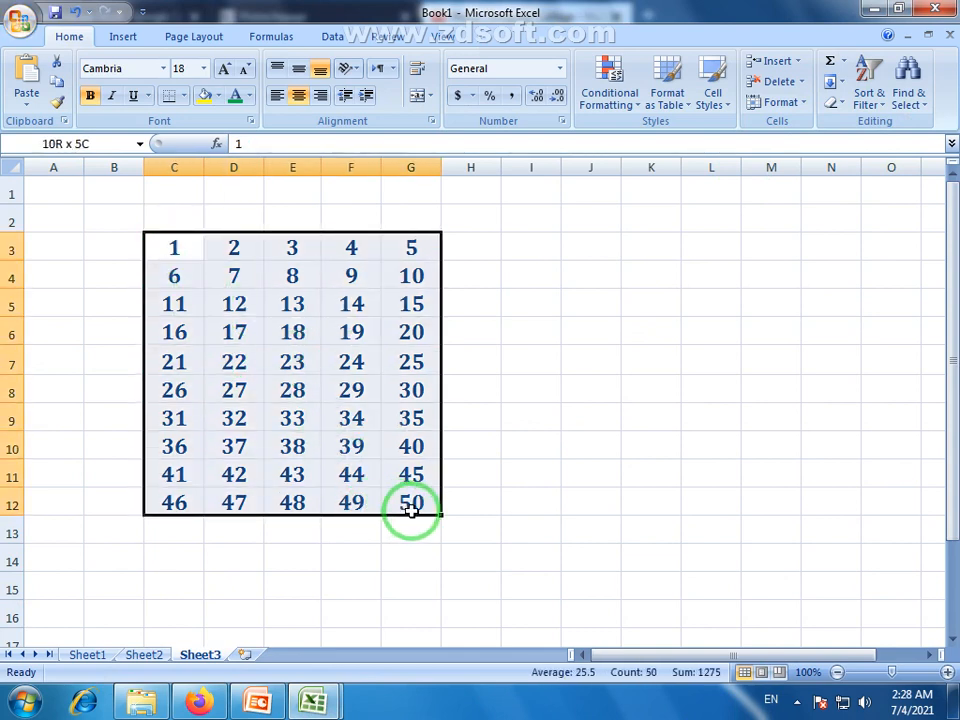
{"action": "left_click", "coordinate": [293, 365]}
{"action": "left_click_drag", "start_coordinate": [171, 244], "coordinate": [389, 500]}
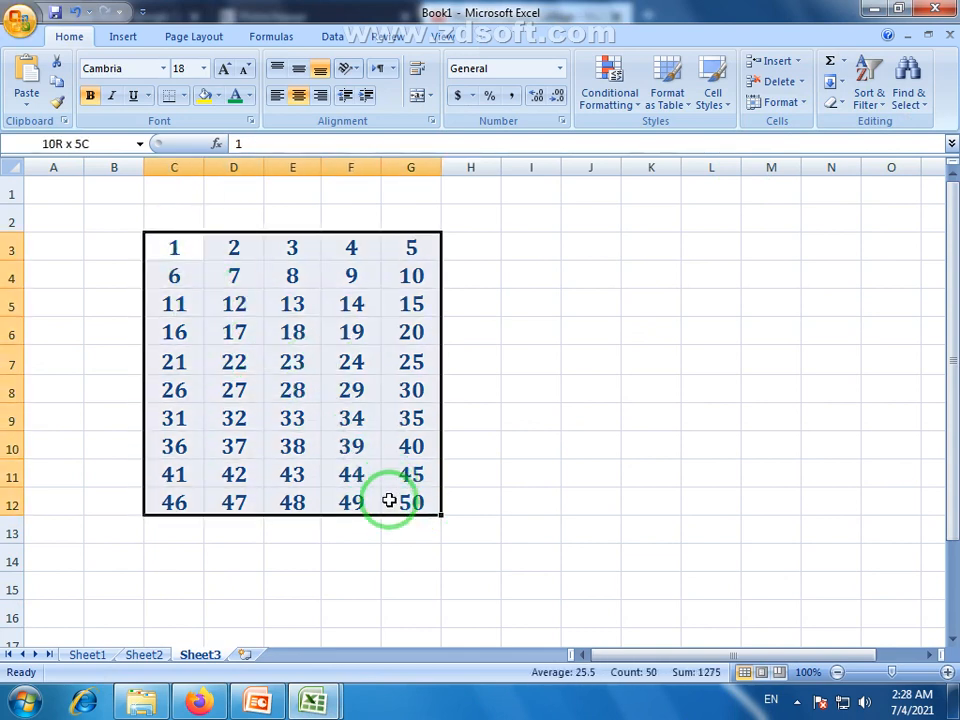
{"action": "left_click", "coordinate": [350, 588]}
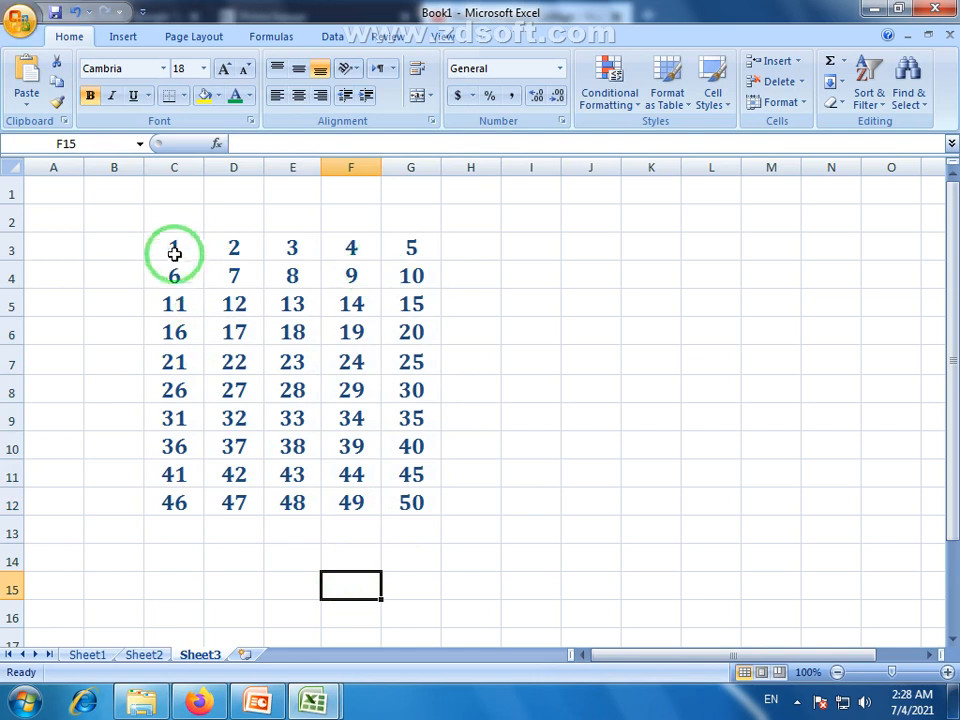
Select parts of the grid: columns C–F, the block C3:F10, then column D3:D12.
{"action": "left_click_drag", "start_coordinate": [176, 251], "coordinate": [381, 503]}
{"action": "left_click", "coordinate": [351, 557]}
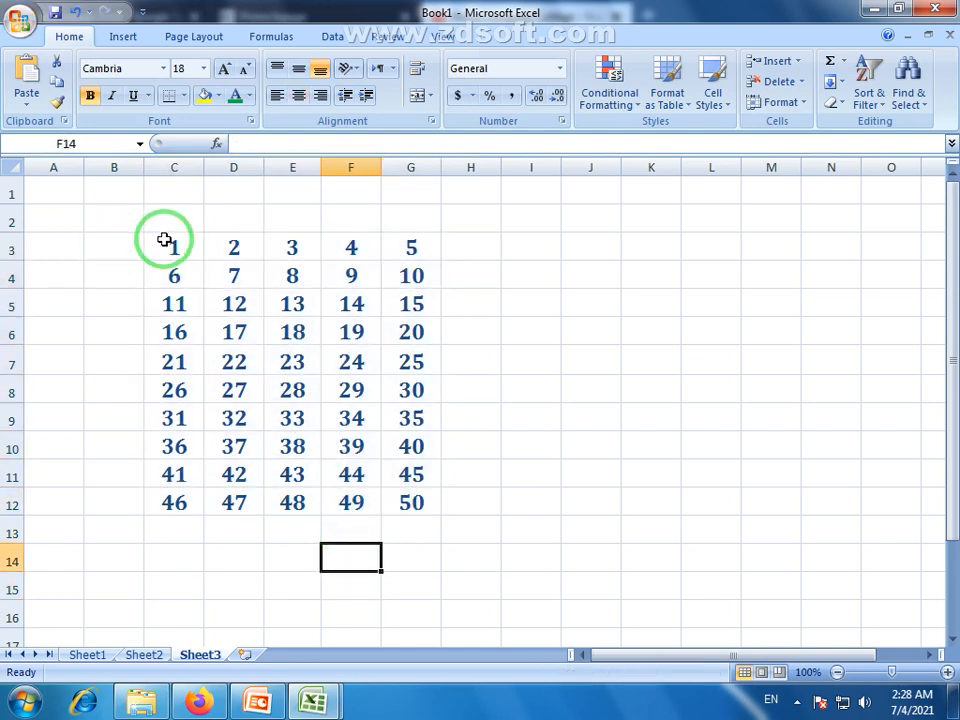
{"action": "left_click_drag", "start_coordinate": [166, 243], "coordinate": [413, 508]}
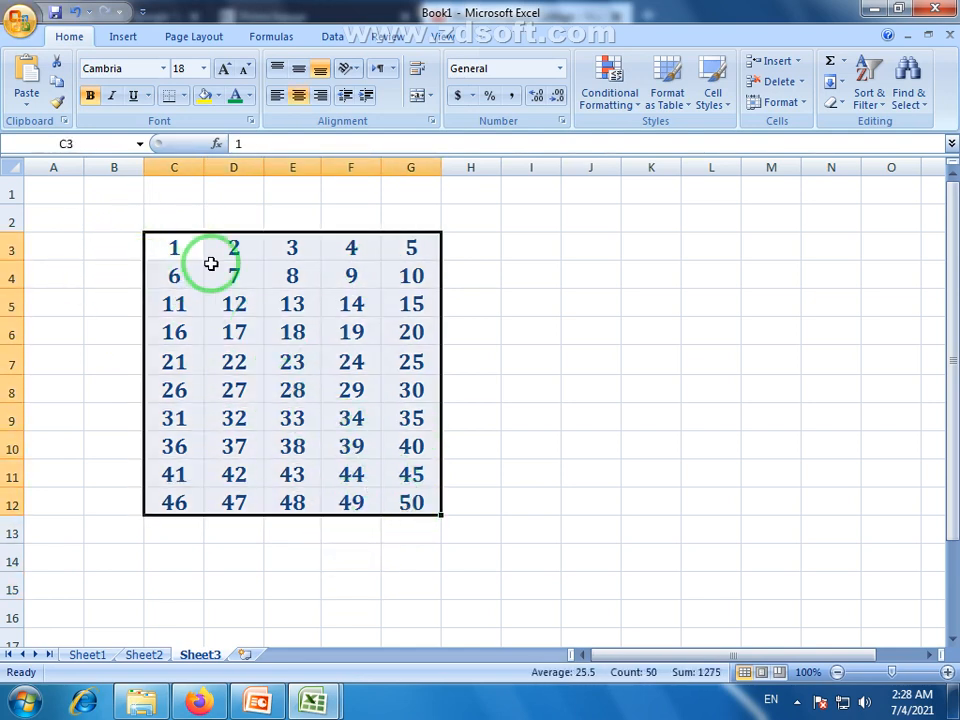
{"action": "left_click", "coordinate": [293, 298]}
{"action": "left_click_drag", "start_coordinate": [240, 253], "coordinate": [242, 506]}
{"action": "left_click", "coordinate": [173, 255]}
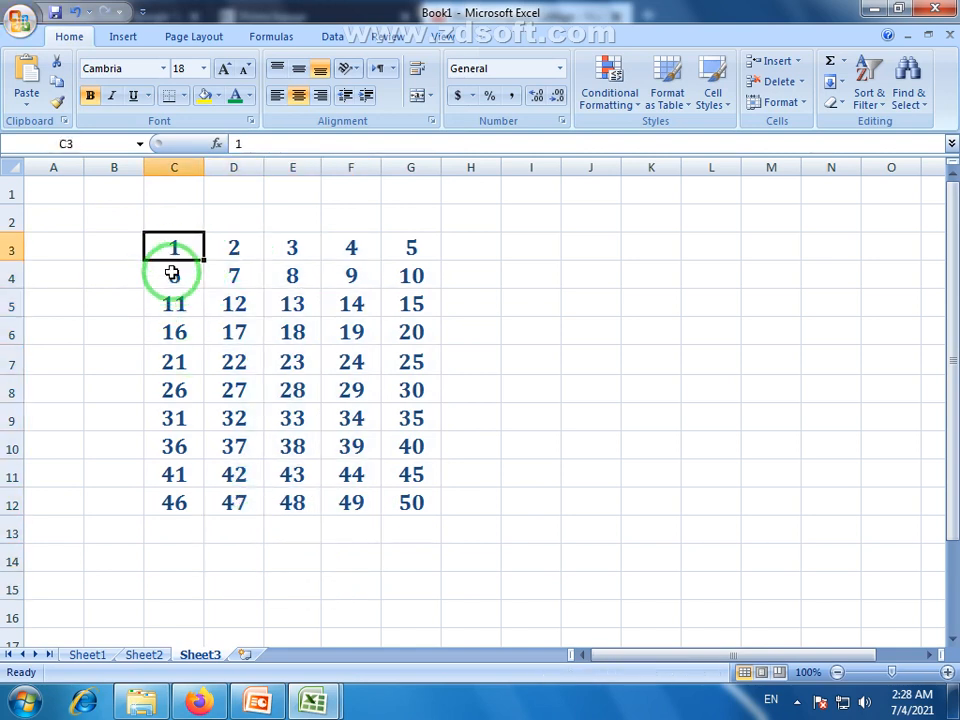
Select grid columns C, E, D and F one by one, then the wide block B3:N12.
{"action": "left_click_drag", "start_coordinate": [172, 273], "coordinate": [178, 499]}
{"action": "left_click_drag", "start_coordinate": [290, 247], "coordinate": [296, 503]}
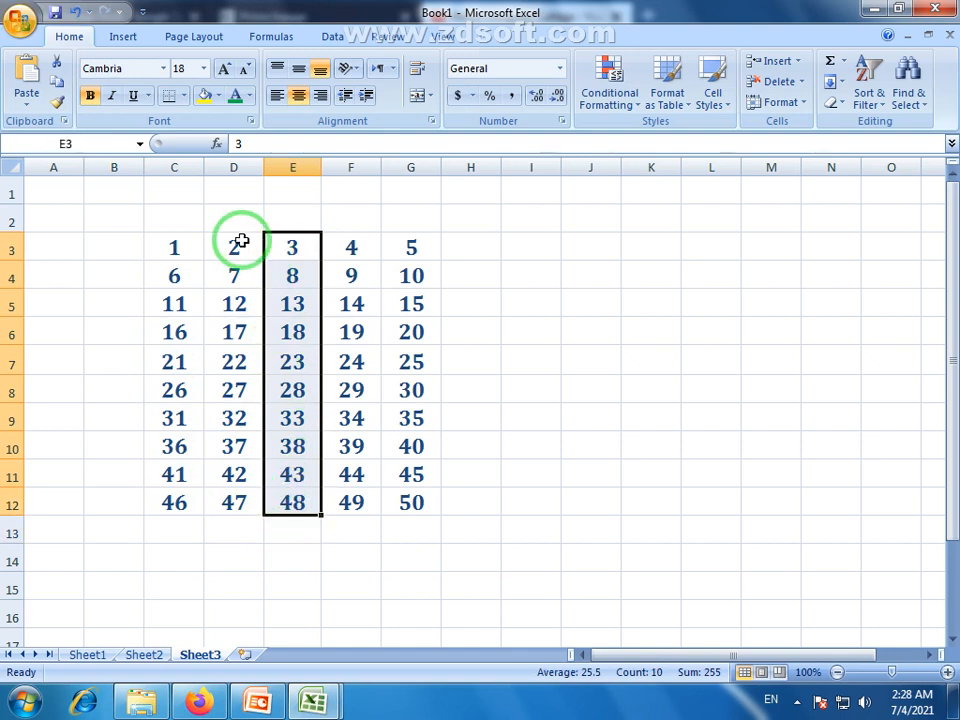
{"action": "left_click_drag", "start_coordinate": [240, 238], "coordinate": [245, 518]}
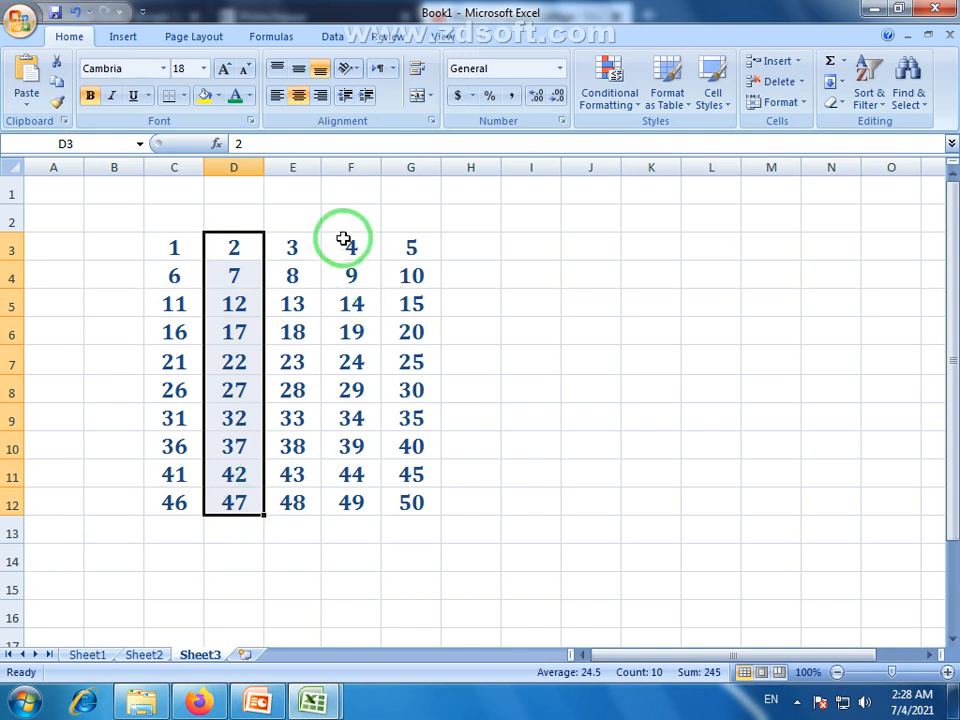
{"action": "left_click_drag", "start_coordinate": [349, 244], "coordinate": [362, 510]}
{"action": "left_click_drag", "start_coordinate": [120, 248], "coordinate": [851, 515]}
{"action": "left_click", "coordinate": [290, 396]}
Select the cells holding 3 and 4, rows C6:G7 and C7:G7, then all of column E.
{"action": "left_click_drag", "start_coordinate": [354, 249], "coordinate": [299, 252]}
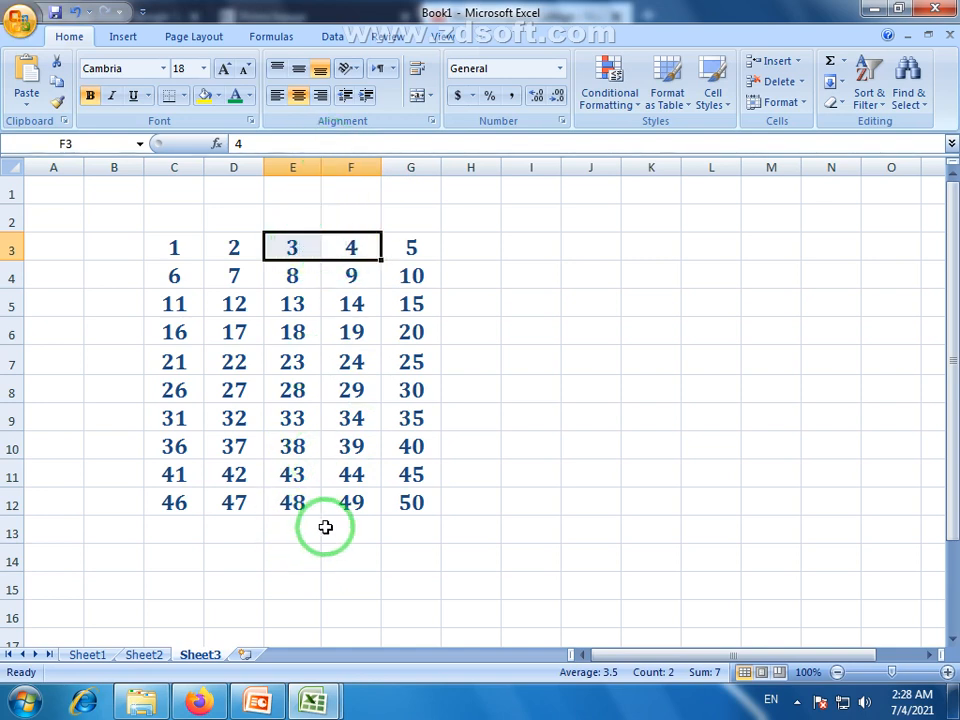
{"action": "left_click", "coordinate": [292, 362]}
{"action": "left_click_drag", "start_coordinate": [150, 336], "coordinate": [410, 362]}
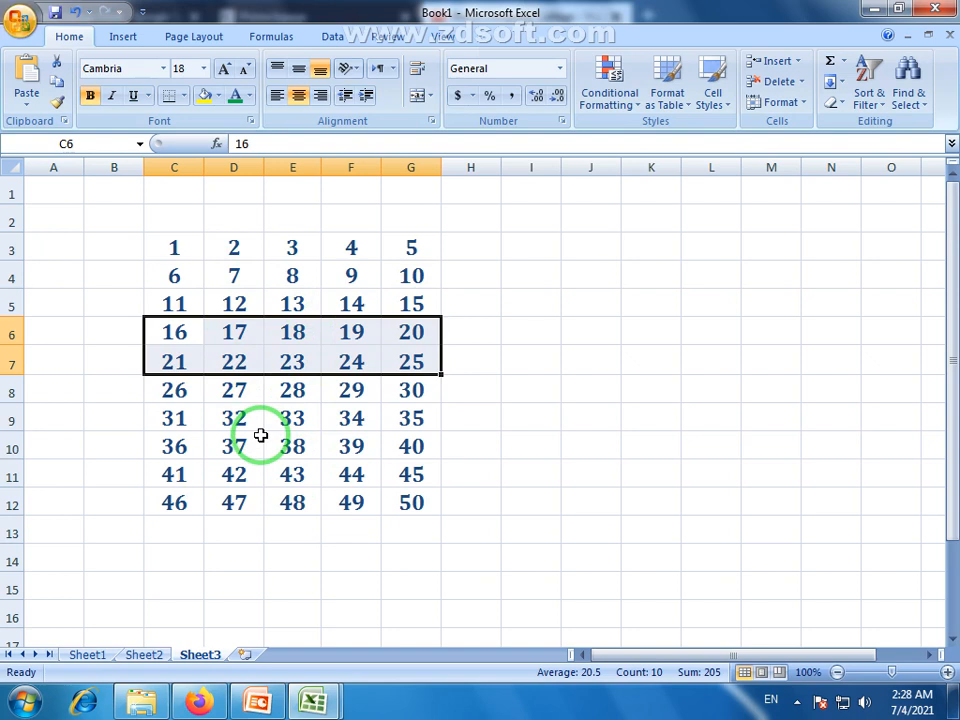
{"action": "left_click", "coordinate": [243, 379]}
{"action": "left_click_drag", "start_coordinate": [188, 360], "coordinate": [432, 368]}
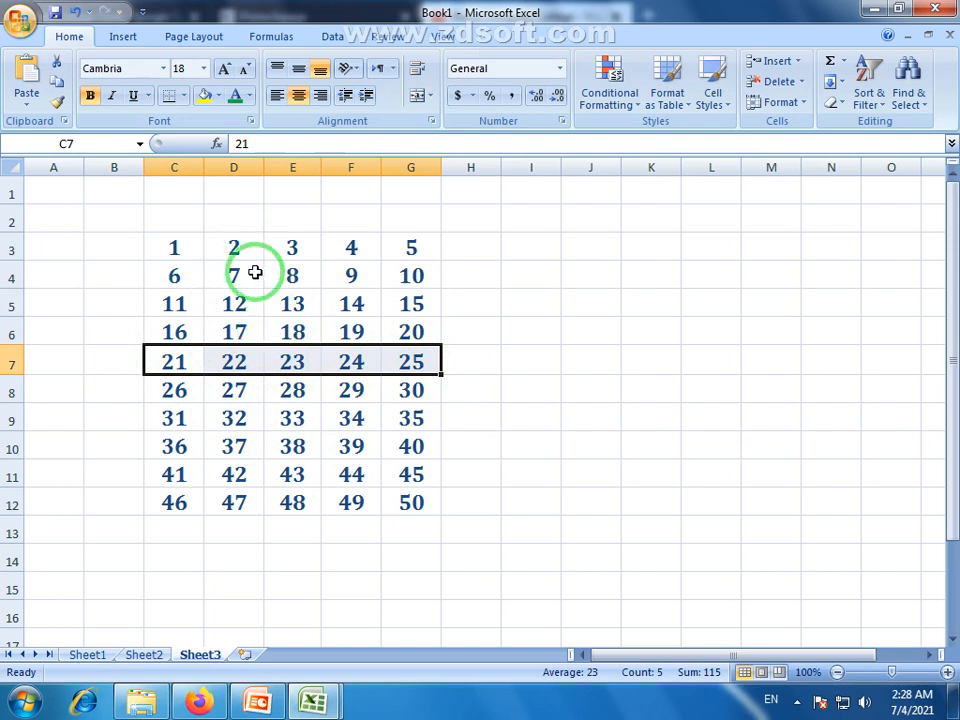
{"action": "left_click", "coordinate": [308, 164]}
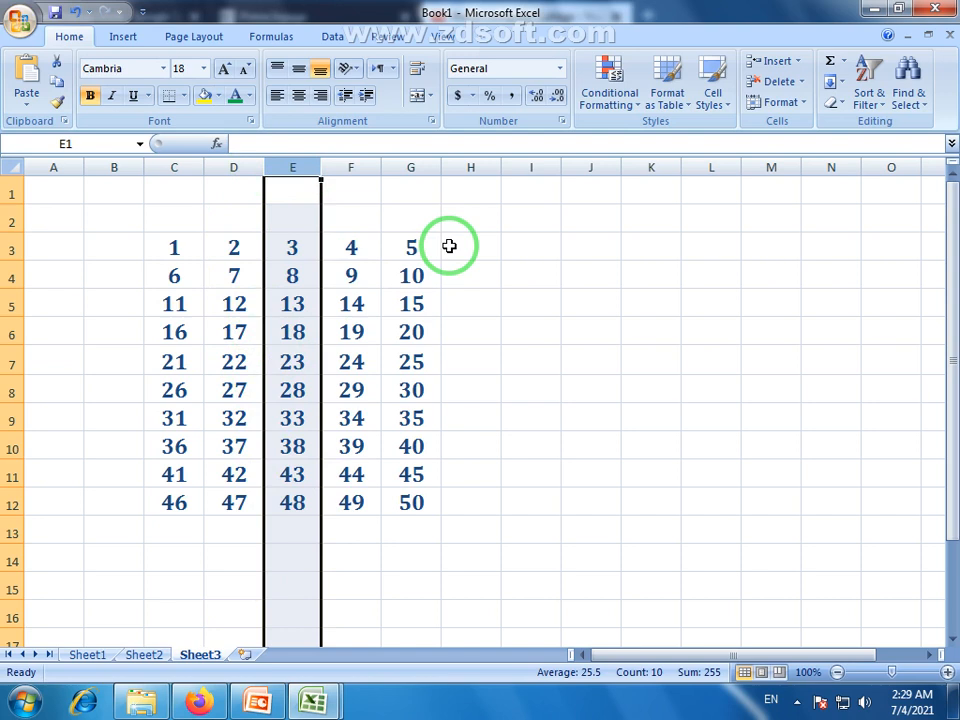
{"action": "left_click", "coordinate": [356, 326]}
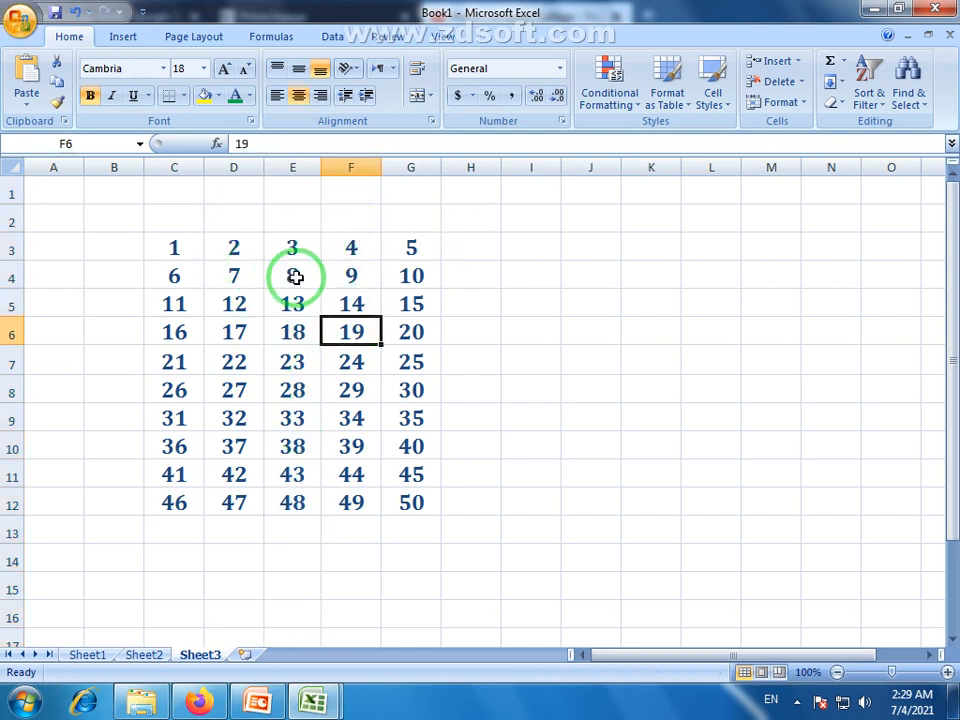
{"action": "left_click", "coordinate": [13, 276]}
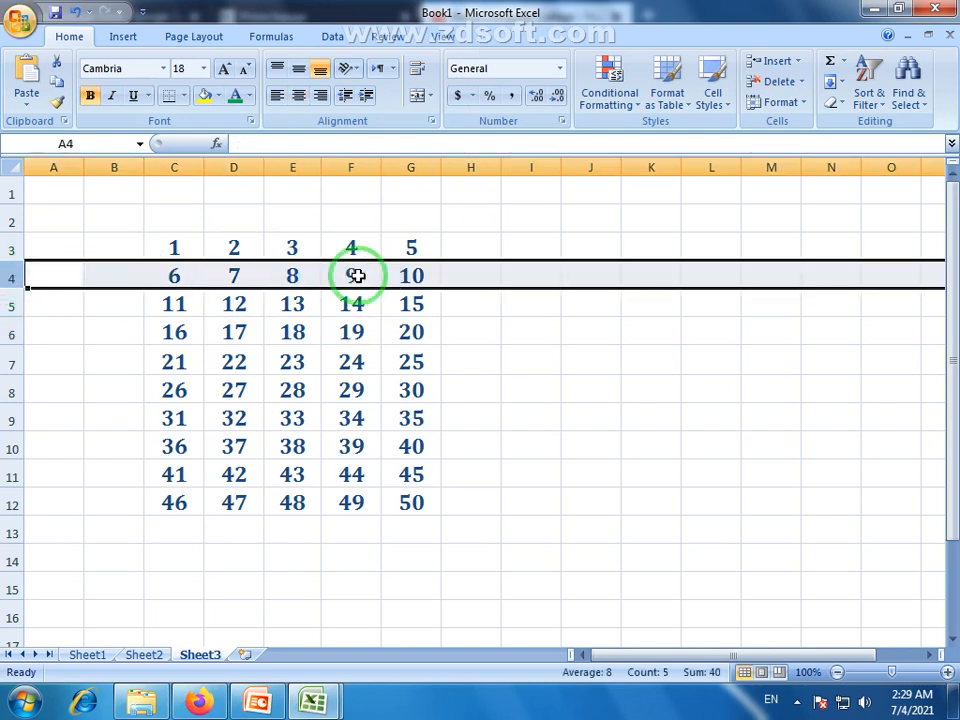
{"action": "left_click", "coordinate": [291, 277]}
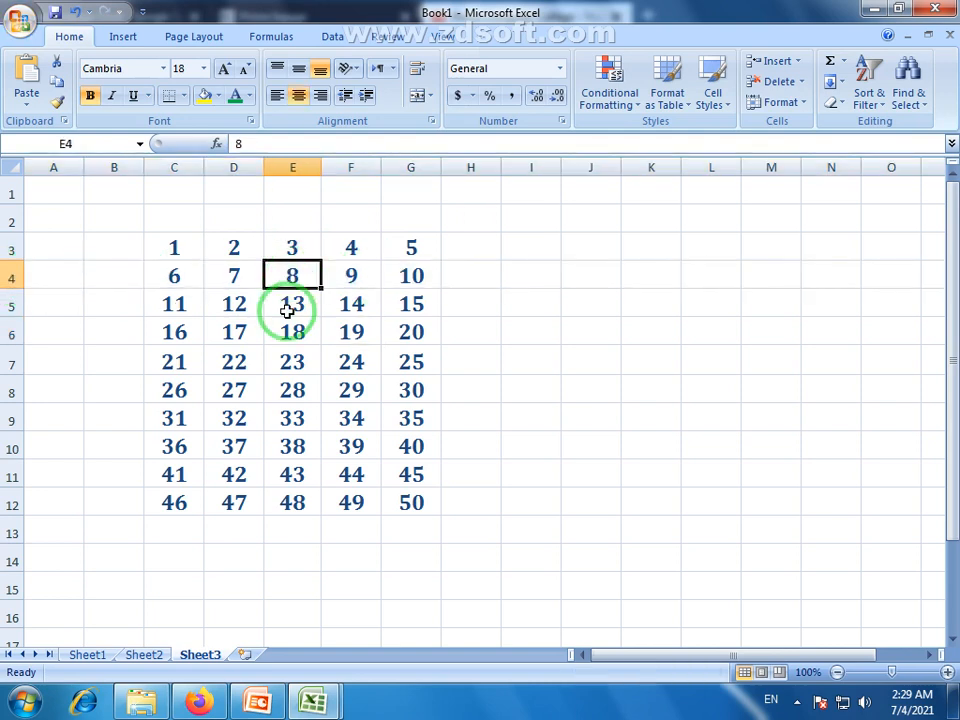
{"action": "left_click", "coordinate": [349, 279]}
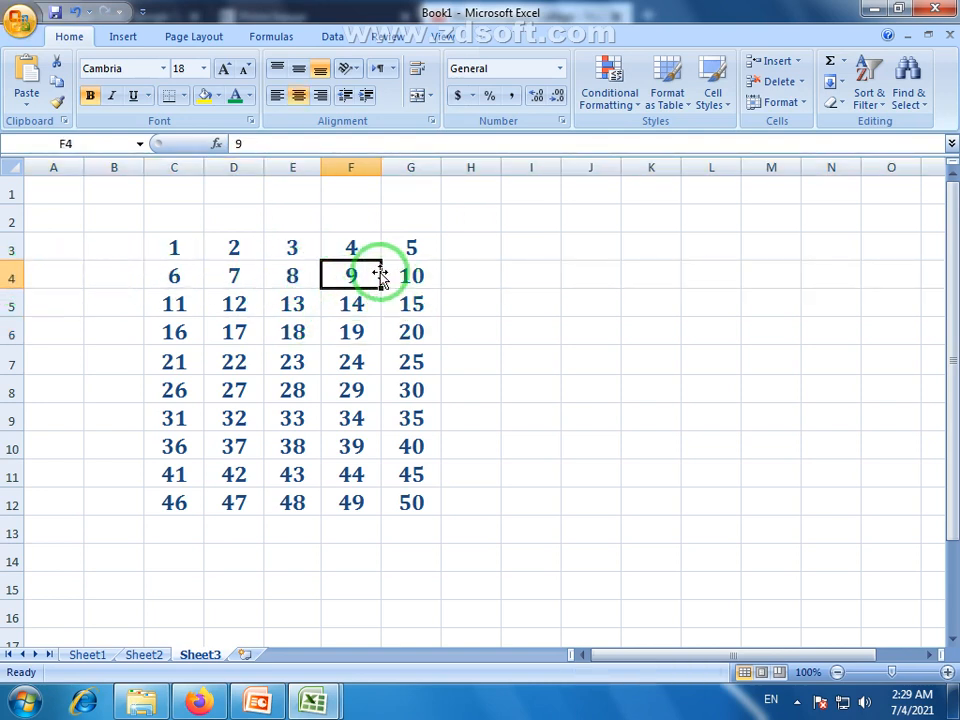
{"action": "left_click", "coordinate": [12, 277]}
{"action": "left_click", "coordinate": [349, 276]}
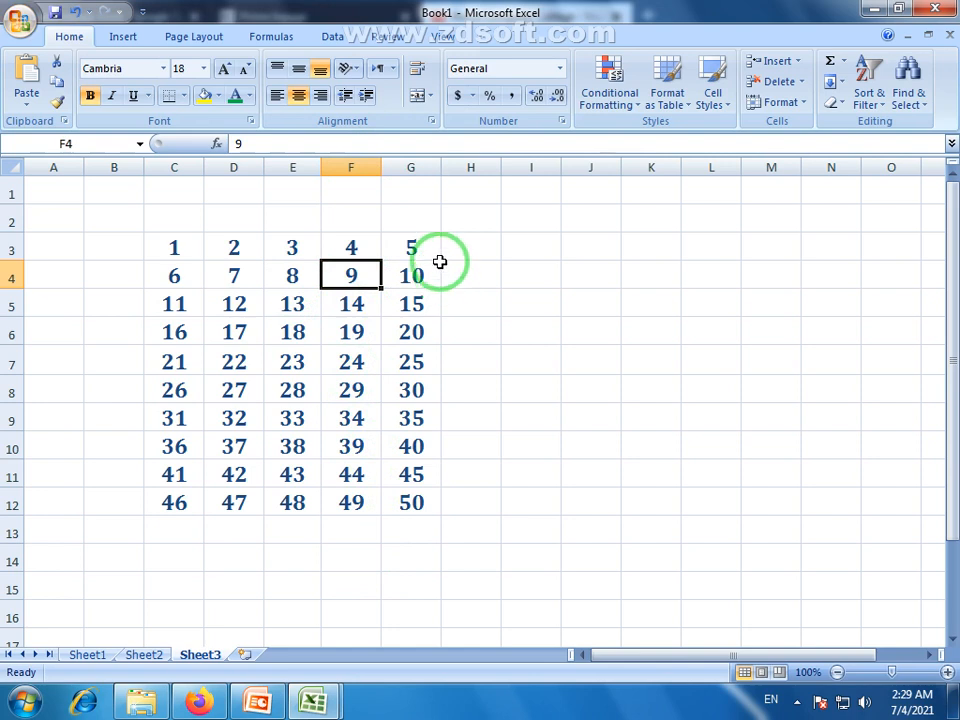
{"action": "left_click", "coordinate": [335, 334]}
{"action": "left_click", "coordinate": [364, 278]}
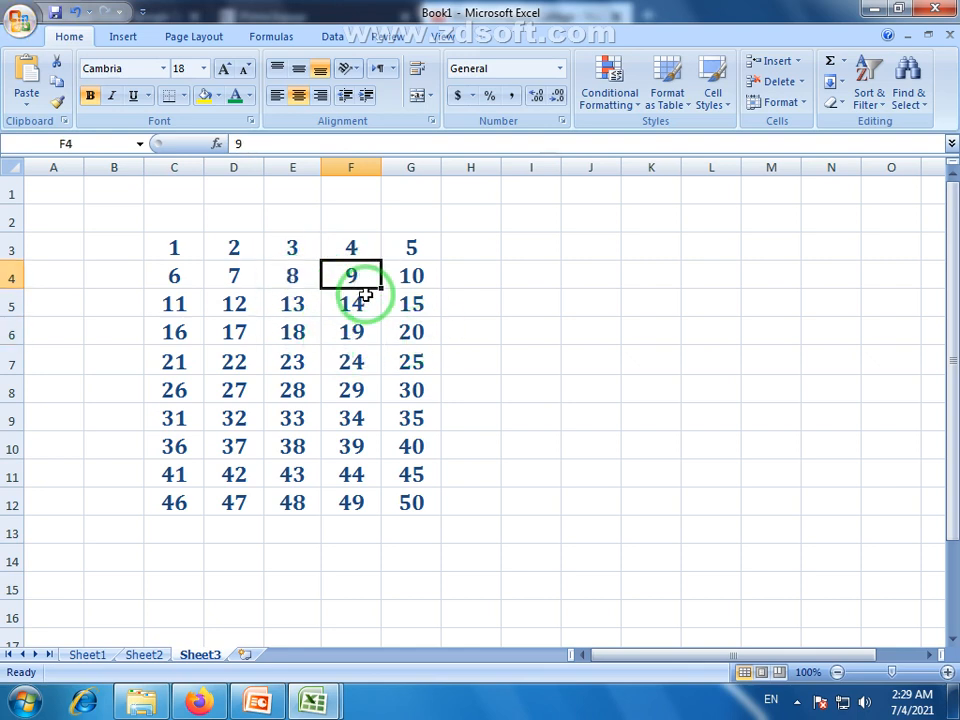
Drag column F's values 9–49 down one row, then undo the move.
{"action": "left_click", "coordinate": [799, 62]}
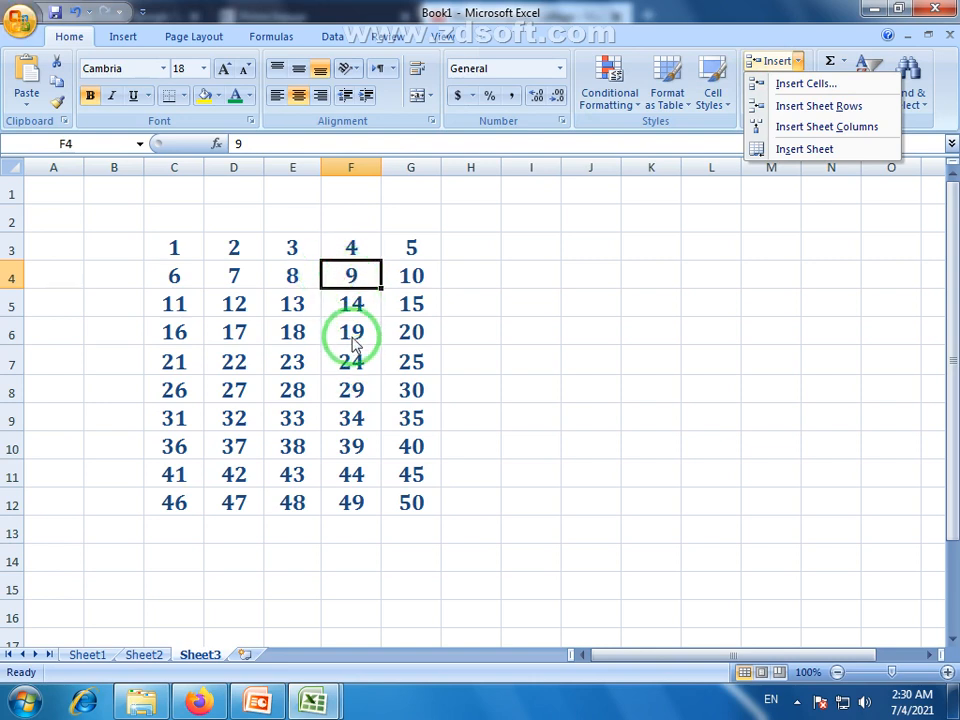
{"action": "left_click", "coordinate": [366, 274]}
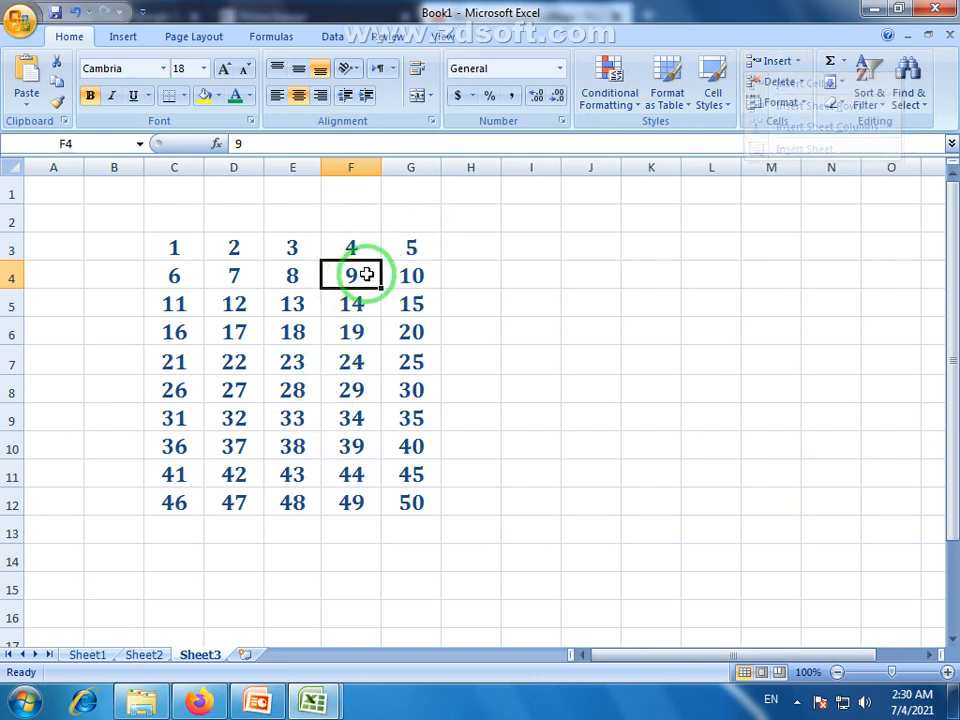
{"action": "left_click_drag", "start_coordinate": [366, 274], "coordinate": [370, 546]}
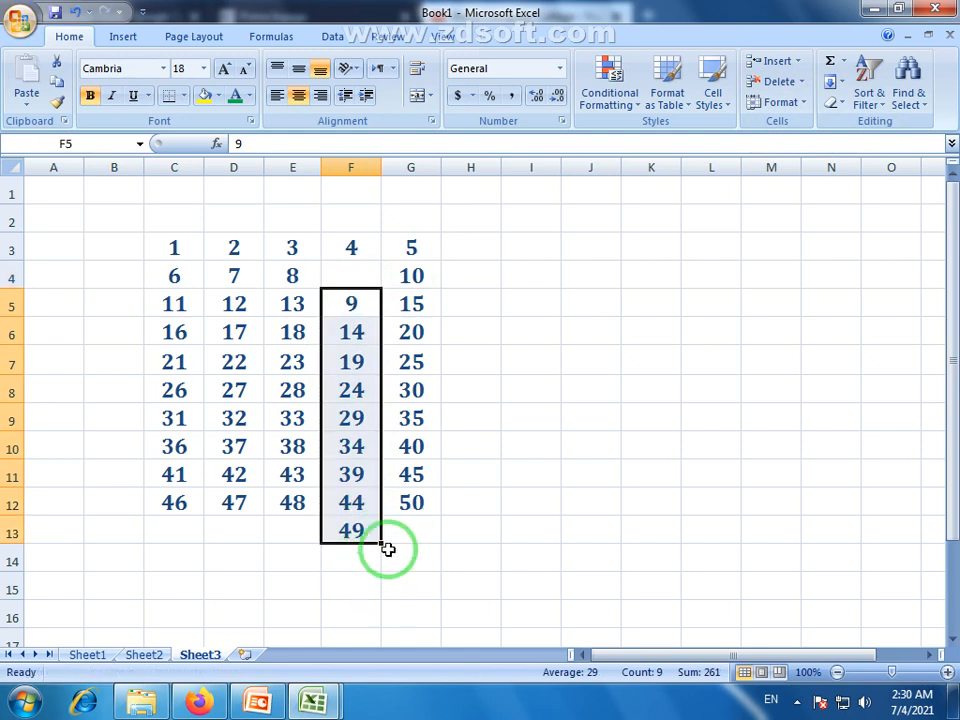
{"action": "key", "text": "ctrl+z"}
Insert a cell at F4 with Shift cells down, then undo the insertion with Ctrl+Z.
{"action": "left_click", "coordinate": [353, 273]}
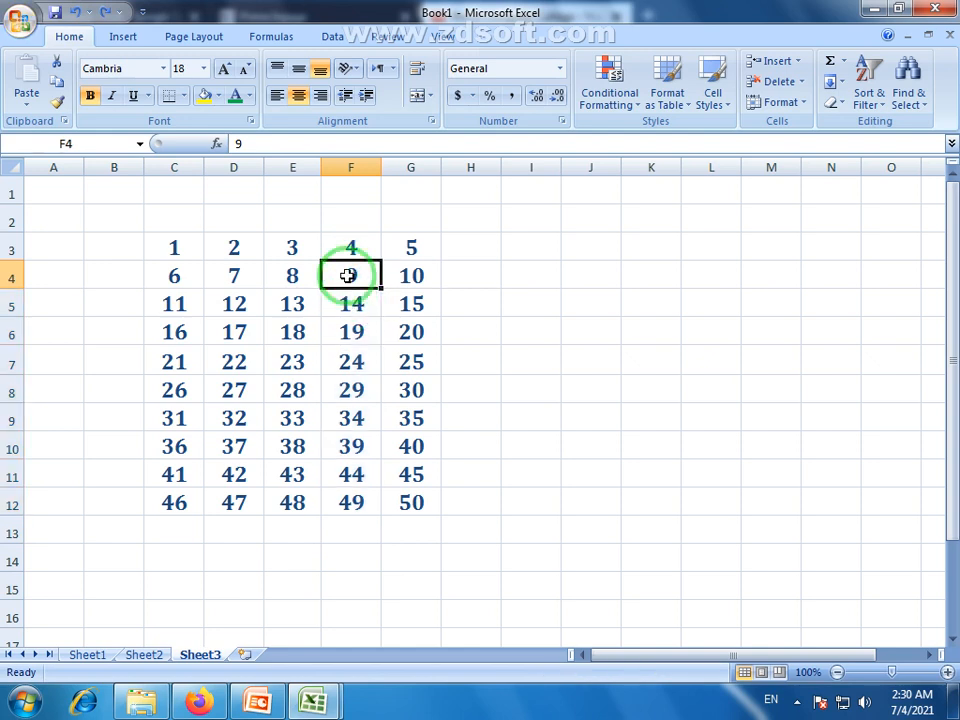
{"action": "left_click_drag", "start_coordinate": [347, 276], "coordinate": [362, 508]}
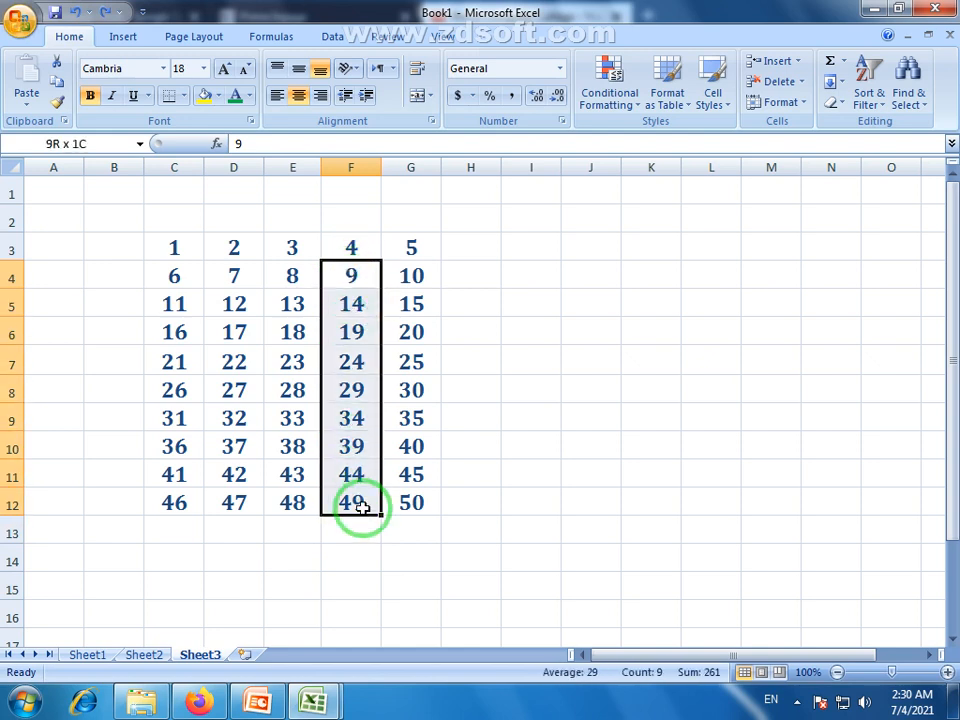
{"action": "left_click", "coordinate": [362, 276]}
{"action": "left_click", "coordinate": [800, 62]}
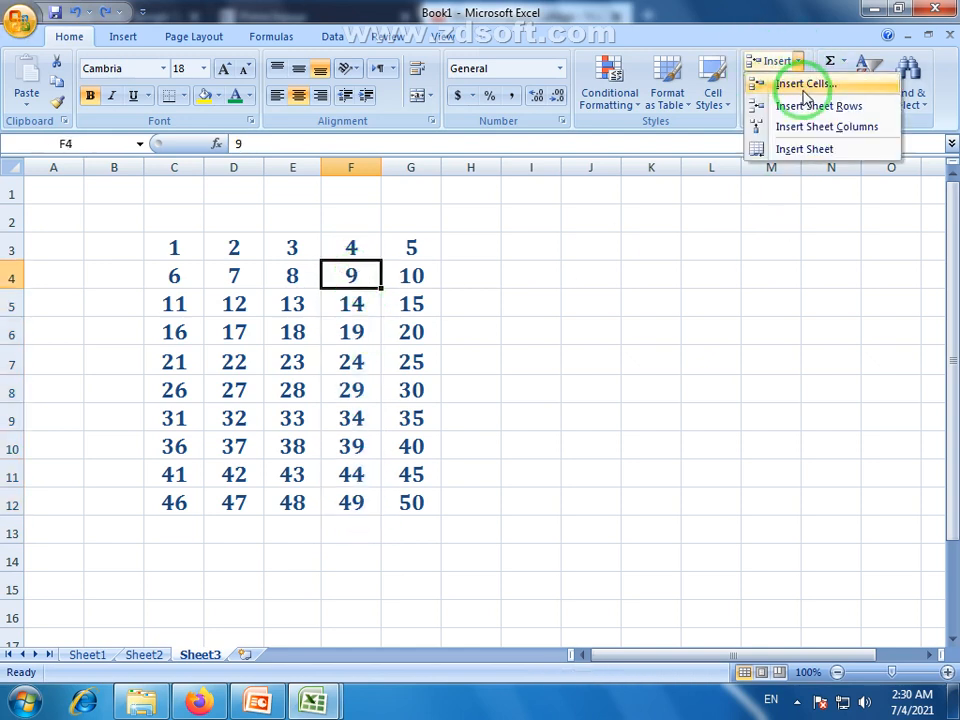
{"action": "left_click", "coordinate": [806, 84]}
{"action": "left_click", "coordinate": [567, 275]}
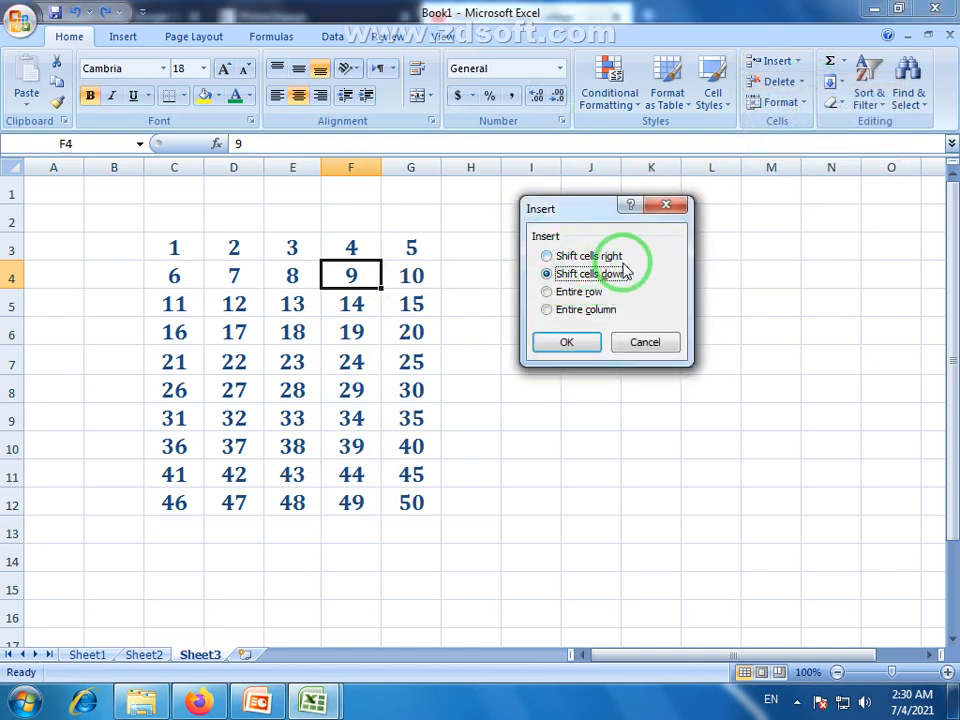
{"action": "left_click", "coordinate": [568, 344]}
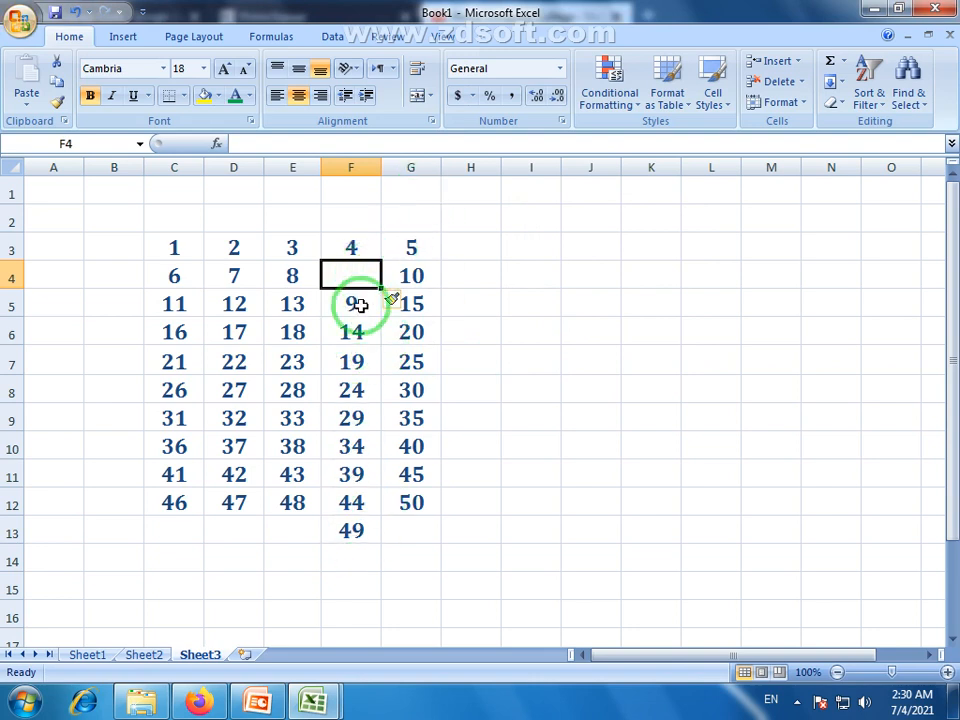
{"action": "key", "text": "ctrl+z"}
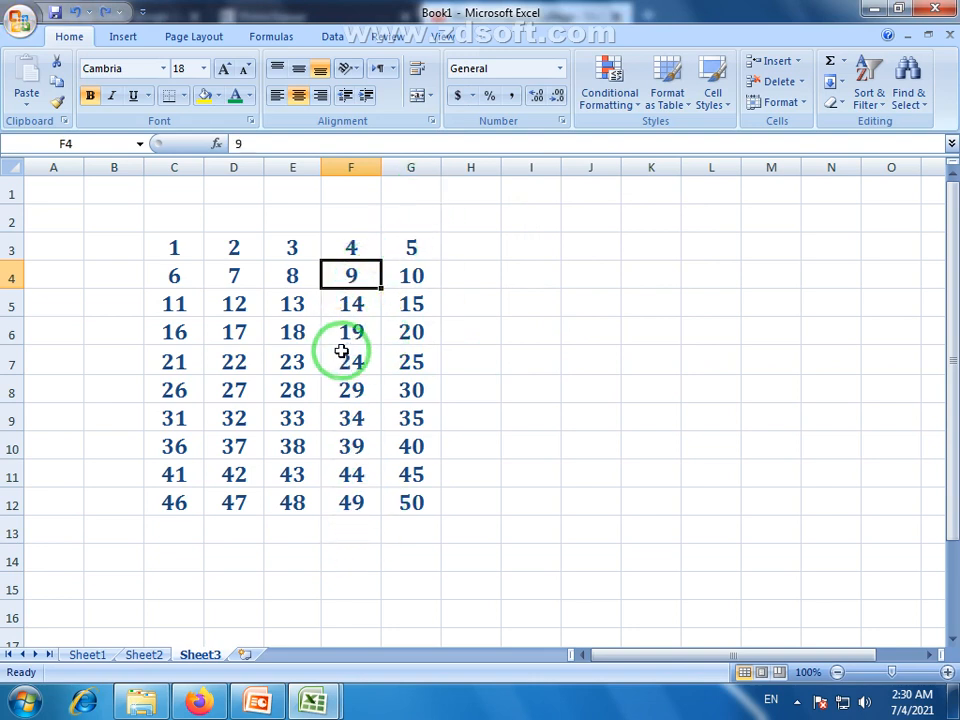
{"action": "left_click", "coordinate": [353, 167]}
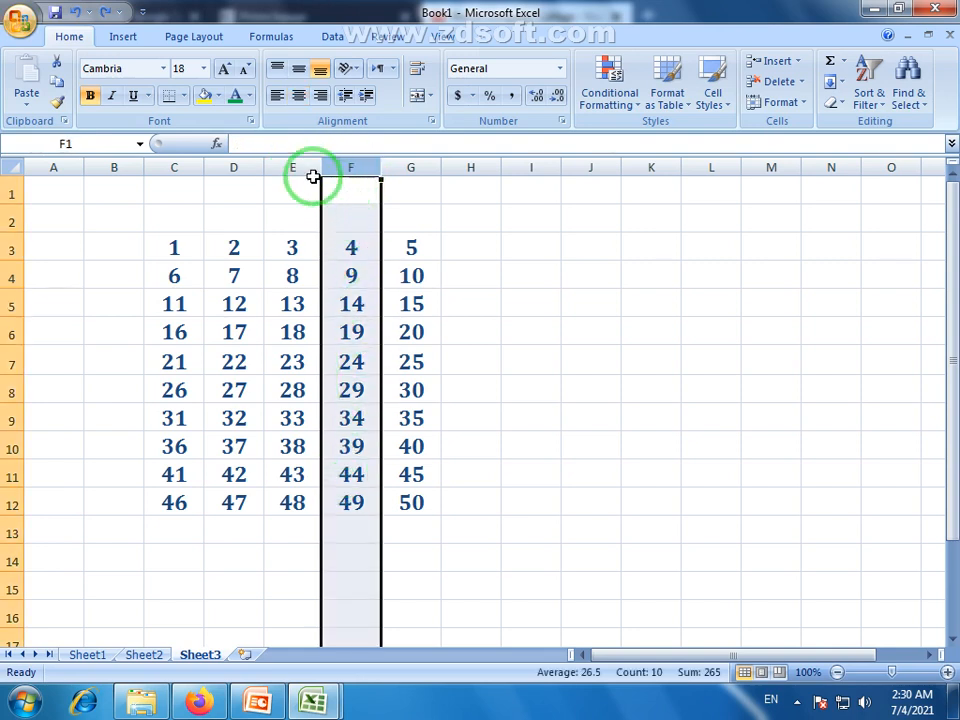
With F5 selected, insert a whole new sheet column at F.
{"action": "left_click", "coordinate": [352, 330]}
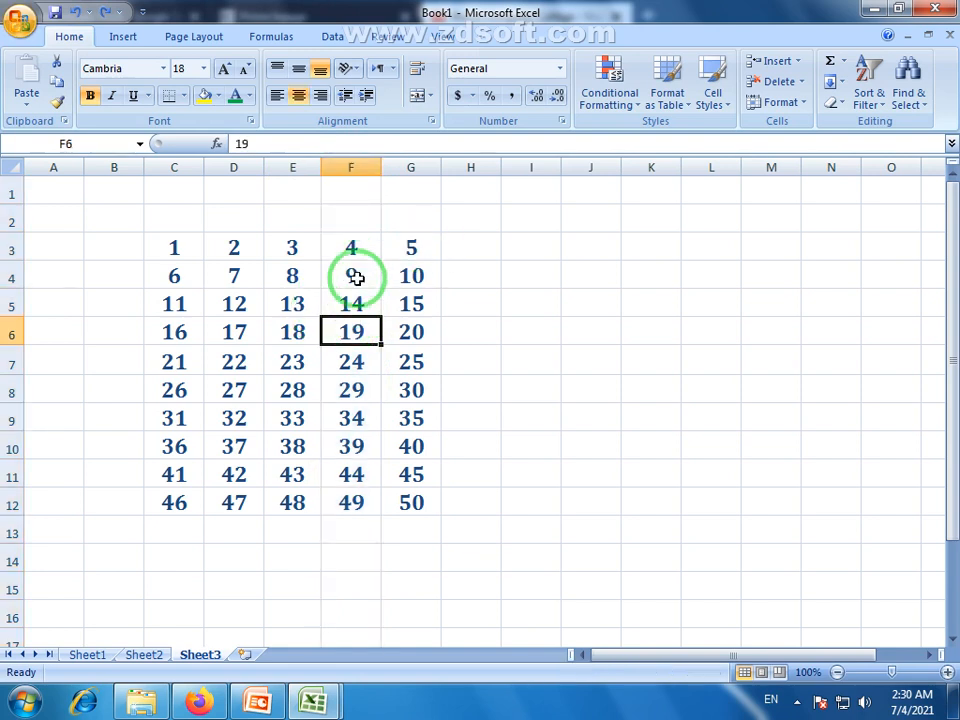
{"action": "left_click", "coordinate": [352, 168]}
{"action": "left_click", "coordinate": [366, 275]}
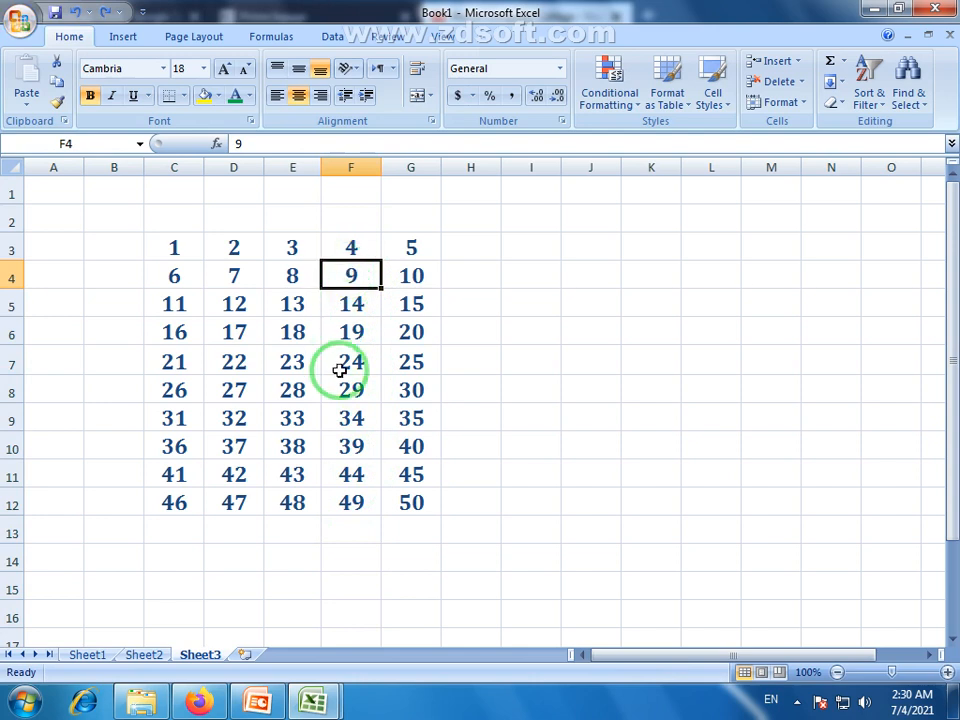
{"action": "left_click", "coordinate": [355, 310]}
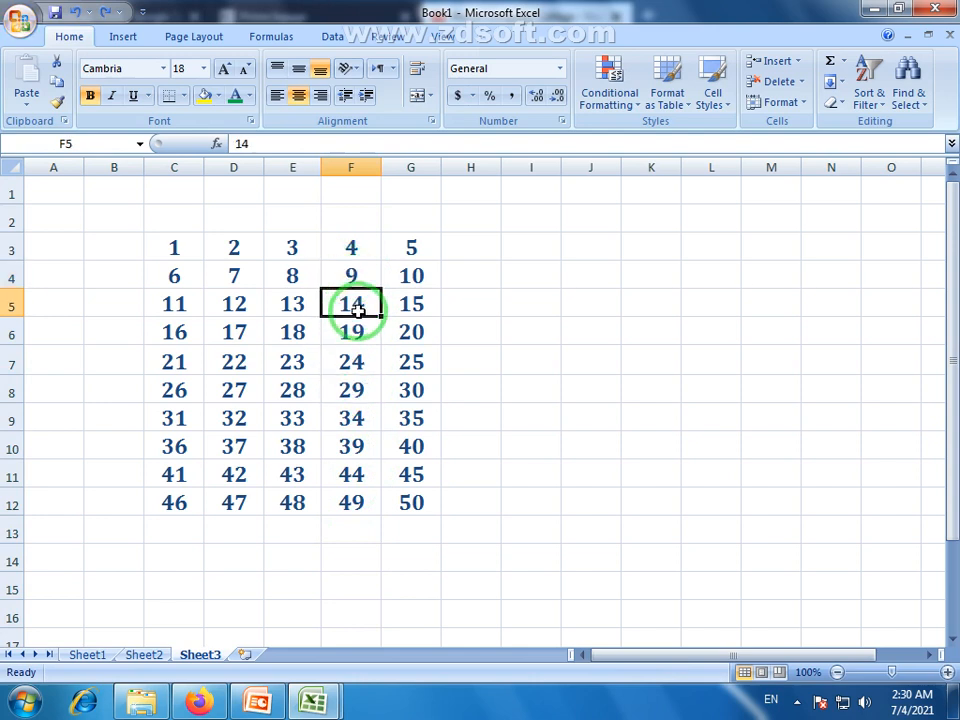
{"action": "left_click", "coordinate": [797, 61]}
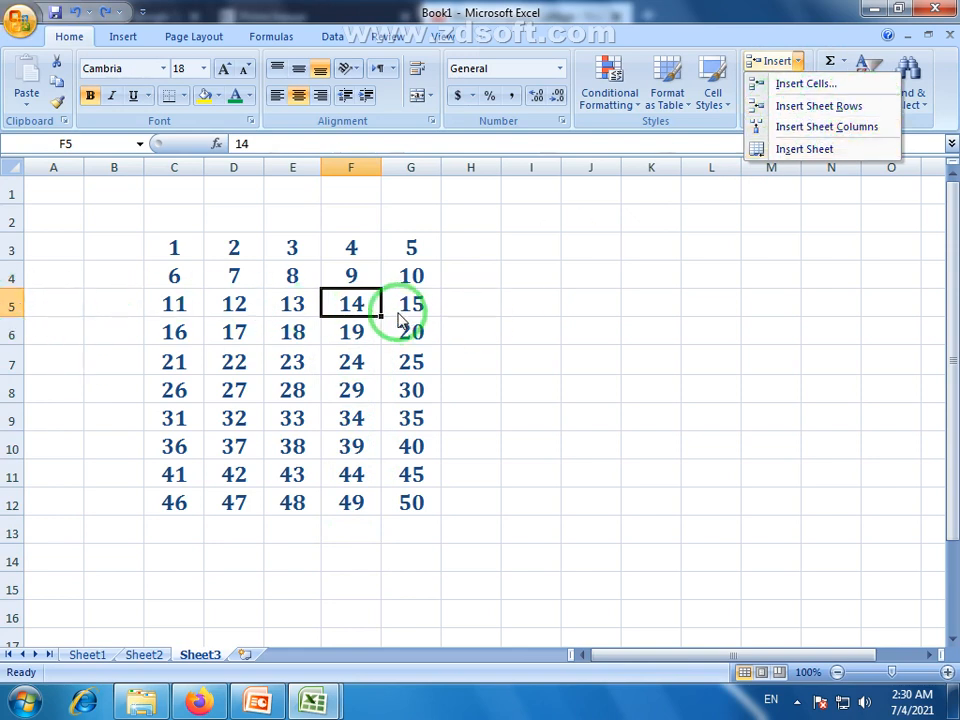
{"action": "left_click", "coordinate": [830, 135]}
Check the empty column F and the shifted values now in column G.
{"action": "left_click", "coordinate": [411, 302]}
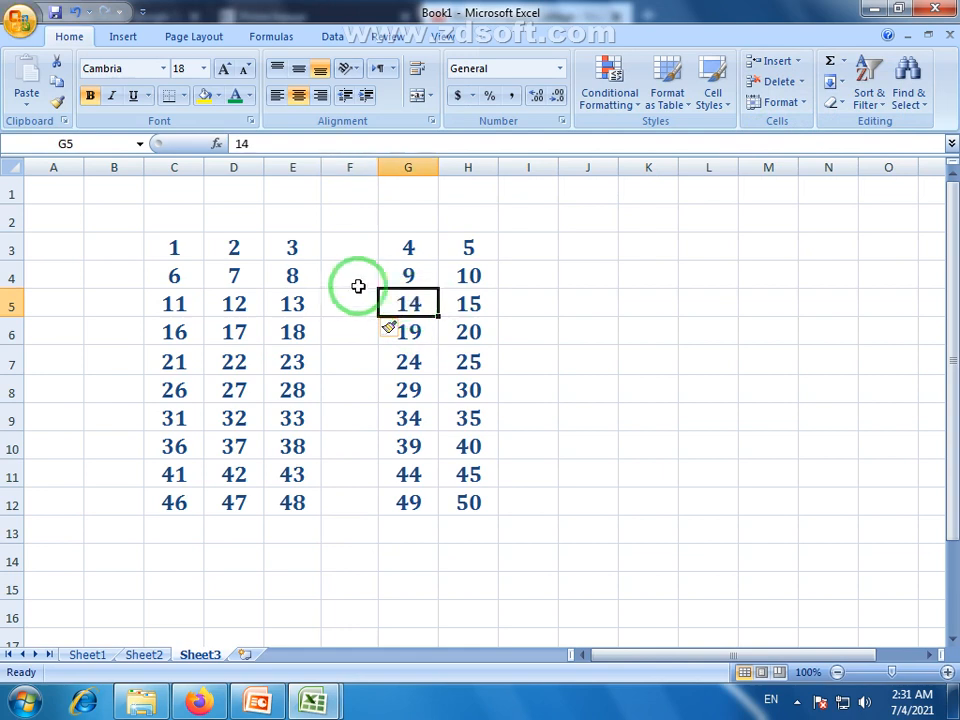
{"action": "left_click", "coordinate": [349, 167]}
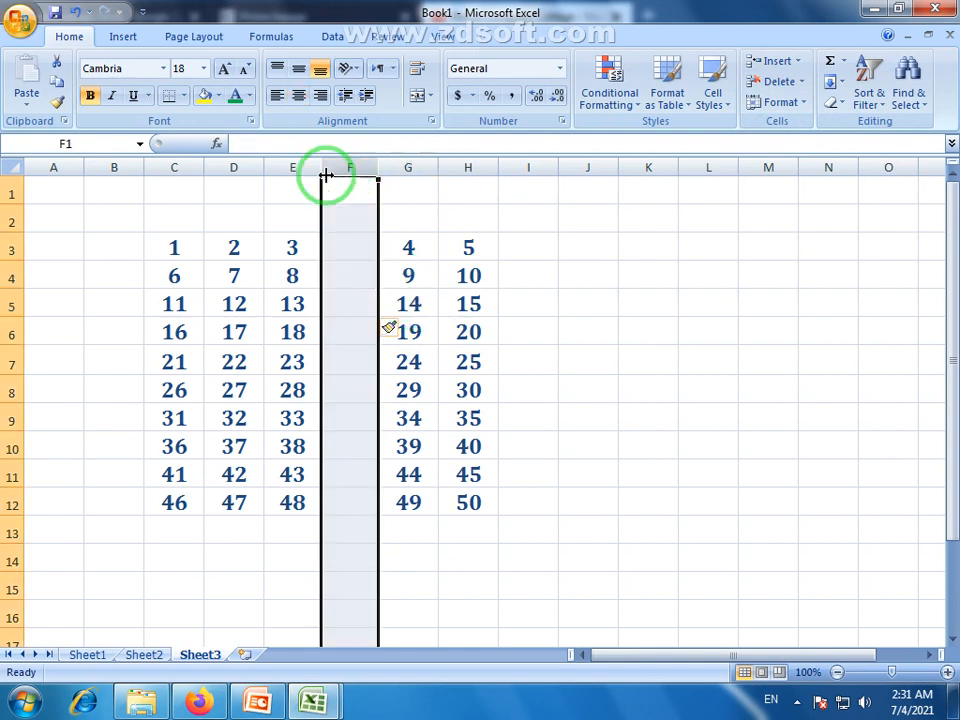
{"action": "left_click", "coordinate": [415, 163]}
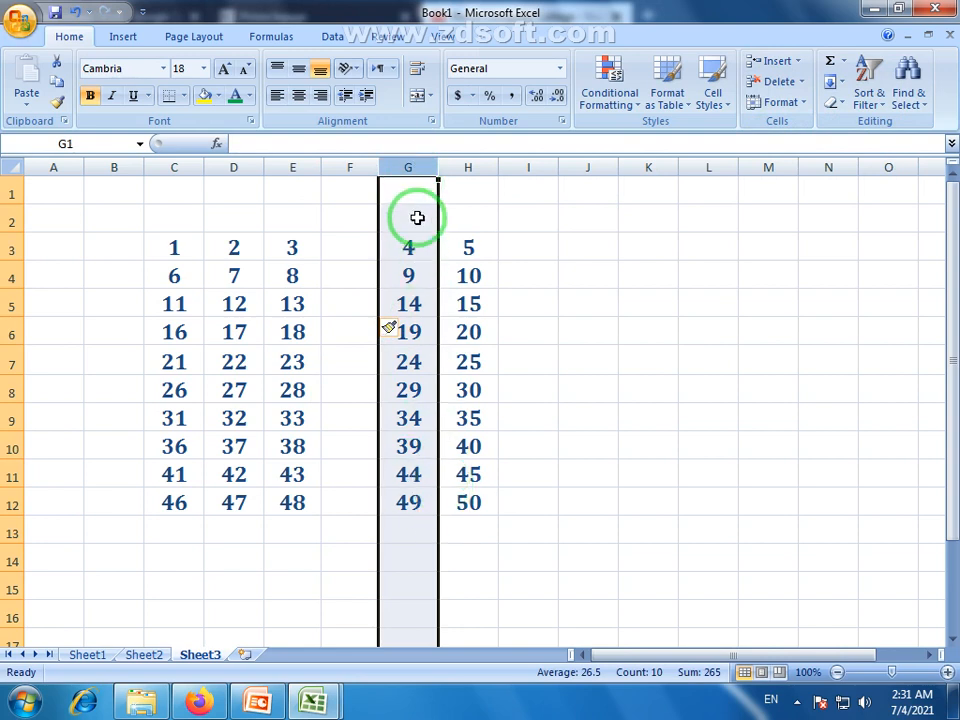
{"action": "left_click_drag", "start_coordinate": [360, 227], "coordinate": [341, 568]}
{"action": "left_click", "coordinate": [418, 392]}
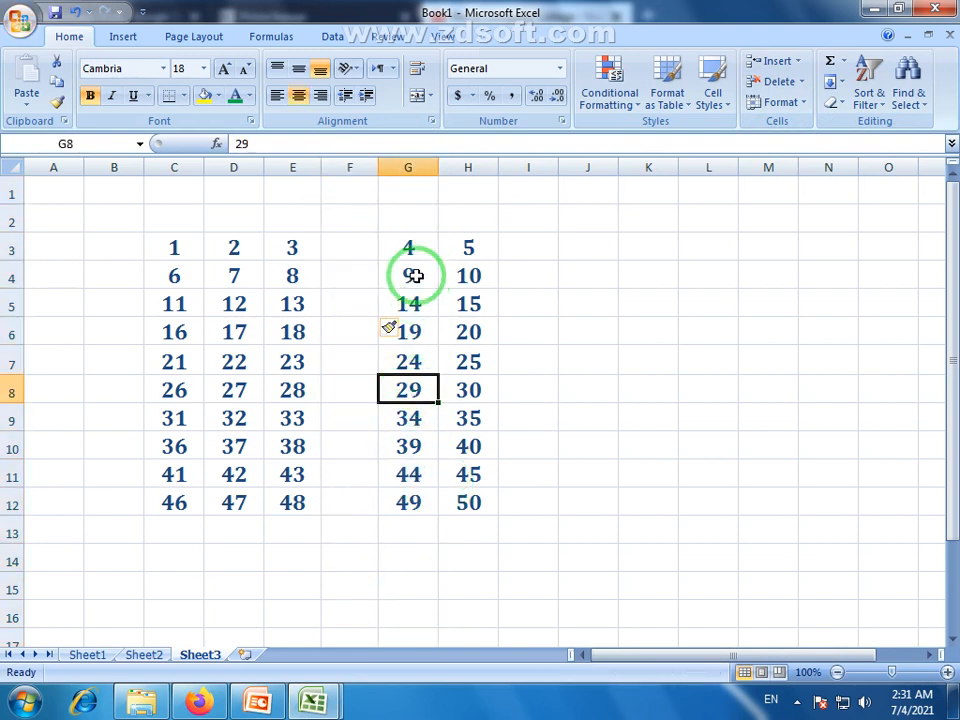
{"action": "left_click", "coordinate": [413, 275]}
{"action": "left_click", "coordinate": [420, 305]}
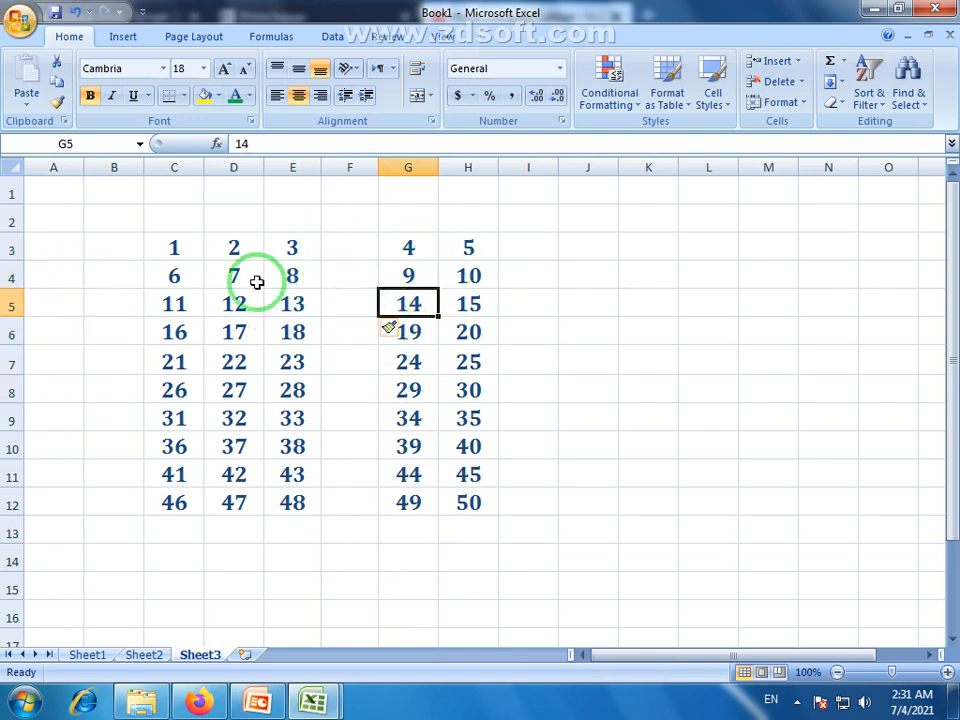
{"action": "left_click", "coordinate": [806, 106]}
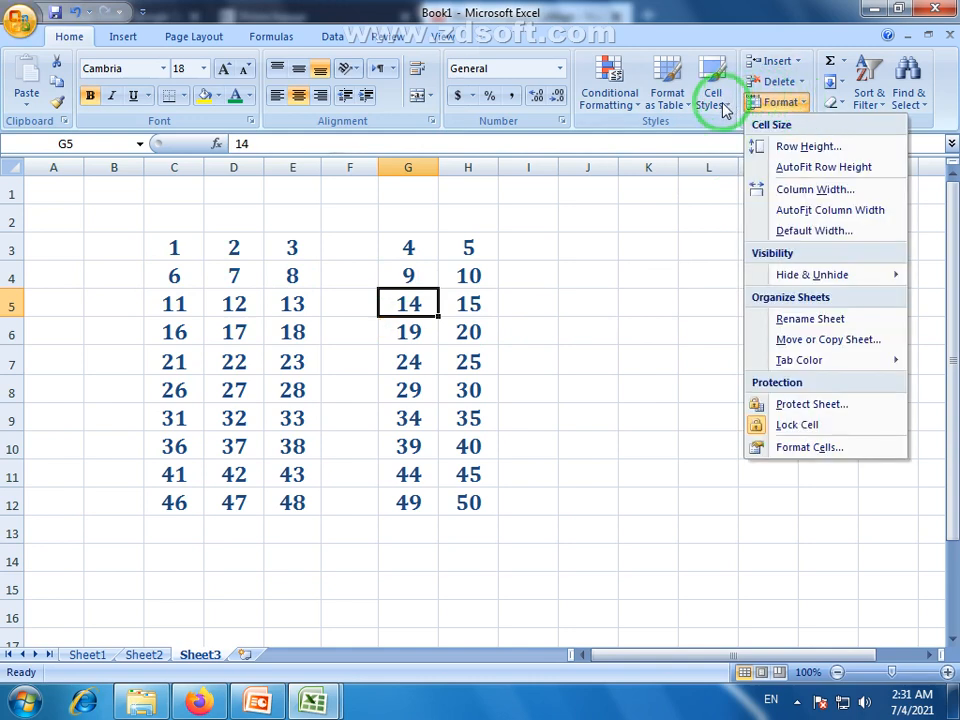
Insert a blank sheet row at row 5 and select it.
{"action": "left_click", "coordinate": [803, 62]}
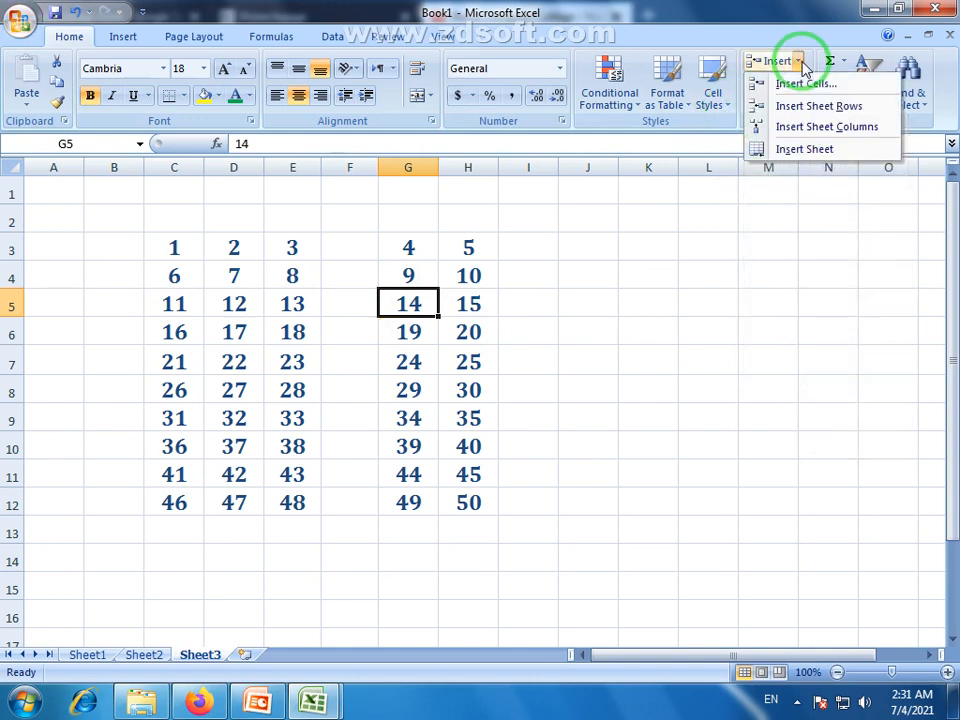
{"action": "left_click", "coordinate": [820, 110]}
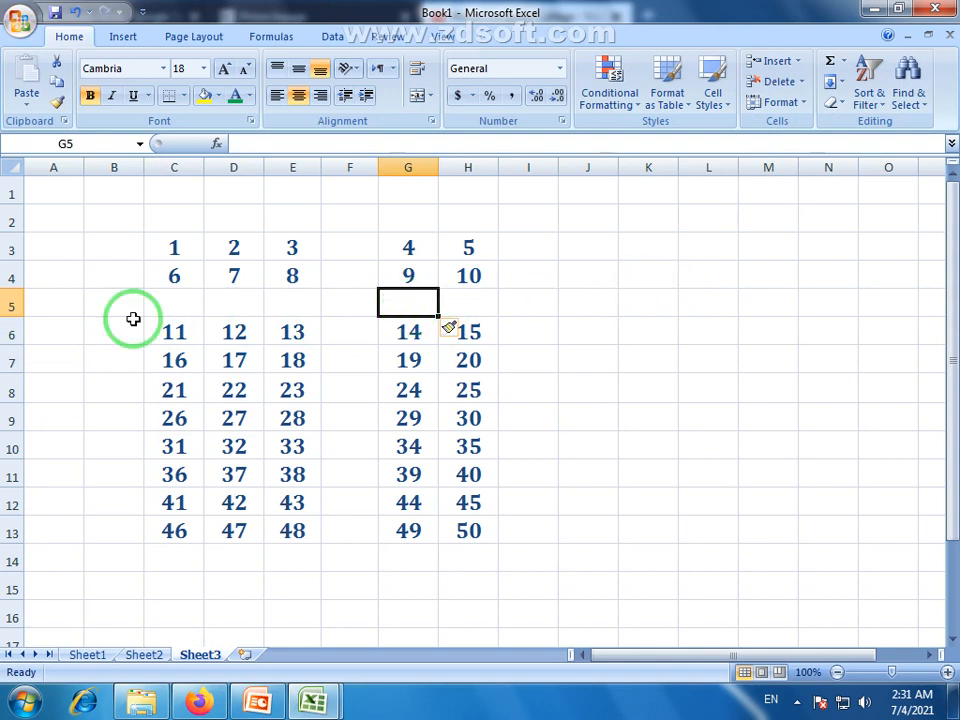
{"action": "left_click", "coordinate": [13, 304]}
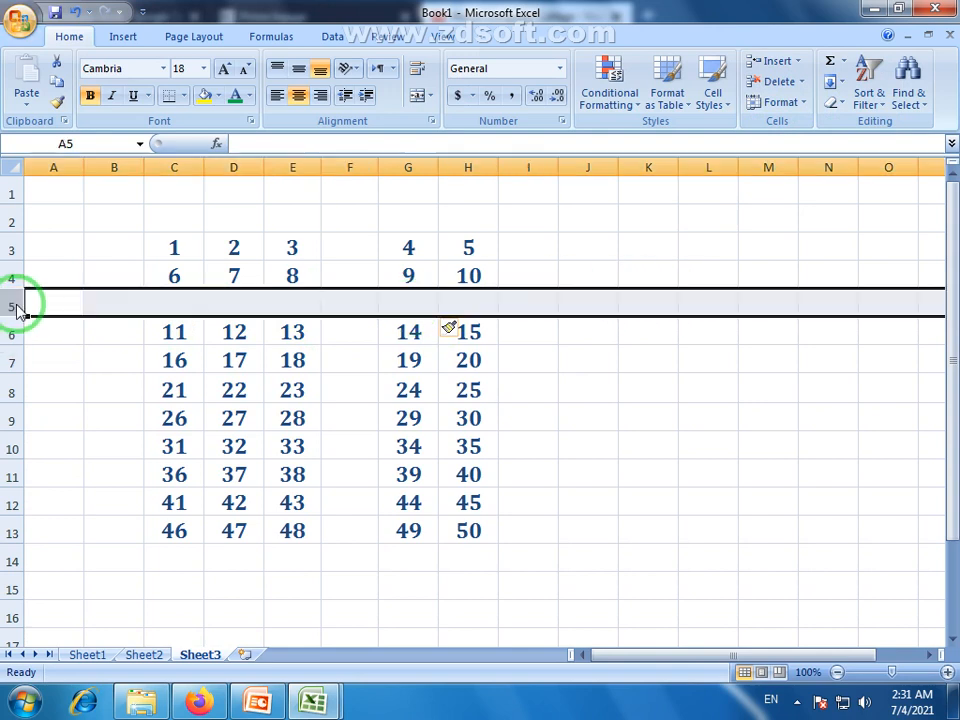
Try the right-click menus on row 5, column F and G8, cancelling the Insert dialog.
{"action": "right_click", "coordinate": [15, 304]}
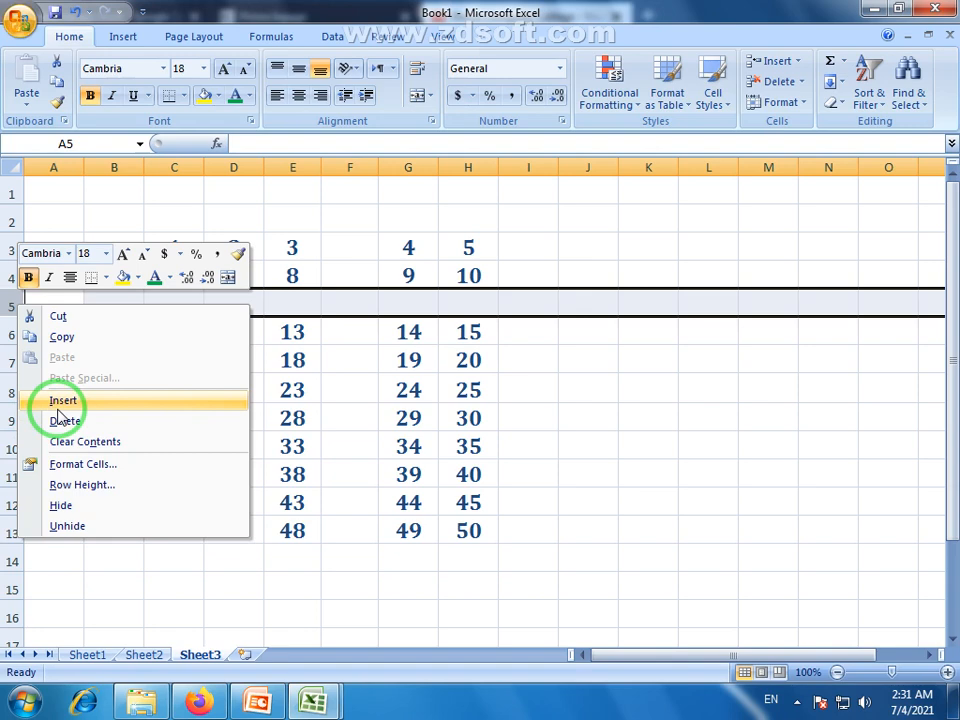
{"action": "left_click", "coordinate": [345, 170]}
{"action": "right_click", "coordinate": [345, 170]}
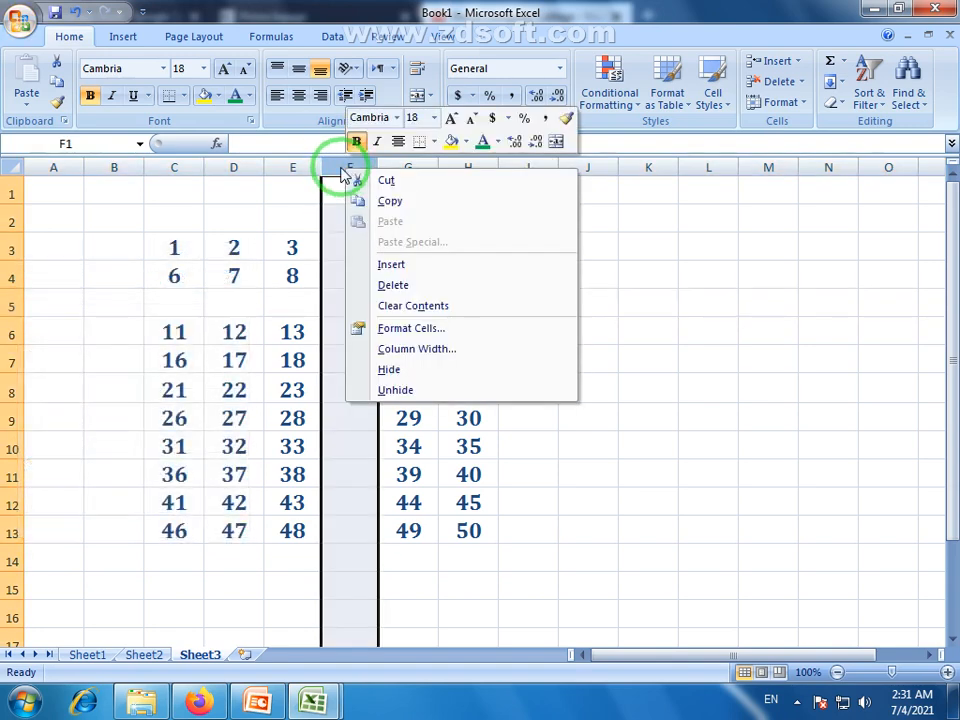
{"action": "left_click", "coordinate": [339, 163]}
{"action": "left_click", "coordinate": [510, 418]}
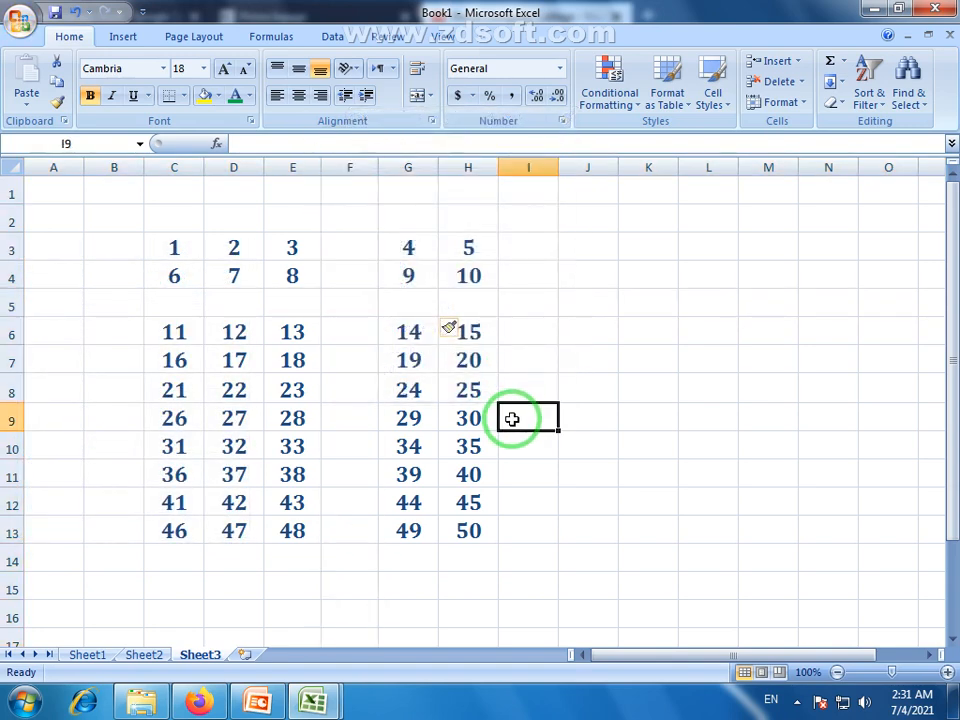
{"action": "right_click", "coordinate": [416, 398]}
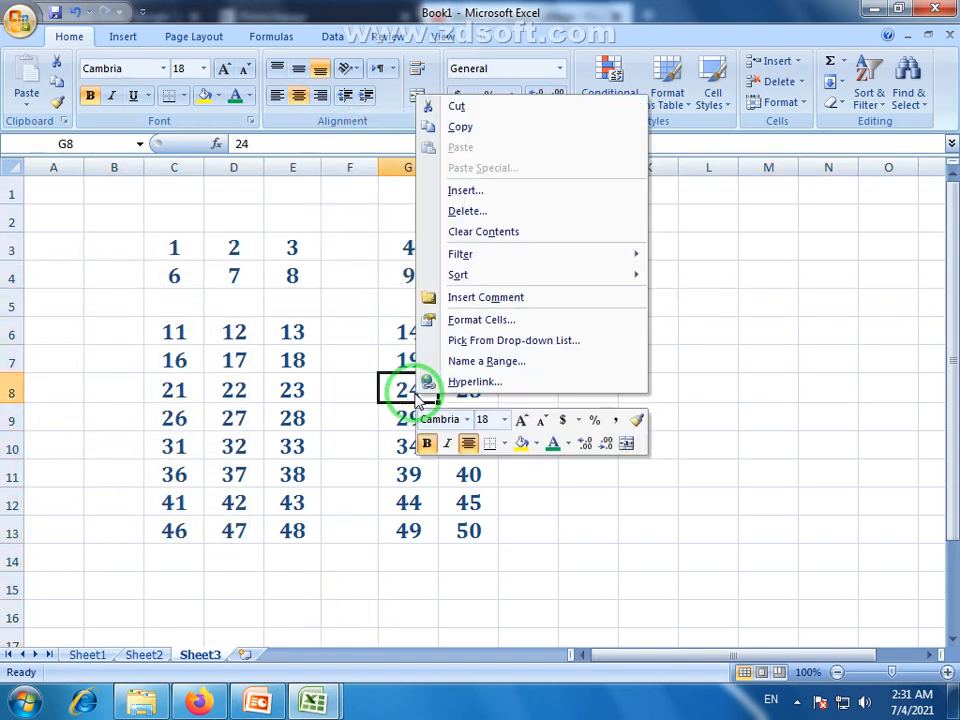
{"action": "left_click", "coordinate": [472, 190]}
{"action": "left_click_drag", "start_coordinate": [452, 115], "coordinate": [589, 154]}
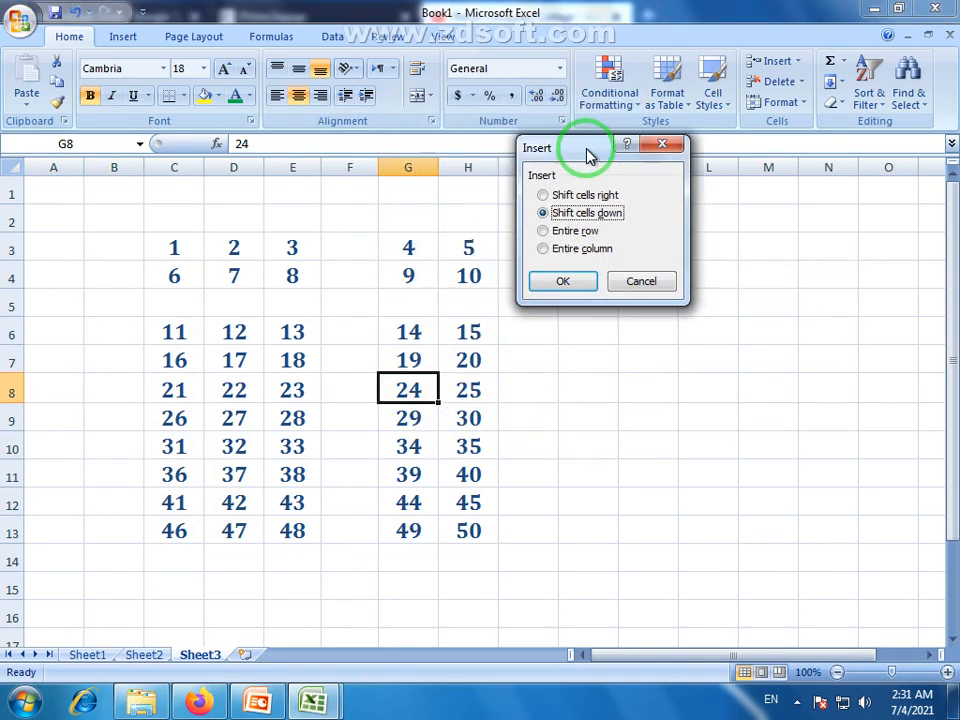
{"action": "left_click", "coordinate": [641, 282]}
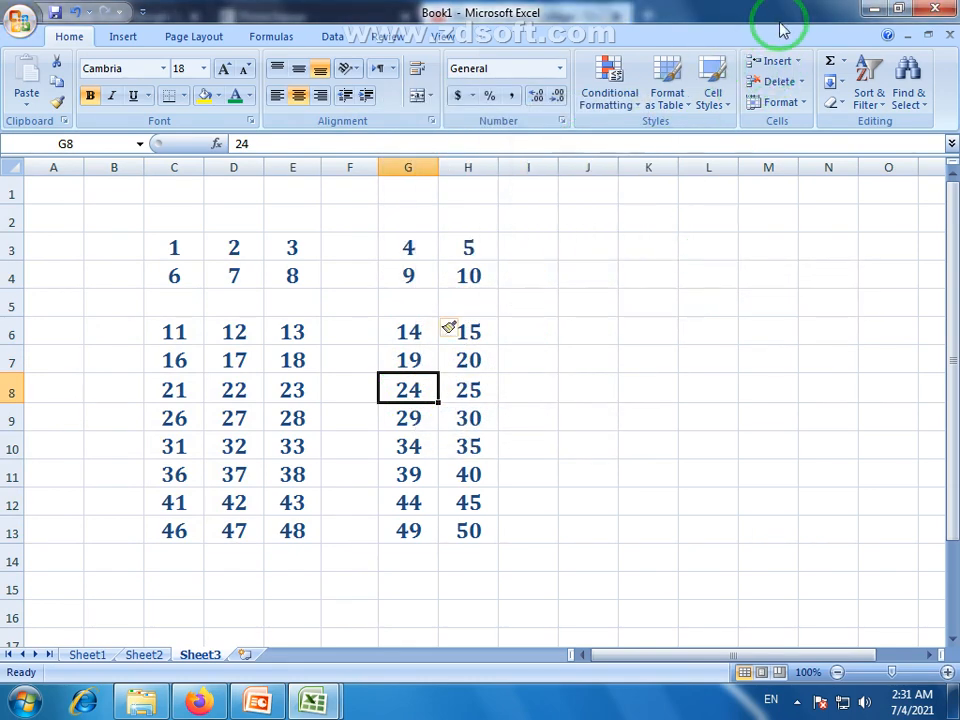
Cancel the Insert Cells dialog, then undo the blank row and column insertions.
{"action": "left_click", "coordinate": [792, 61]}
{"action": "left_click", "coordinate": [805, 86]}
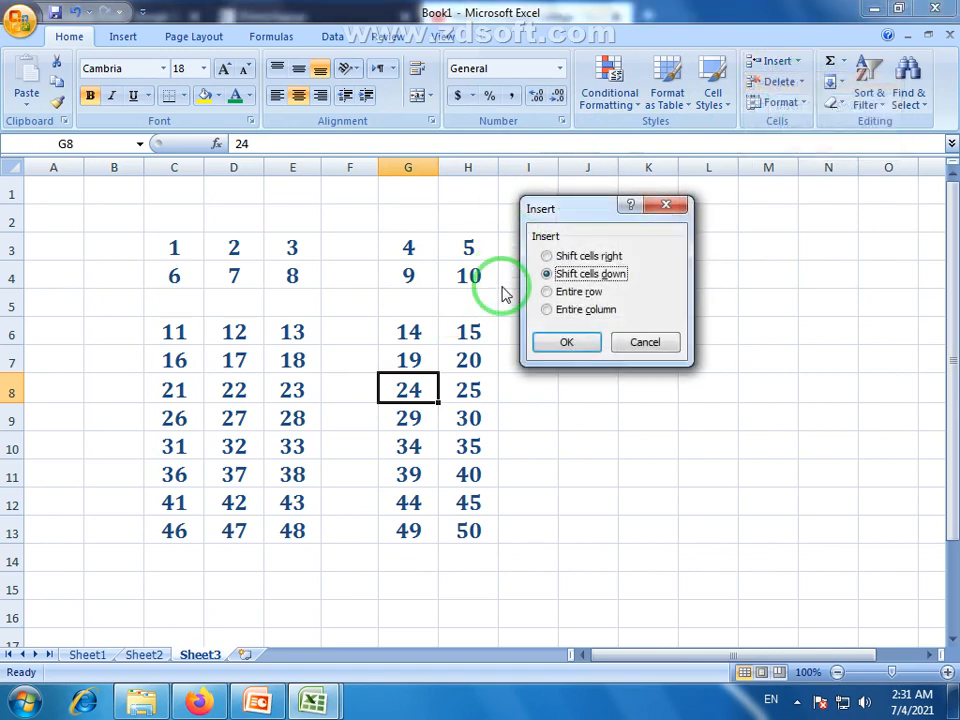
{"action": "left_click", "coordinate": [645, 343]}
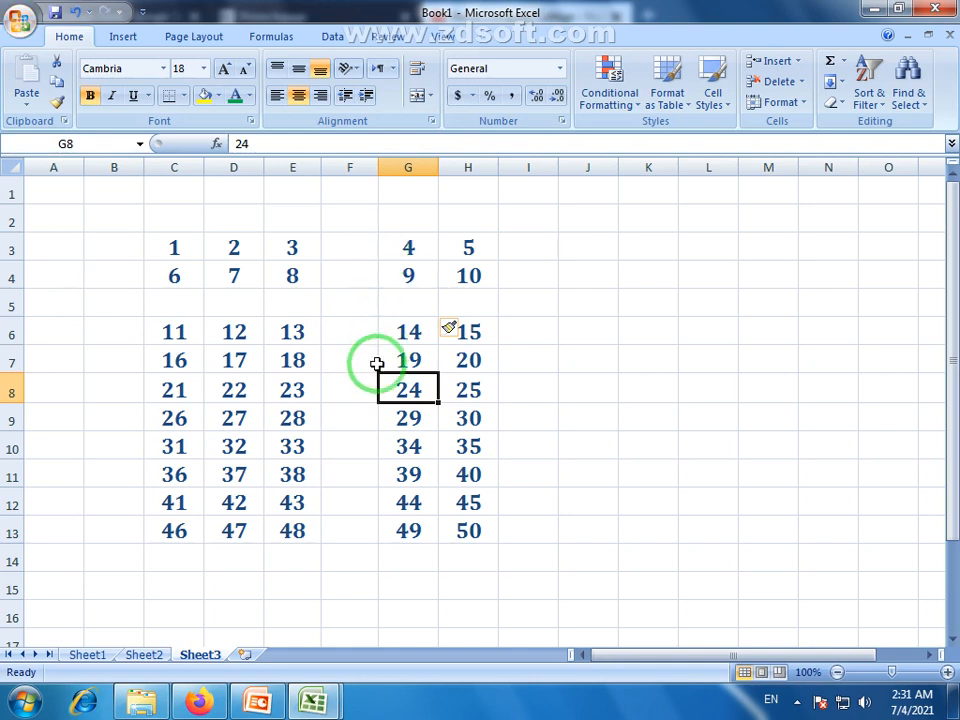
{"action": "key", "text": "ctrl+z"}
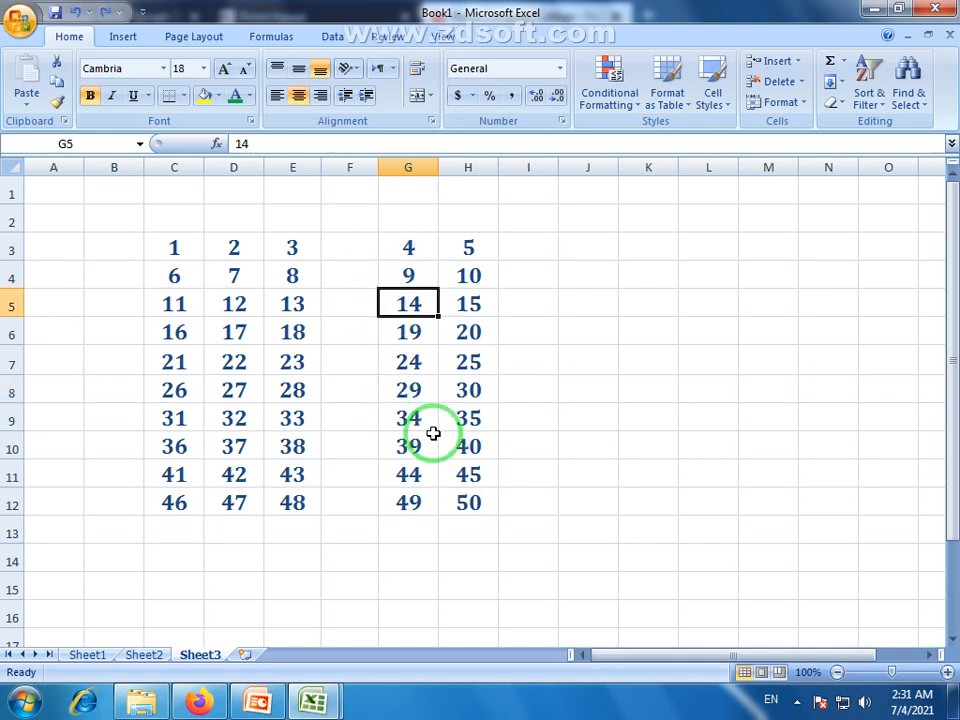
{"action": "key", "text": "ctrl+z"}
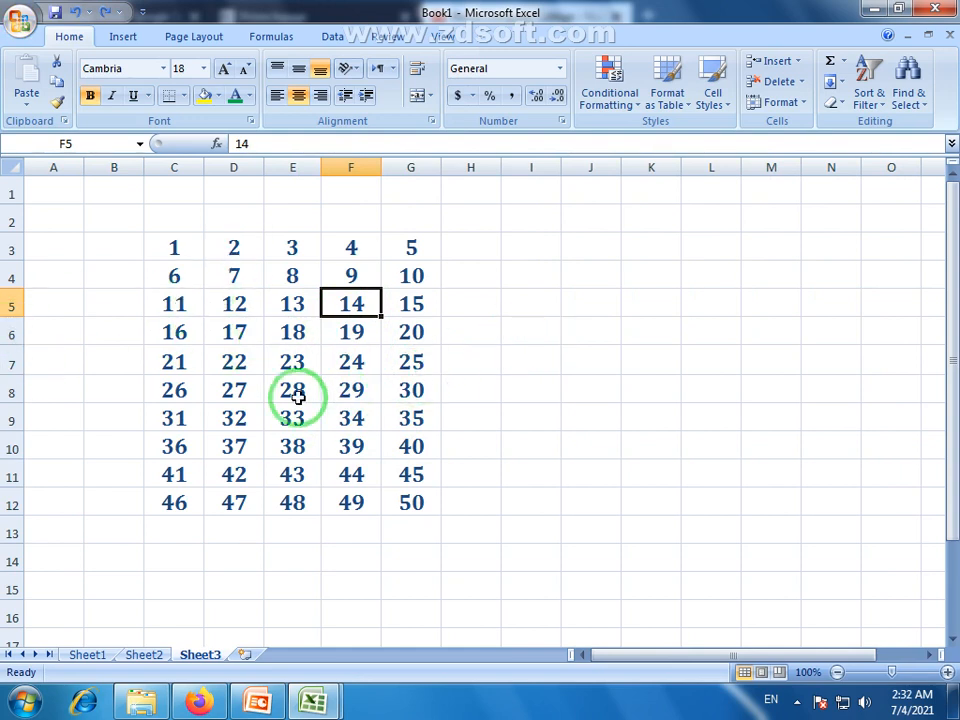
Add two new blank worksheets, Sheet8 and Sheet7, to Book1.
{"action": "left_click", "coordinate": [796, 61]}
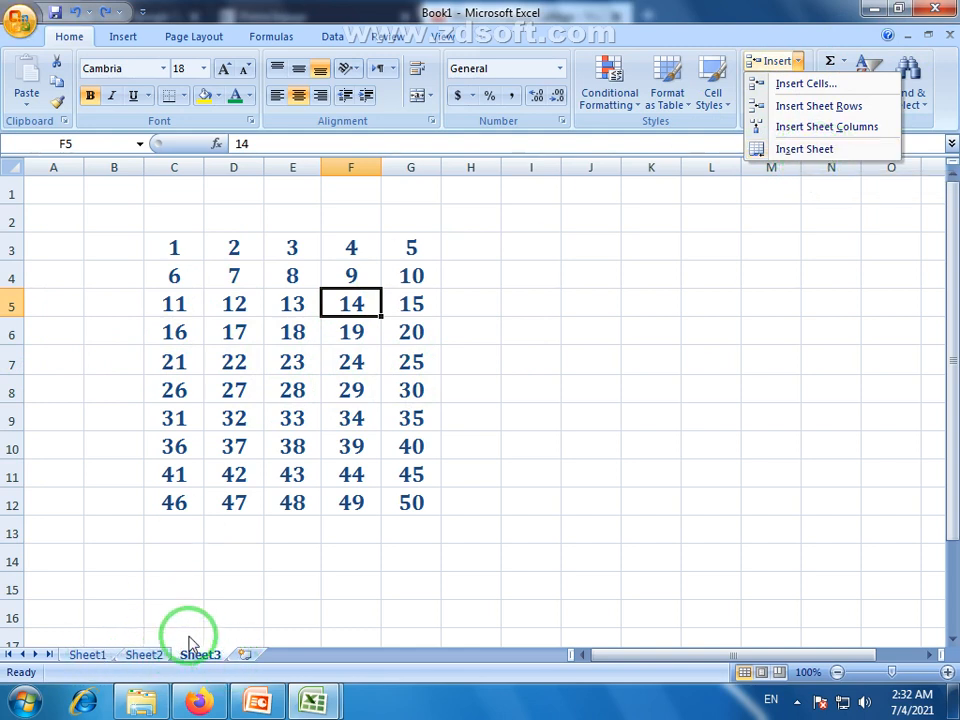
{"action": "left_click", "coordinate": [248, 656]}
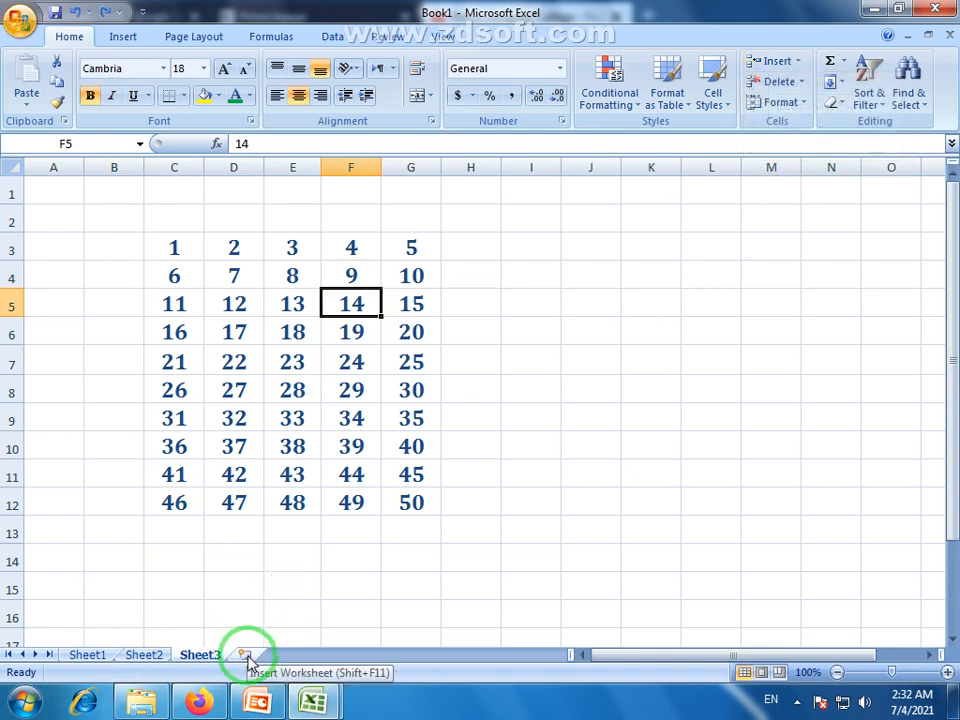
{"action": "left_click", "coordinate": [245, 655]}
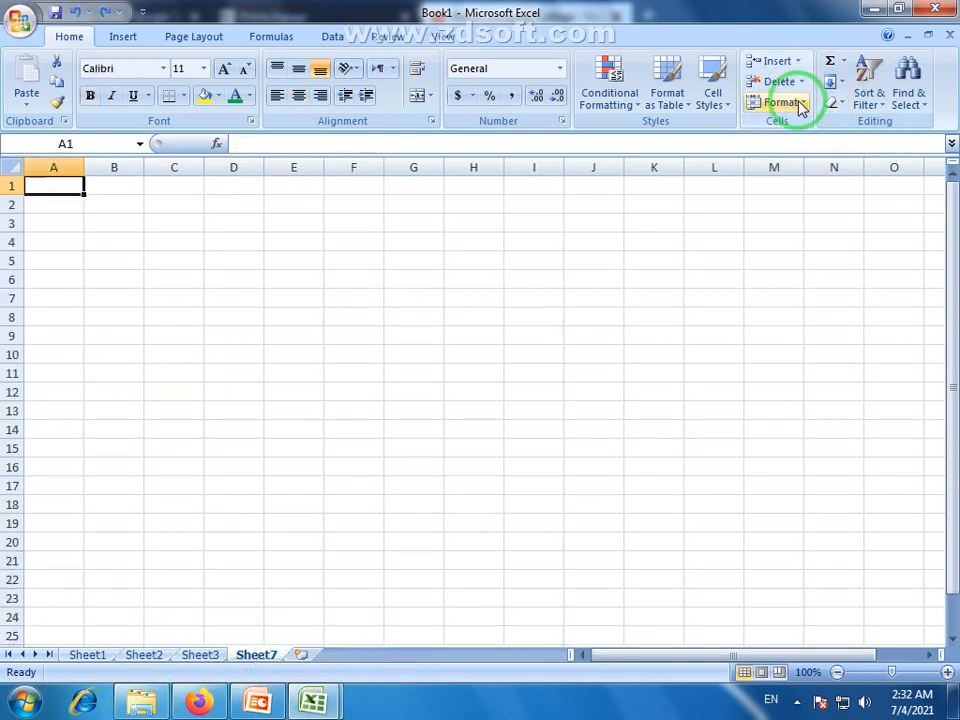
{"action": "left_click", "coordinate": [797, 61]}
{"action": "left_click", "coordinate": [808, 150]}
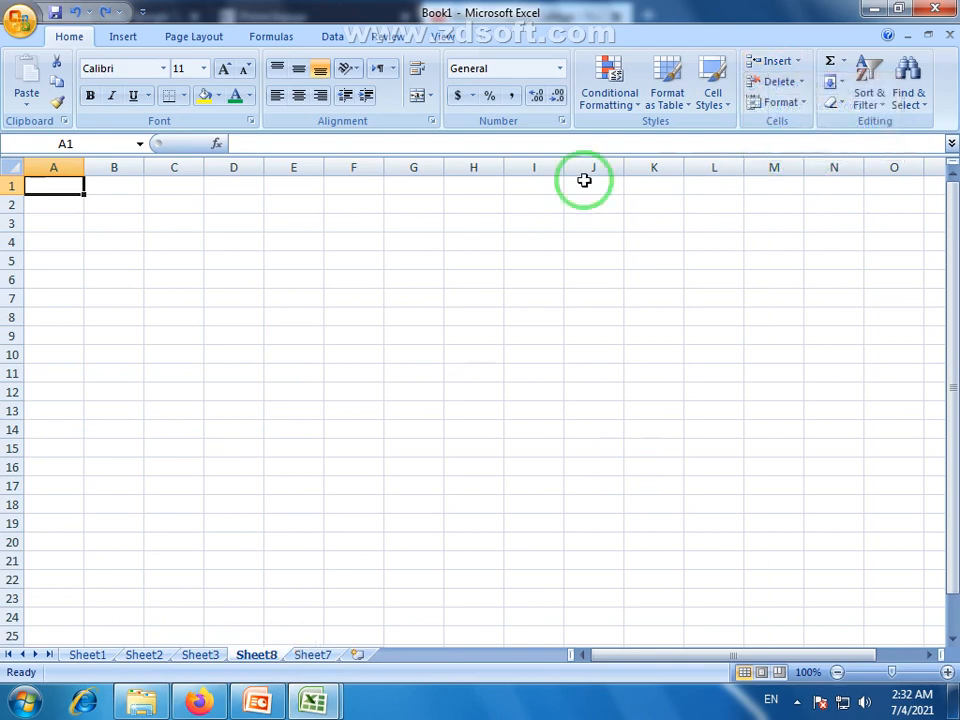
Show Sheet1, then Sheet2, then Sheet3 with the number grid.
{"action": "left_click", "coordinate": [82, 655]}
{"action": "left_click", "coordinate": [142, 655]}
{"action": "left_click", "coordinate": [205, 656]}
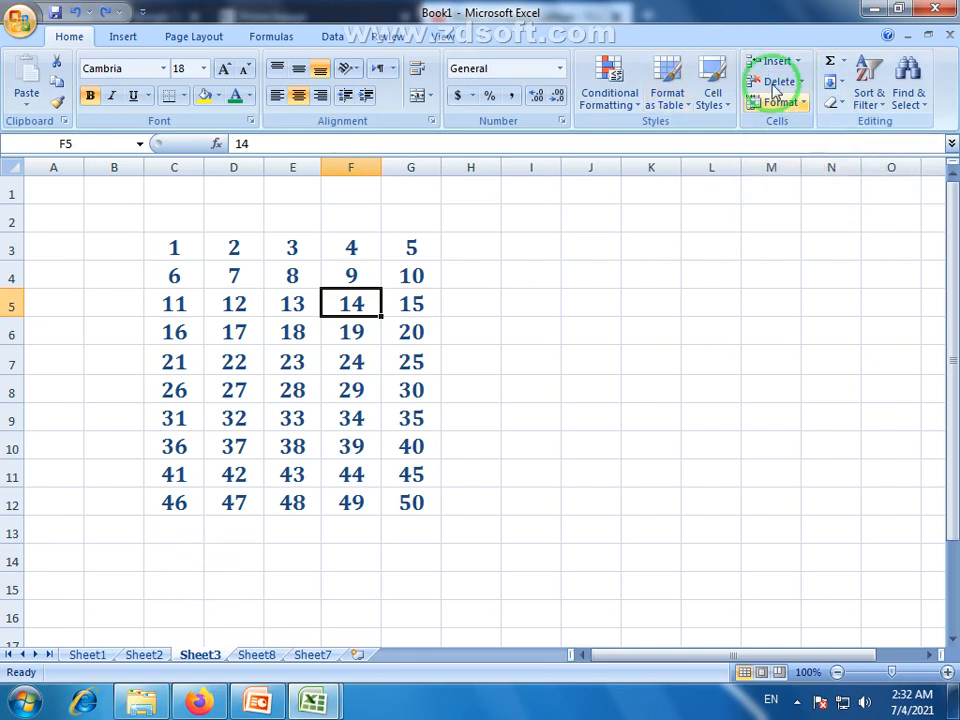
{"action": "left_click", "coordinate": [800, 64]}
{"action": "left_click", "coordinate": [797, 64]}
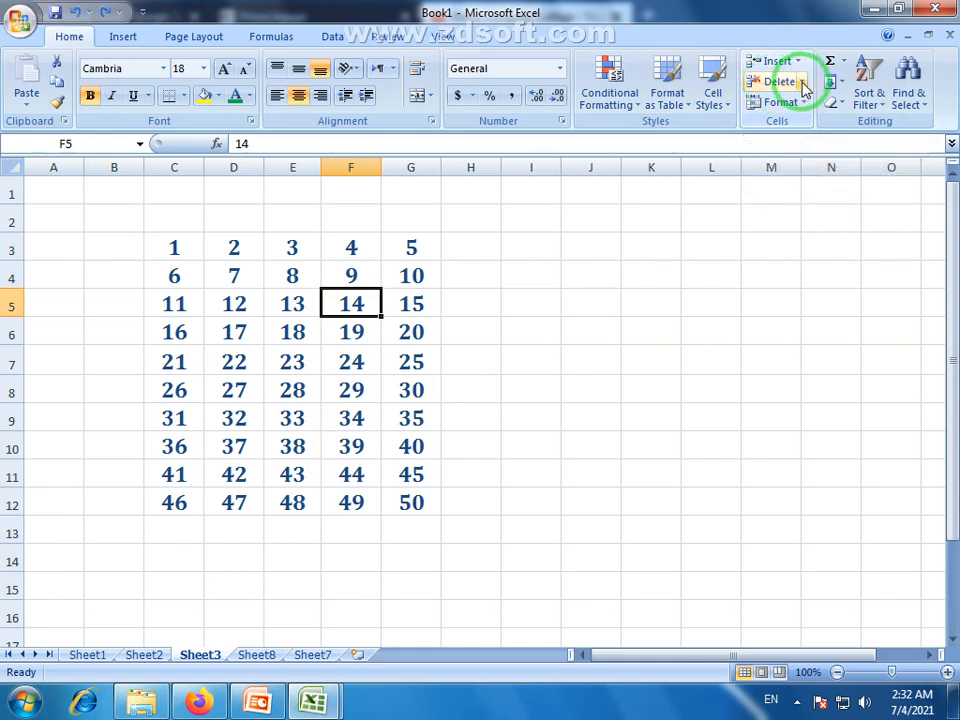
{"action": "left_click", "coordinate": [802, 83]}
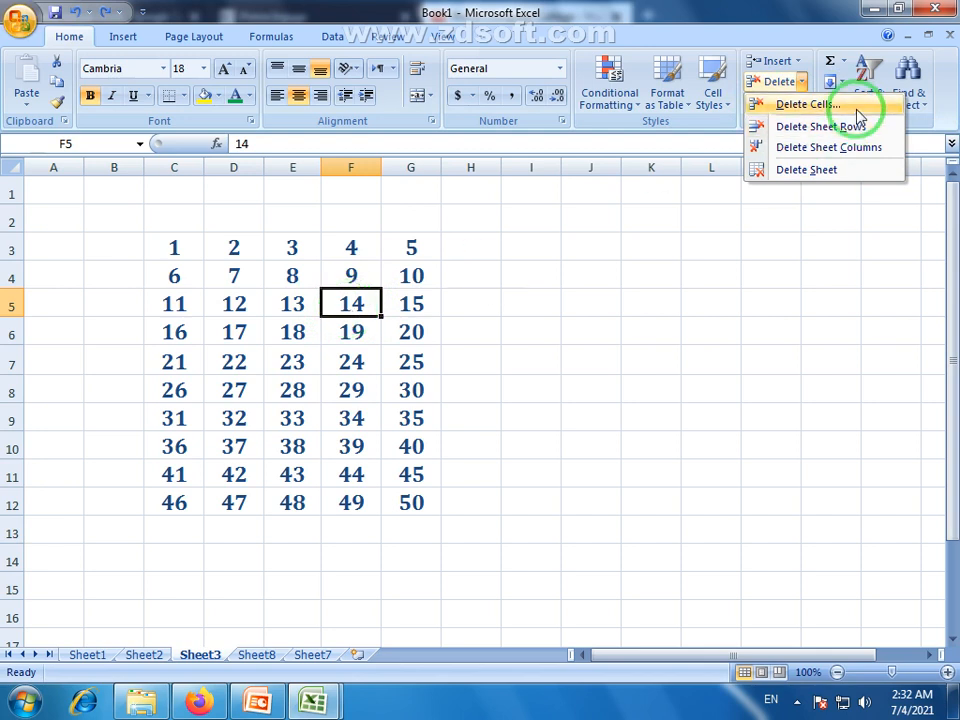
{"action": "left_click", "coordinate": [813, 105]}
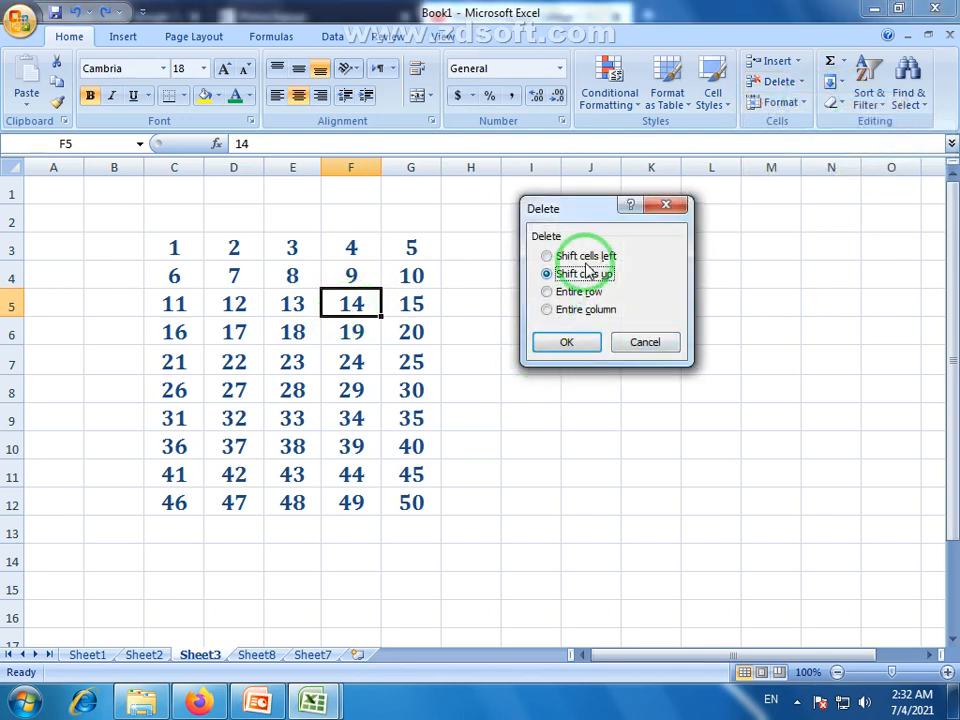
{"action": "left_click", "coordinate": [575, 348]}
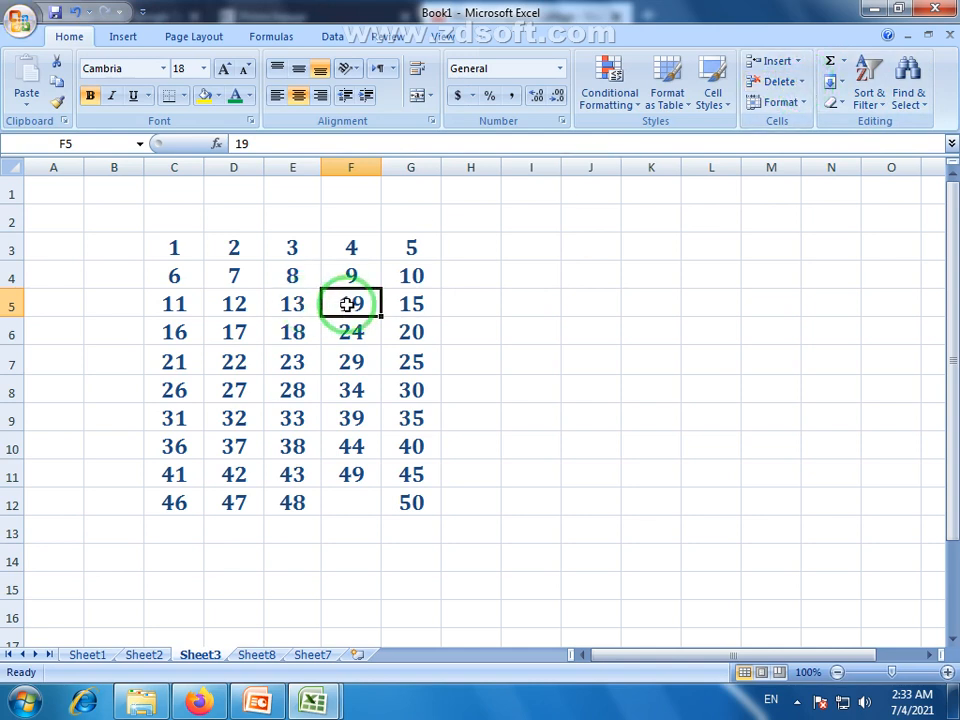
{"action": "key", "text": "ctrl+z"}
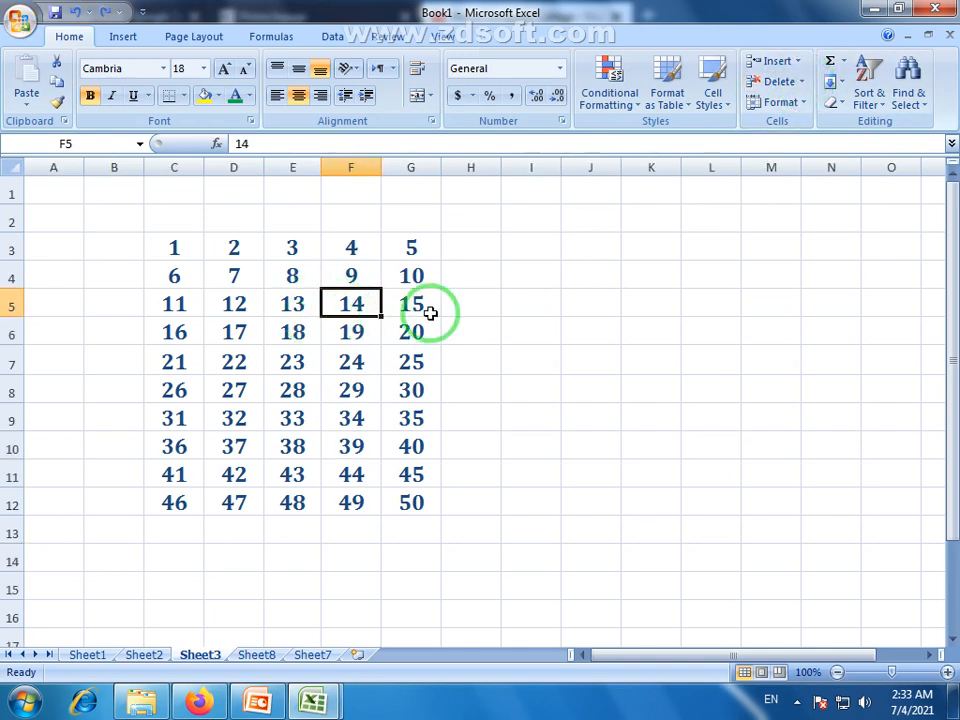
{"action": "left_click", "coordinate": [351, 167]}
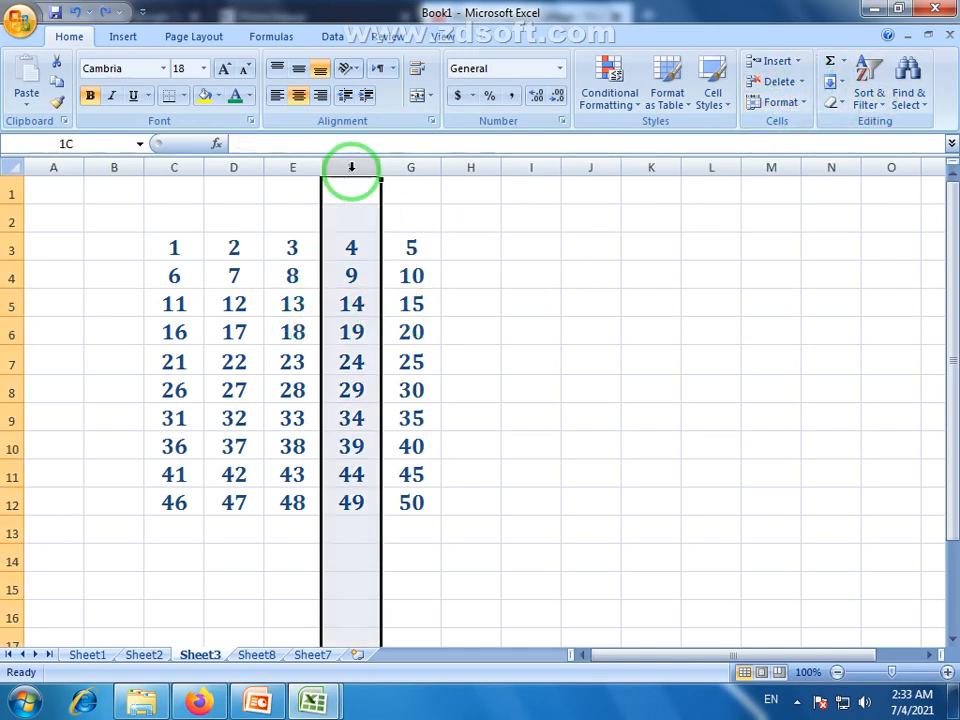
{"action": "left_click", "coordinate": [18, 306]}
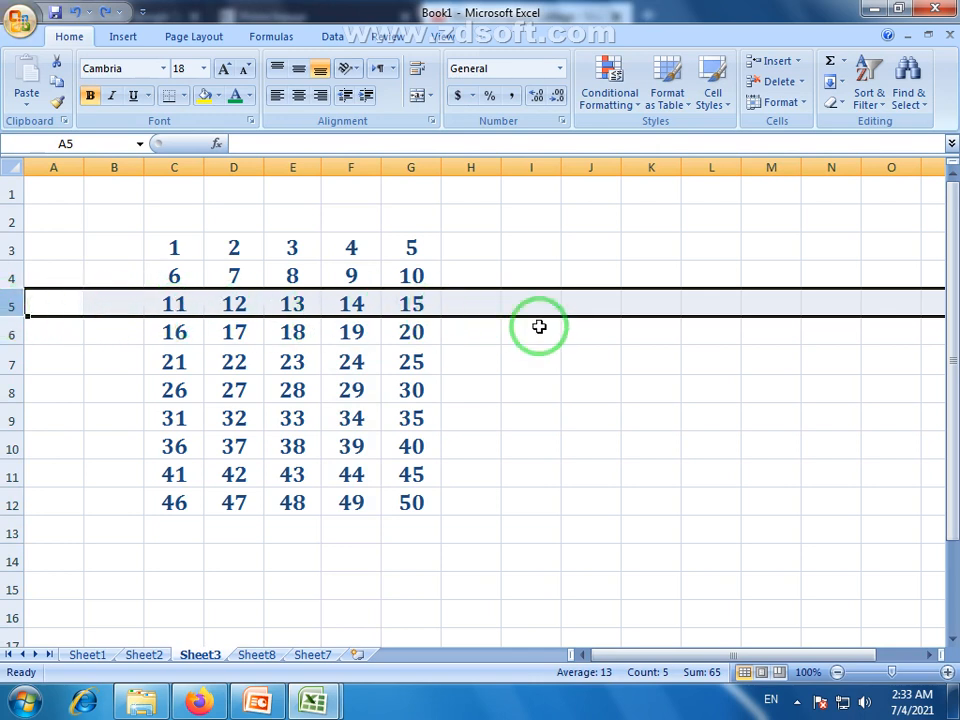
{"action": "left_click", "coordinate": [804, 83]}
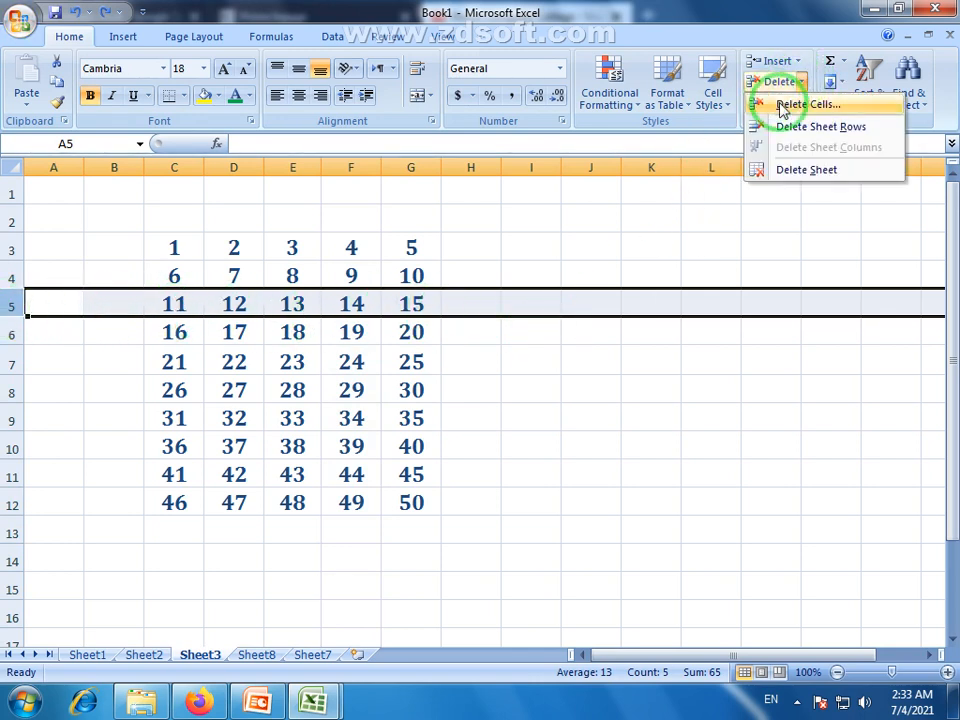
{"action": "left_click", "coordinate": [841, 128]}
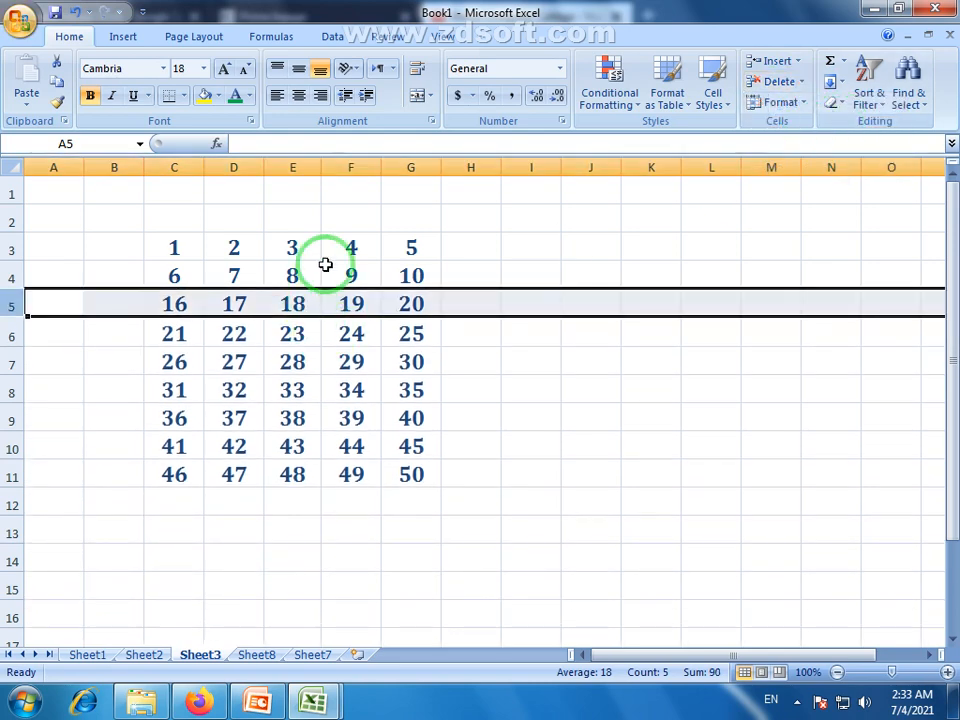
{"action": "left_click", "coordinate": [351, 498]}
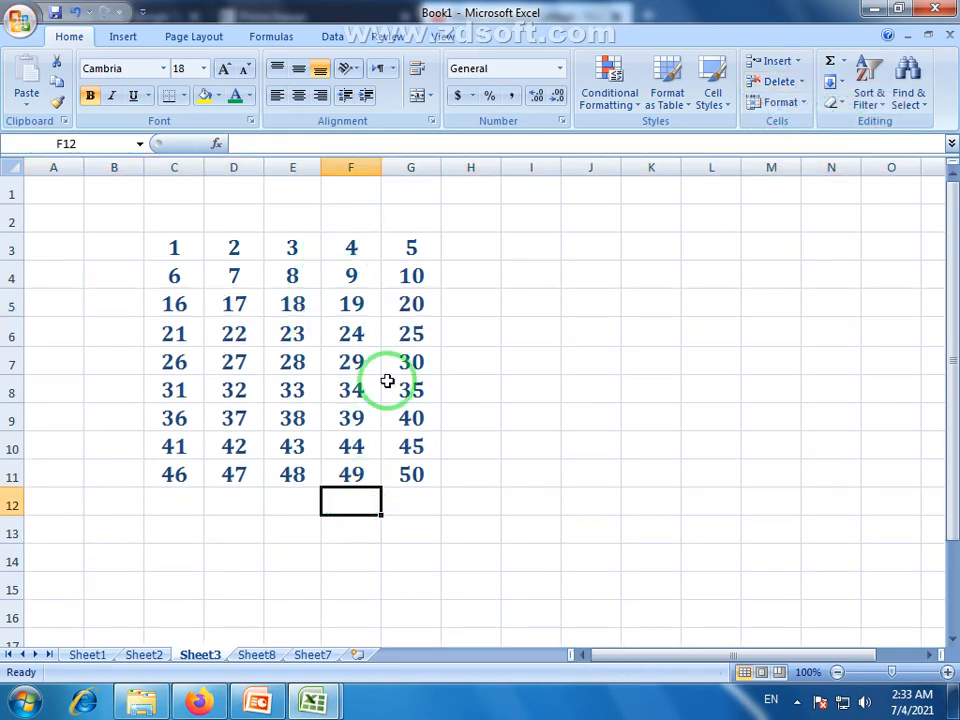
{"action": "left_click", "coordinate": [348, 307]}
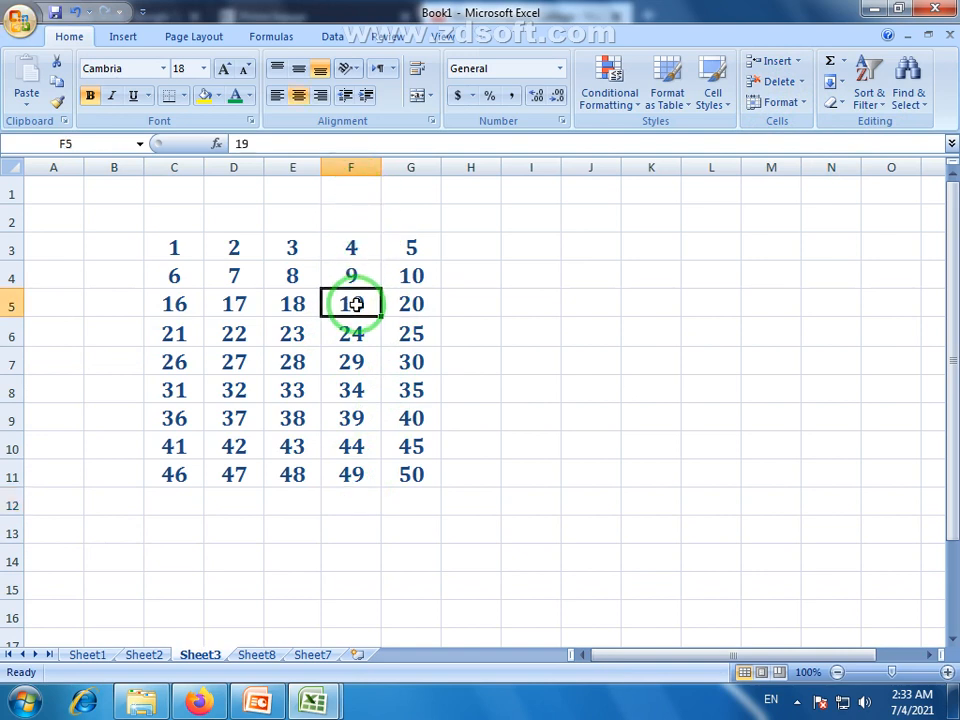
{"action": "left_click", "coordinate": [353, 166]}
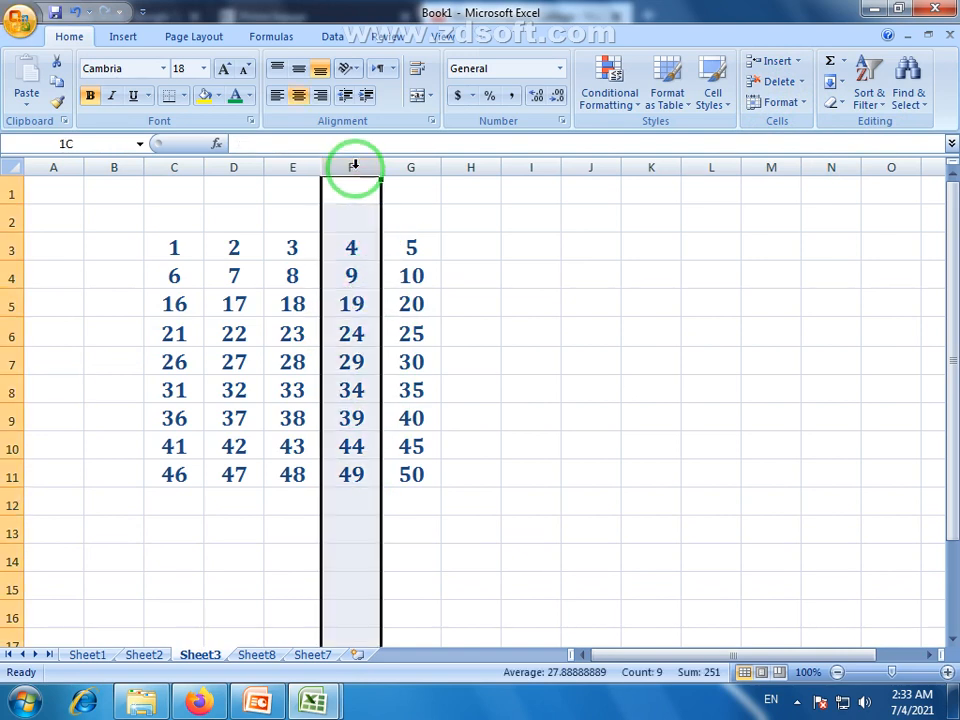
{"action": "left_click", "coordinate": [356, 308]}
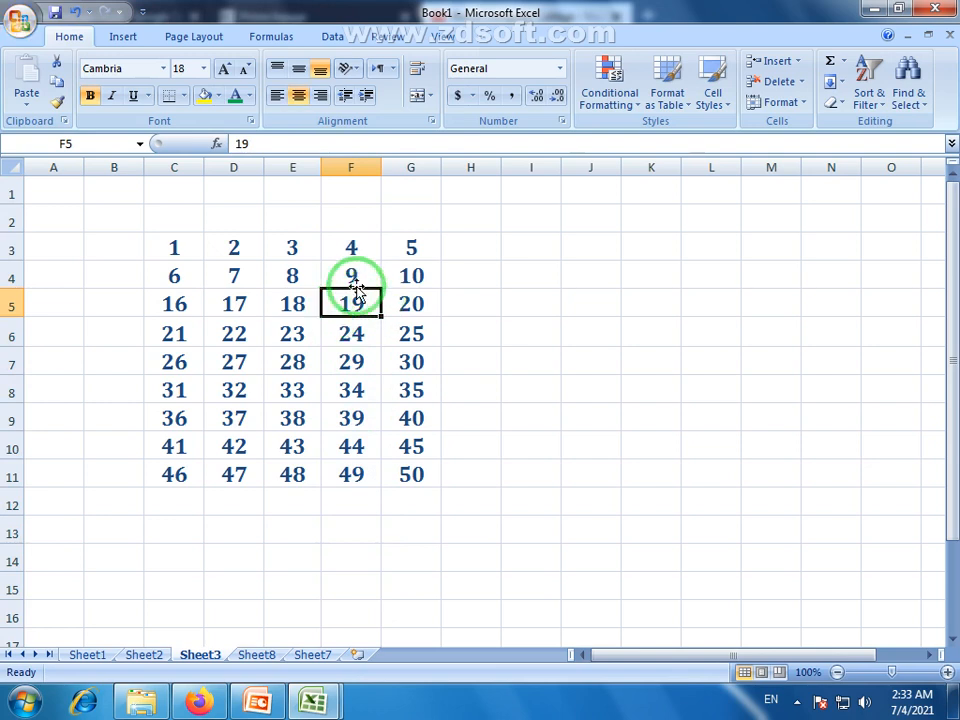
{"action": "left_click", "coordinate": [356, 276]}
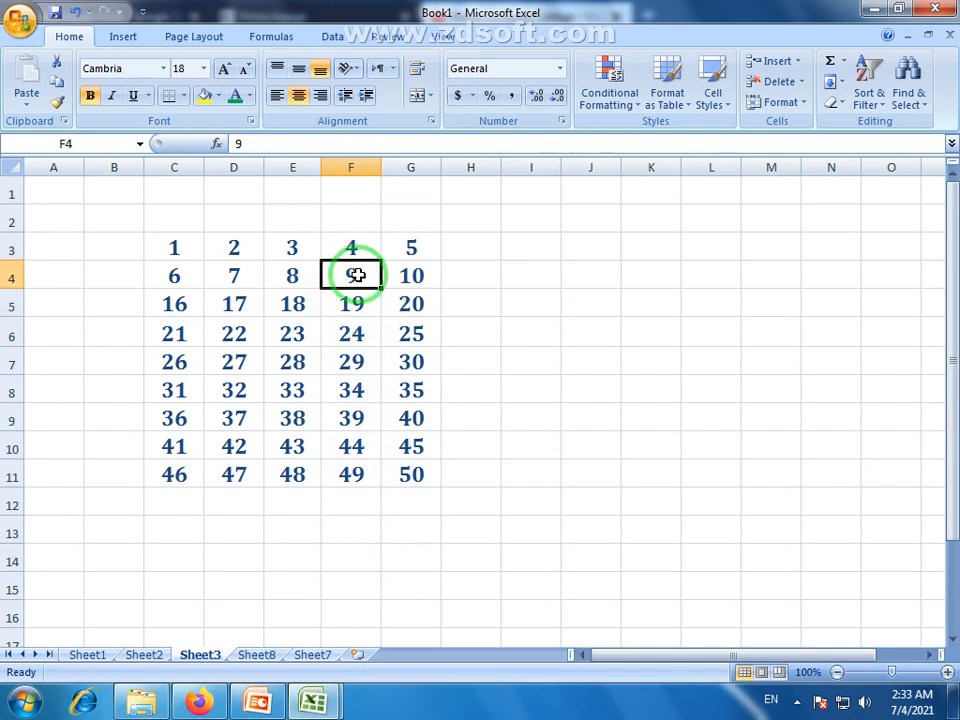
{"action": "left_click", "coordinate": [801, 81]}
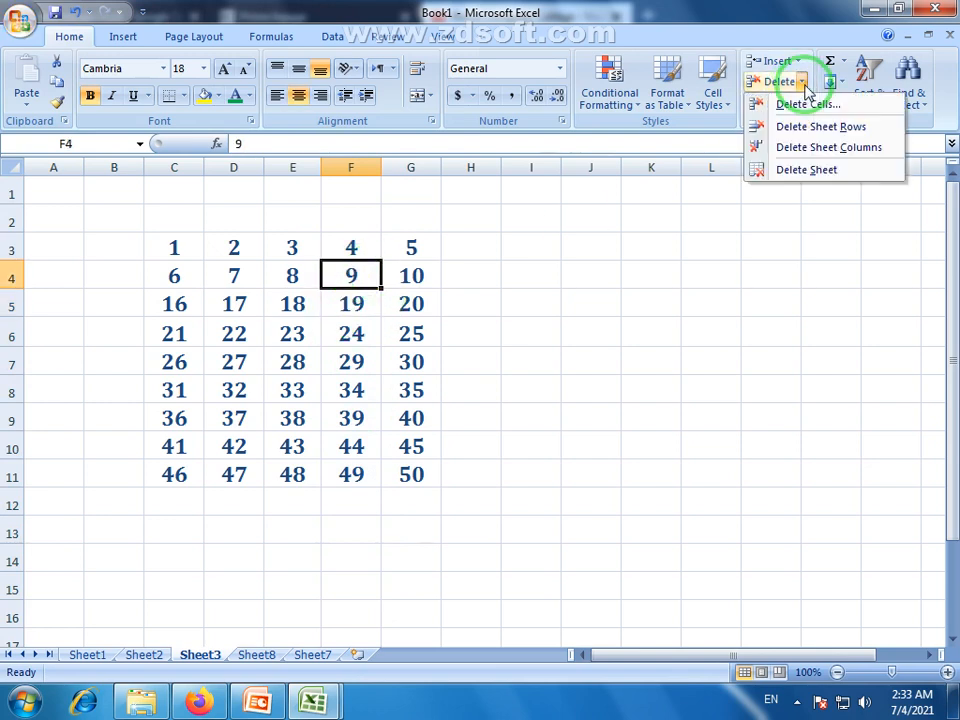
{"action": "left_click", "coordinate": [845, 148]}
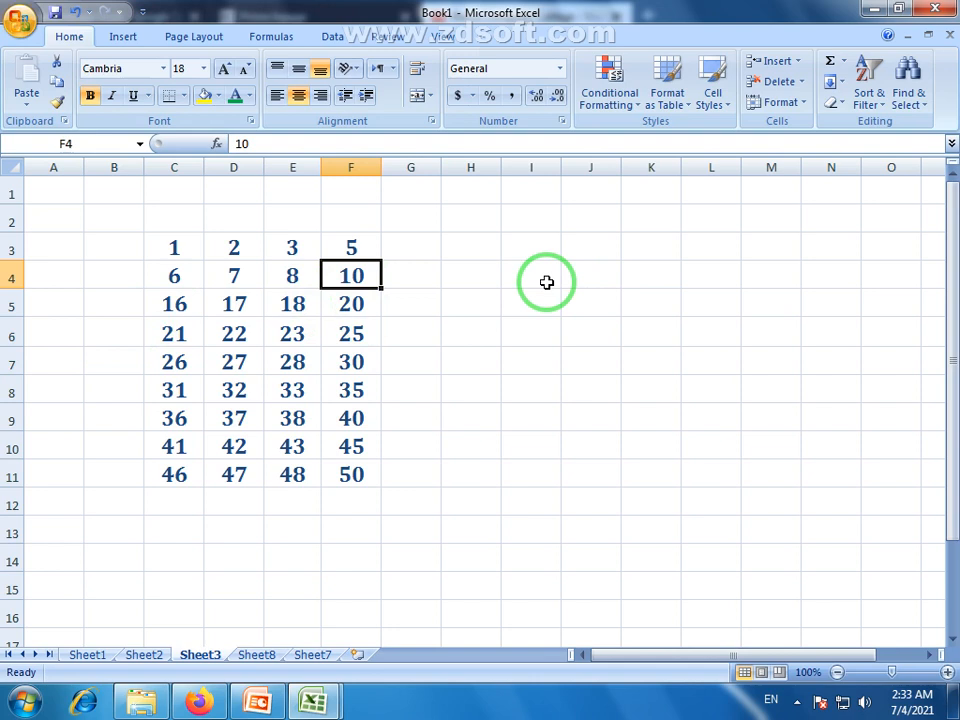
{"action": "key", "text": "ctrl+z"}
{"action": "key", "text": "ctrl+z"}
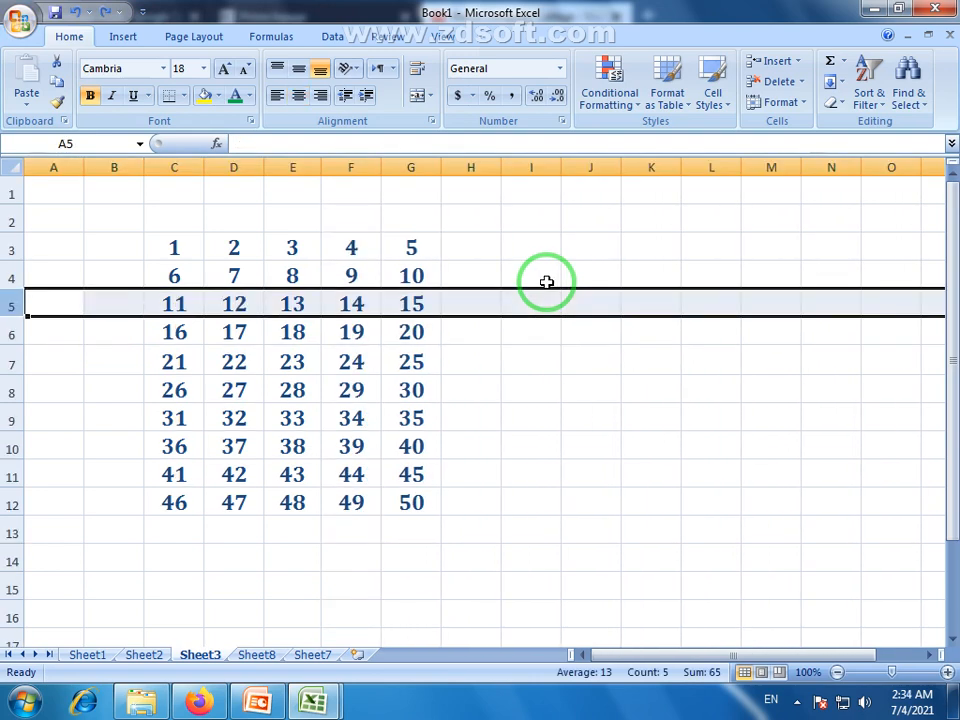
Select cells E8 and E15, opening and closing the Delete options unused.
{"action": "left_click", "coordinate": [277, 386]}
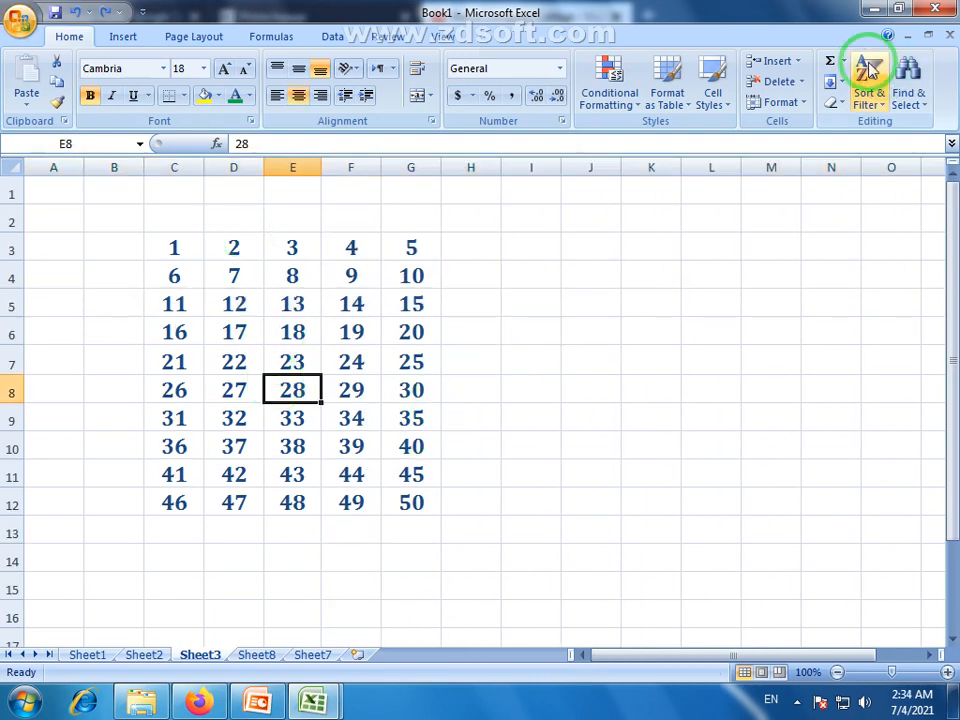
{"action": "left_click", "coordinate": [801, 83]}
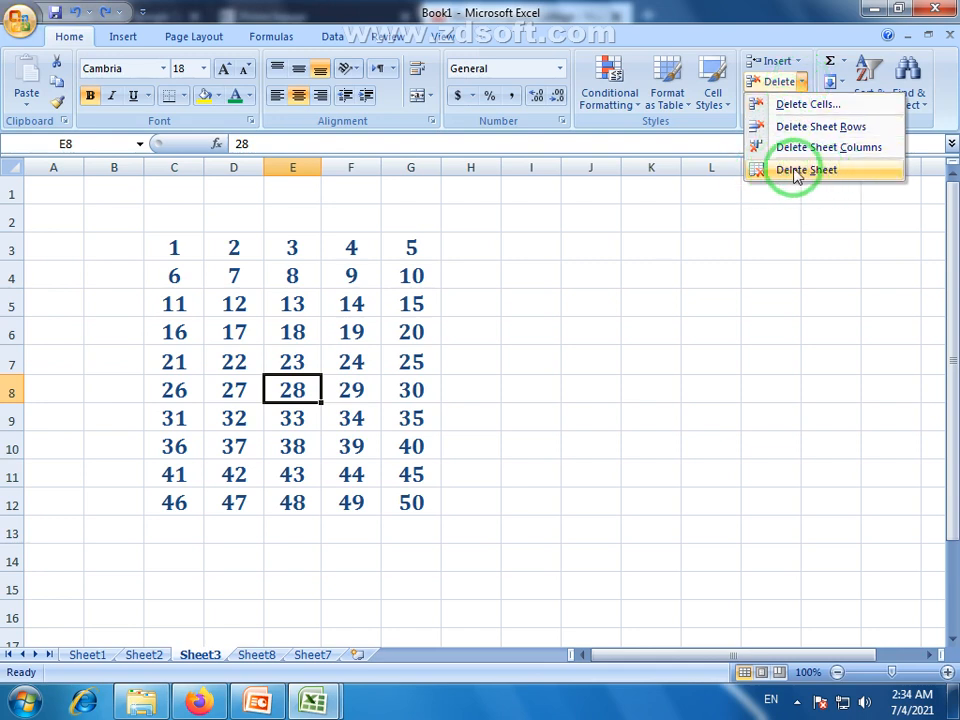
{"action": "left_click", "coordinate": [321, 559]}
{"action": "left_click", "coordinate": [317, 592]}
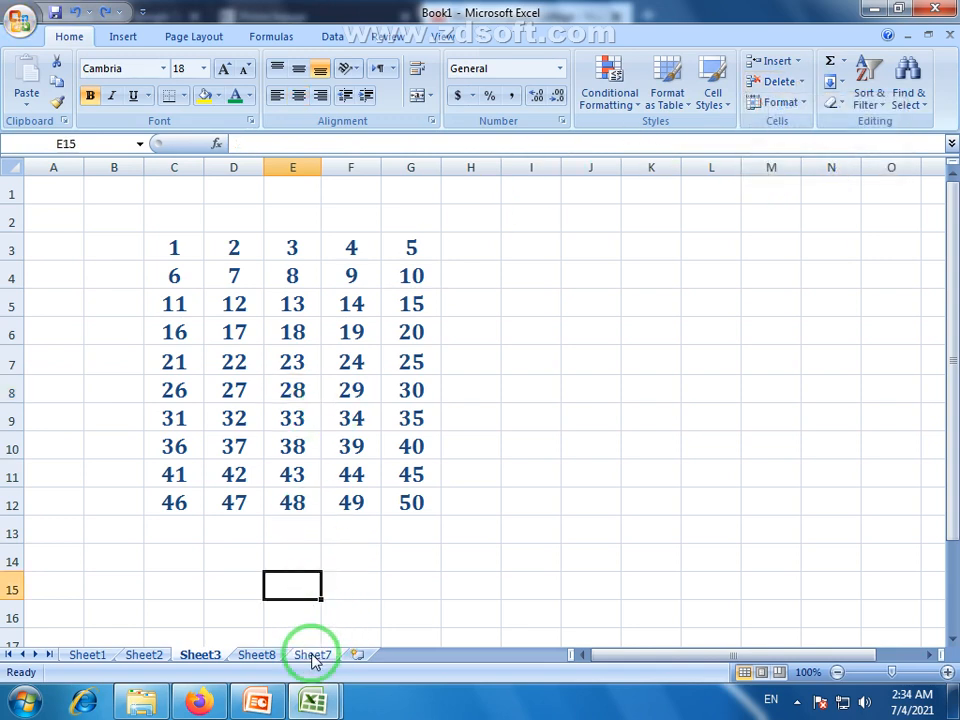
Delete the empty worksheets Sheet7 and Sheet8 with Delete Sheet.
{"action": "left_click", "coordinate": [312, 655]}
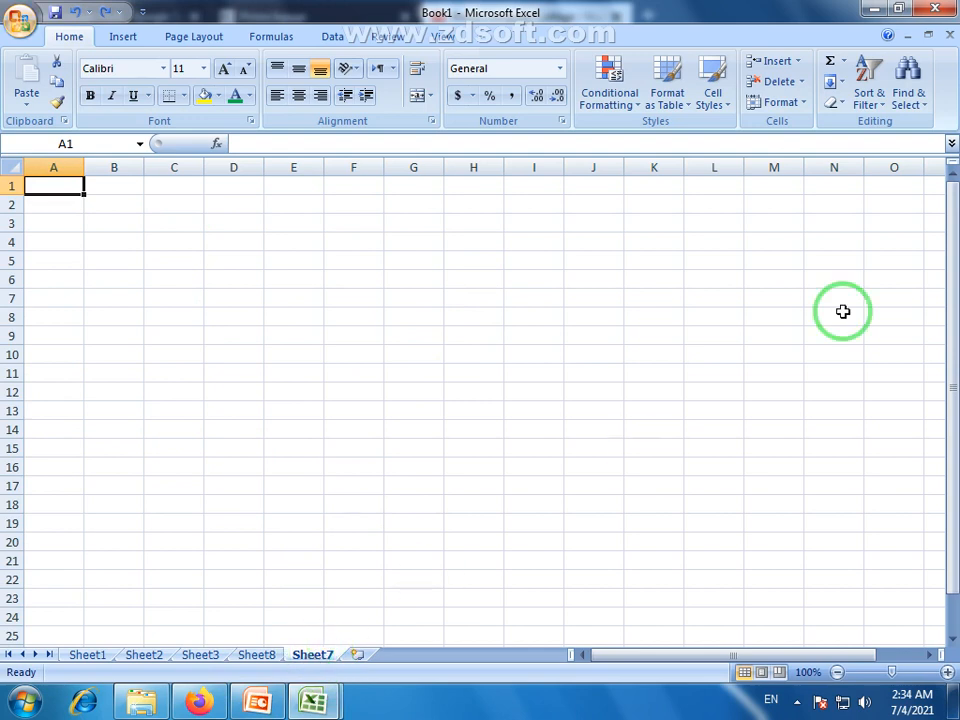
{"action": "left_click", "coordinate": [803, 84]}
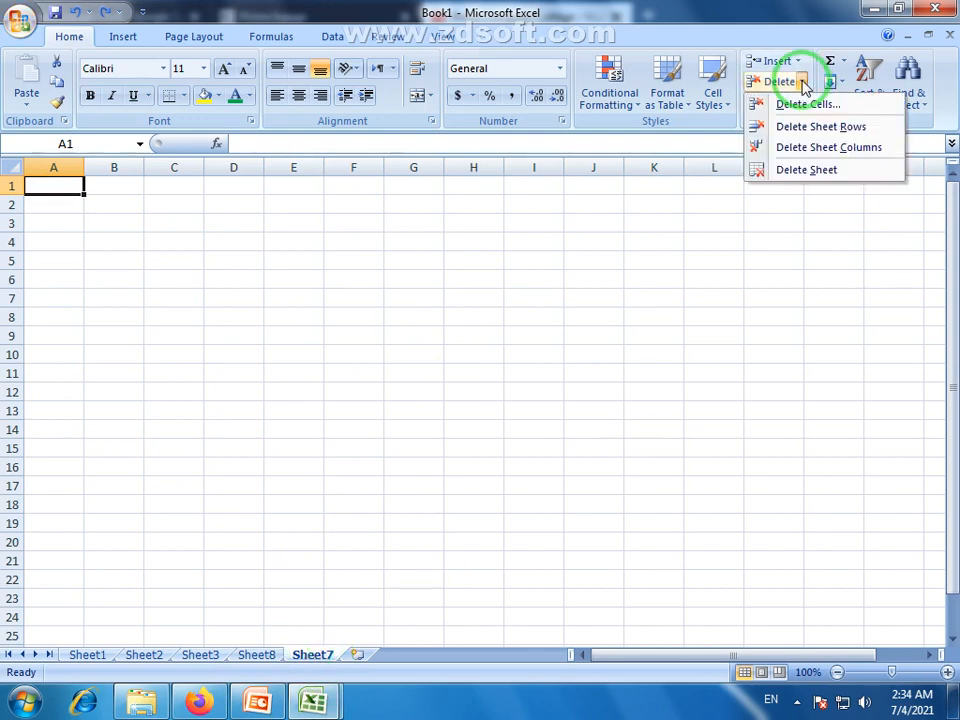
{"action": "left_click", "coordinate": [815, 174]}
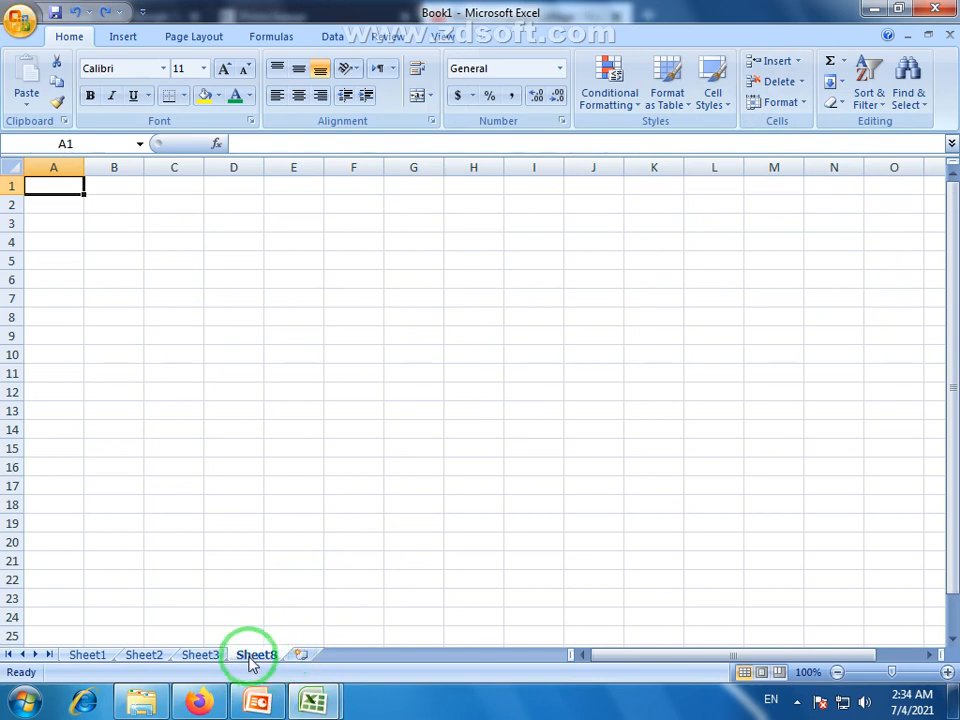
{"action": "left_click", "coordinate": [802, 83]}
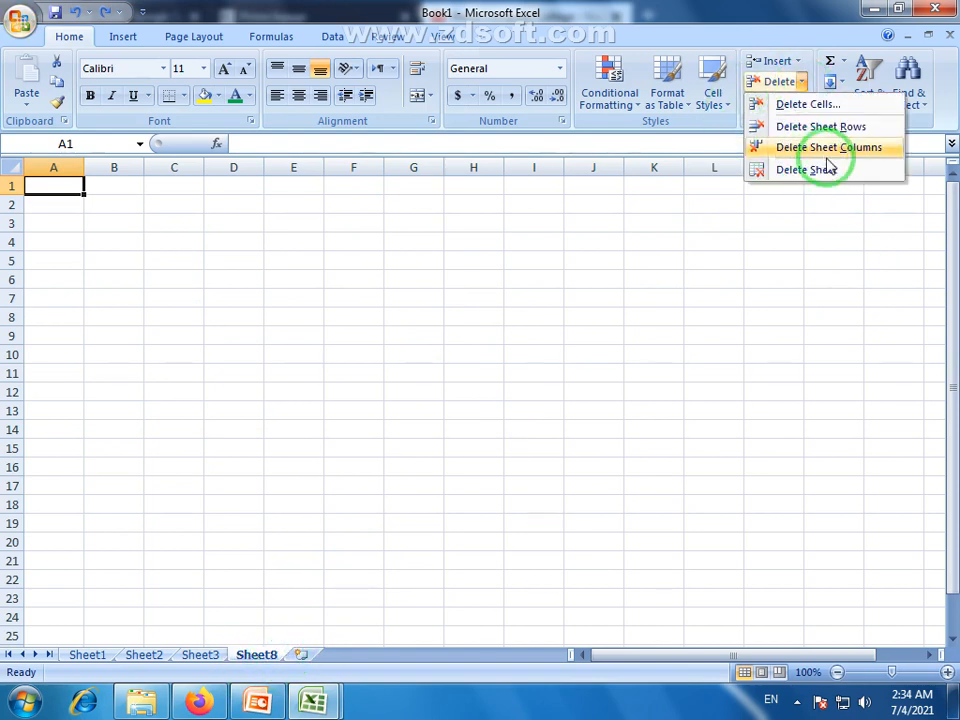
{"action": "left_click", "coordinate": [815, 172]}
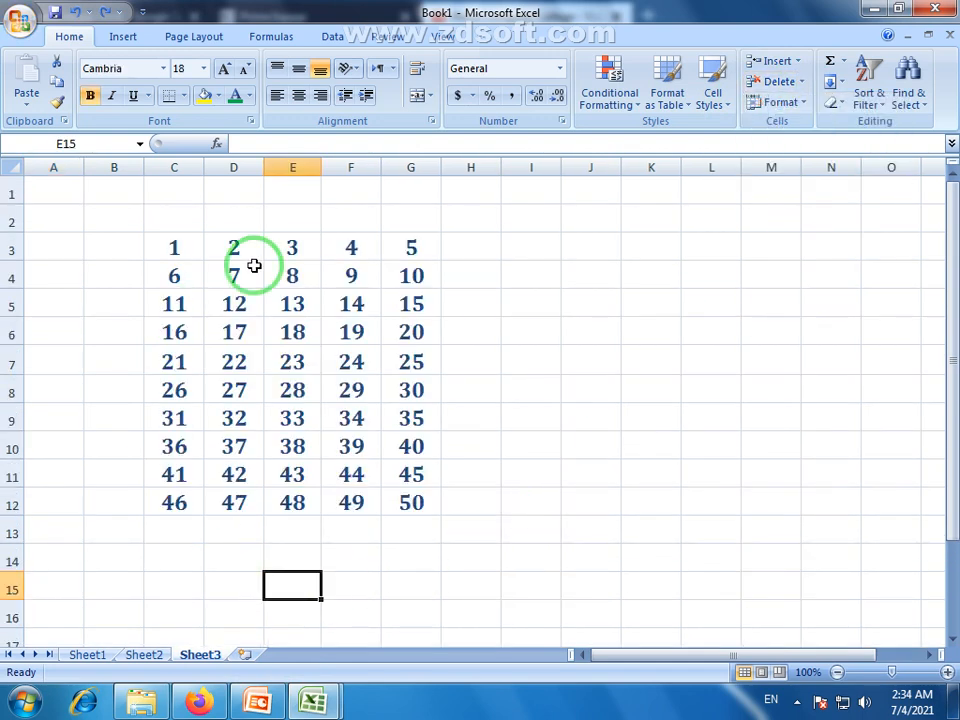
Open and dismiss the Sheet3 tab menu and the Delete options without changes.
{"action": "right_click", "coordinate": [195, 660]}
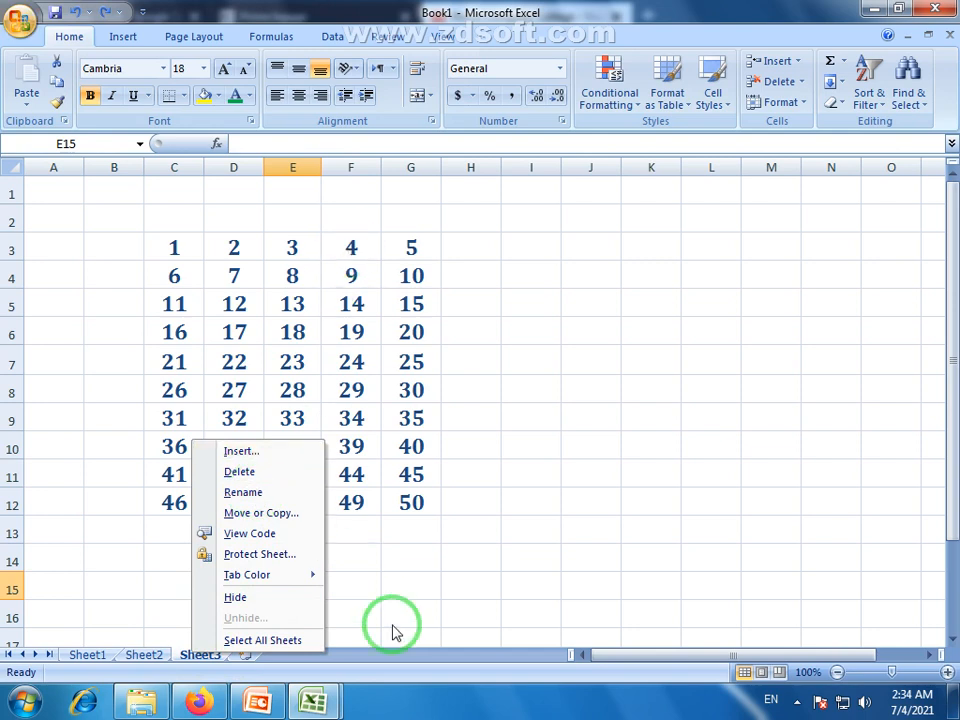
{"action": "left_click", "coordinate": [283, 554]}
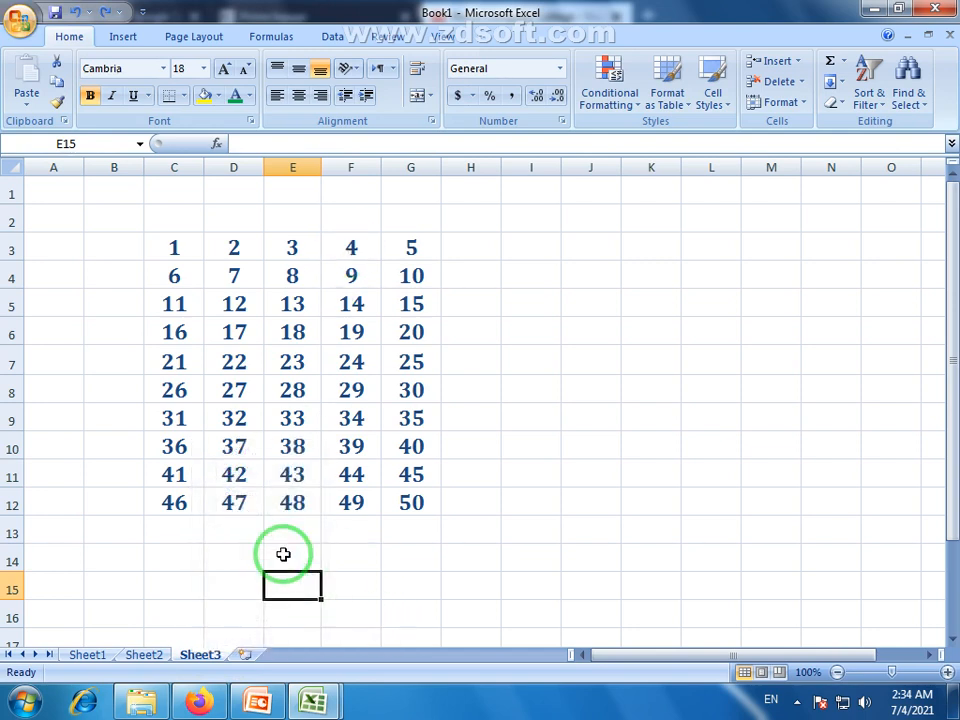
{"action": "left_click", "coordinate": [803, 80]}
{"action": "left_click", "coordinate": [815, 36]}
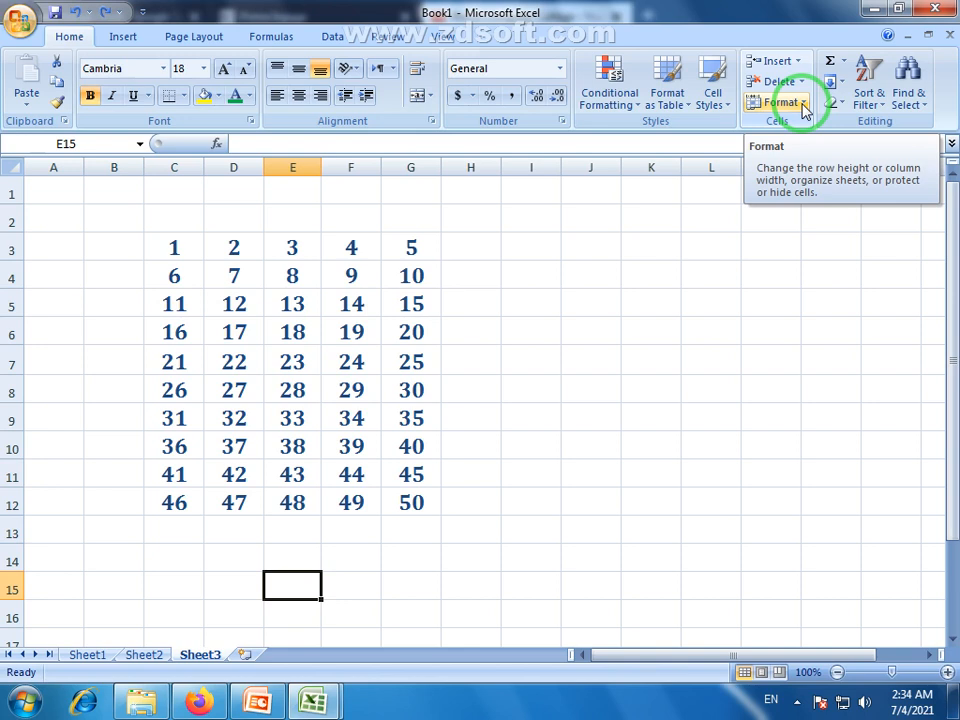
Set row 4, the row holding 9, to a row height of 50.
{"action": "left_click", "coordinate": [805, 105]}
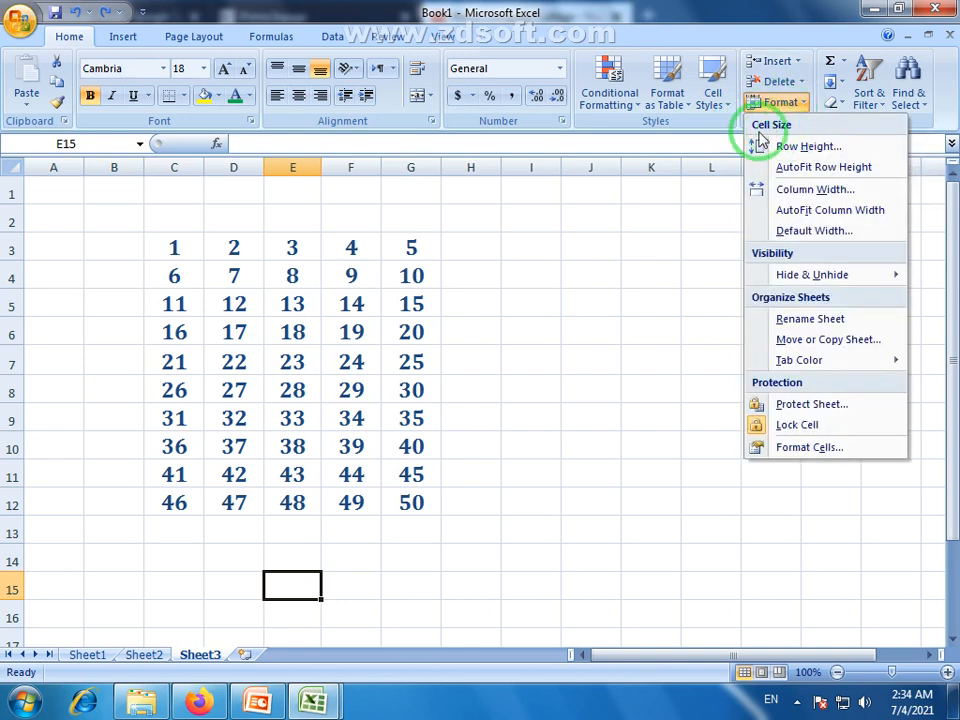
{"action": "left_click", "coordinate": [349, 279]}
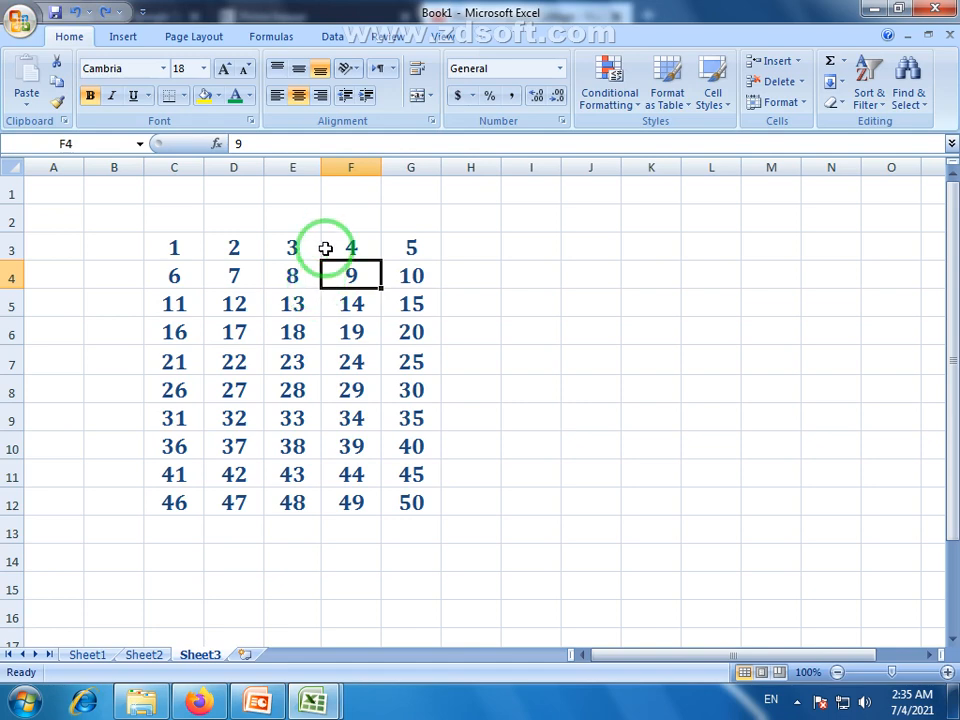
{"action": "left_click", "coordinate": [806, 104]}
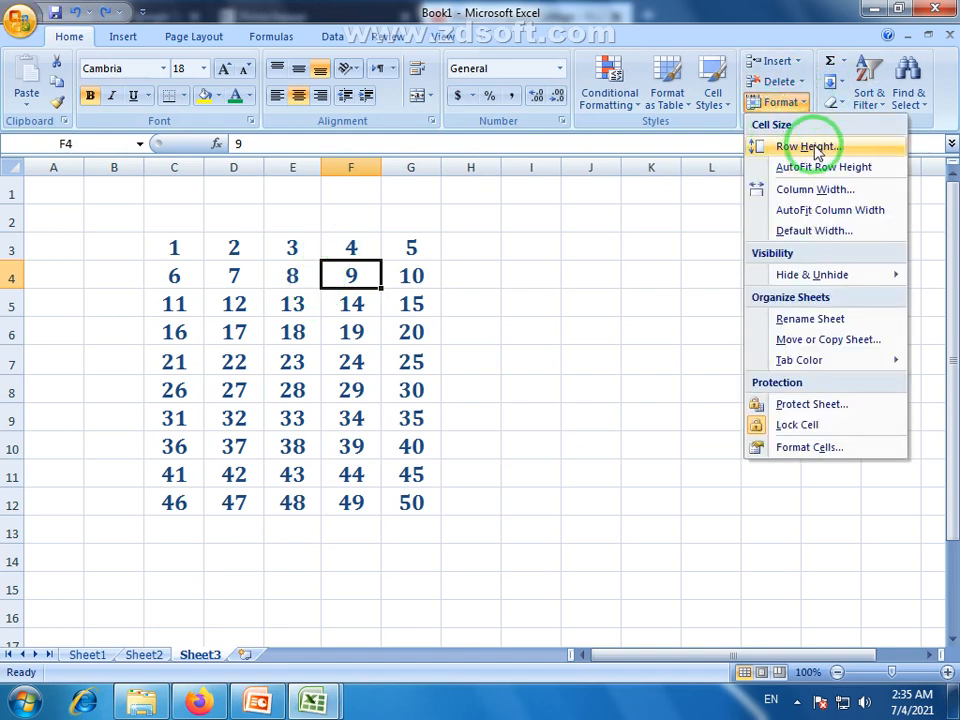
{"action": "left_click", "coordinate": [810, 147]}
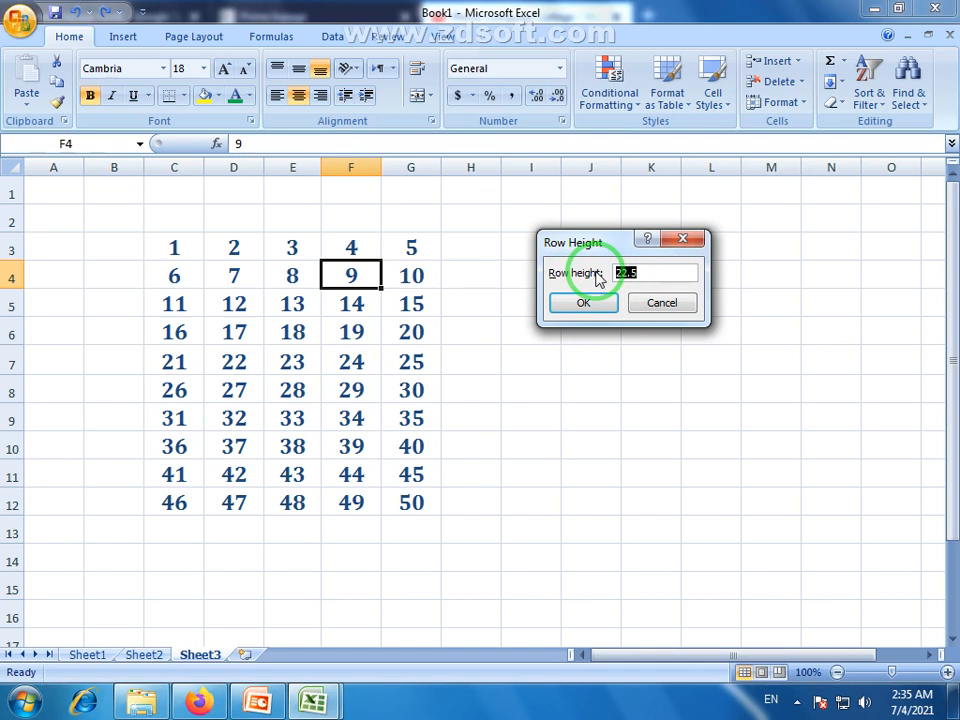
{"action": "left_click", "coordinate": [583, 302]}
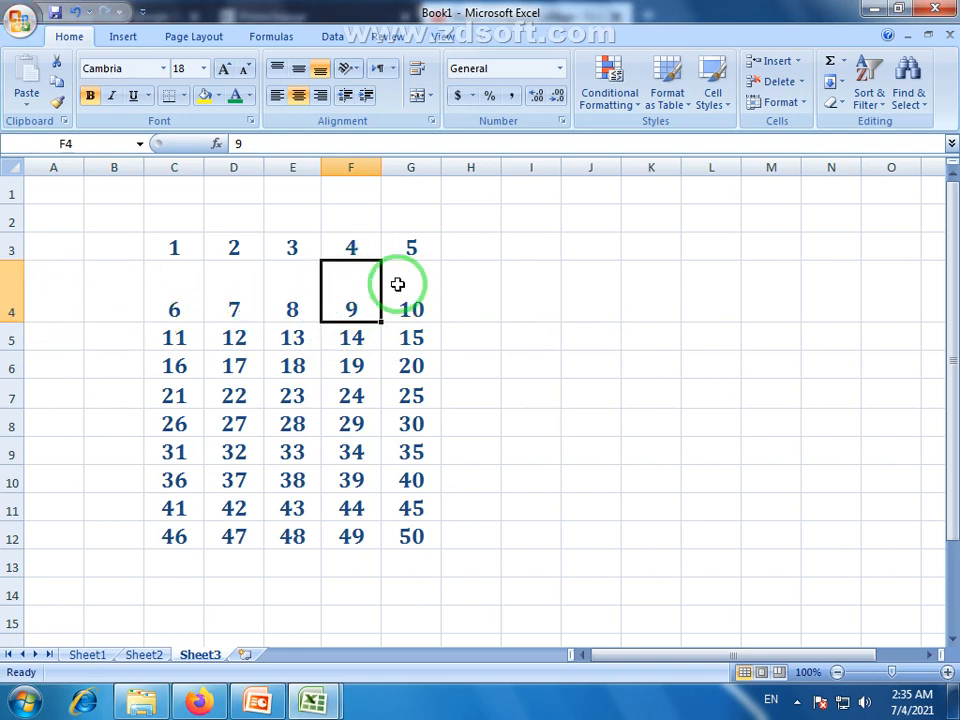
Shrink row 4 by dragging its border, then auto-fit its height.
{"action": "left_click", "coordinate": [790, 104]}
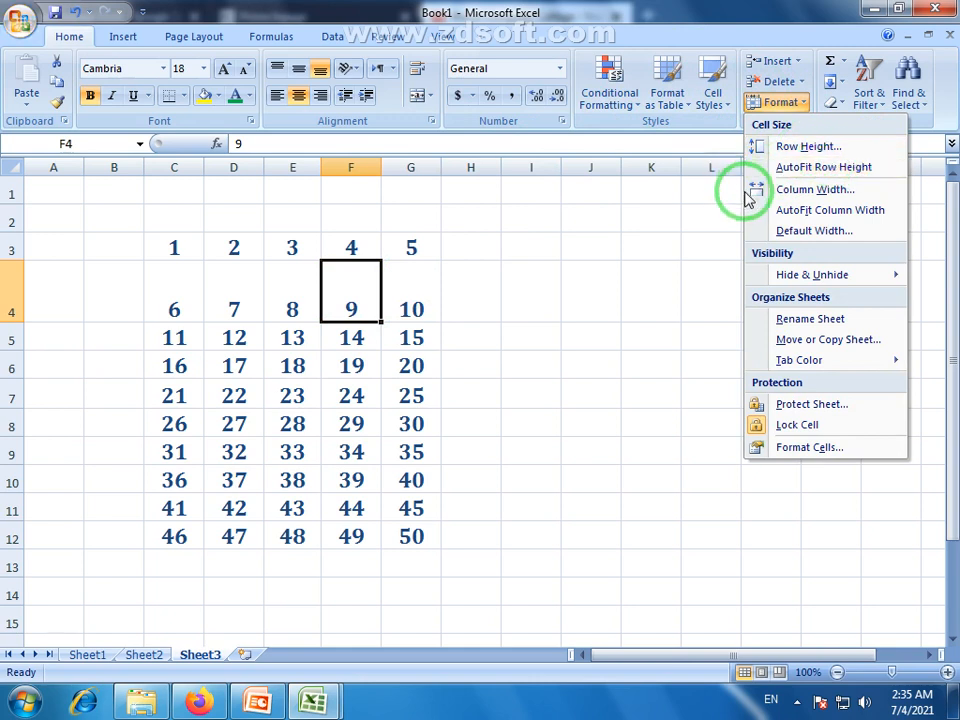
{"action": "left_click", "coordinate": [816, 39]}
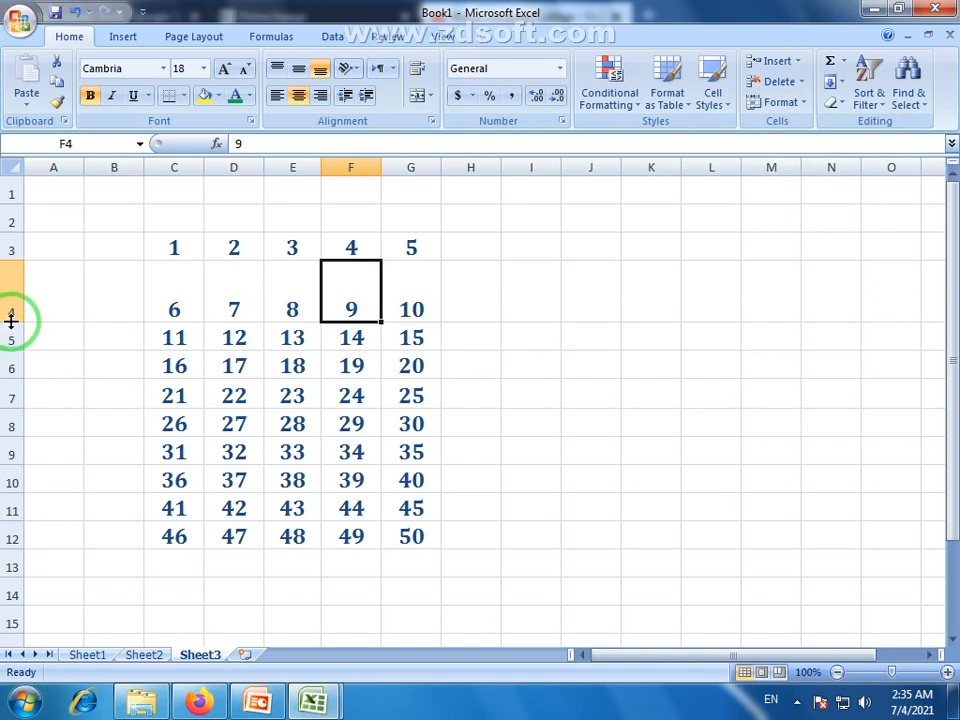
{"action": "left_click_drag", "start_coordinate": [12, 320], "coordinate": [9, 290]}
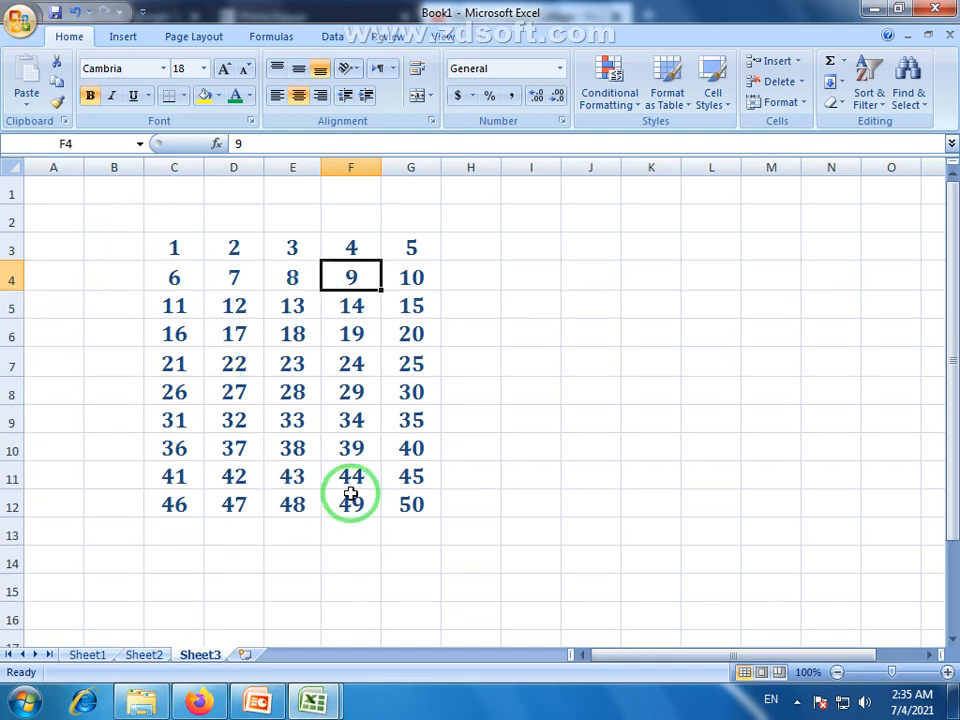
{"action": "left_click", "coordinate": [12, 280]}
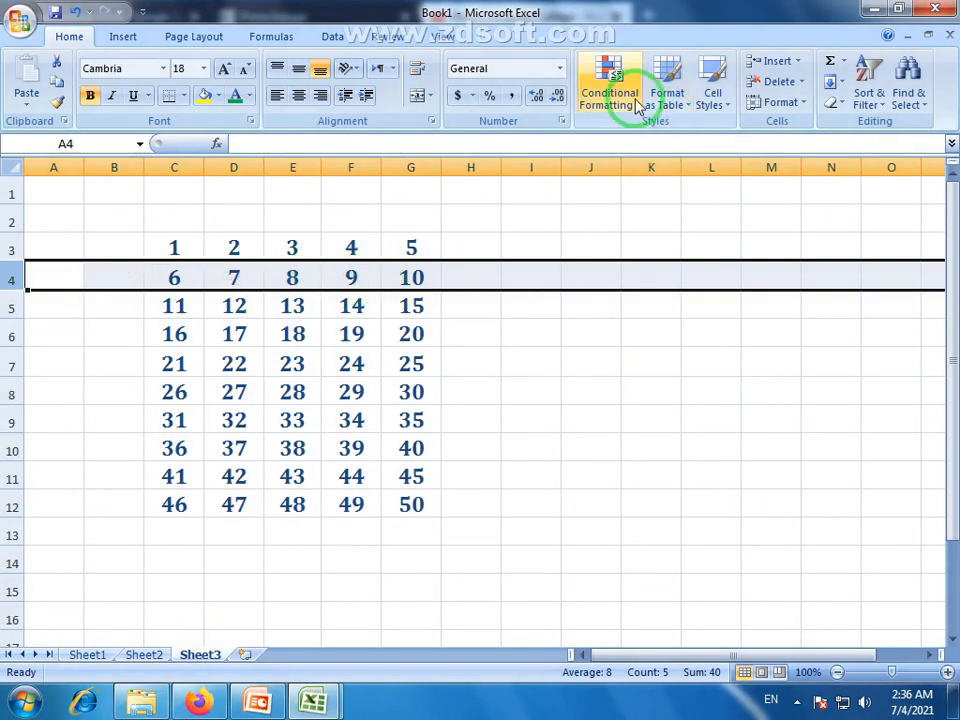
{"action": "left_click", "coordinate": [288, 281]}
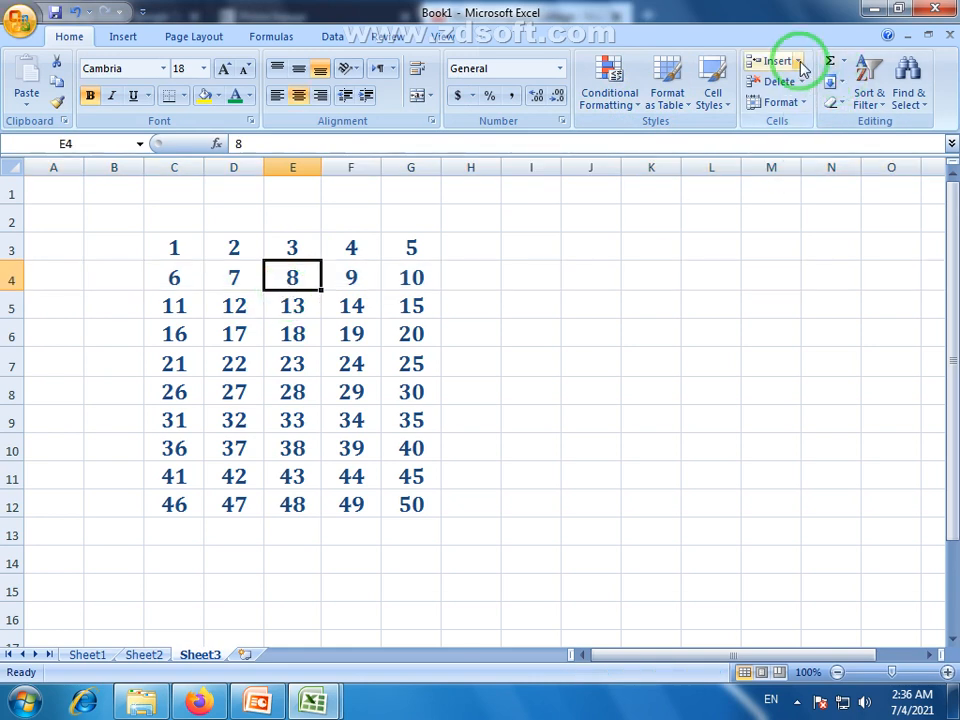
{"action": "left_click", "coordinate": [797, 102]}
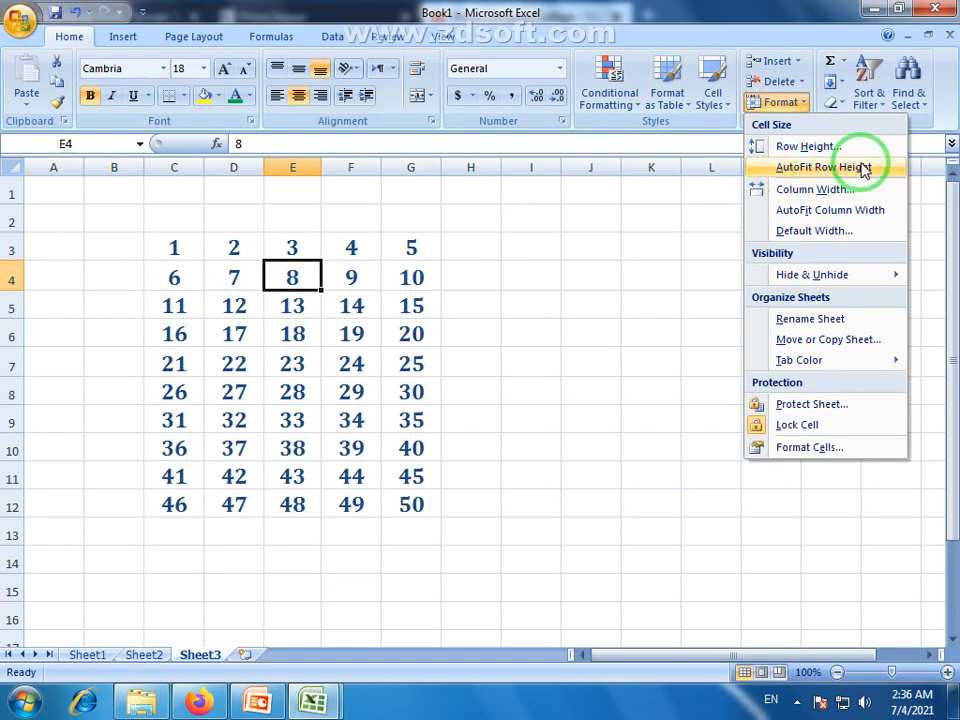
{"action": "left_click", "coordinate": [315, 275]}
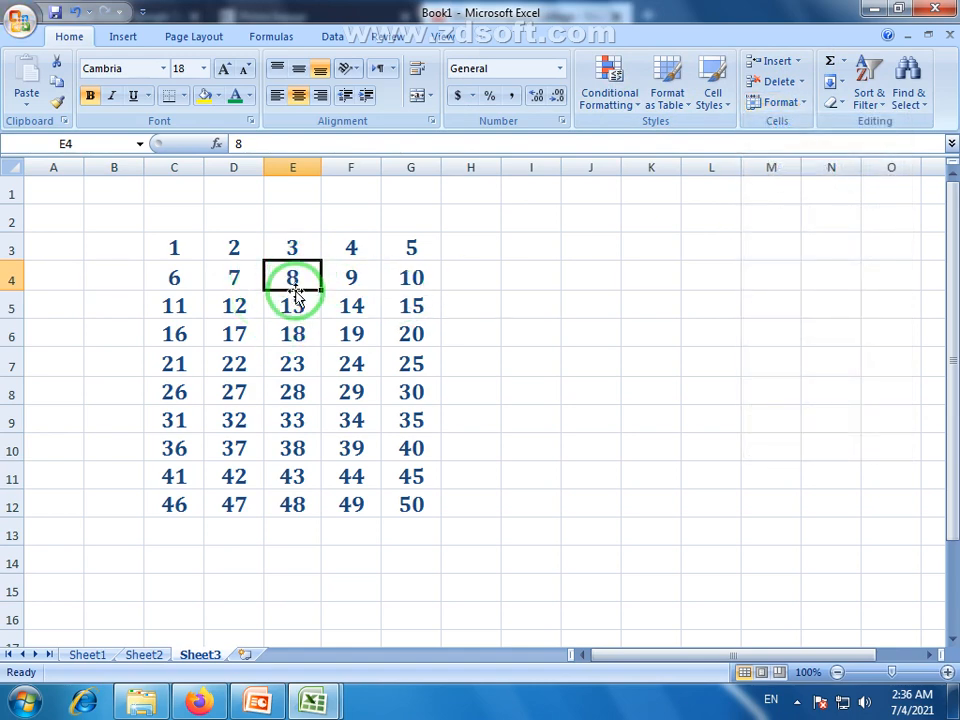
Drag row 4 taller and auto-fit it back, then drag column E much wider.
{"action": "left_click_drag", "start_coordinate": [18, 290], "coordinate": [21, 315]}
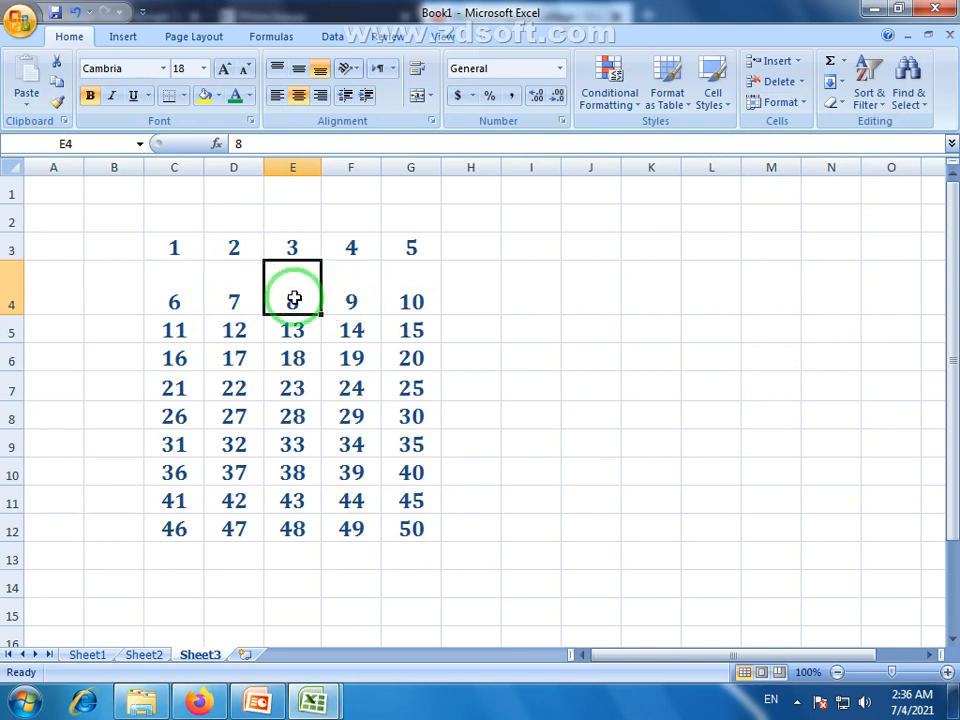
{"action": "left_click", "coordinate": [795, 104]}
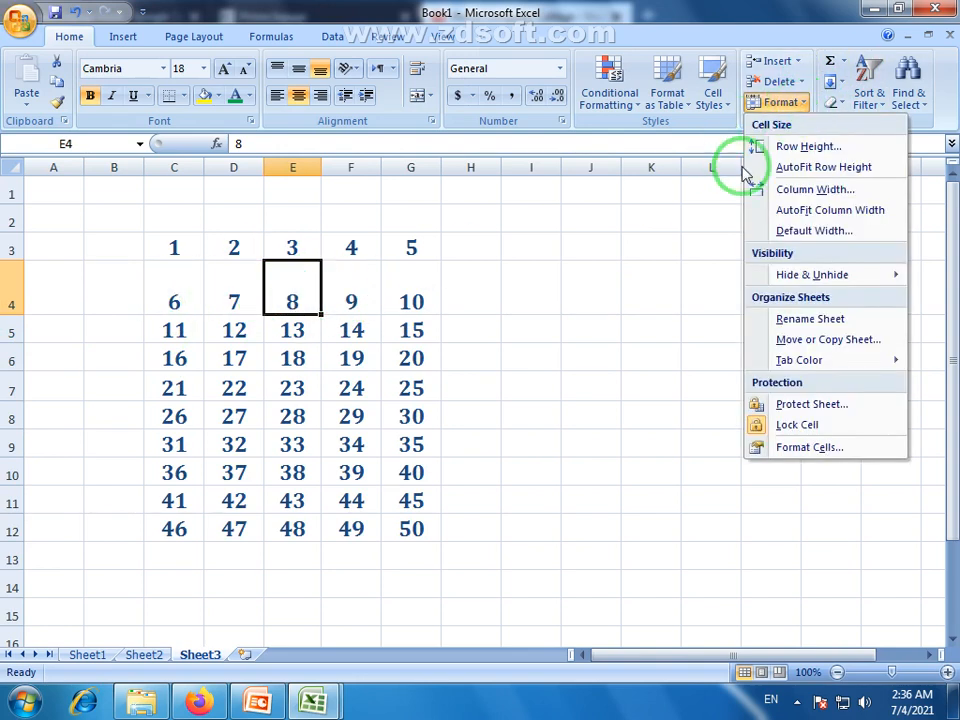
{"action": "left_click", "coordinate": [835, 175]}
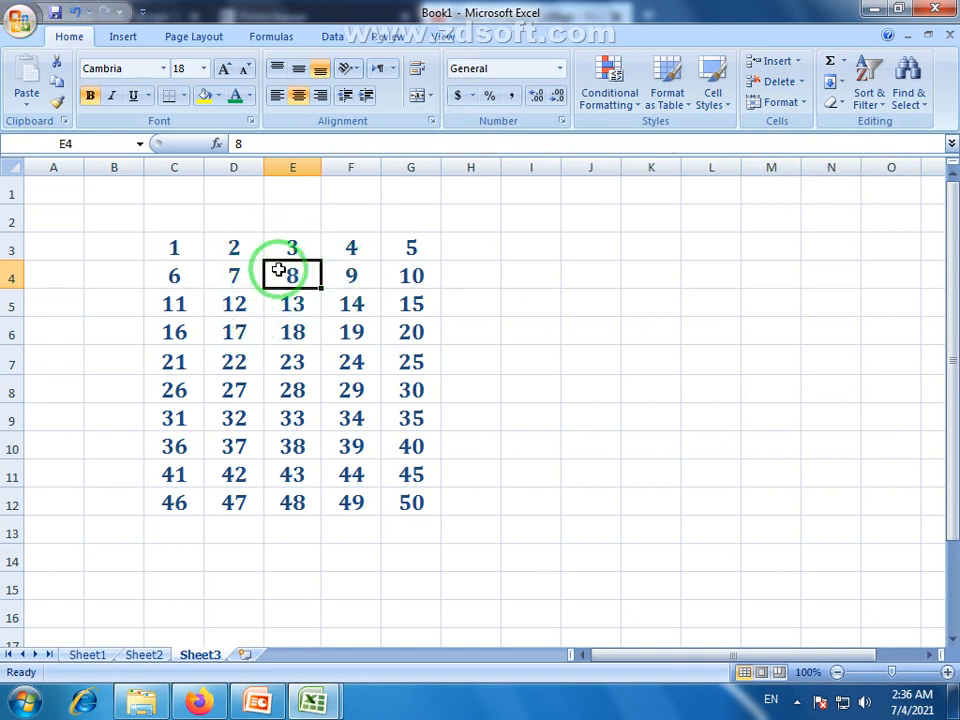
{"action": "left_click", "coordinate": [291, 306]}
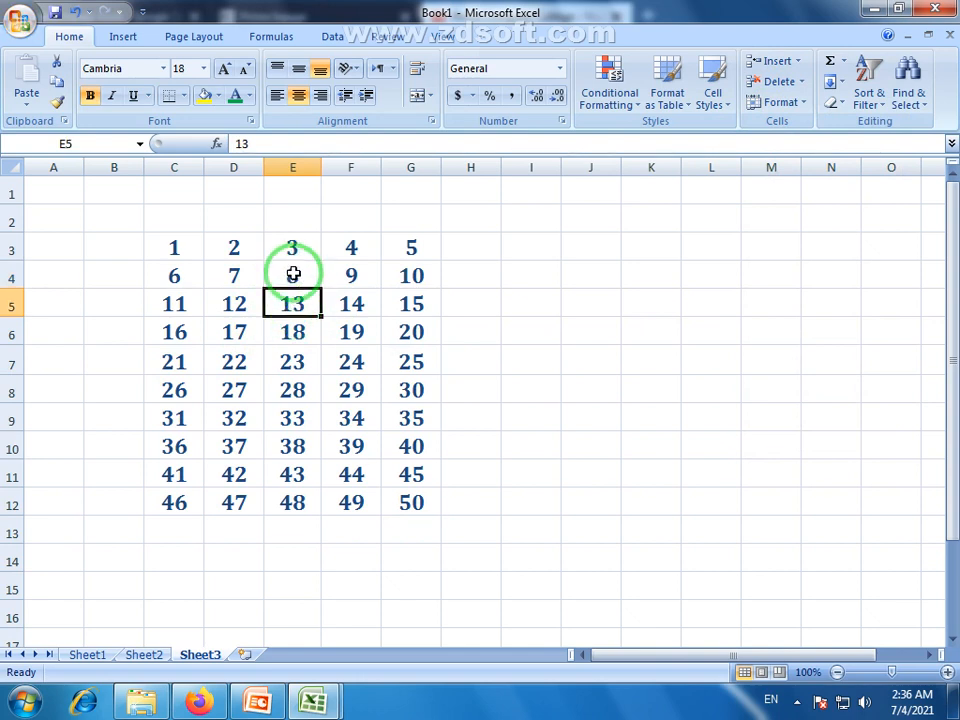
{"action": "left_click", "coordinate": [291, 276]}
{"action": "left_click_drag", "start_coordinate": [323, 166], "coordinate": [449, 166]}
{"action": "left_click", "coordinate": [345, 165]}
{"action": "left_click", "coordinate": [290, 245]}
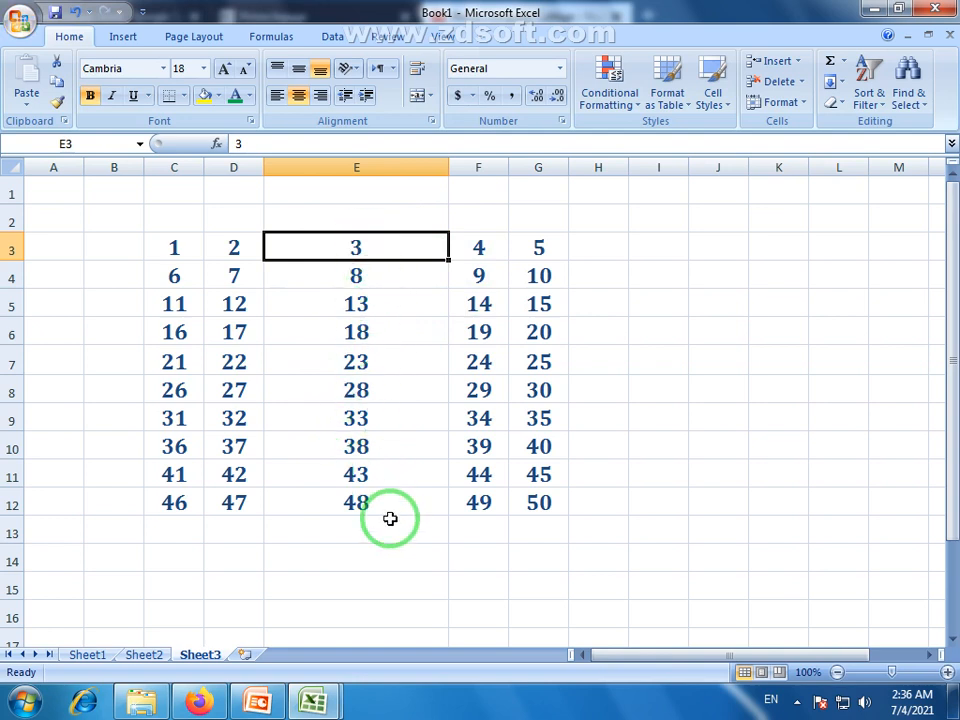
Auto-fit column E by double-clicking its border, widen it, then apply AutoFit Column Width.
{"action": "left_click", "coordinate": [381, 166]}
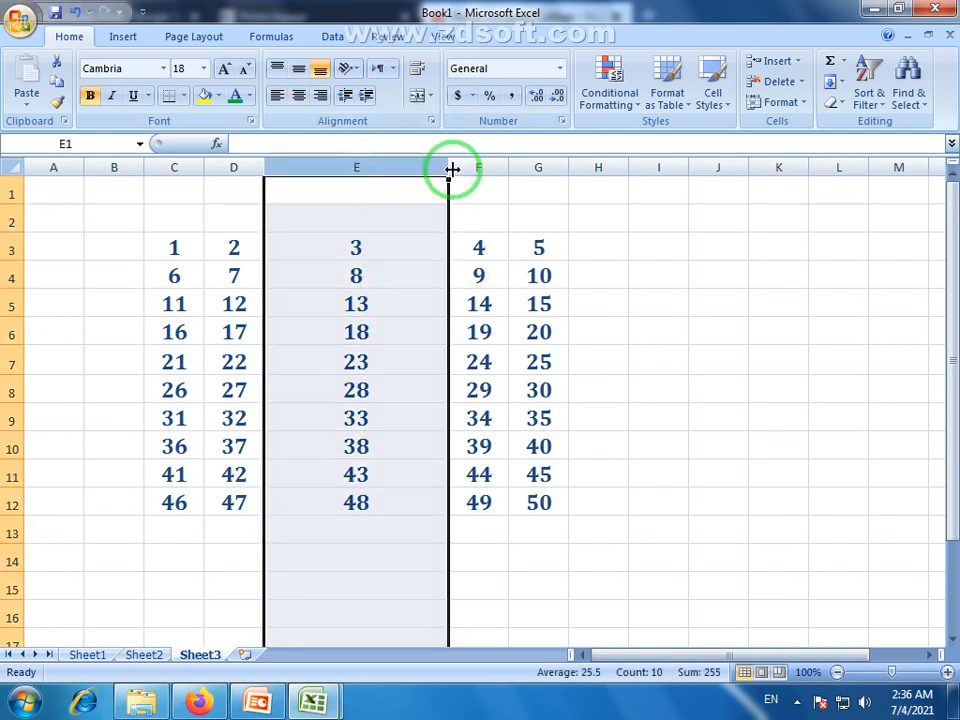
{"action": "left_click", "coordinate": [392, 240]}
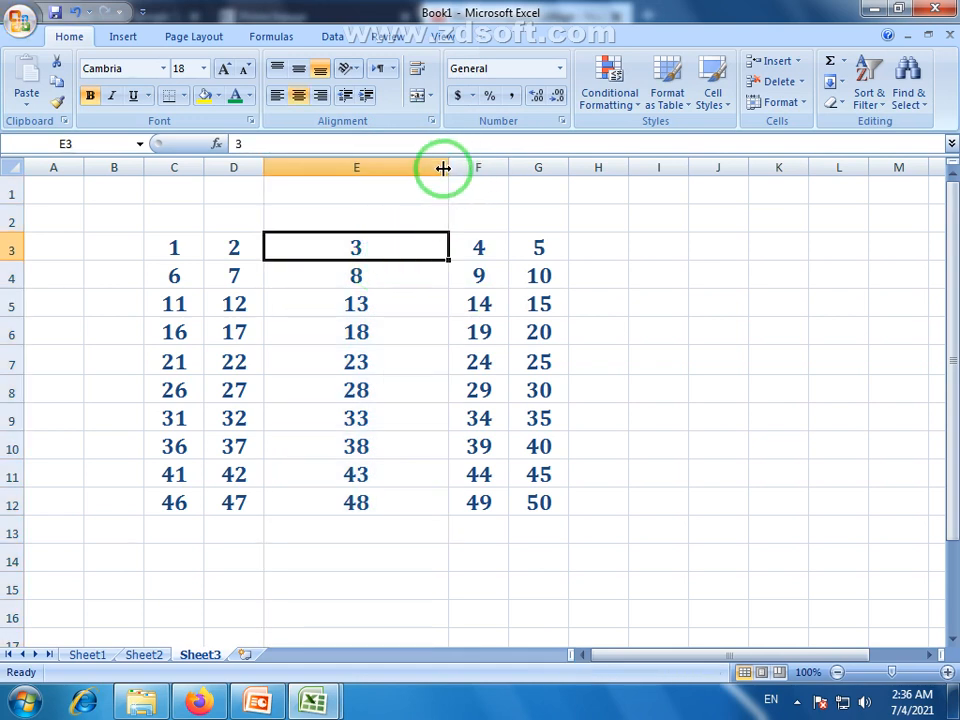
{"action": "left_click", "coordinate": [395, 166]}
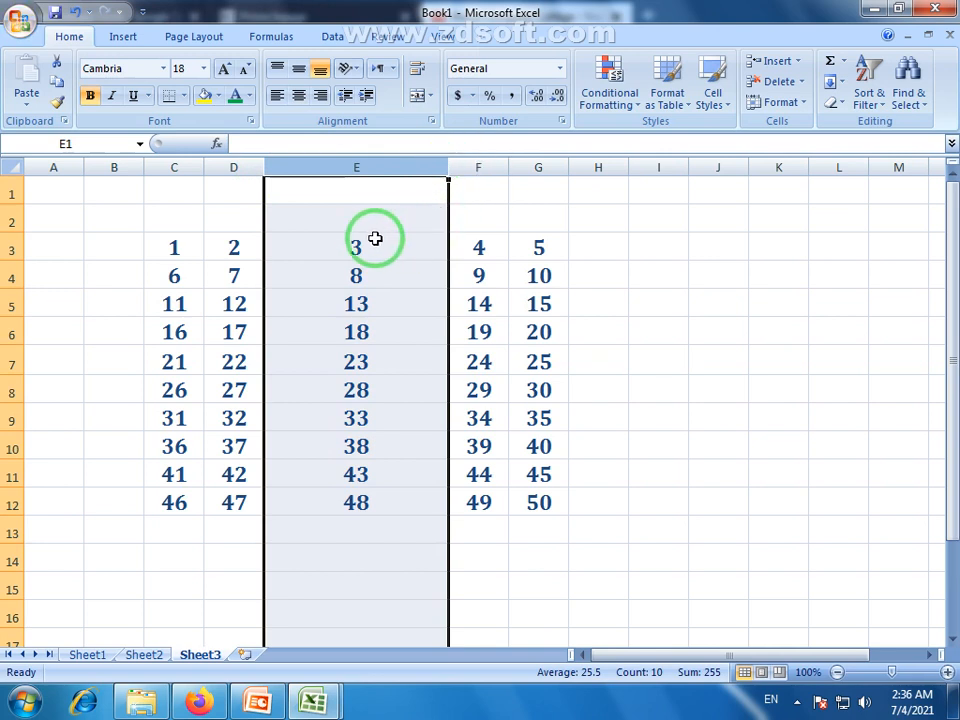
{"action": "double_click", "coordinate": [450, 167]}
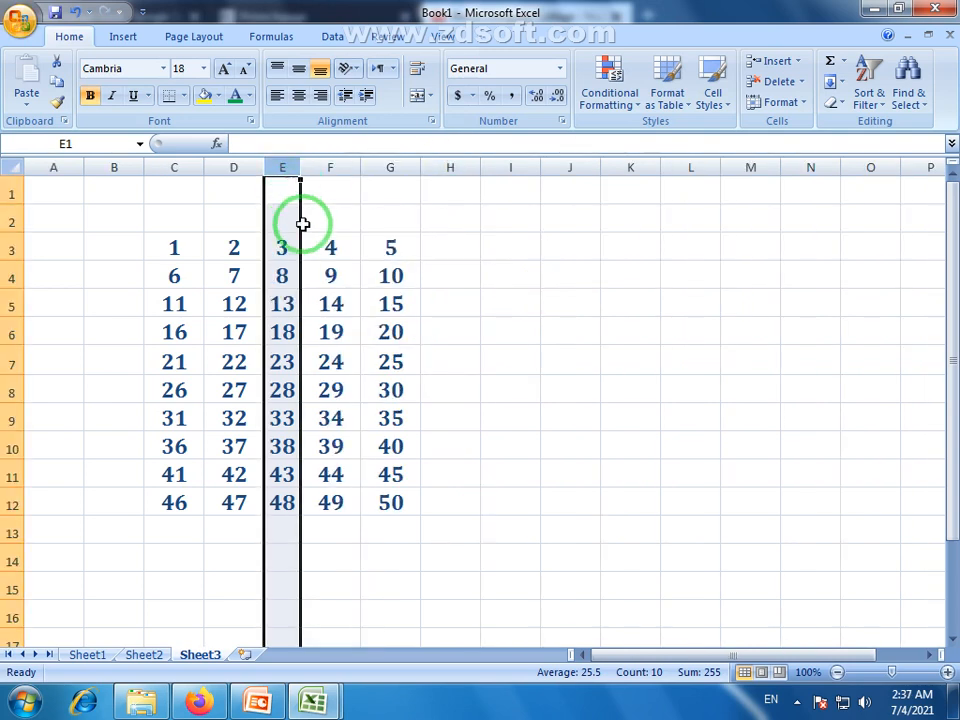
{"action": "left_click_drag", "start_coordinate": [301, 167], "coordinate": [392, 167]}
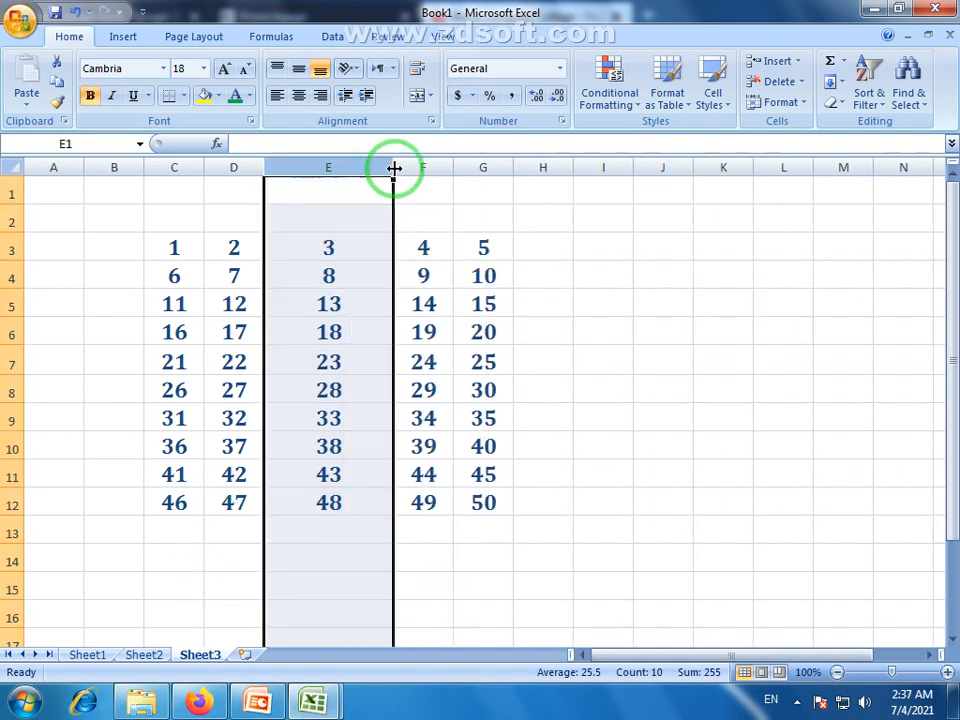
{"action": "left_click", "coordinate": [803, 105]}
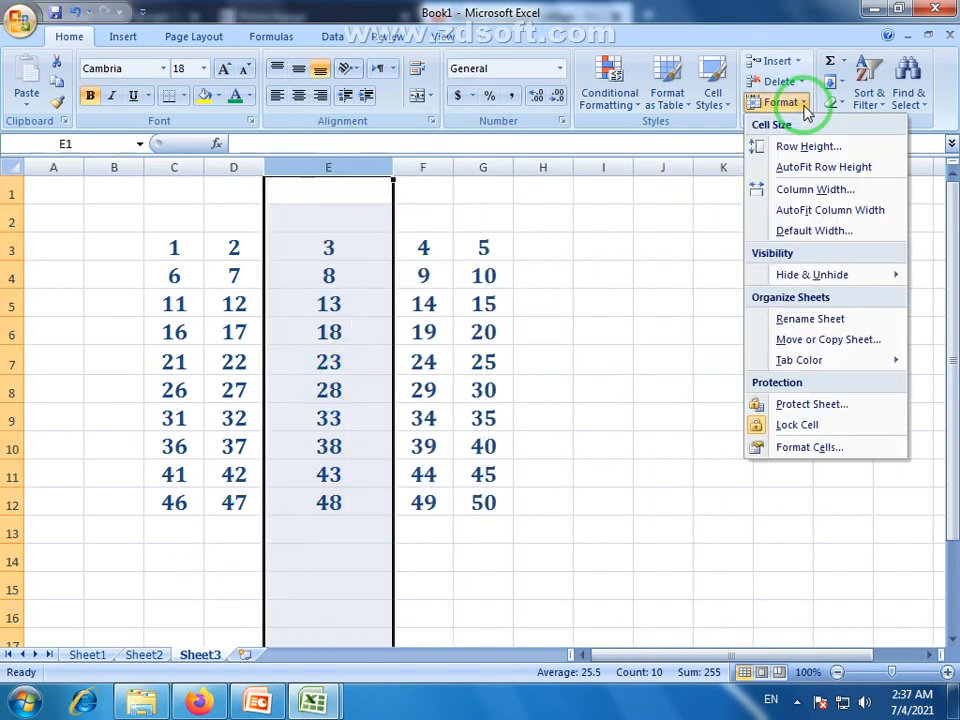
{"action": "left_click", "coordinate": [826, 214]}
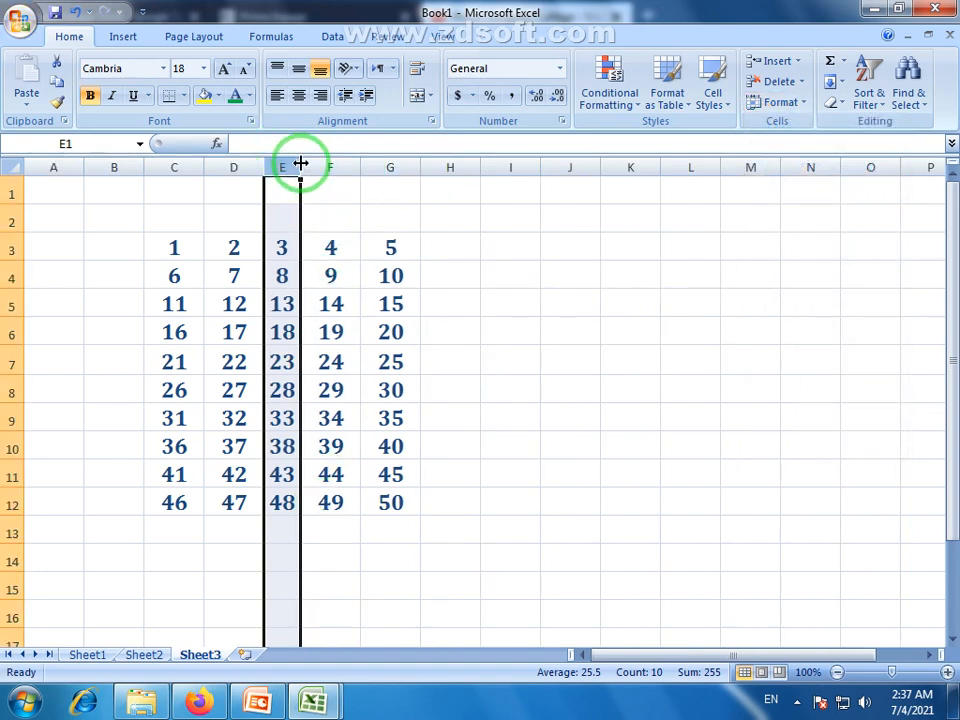
Drag columns E, F, G and C wider, making F the widest at about 160 pixels.
{"action": "left_click_drag", "start_coordinate": [301, 163], "coordinate": [331, 160]}
{"action": "left_click_drag", "start_coordinate": [392, 165], "coordinate": [491, 166]}
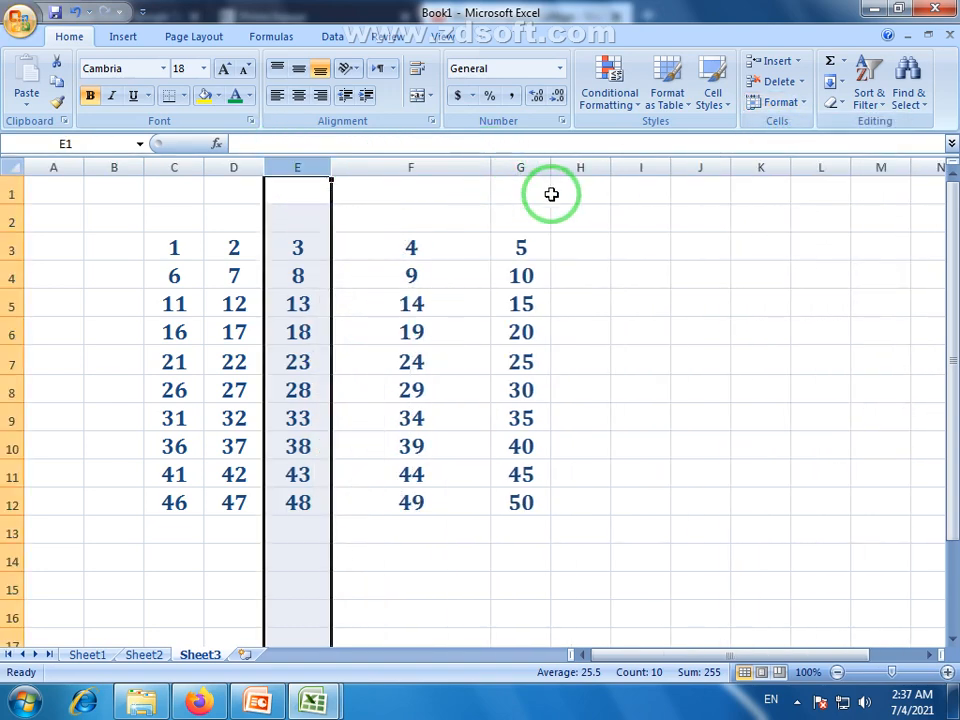
{"action": "left_click_drag", "start_coordinate": [551, 167], "coordinate": [627, 167]}
{"action": "left_click_drag", "start_coordinate": [205, 167], "coordinate": [253, 167]}
{"action": "left_click_drag", "start_coordinate": [381, 178], "coordinate": [408, 177]}
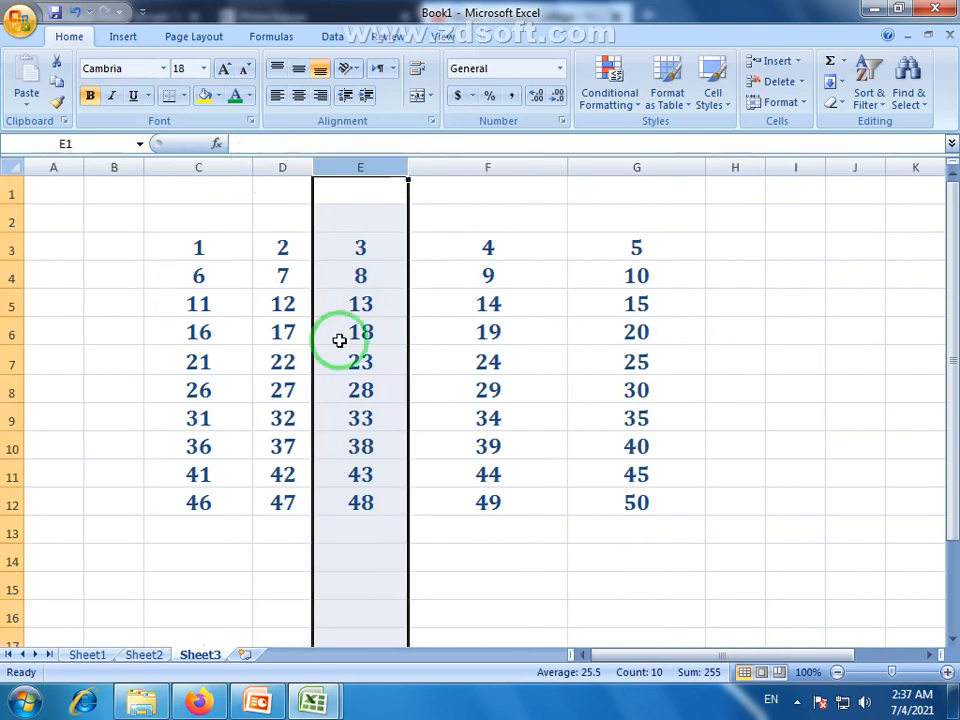
{"action": "left_click", "coordinate": [337, 352]}
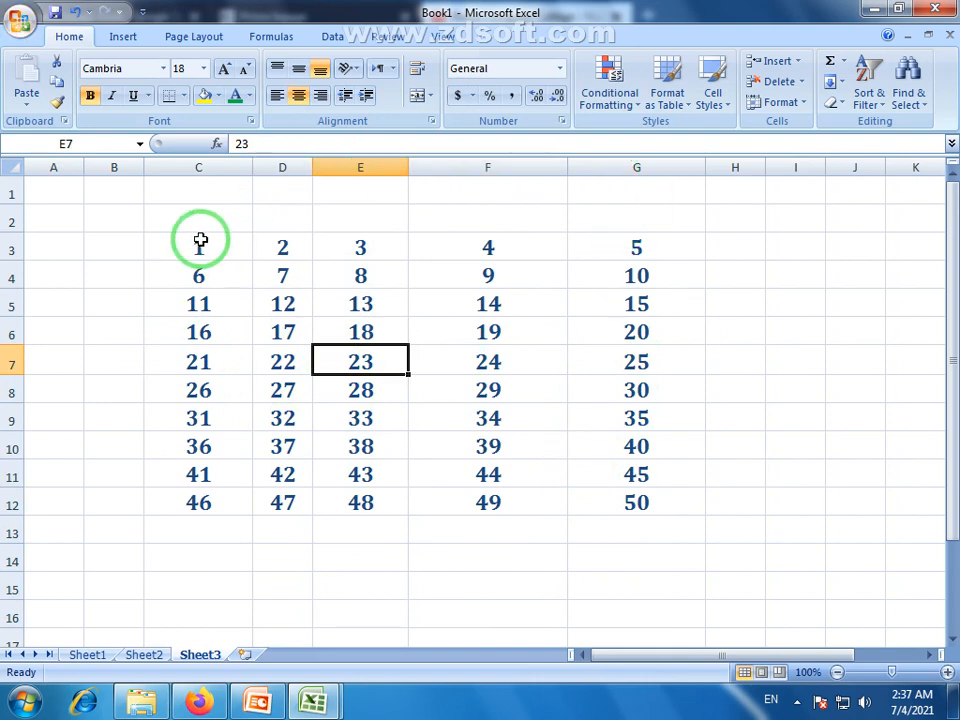
{"action": "left_click_drag", "start_coordinate": [184, 170], "coordinate": [643, 172]}
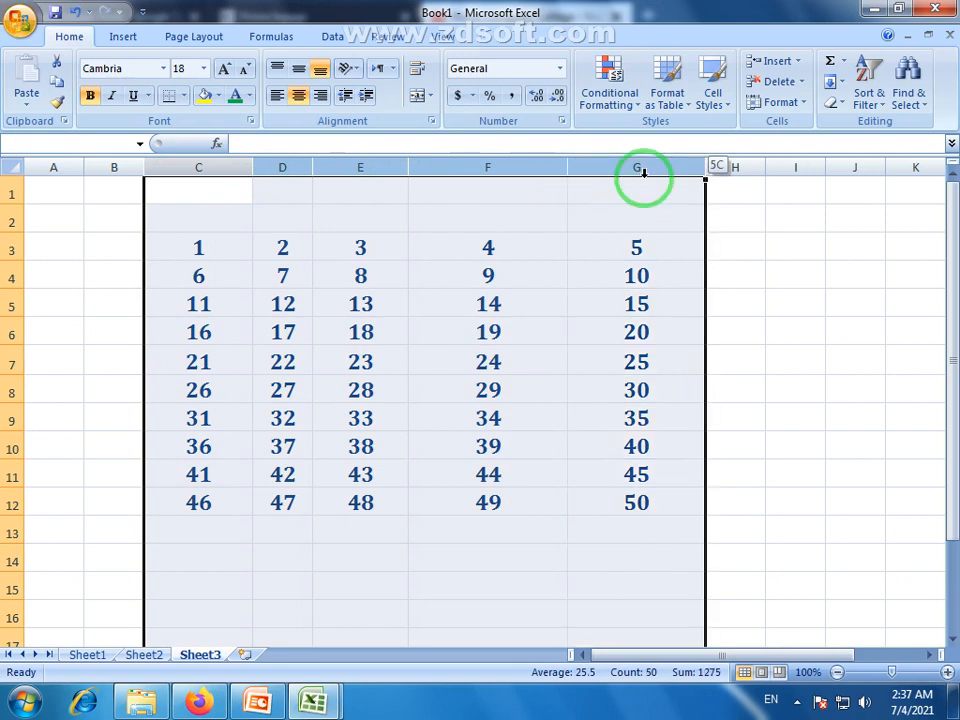
Autofit columns C–G, widen column E, then stretch column G wide and autofit it back.
{"action": "left_click", "coordinate": [326, 216]}
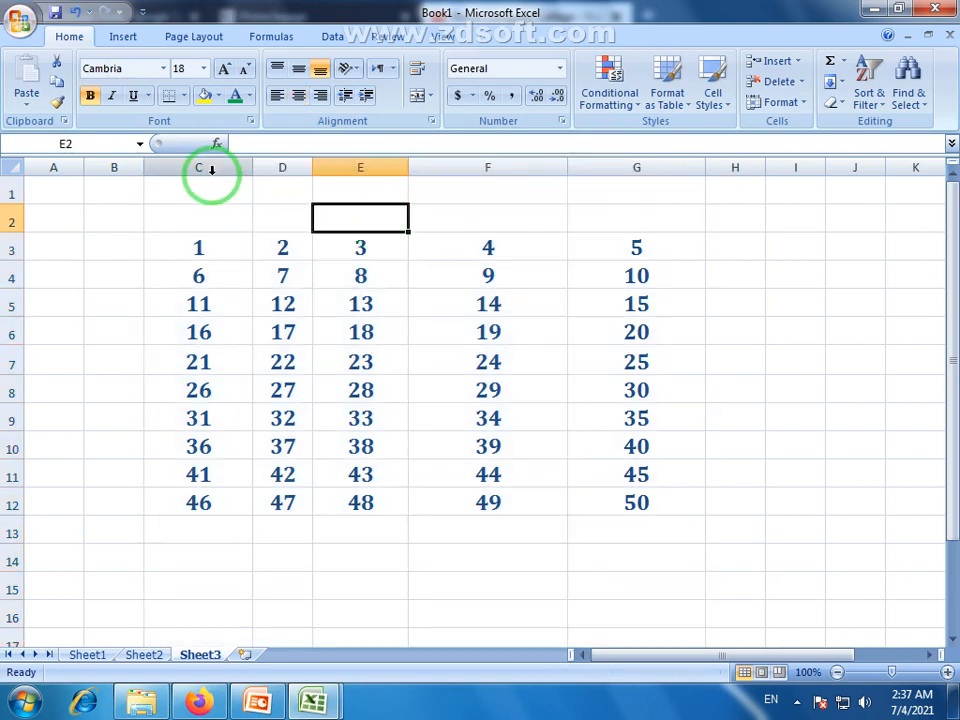
{"action": "left_click_drag", "start_coordinate": [210, 169], "coordinate": [654, 189]}
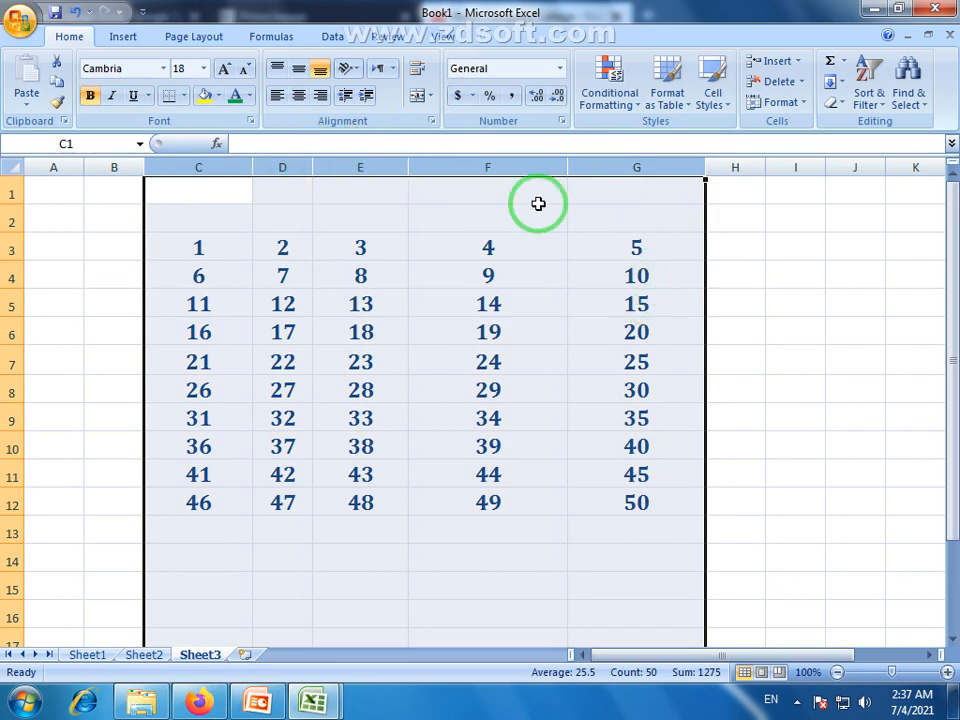
{"action": "double_click", "coordinate": [407, 167]}
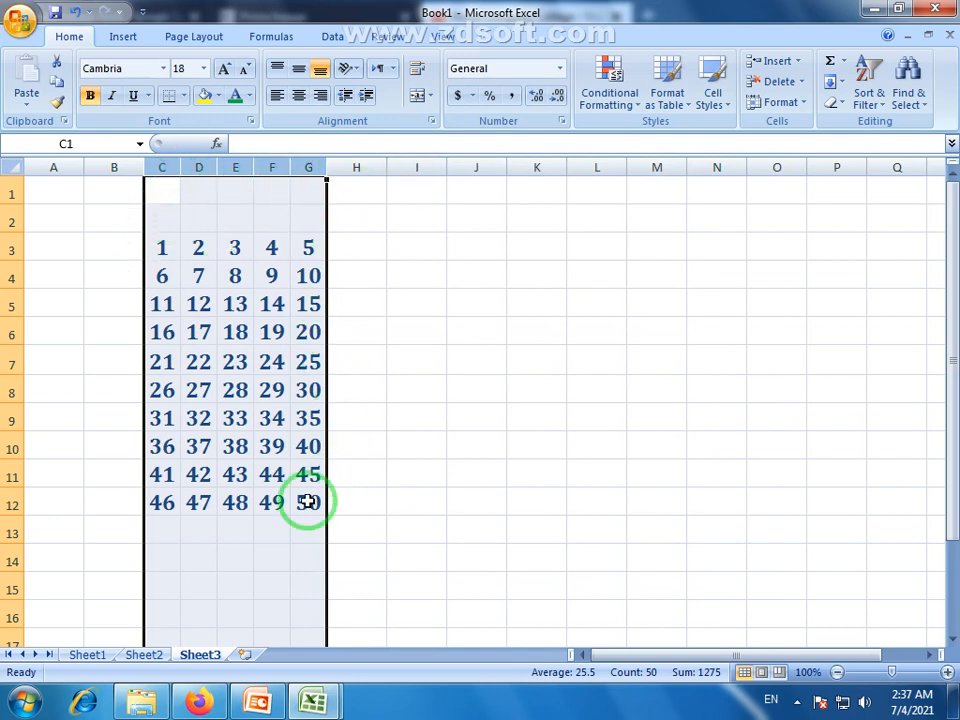
{"action": "left_click", "coordinate": [186, 506]}
{"action": "left_click_drag", "start_coordinate": [171, 251], "coordinate": [308, 492]}
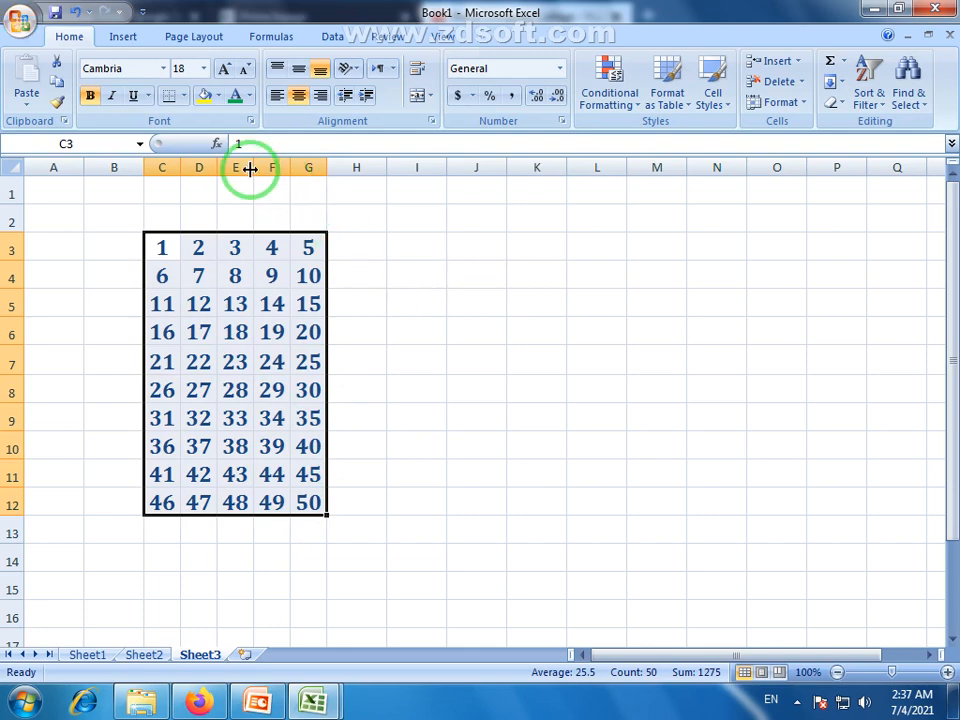
{"action": "left_click_drag", "start_coordinate": [251, 169], "coordinate": [392, 167]}
{"action": "left_click", "coordinate": [440, 416]}
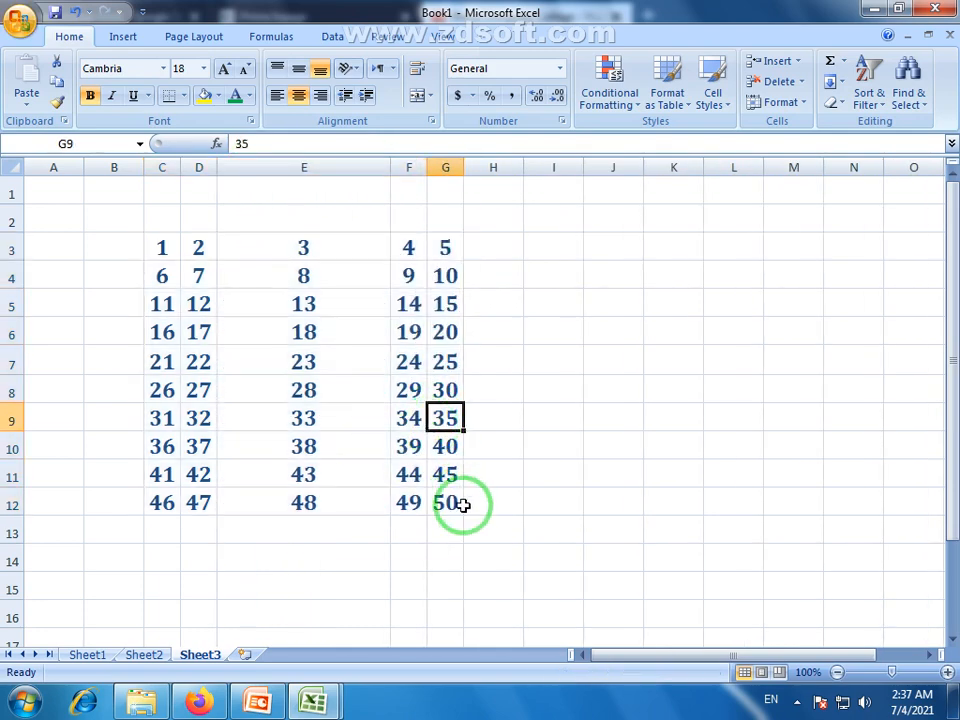
{"action": "left_click_drag", "start_coordinate": [161, 167], "coordinate": [429, 165]}
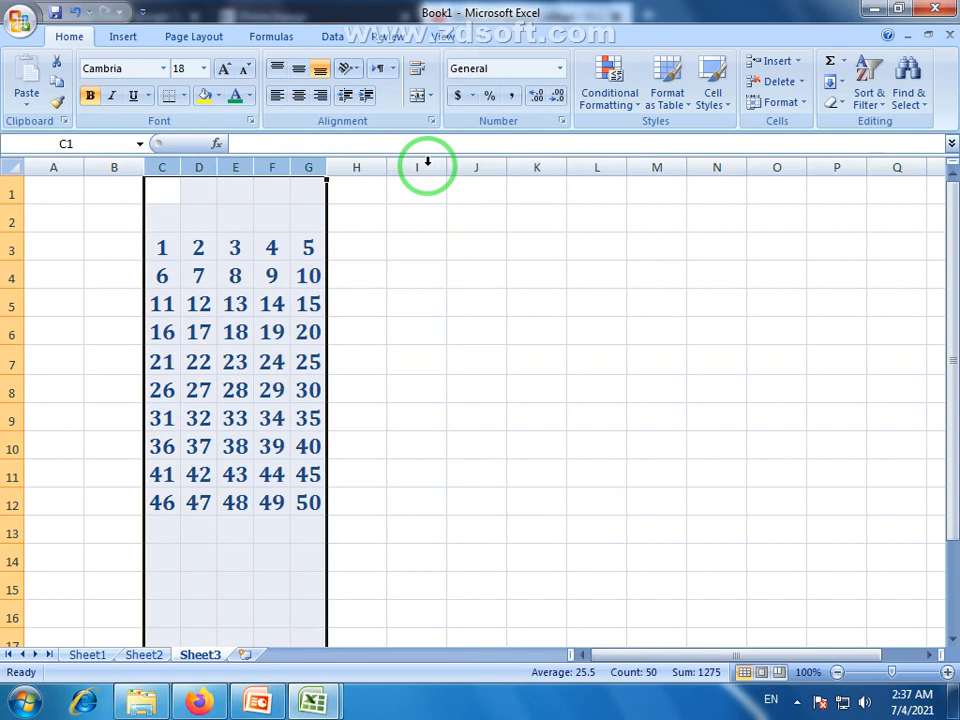
{"action": "left_click", "coordinate": [250, 366]}
{"action": "left_click_drag", "start_coordinate": [323, 168], "coordinate": [688, 186]}
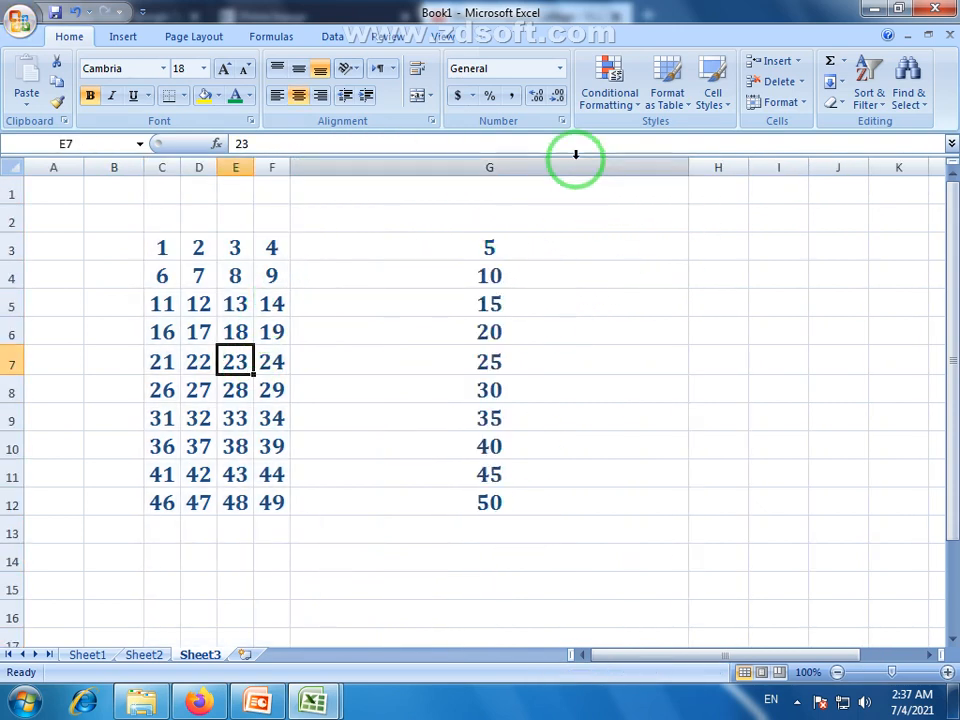
{"action": "left_click", "coordinate": [587, 167]}
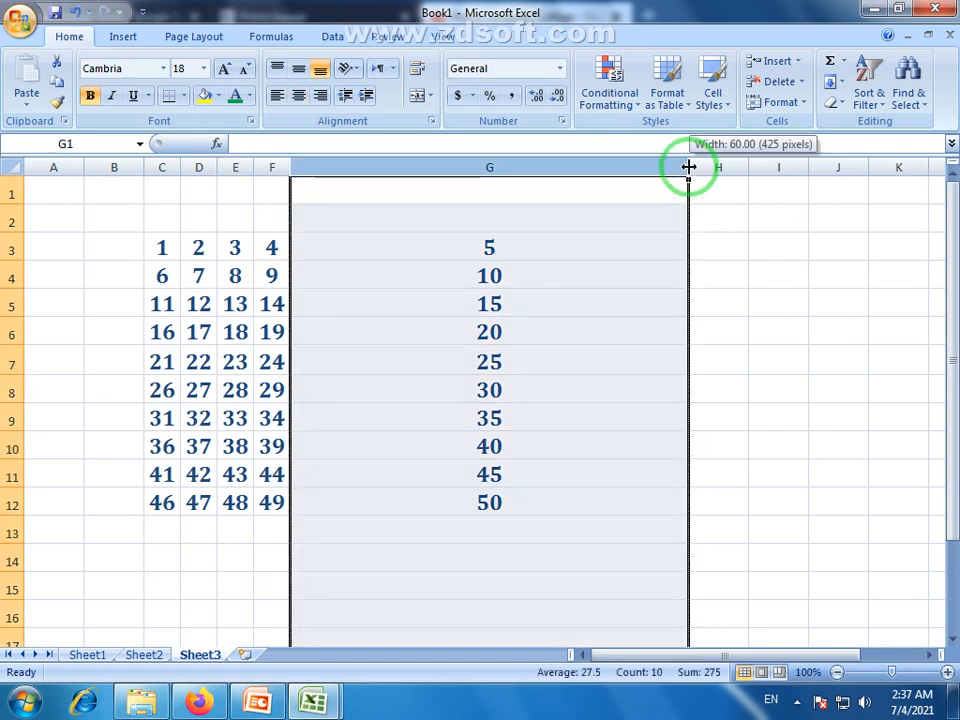
{"action": "double_click", "coordinate": [689, 167]}
Adjust the widths of columns G, F, E, D and C one by one to similar sizes.
{"action": "left_click", "coordinate": [536, 302]}
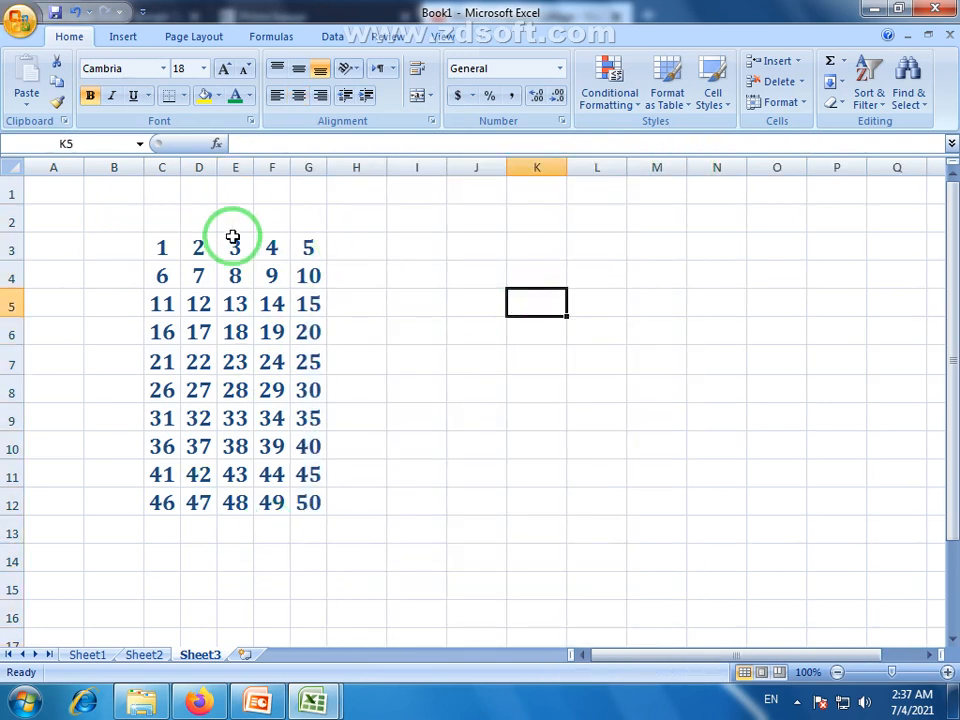
{"action": "left_click_drag", "start_coordinate": [171, 246], "coordinate": [300, 506]}
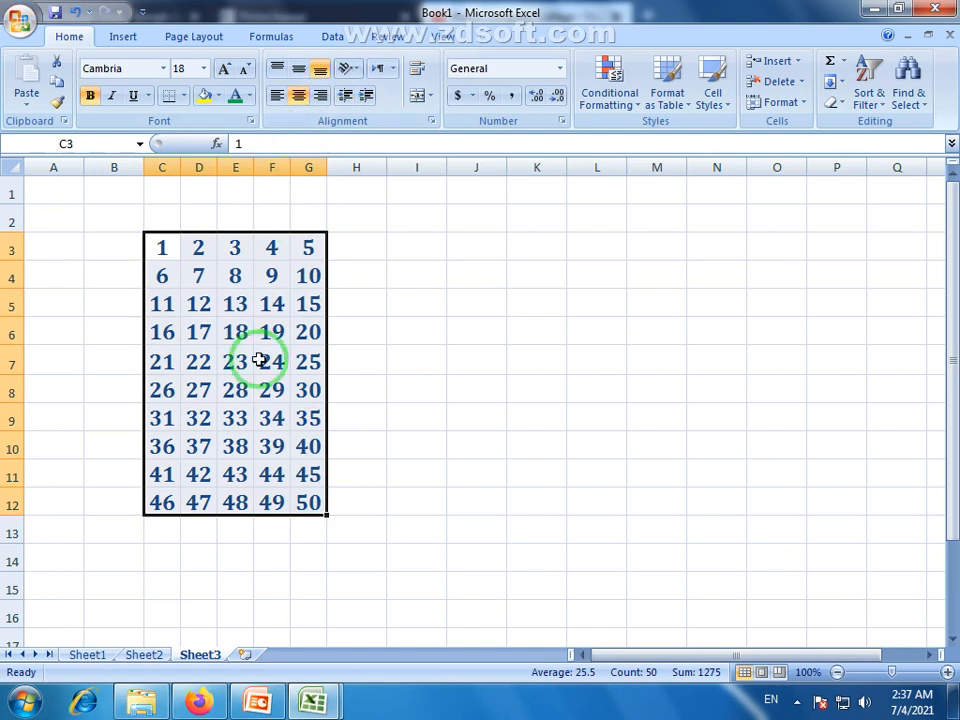
{"action": "left_click_drag", "start_coordinate": [328, 170], "coordinate": [363, 170]}
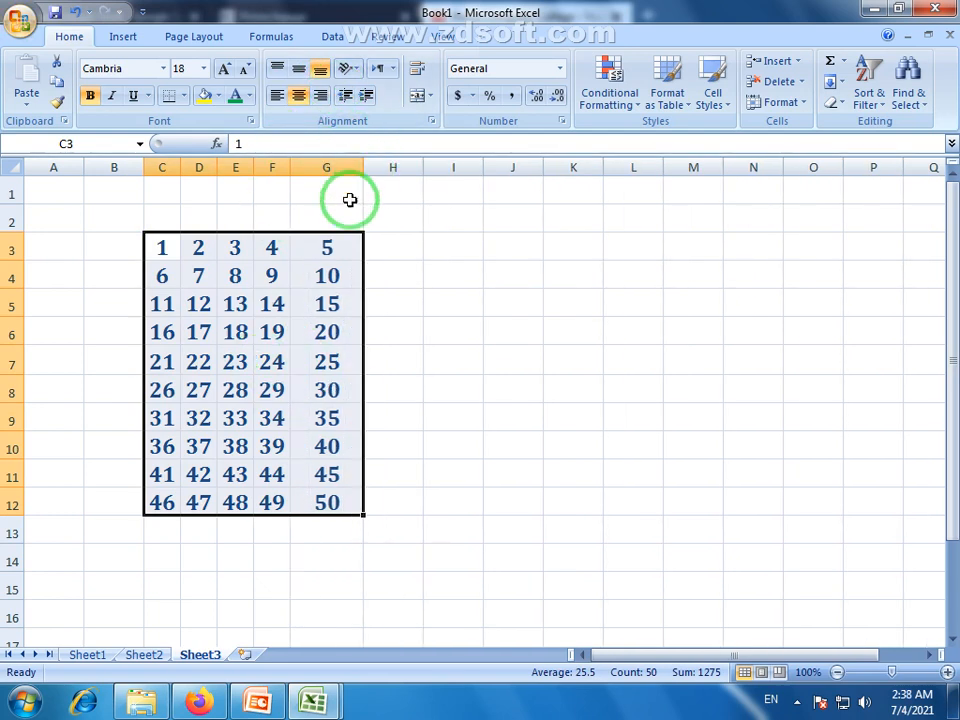
{"action": "left_click", "coordinate": [284, 168]}
{"action": "left_click_drag", "start_coordinate": [288, 172], "coordinate": [325, 172]}
{"action": "left_click", "coordinate": [336, 274]}
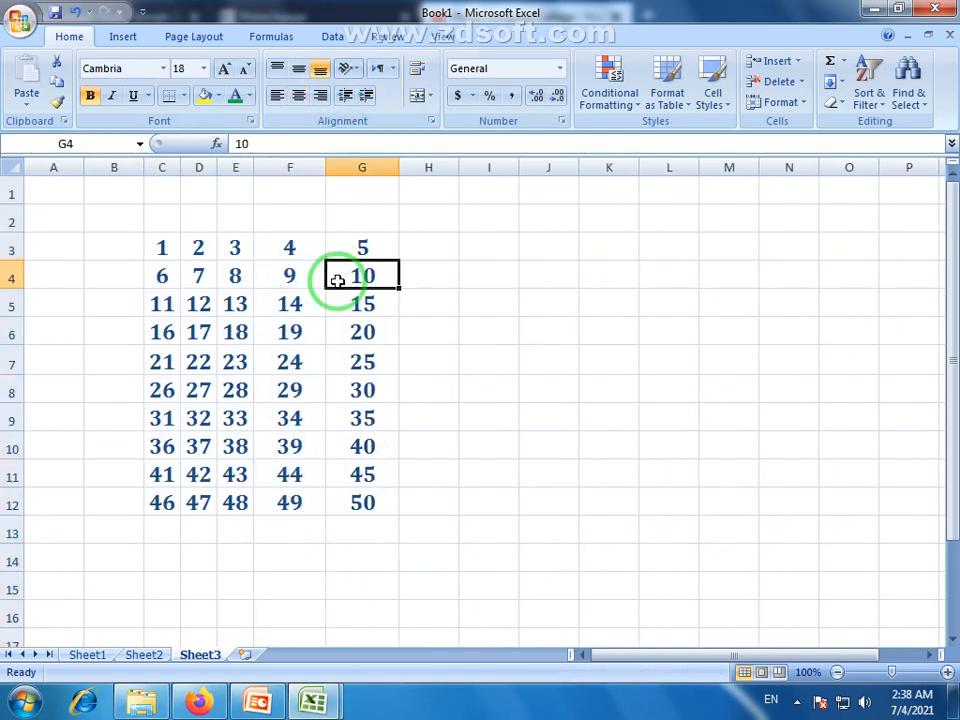
{"action": "left_click_drag", "start_coordinate": [255, 169], "coordinate": [297, 170]}
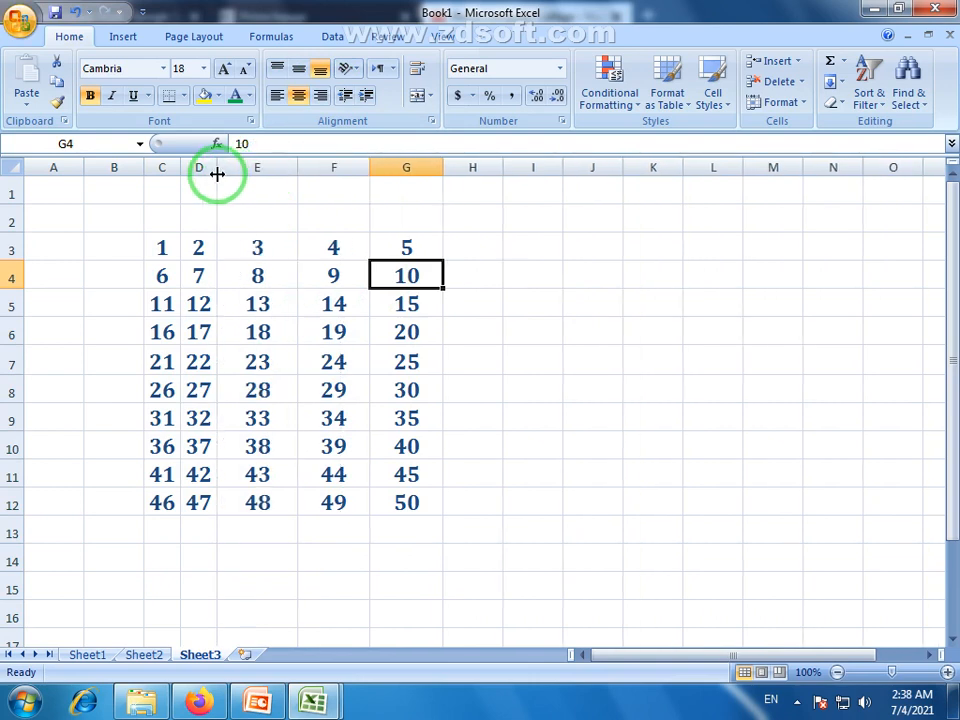
{"action": "mouse_move", "coordinate": [216, 171]}
{"action": "left_mouse_down"}
{"action": "mouse_move", "coordinate": [240, 171]}
{"action": "mouse_move", "coordinate": [212, 170]}
{"action": "left_mouse_up"}
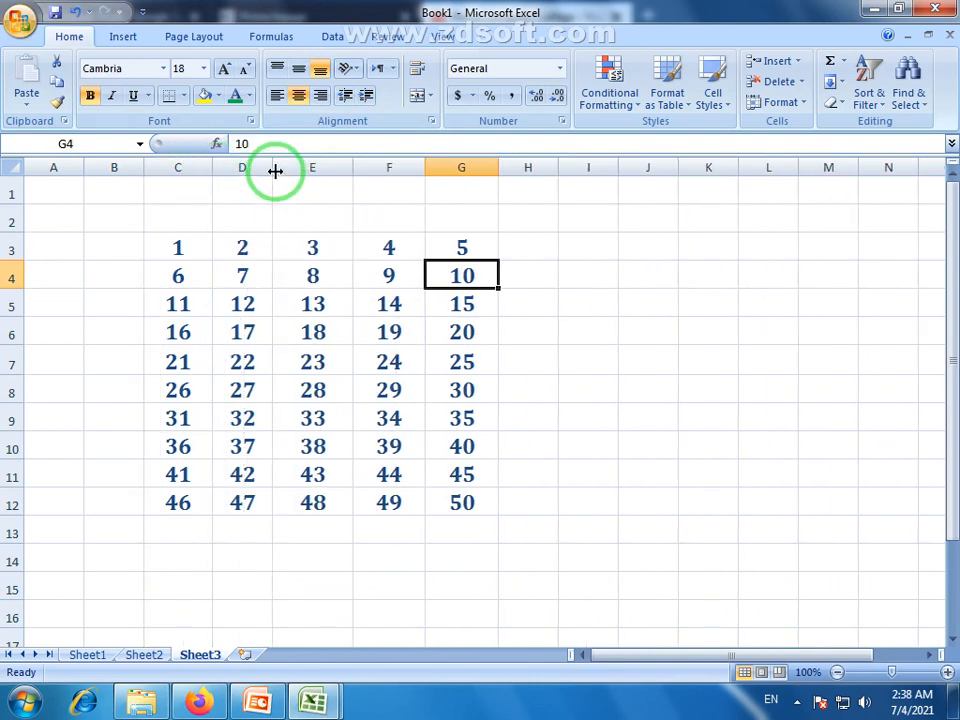
{"action": "left_click_drag", "start_coordinate": [275, 171], "coordinate": [289, 172]}
{"action": "left_click", "coordinate": [475, 389]}
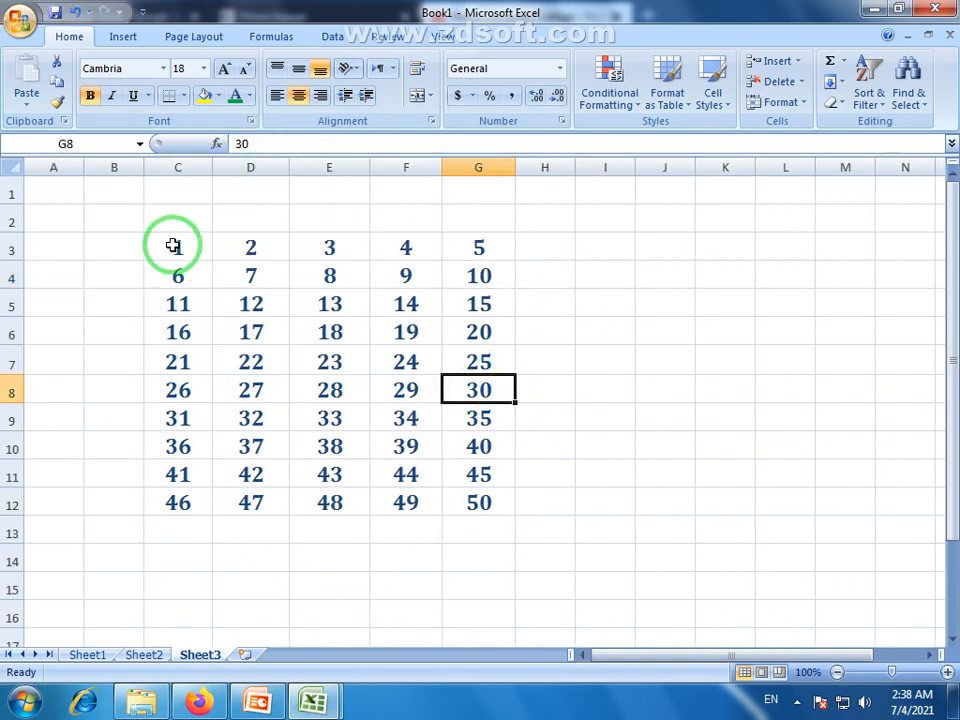
{"action": "left_click_drag", "start_coordinate": [173, 245], "coordinate": [502, 533]}
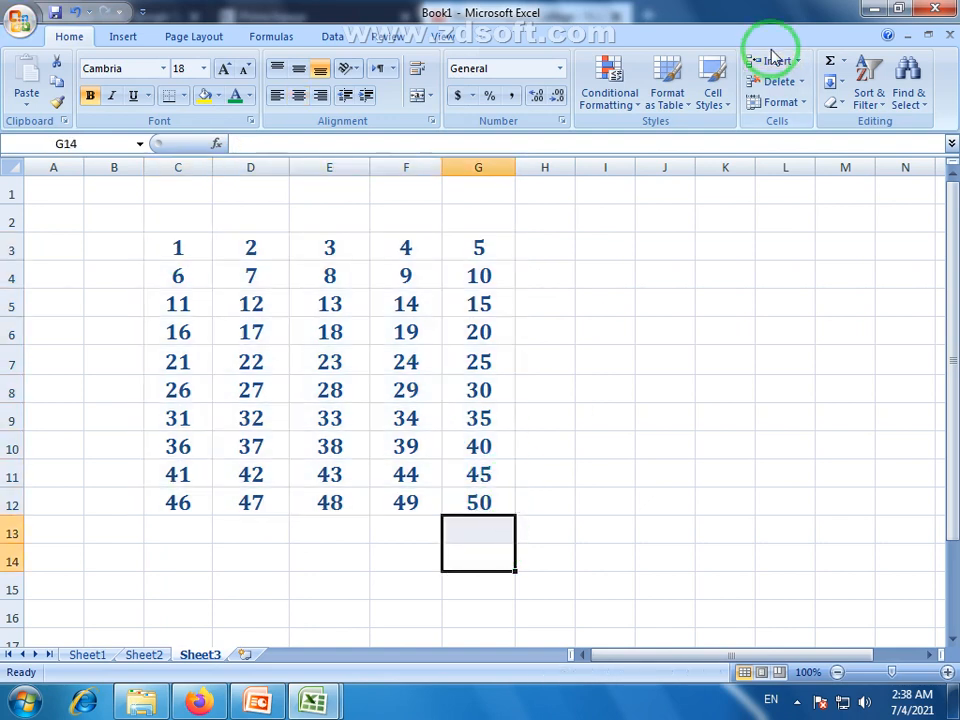
Show the Format menu's Hide & Unhide submenu, then close it and select the cell holding 3.
{"action": "left_click", "coordinate": [805, 104]}
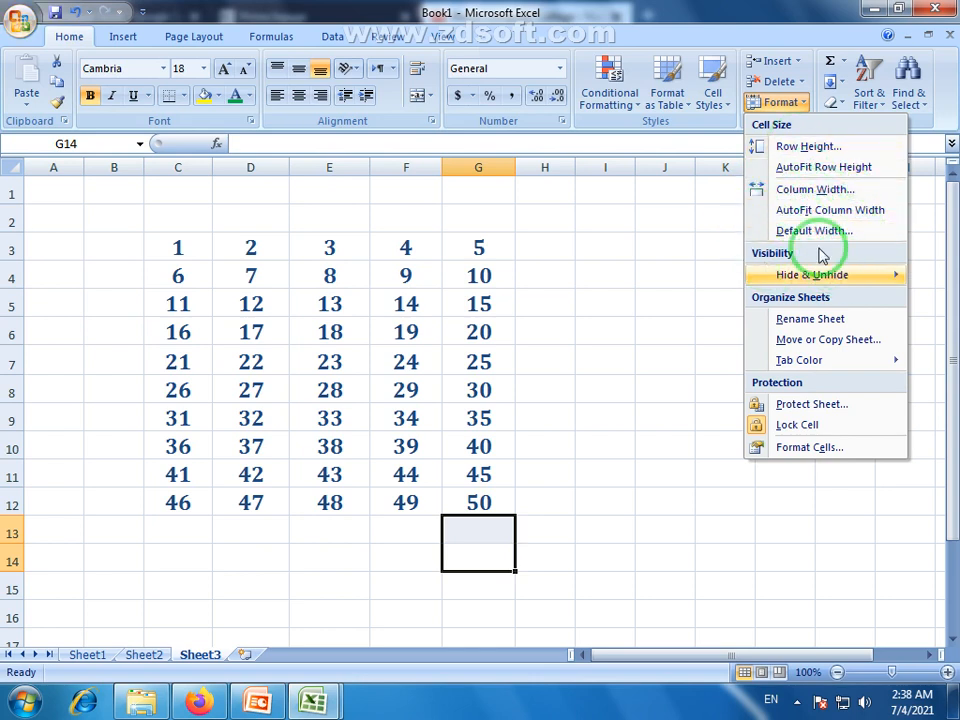
{"action": "mouse_move", "coordinate": [829, 285]}
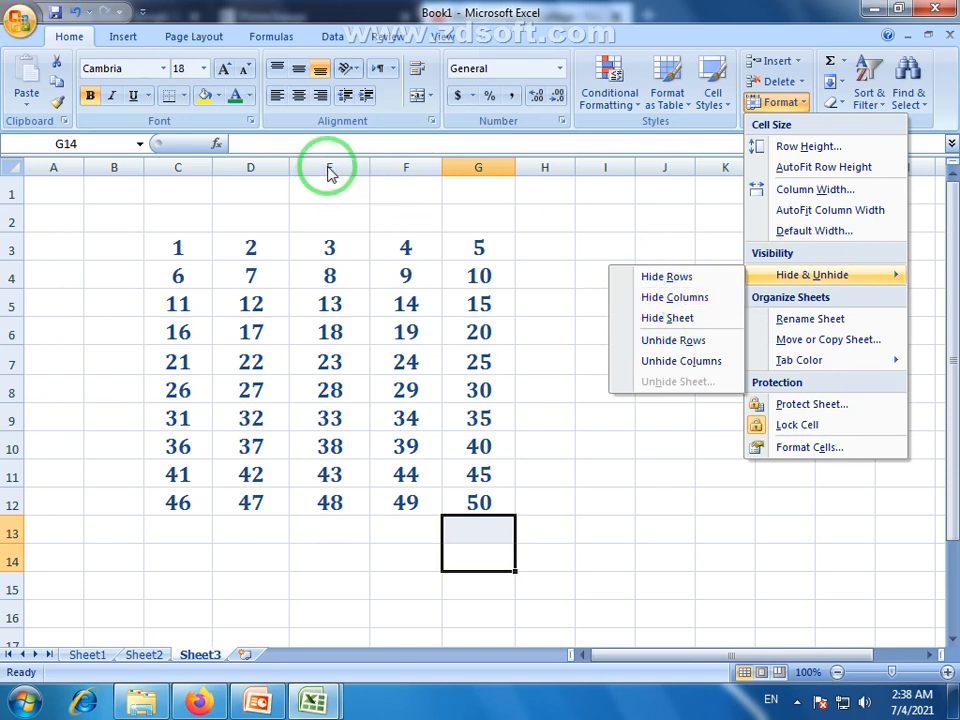
{"action": "left_click", "coordinate": [328, 249]}
{"action": "left_click", "coordinate": [328, 249]}
Try selecting column E's numbers 3 through 48 and the whole 1–50 grid.
{"action": "left_click_drag", "start_coordinate": [328, 189], "coordinate": [330, 607]}
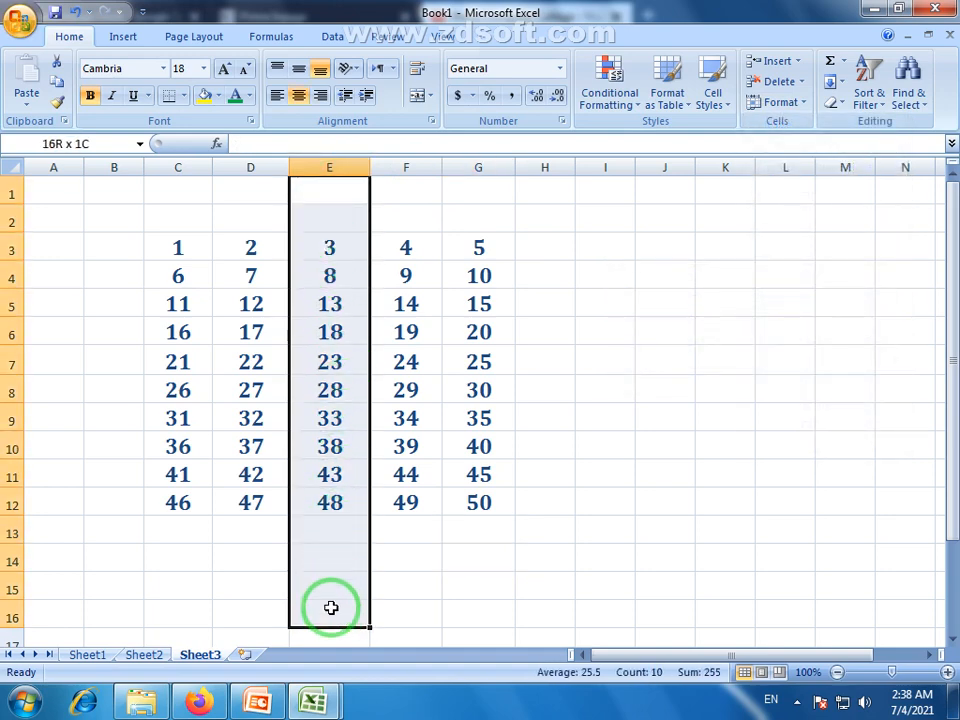
{"action": "left_click_drag", "start_coordinate": [317, 247], "coordinate": [336, 506]}
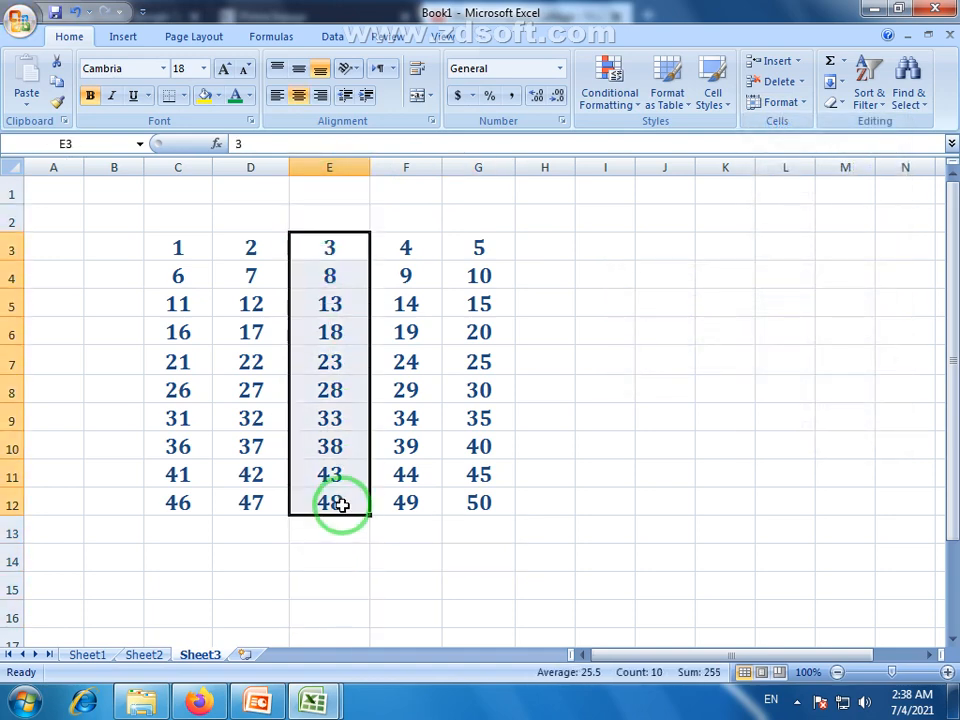
{"action": "left_click", "coordinate": [326, 270]}
{"action": "left_click_drag", "start_coordinate": [328, 249], "coordinate": [332, 506]}
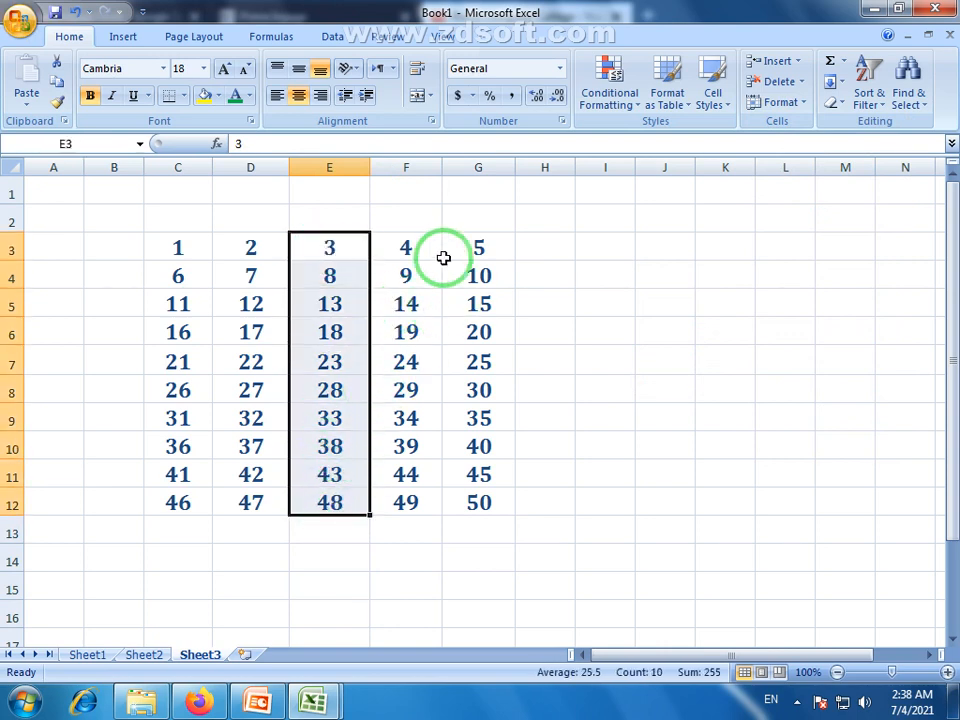
{"action": "left_click", "coordinate": [291, 377]}
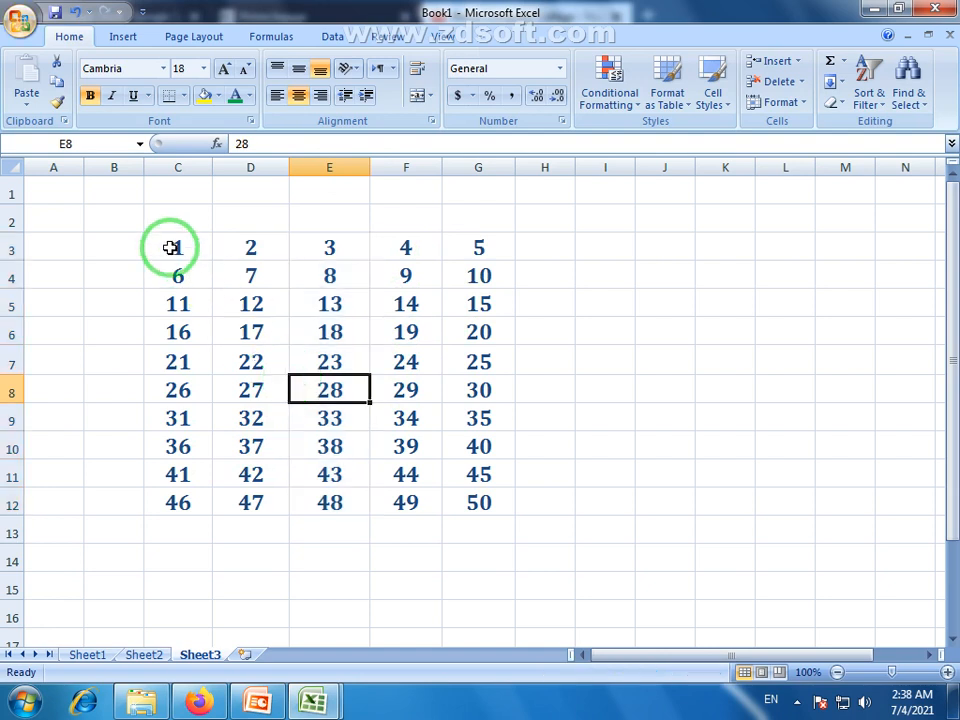
{"action": "left_click_drag", "start_coordinate": [176, 251], "coordinate": [459, 497]}
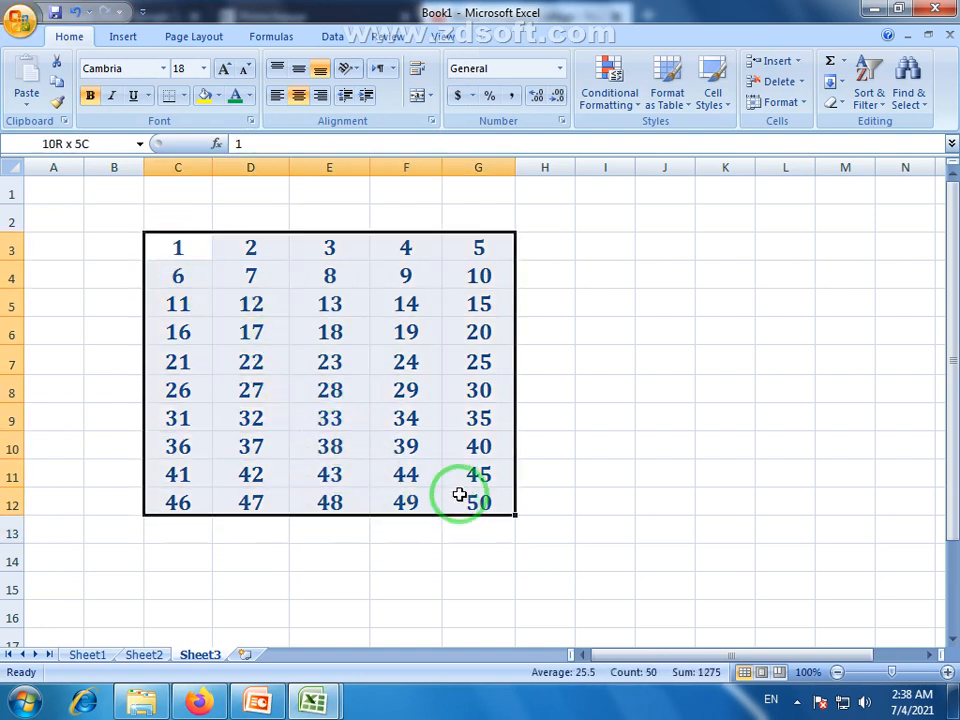
{"action": "left_click", "coordinate": [345, 365]}
{"action": "left_click_drag", "start_coordinate": [328, 251], "coordinate": [330, 505]}
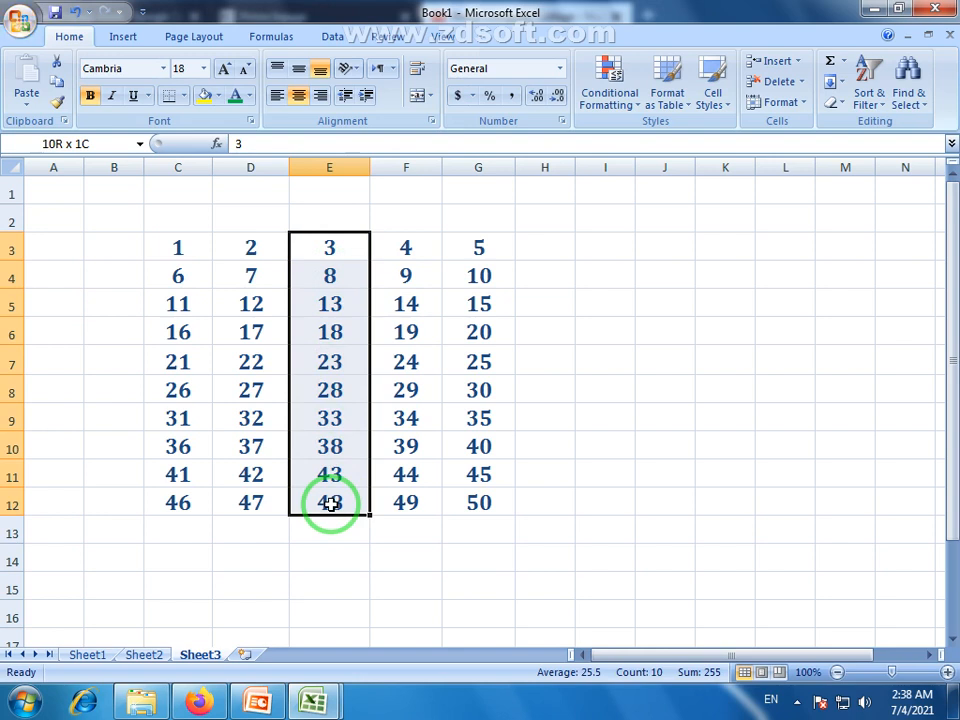
{"action": "left_click_drag", "start_coordinate": [330, 505], "coordinate": [330, 505]}
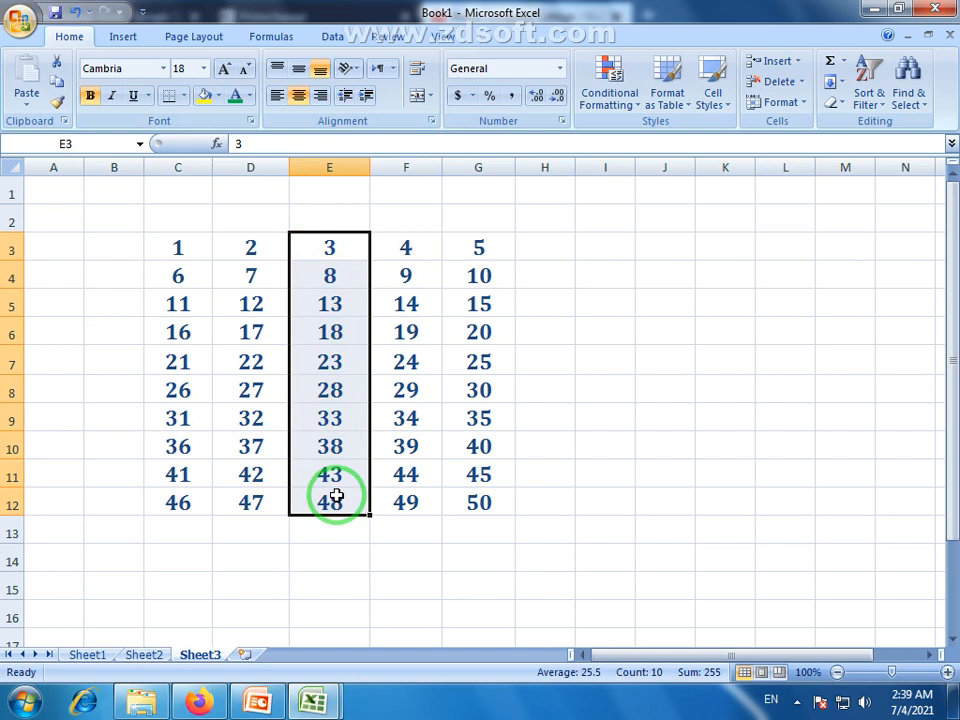
{"action": "left_click", "coordinate": [336, 295]}
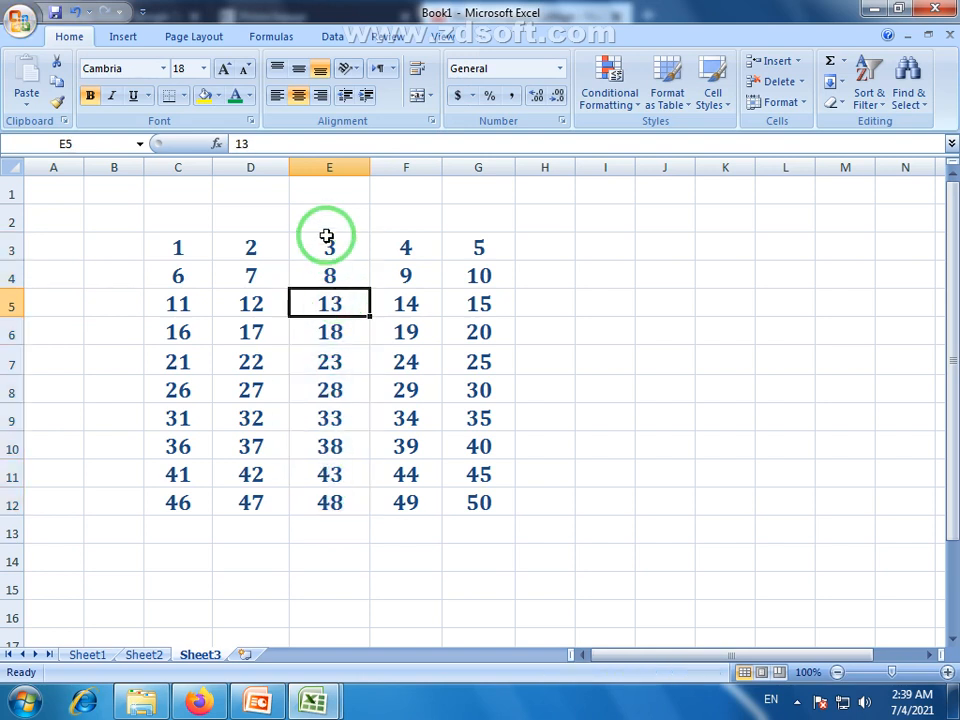
{"action": "left_click_drag", "start_coordinate": [326, 238], "coordinate": [344, 531]}
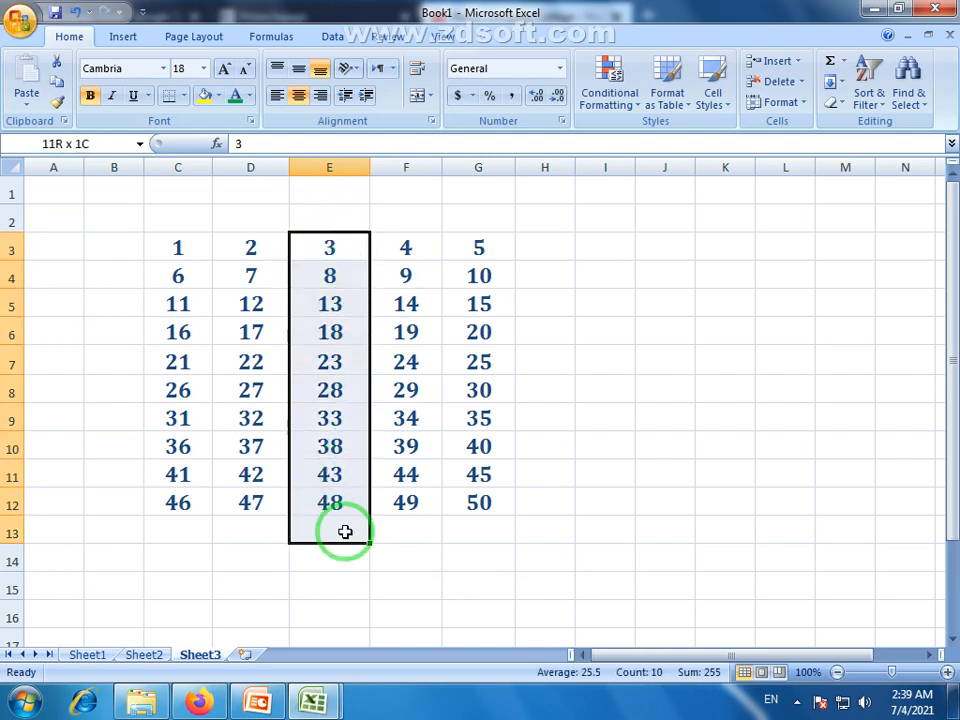
Reselect column E's numbers, end on the cell holding 3, and bring up the Format options.
{"action": "left_click", "coordinate": [344, 531]}
{"action": "left_click", "coordinate": [332, 244]}
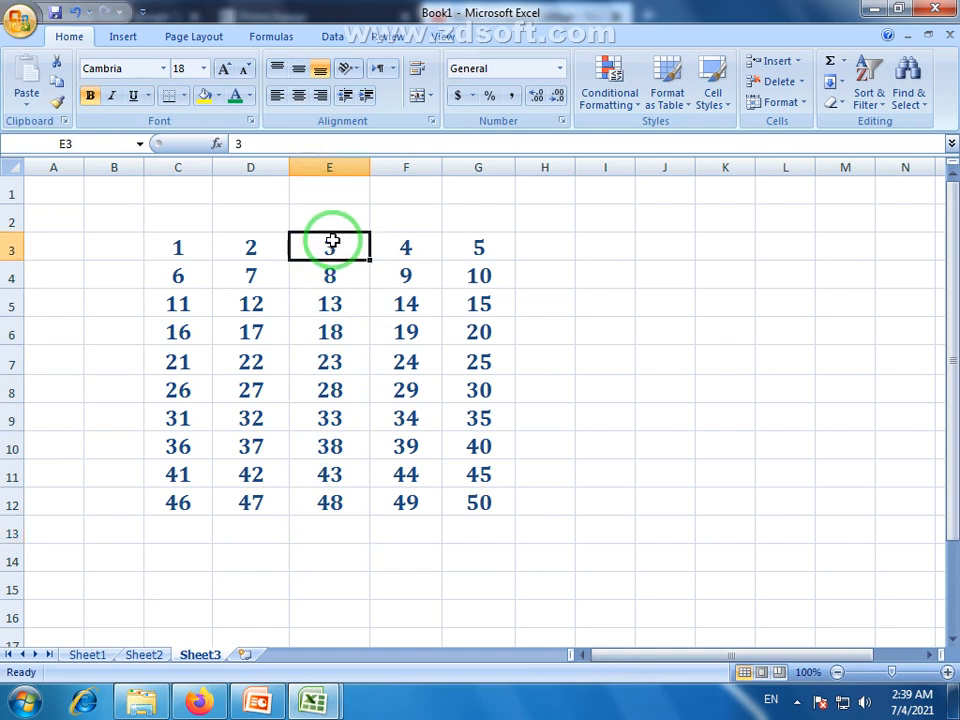
{"action": "left_click", "coordinate": [327, 186]}
{"action": "left_click", "coordinate": [325, 167]}
{"action": "left_click_drag", "start_coordinate": [338, 247], "coordinate": [334, 530]}
{"action": "left_click", "coordinate": [336, 551]}
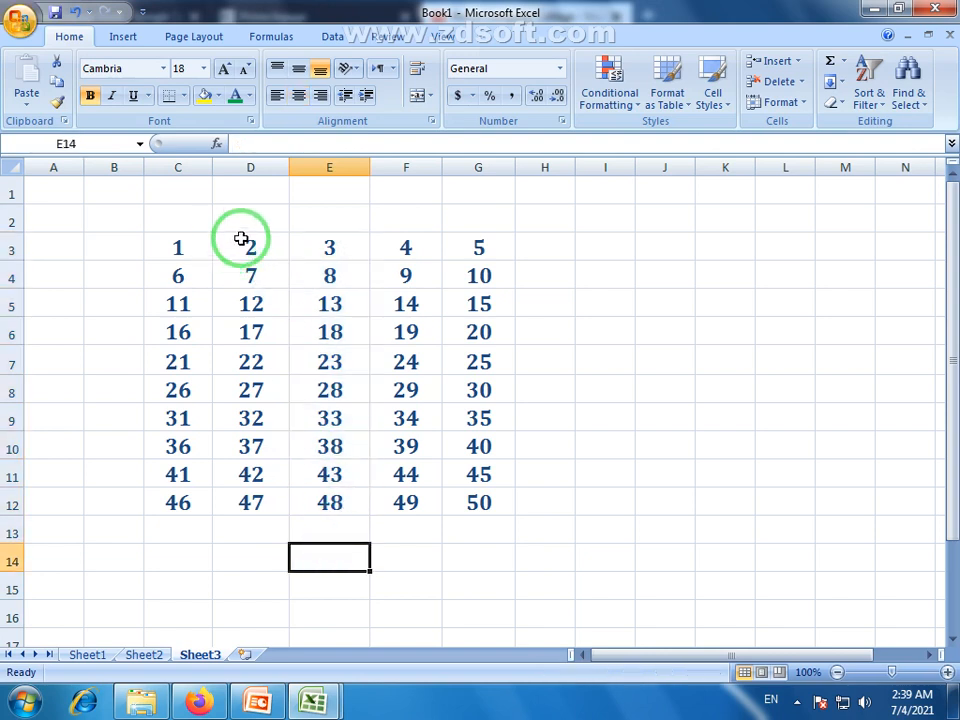
{"action": "left_click_drag", "start_coordinate": [344, 241], "coordinate": [343, 506]}
{"action": "left_click", "coordinate": [372, 398]}
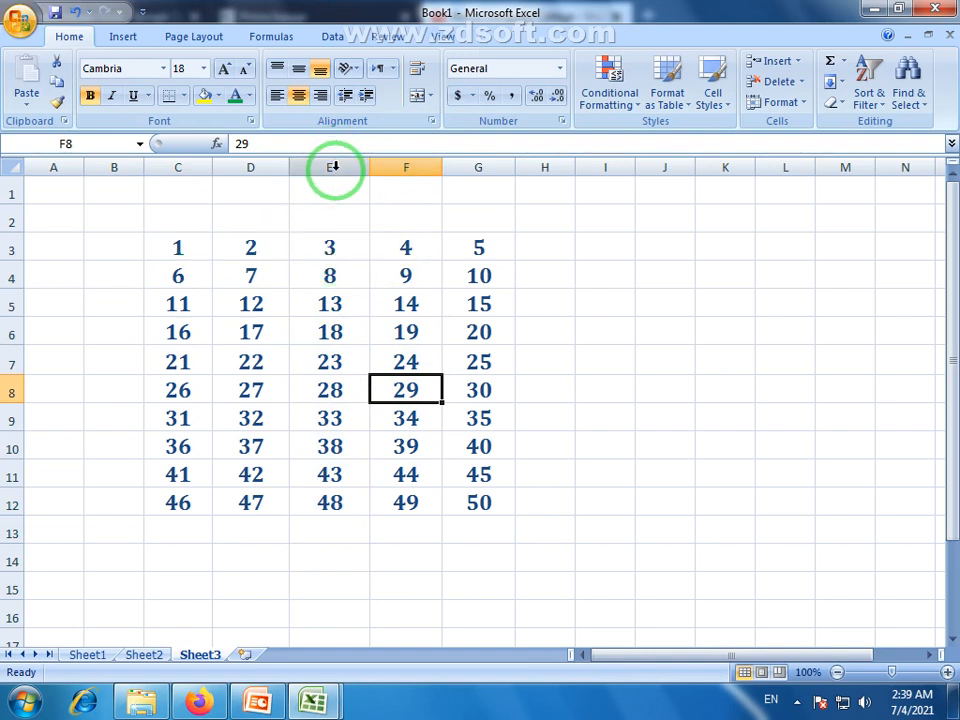
{"action": "left_click", "coordinate": [386, 364]}
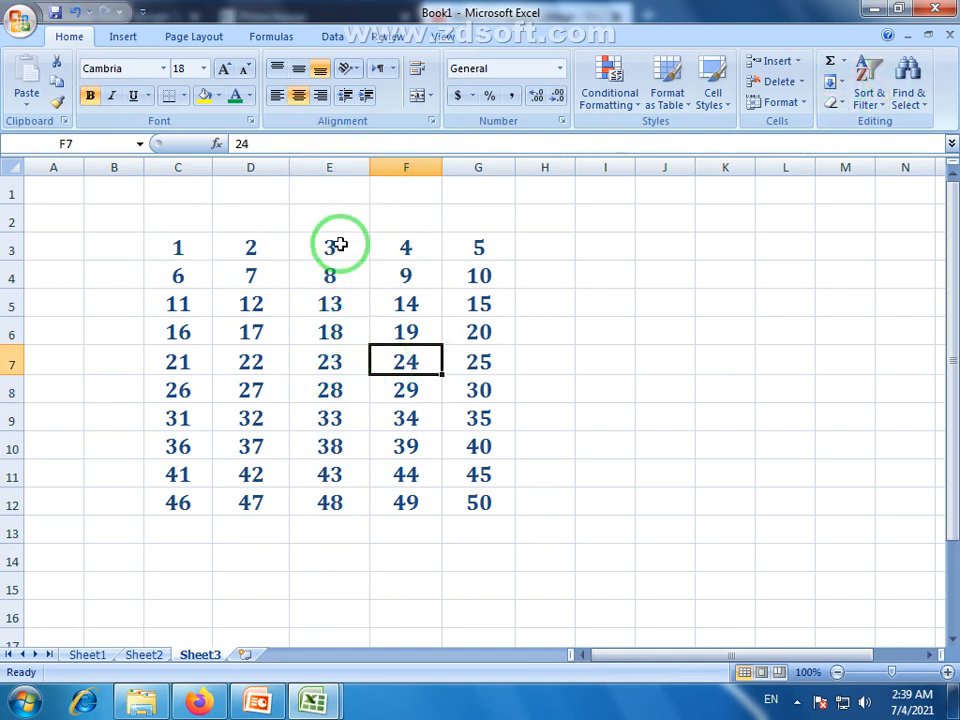
{"action": "left_click_drag", "start_coordinate": [336, 246], "coordinate": [315, 538]}
{"action": "left_click", "coordinate": [340, 505]}
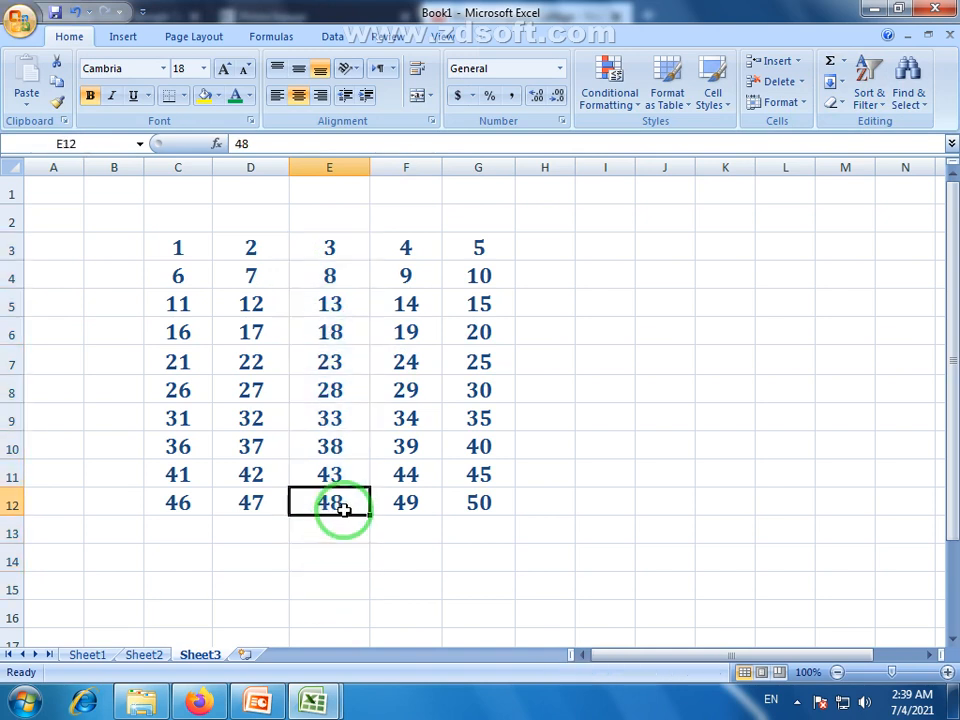
{"action": "left_click", "coordinate": [321, 251]}
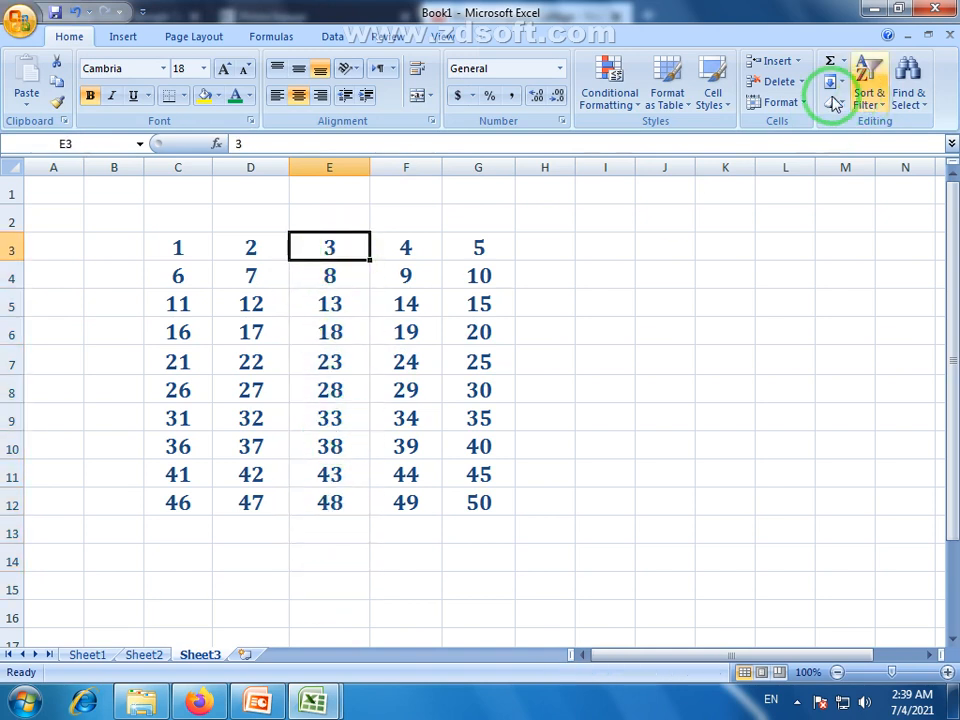
{"action": "left_click", "coordinate": [781, 102]}
Hide column E with Hide & Unhide > Hide Columns, undo it with Ctrl+Z, then hide it again.
{"action": "mouse_move", "coordinate": [818, 282]}
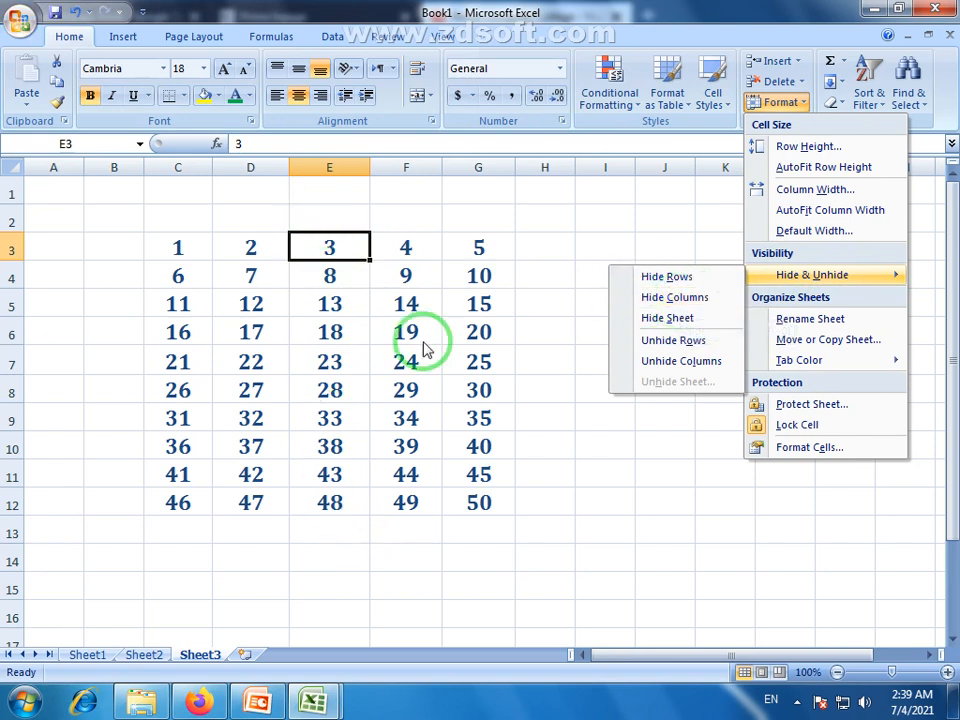
{"action": "left_click", "coordinate": [690, 303]}
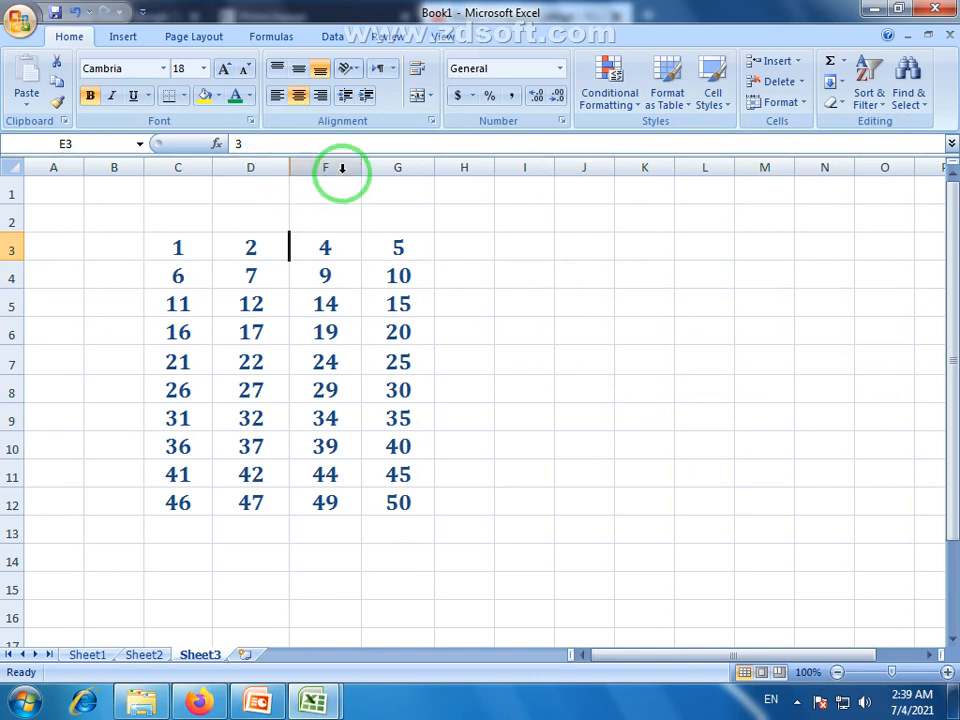
{"action": "key", "text": "ctrl+z"}
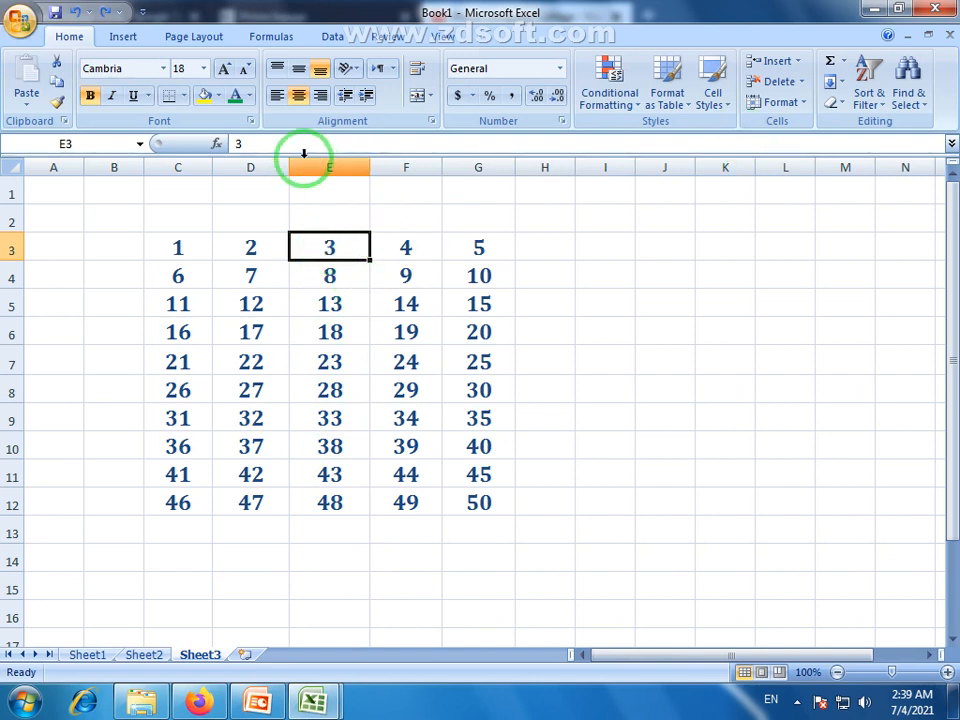
{"action": "left_click", "coordinate": [808, 104]}
{"action": "mouse_move", "coordinate": [754, 272]}
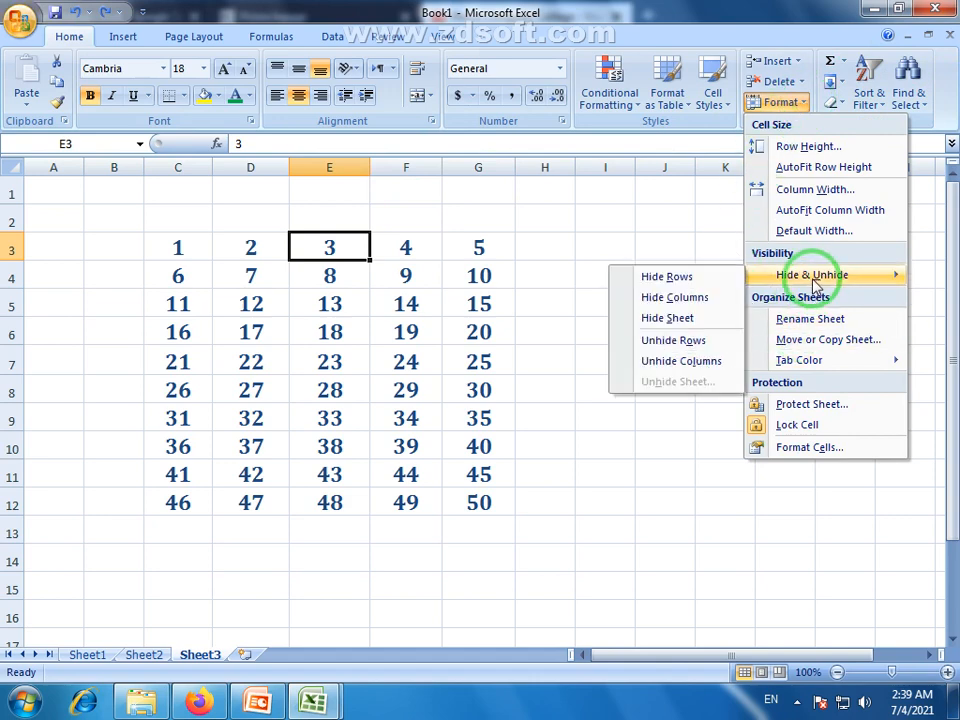
{"action": "left_click", "coordinate": [689, 308]}
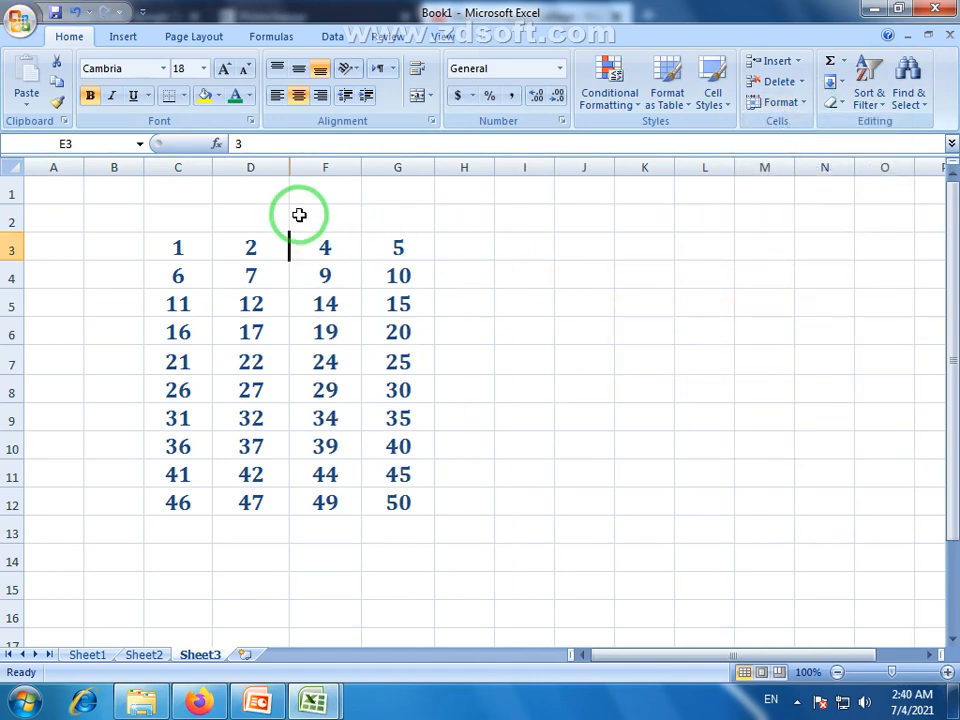
{"action": "left_click", "coordinate": [312, 439]}
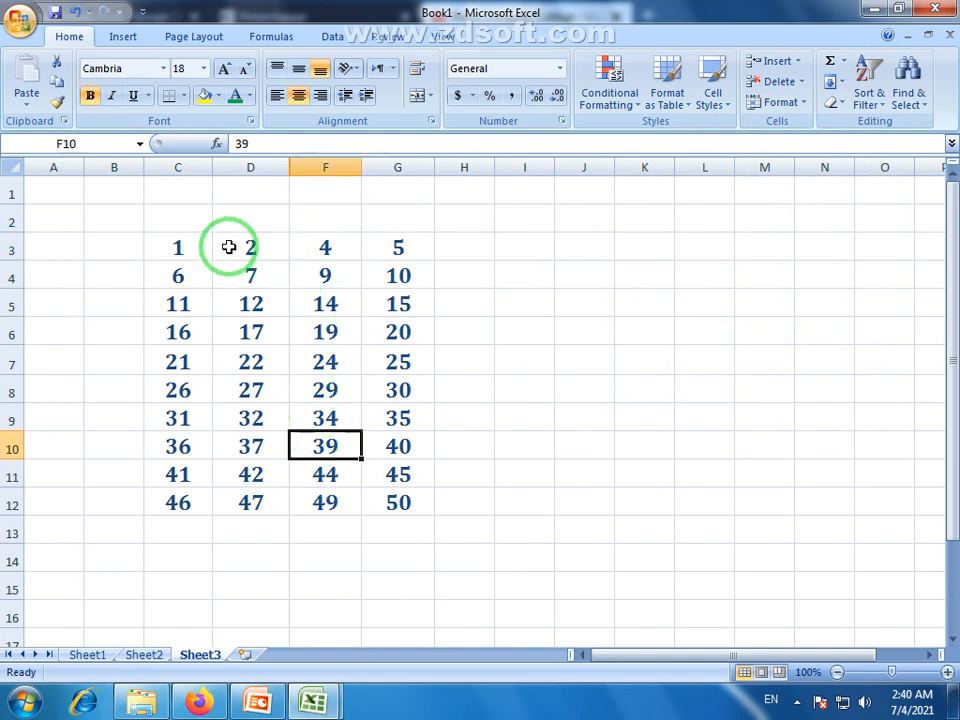
{"action": "left_click", "coordinate": [250, 240]}
{"action": "left_click", "coordinate": [296, 247]}
{"action": "left_click", "coordinate": [240, 302]}
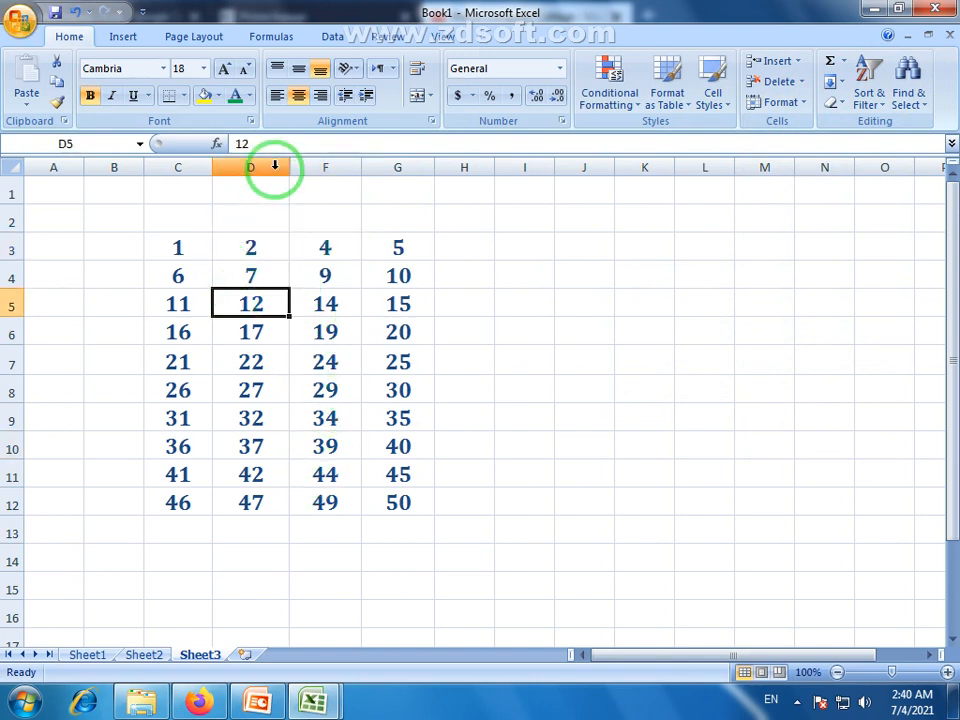
{"action": "left_click", "coordinate": [262, 167]}
{"action": "left_click", "coordinate": [338, 167]}
{"action": "left_click", "coordinate": [249, 171]}
{"action": "left_click", "coordinate": [306, 171]}
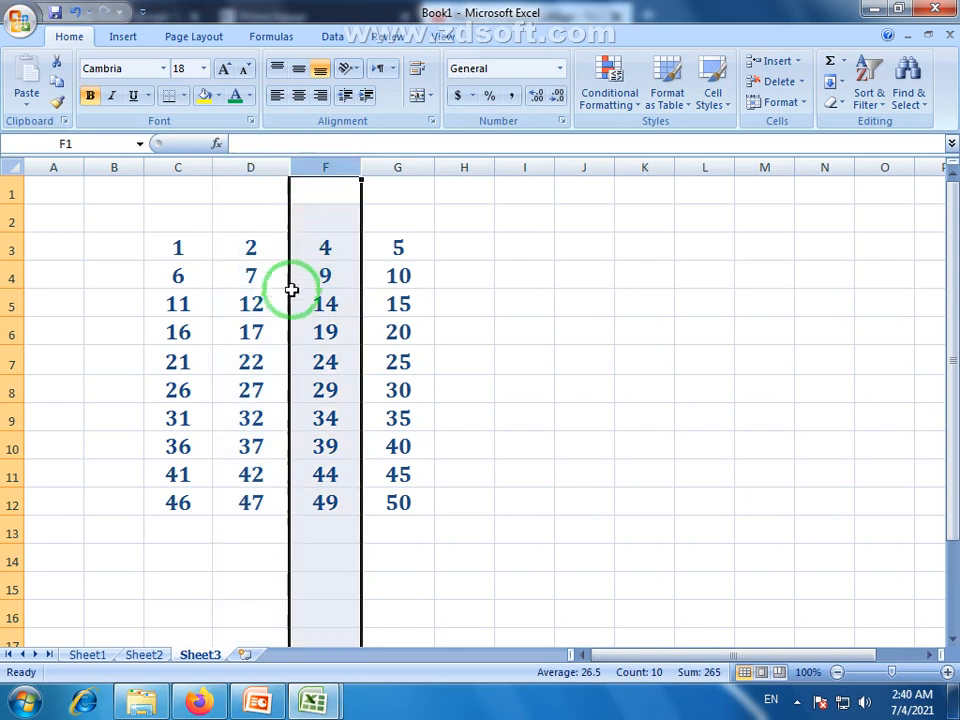
{"action": "left_click", "coordinate": [261, 286]}
{"action": "left_click_drag", "start_coordinate": [165, 242], "coordinate": [388, 504]}
{"action": "left_click", "coordinate": [244, 383]}
{"action": "left_click", "coordinate": [336, 360]}
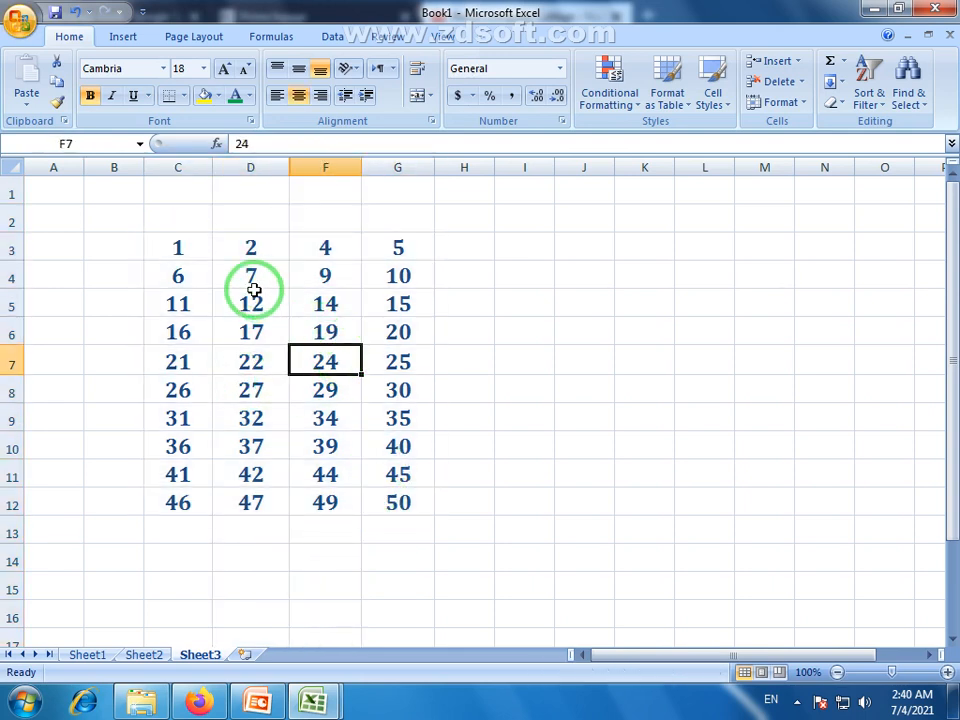
{"action": "left_click", "coordinate": [253, 283]}
{"action": "left_click", "coordinate": [327, 166]}
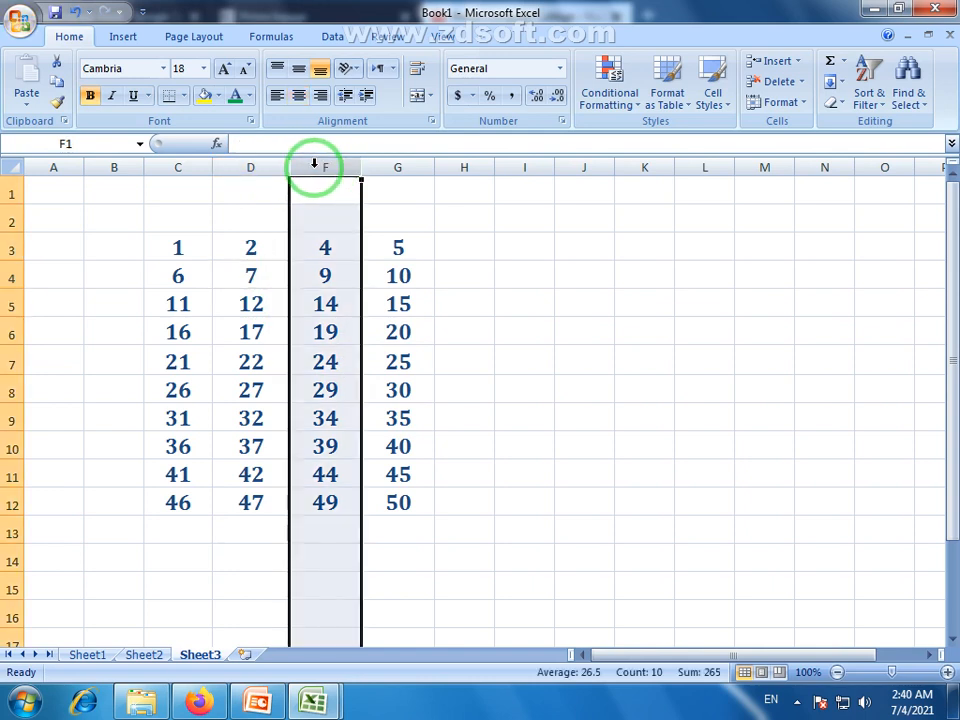
{"action": "left_click", "coordinate": [251, 166]}
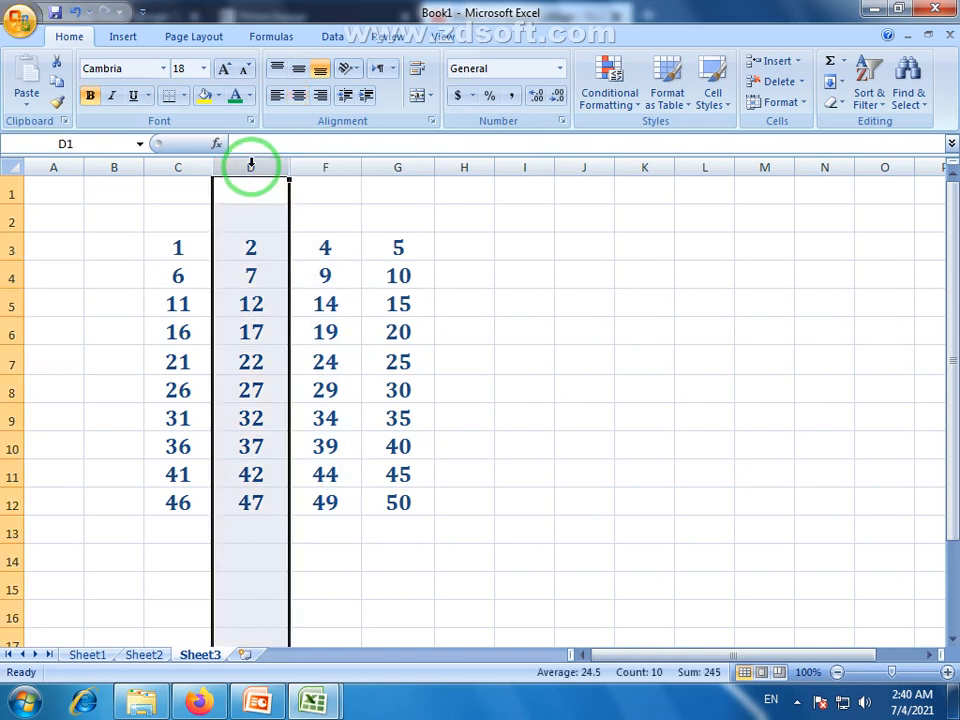
{"action": "left_click", "coordinate": [341, 279]}
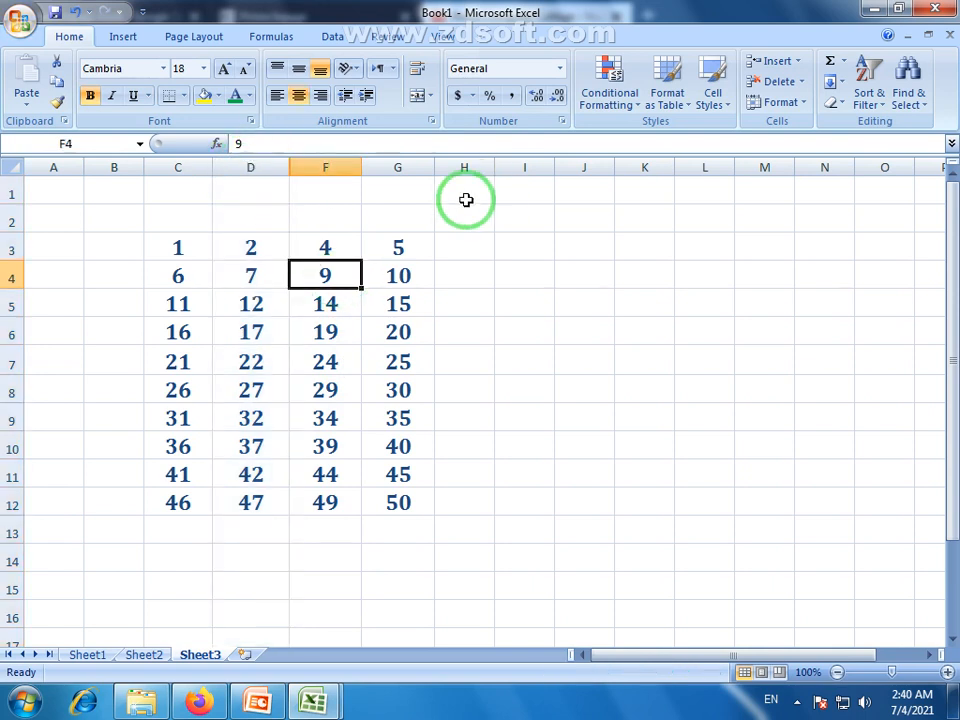
{"action": "left_click", "coordinate": [316, 337]}
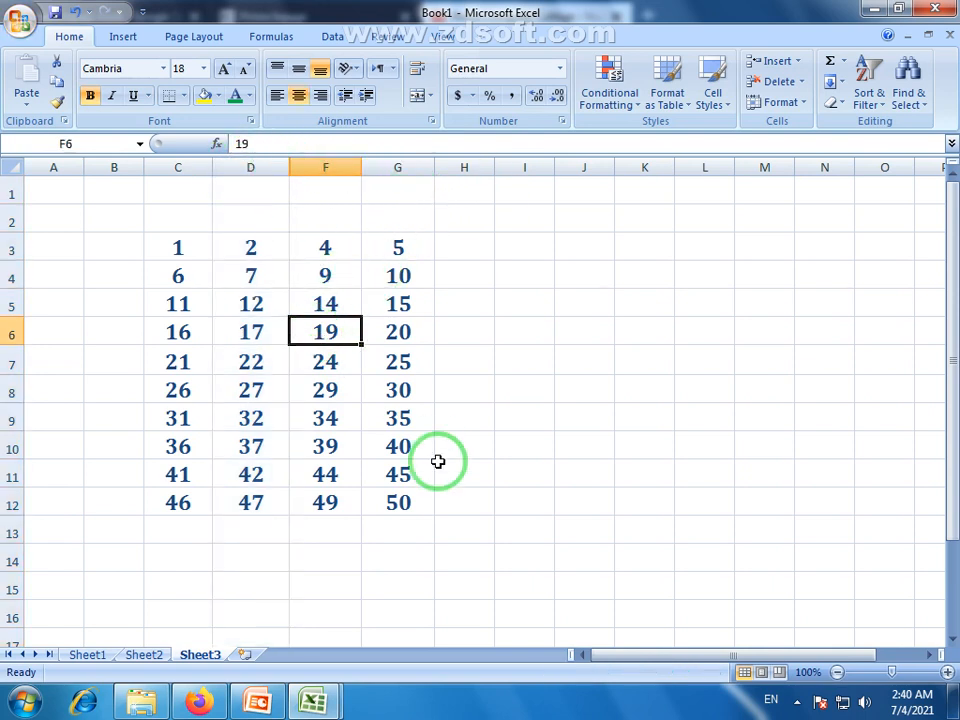
{"action": "left_click", "coordinate": [804, 105]}
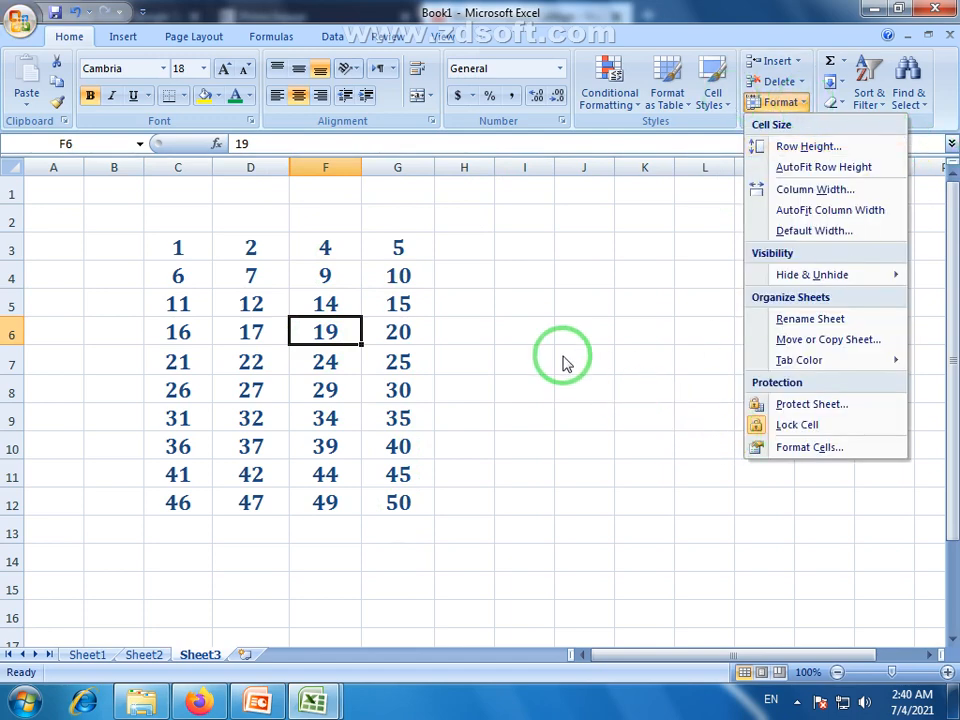
{"action": "left_click", "coordinate": [287, 163]}
{"action": "left_click", "coordinate": [285, 166]}
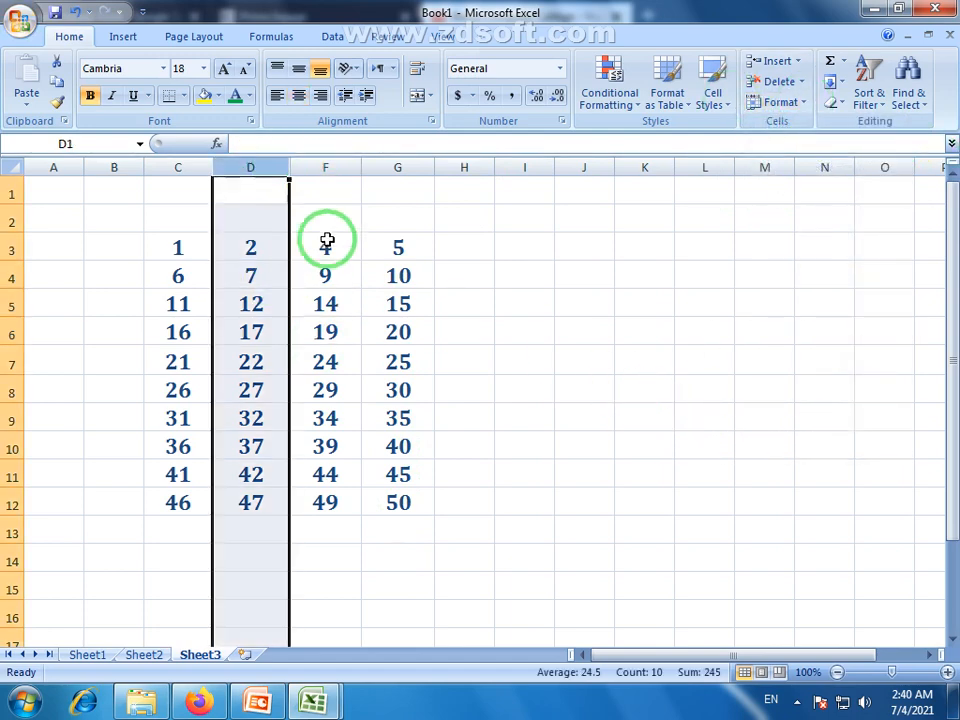
{"action": "left_click", "coordinate": [334, 300]}
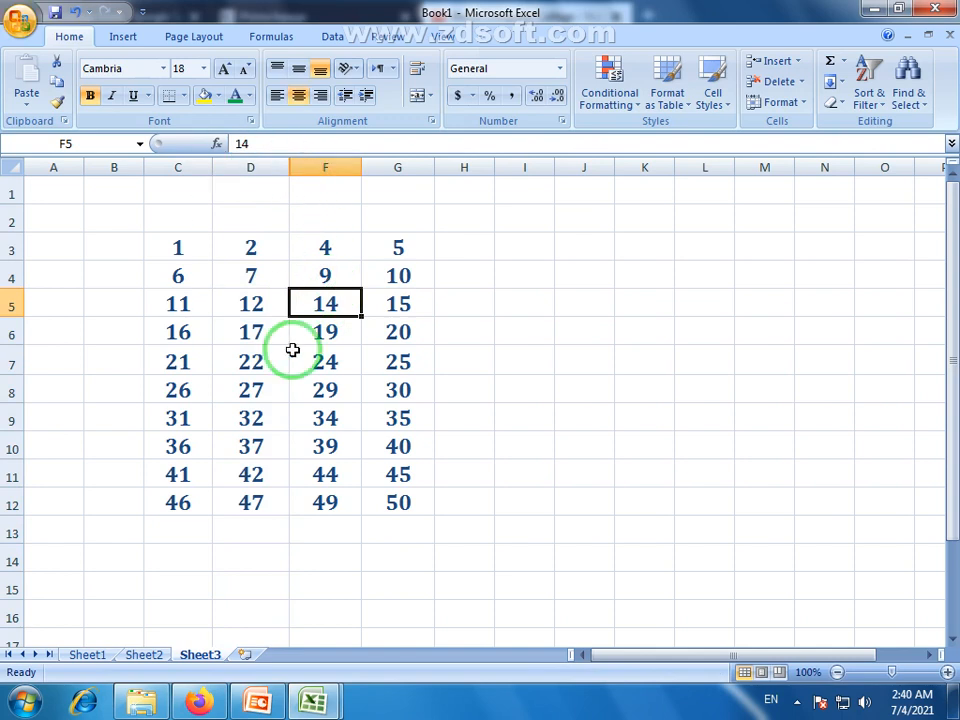
{"action": "left_click", "coordinate": [259, 172]}
{"action": "left_click", "coordinate": [326, 171]}
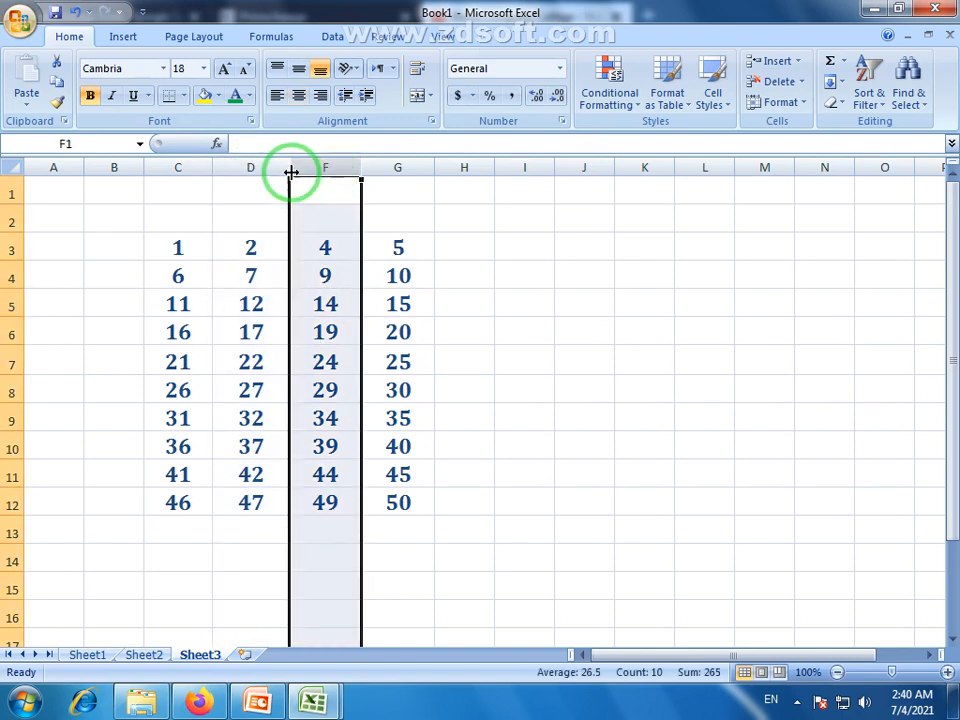
{"action": "left_click", "coordinate": [253, 167]}
{"action": "left_click", "coordinate": [326, 167]}
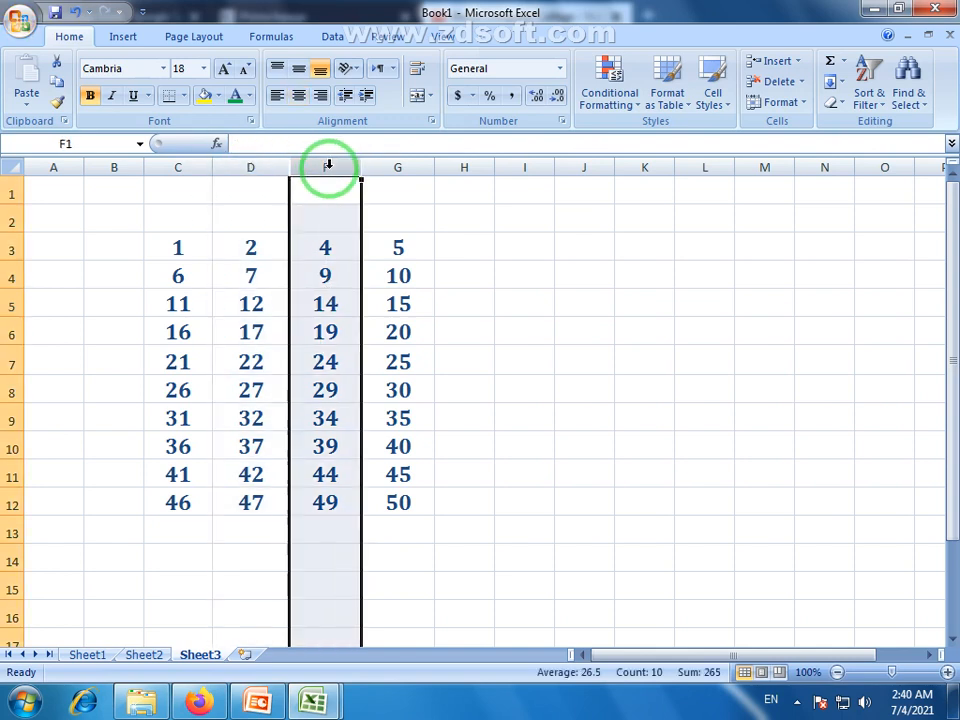
{"action": "left_click", "coordinate": [251, 362]}
{"action": "left_click", "coordinate": [803, 104]}
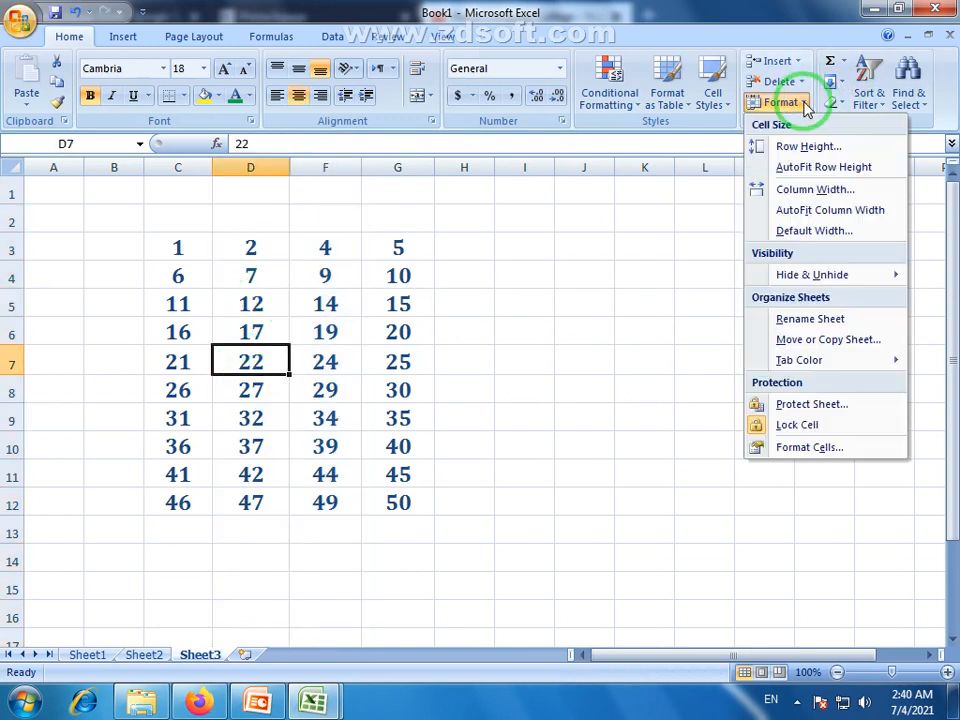
{"action": "mouse_move", "coordinate": [803, 276]}
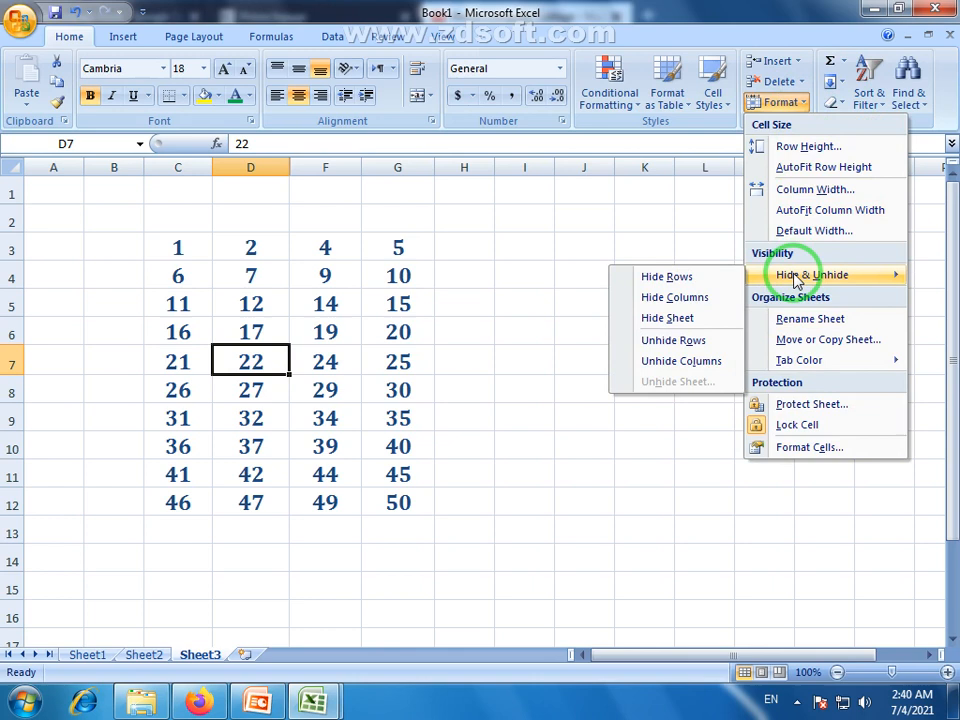
{"action": "left_click", "coordinate": [700, 362]}
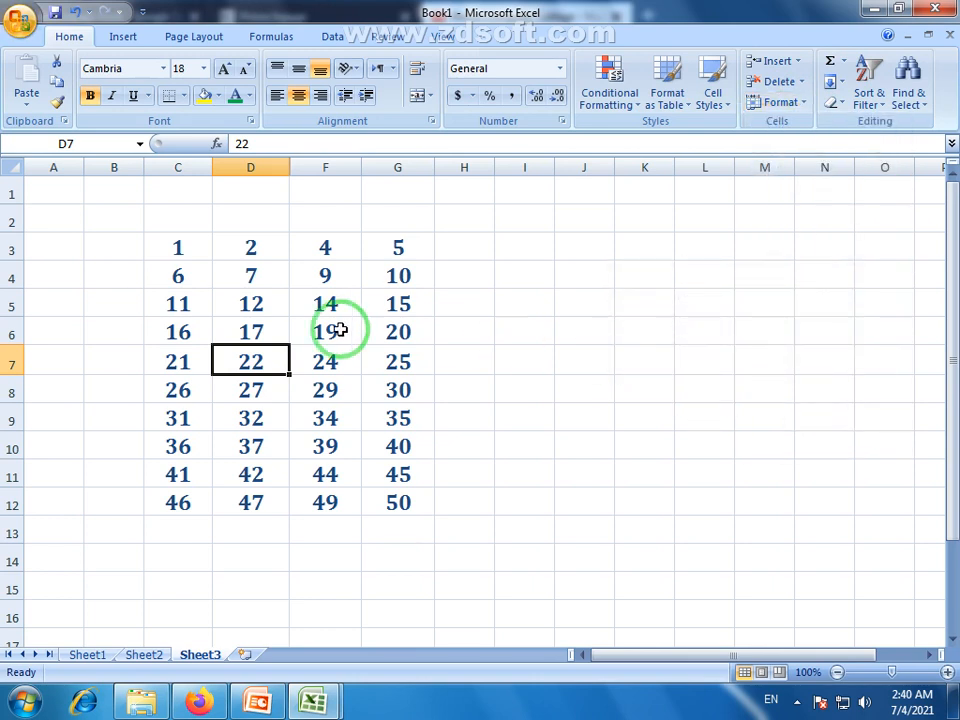
{"action": "left_click", "coordinate": [268, 268]}
{"action": "left_click", "coordinate": [265, 164]}
{"action": "left_click_drag", "start_coordinate": [265, 163], "coordinate": [313, 163]}
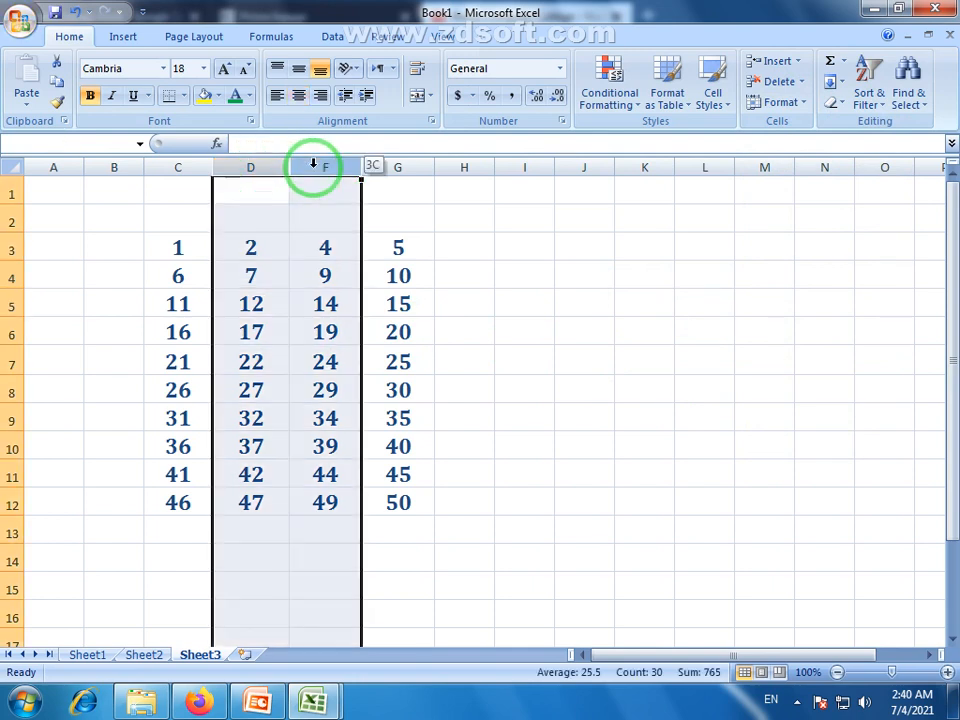
{"action": "left_click", "coordinate": [322, 472]}
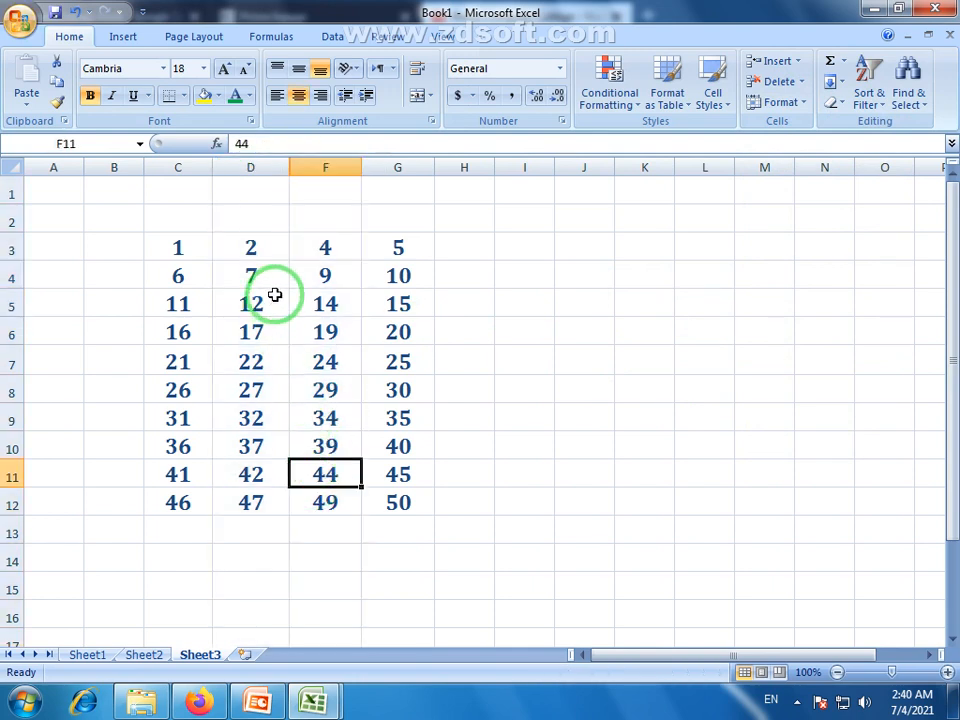
{"action": "left_click_drag", "start_coordinate": [262, 256], "coordinate": [317, 508]}
{"action": "left_click", "coordinate": [278, 302]}
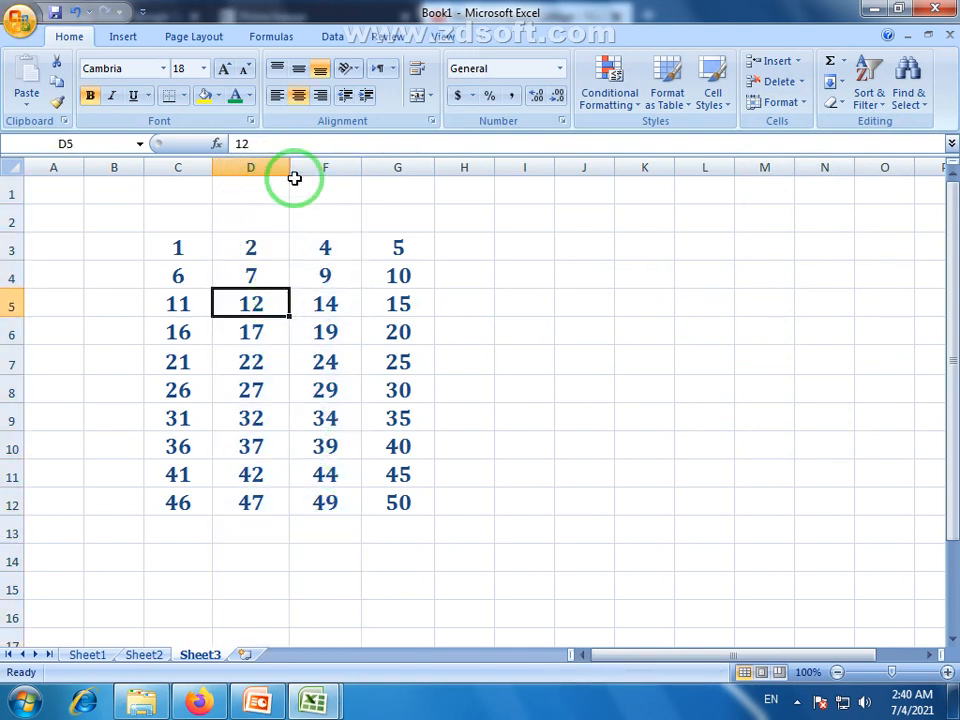
{"action": "left_click", "coordinate": [784, 103]}
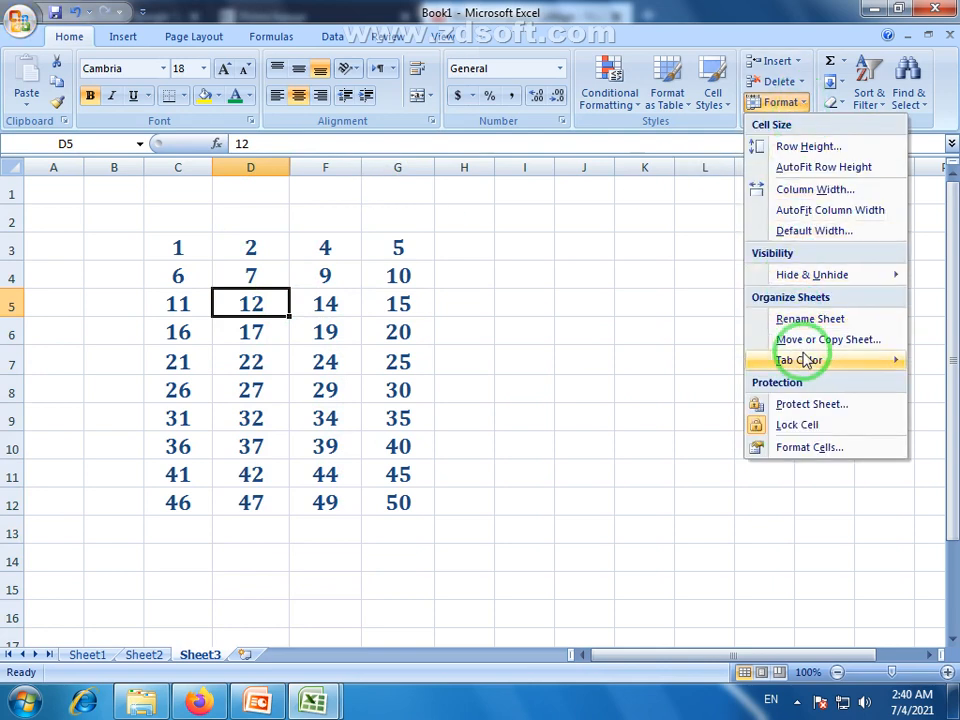
{"action": "mouse_move", "coordinate": [808, 276]}
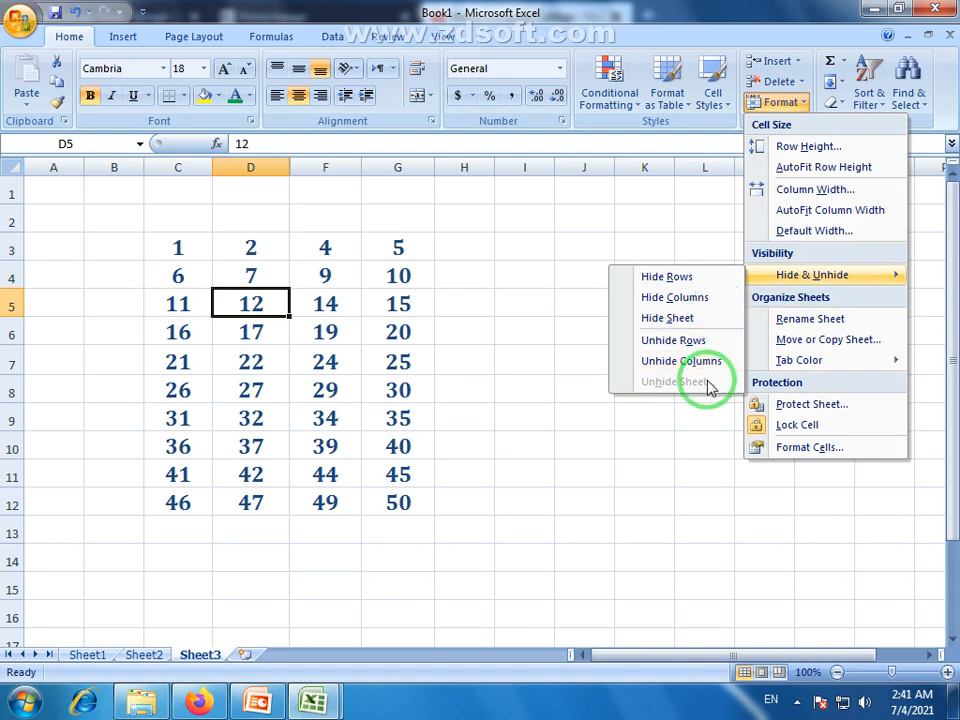
{"action": "left_click", "coordinate": [565, 372]}
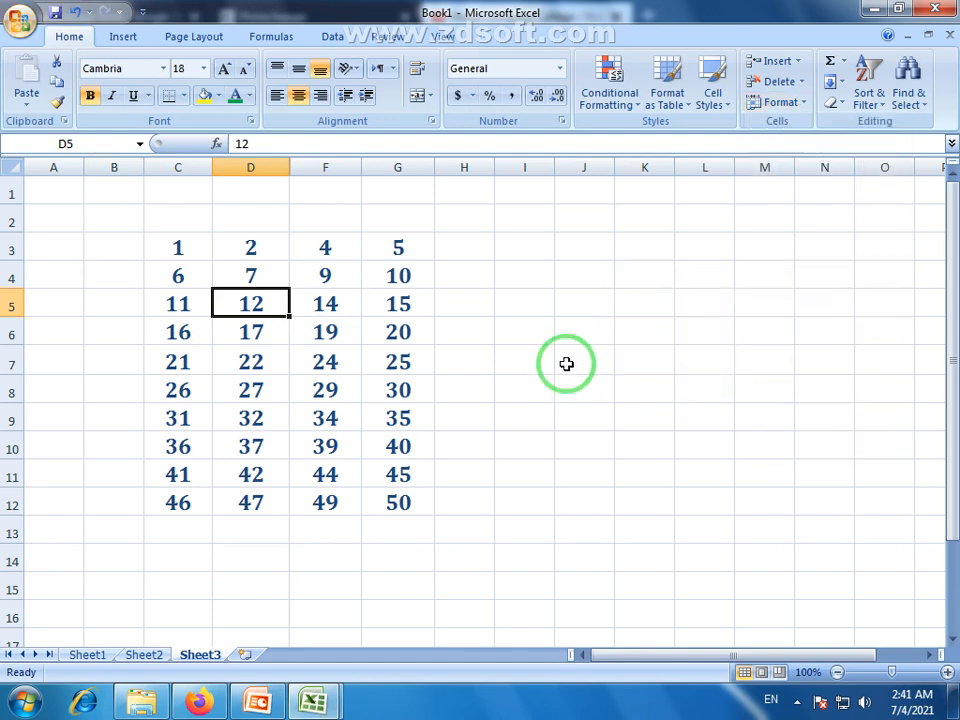
Select columns D through F on either side of the hidden column E.
{"action": "left_click", "coordinate": [341, 325]}
{"action": "left_click", "coordinate": [257, 167]}
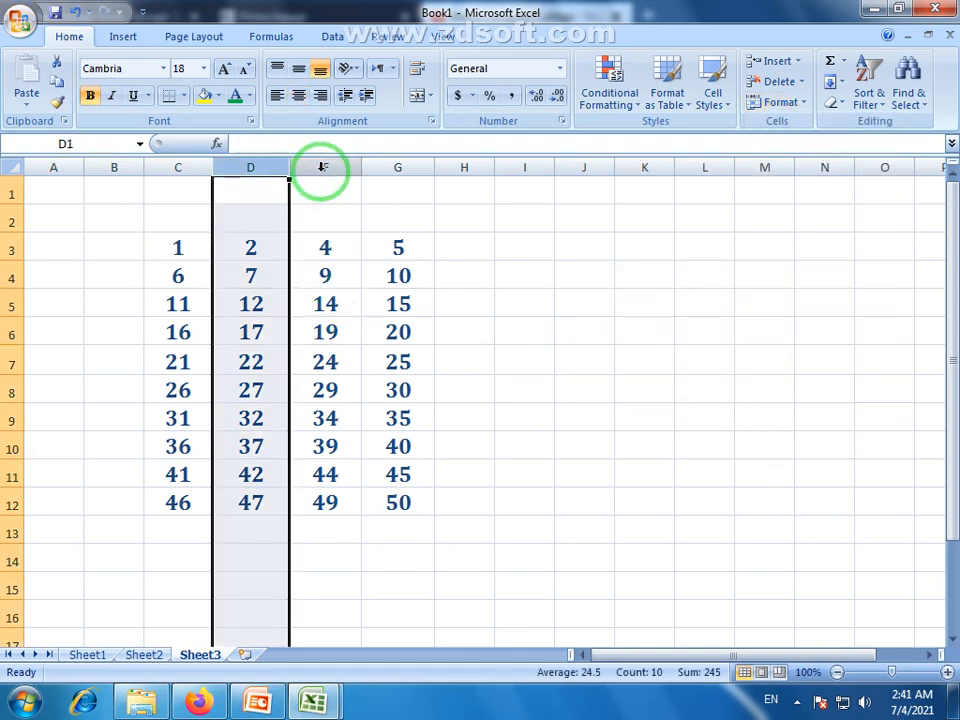
{"action": "left_click", "coordinate": [321, 167]}
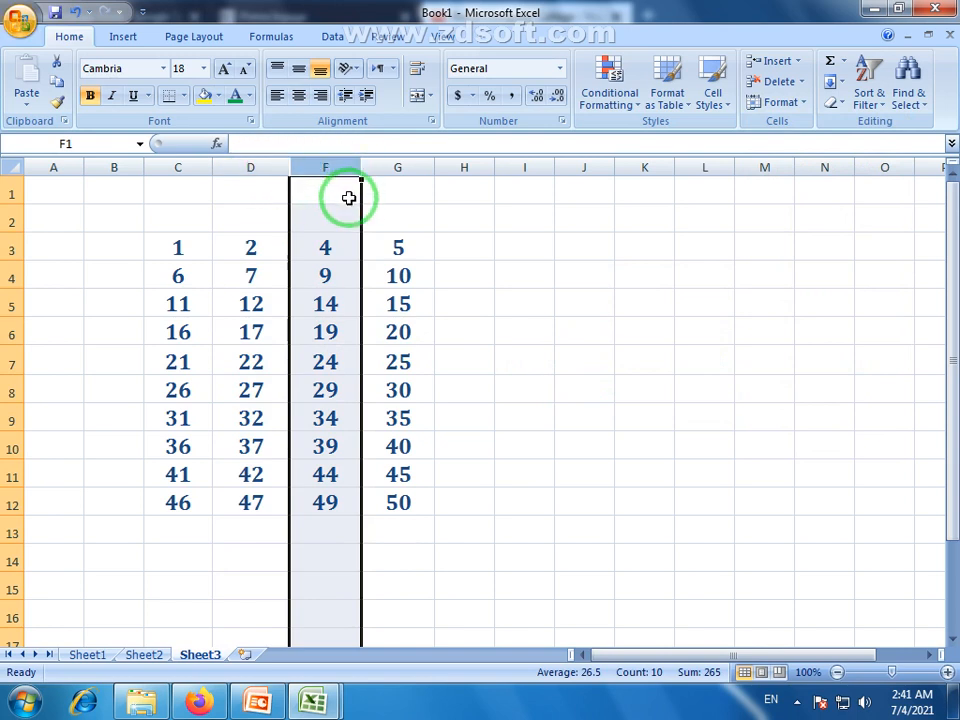
{"action": "left_click", "coordinate": [412, 214]}
{"action": "left_click", "coordinate": [253, 167]}
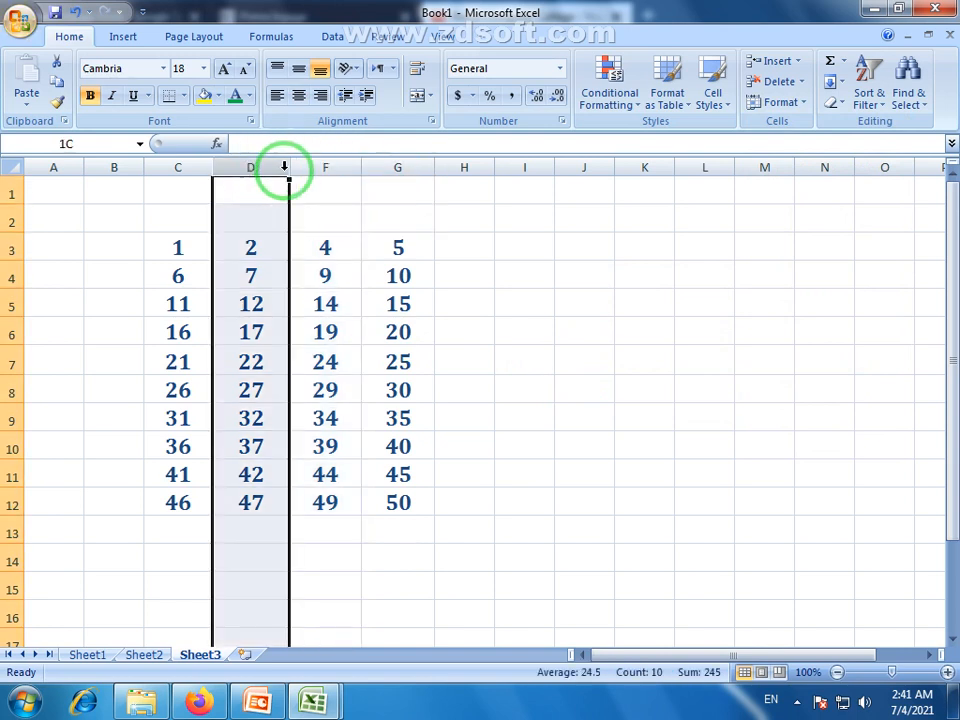
{"action": "left_click_drag", "start_coordinate": [284, 167], "coordinate": [311, 169]}
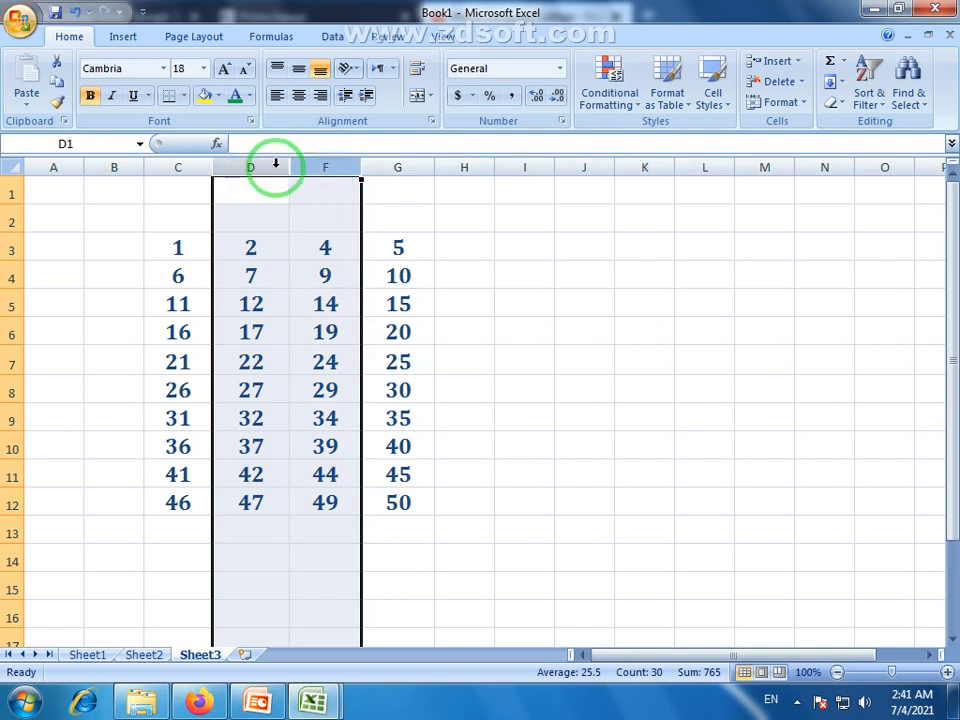
{"action": "left_click", "coordinate": [266, 191]}
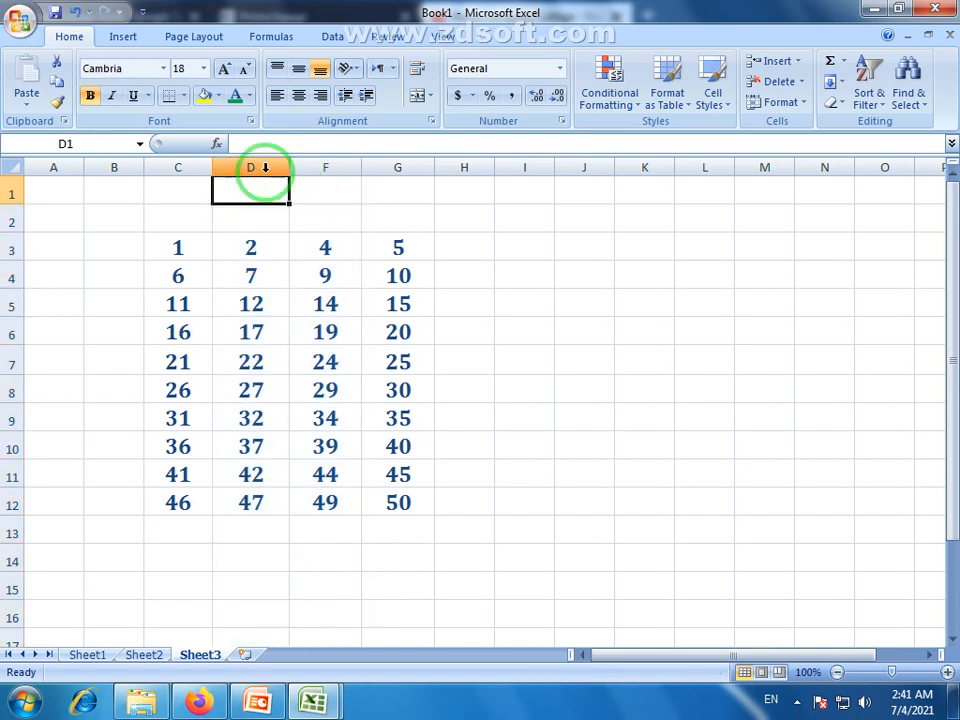
{"action": "left_click_drag", "start_coordinate": [264, 165], "coordinate": [319, 164]}
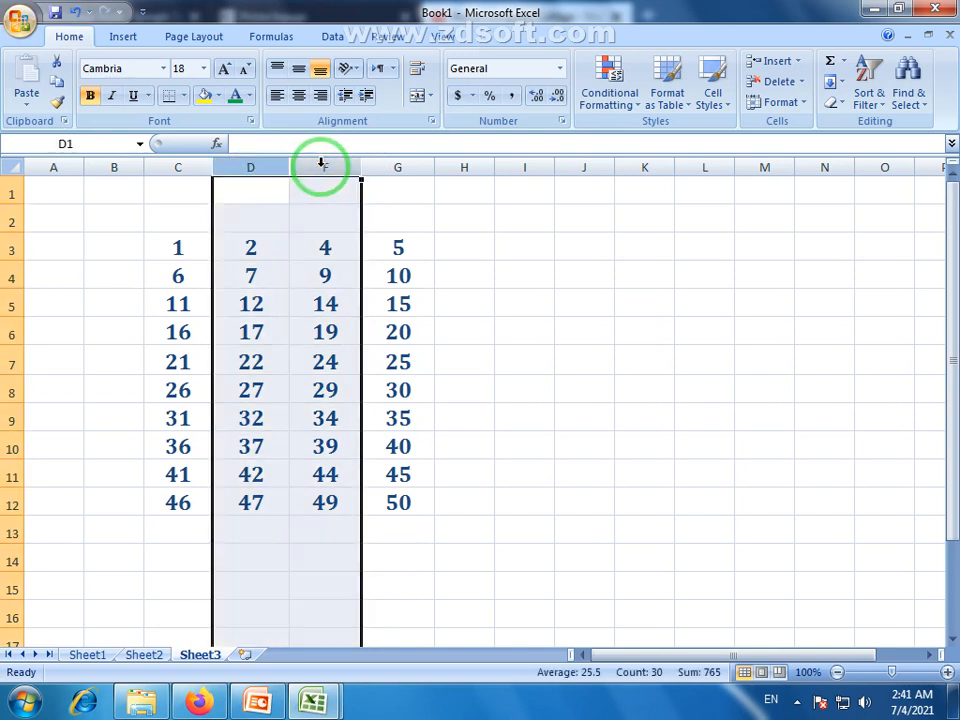
Unhide column E with Format > Hide & Unhide > Unhide Columns.
{"action": "left_click", "coordinate": [808, 104]}
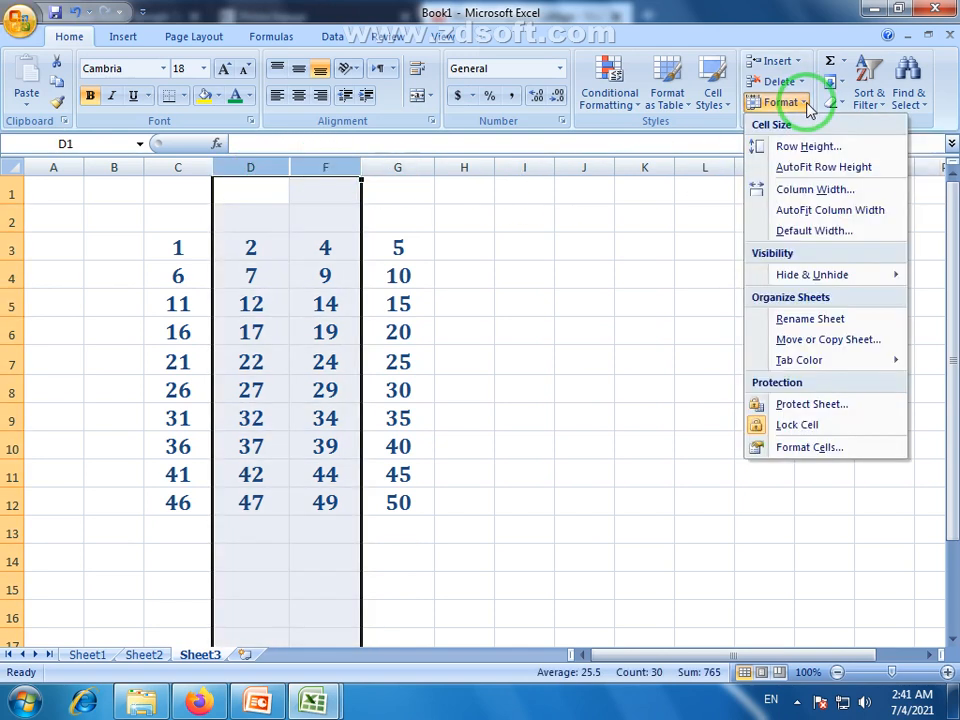
{"action": "mouse_move", "coordinate": [765, 276]}
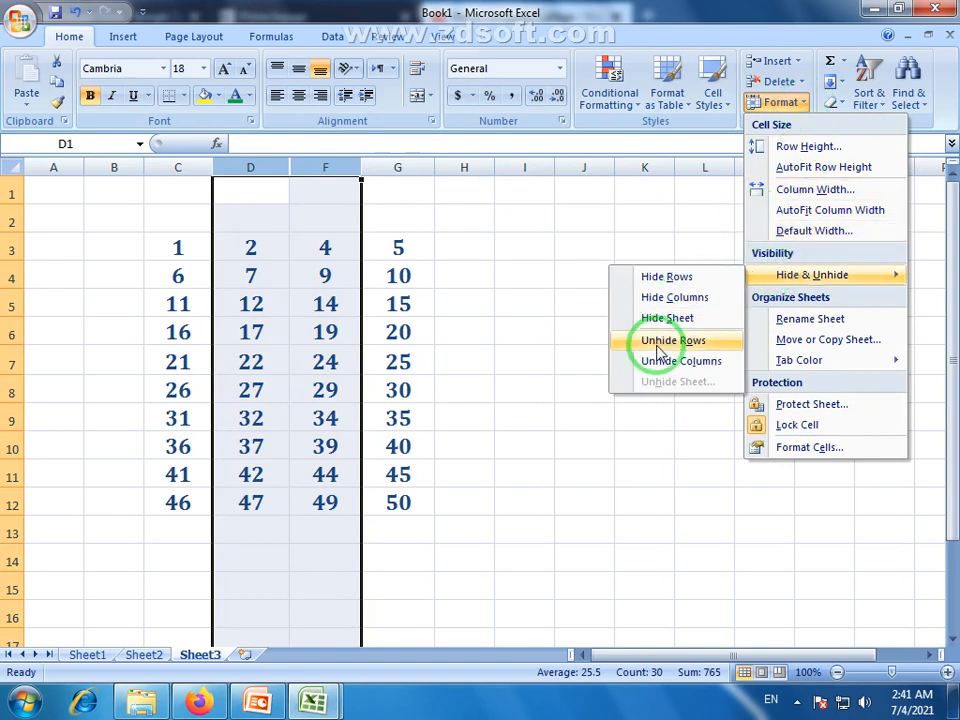
{"action": "left_click", "coordinate": [705, 364]}
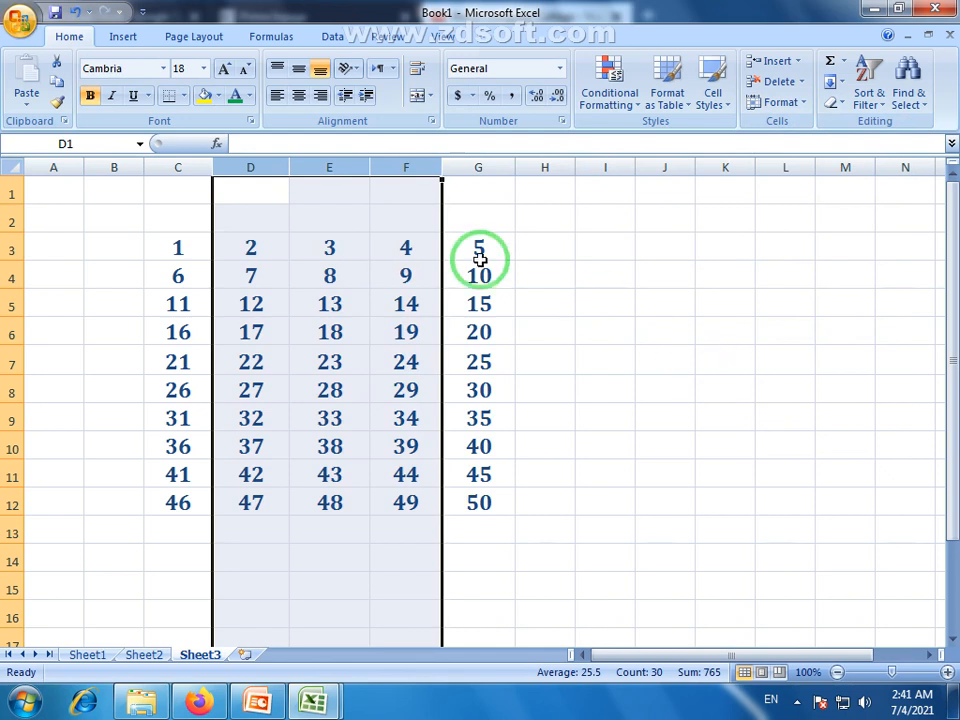
Select columns D, E and F in turn to check column E is back.
{"action": "left_click", "coordinate": [270, 162]}
{"action": "left_click", "coordinate": [388, 161]}
{"action": "left_click", "coordinate": [326, 164]}
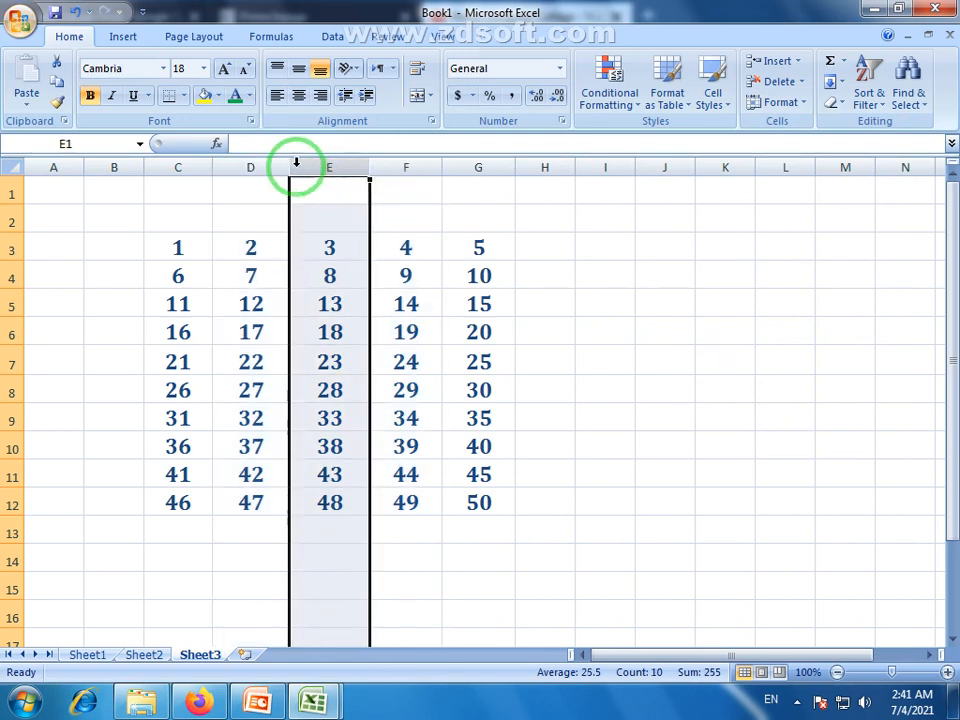
{"action": "left_click", "coordinate": [267, 163]}
{"action": "left_click", "coordinate": [310, 164]}
{"action": "left_click", "coordinate": [398, 164]}
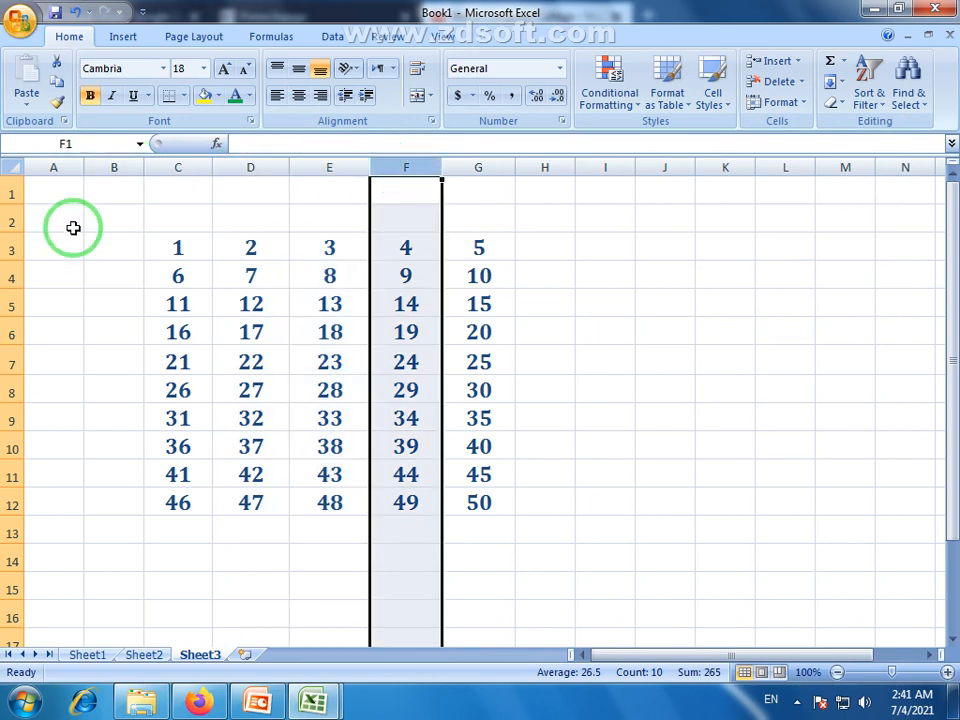
Select cell E4 holding 8 and show the Format menu's Hide & Unhide options.
{"action": "left_click", "coordinate": [356, 281]}
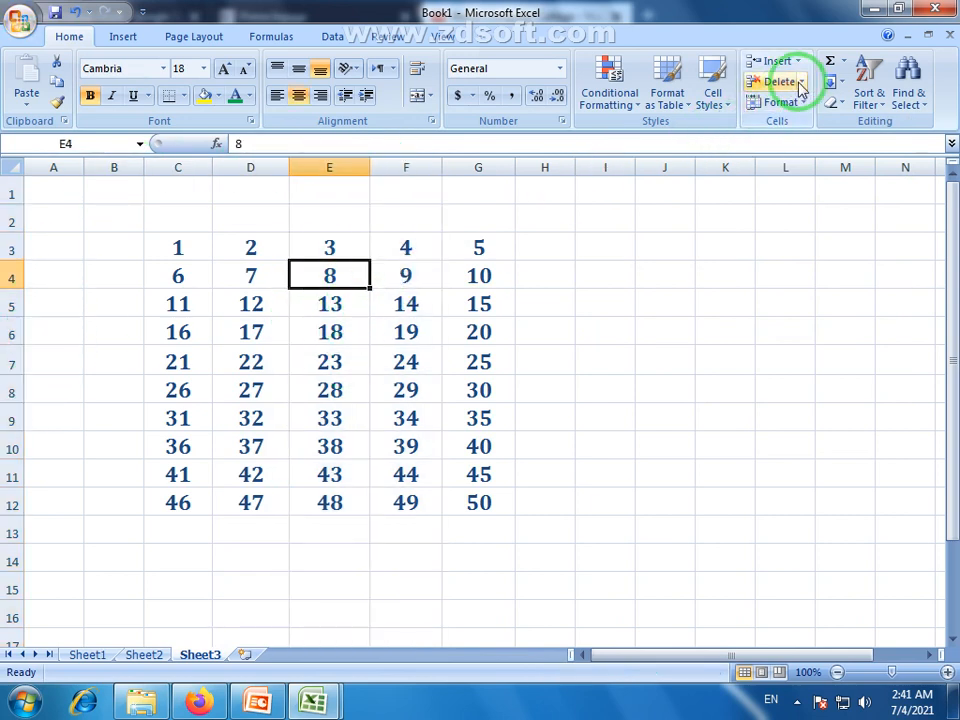
{"action": "left_click", "coordinate": [806, 113]}
{"action": "mouse_move", "coordinate": [778, 274]}
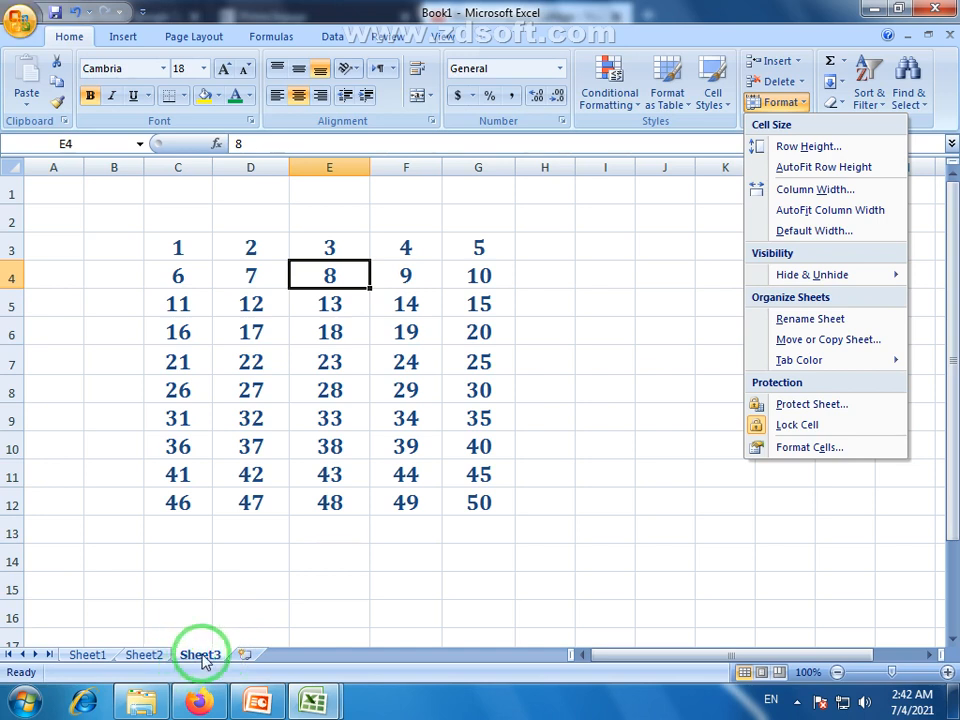
Rename Sheet3 to 'xyz' using Format > Rename Sheet.
{"action": "left_click", "coordinate": [836, 331]}
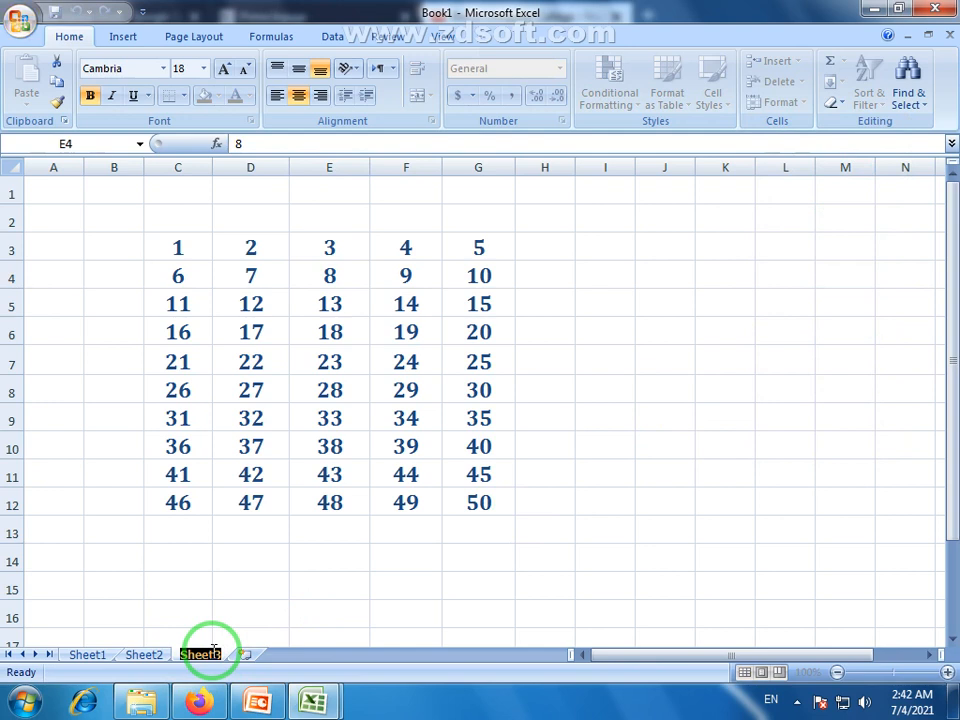
{"action": "type", "text": "xyz"}
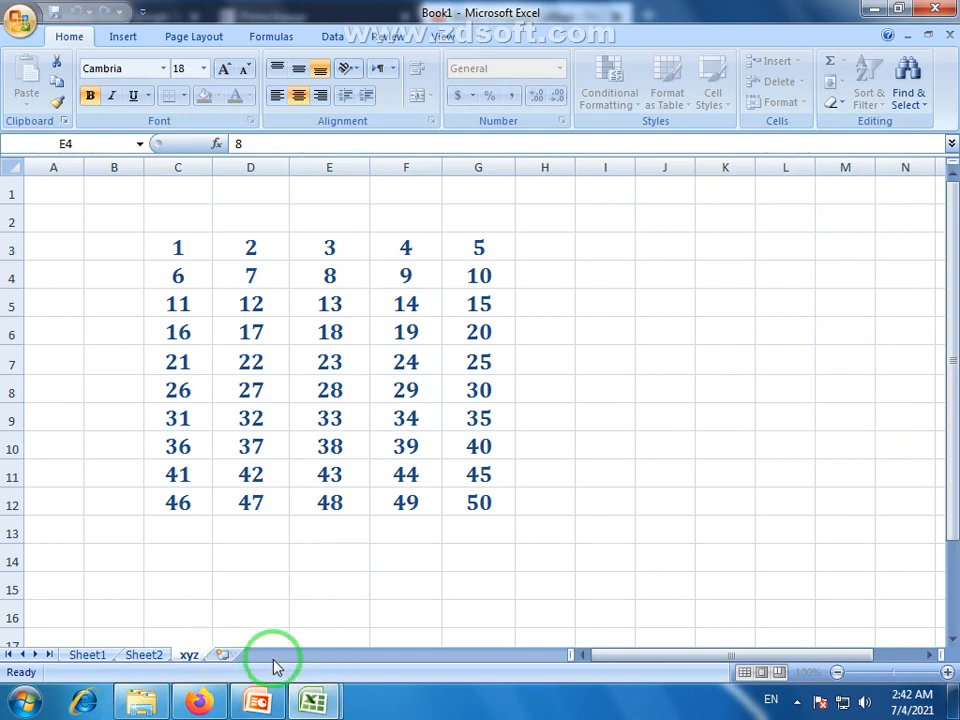
{"action": "key", "text": "Return"}
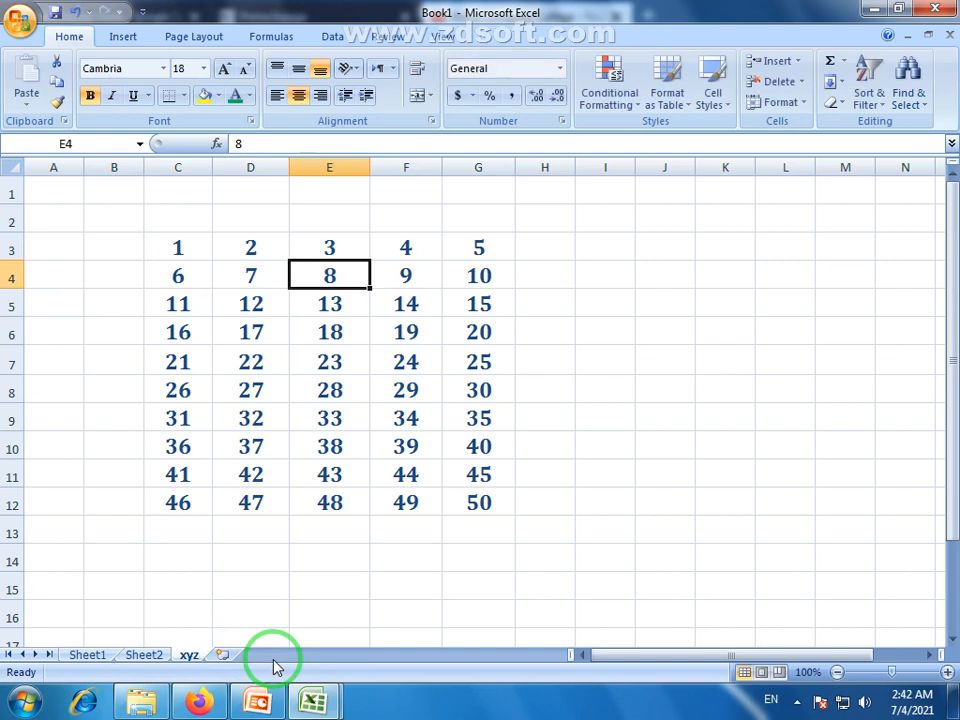
Rename the xyz sheet to 'abc' from its tab's right-click menu.
{"action": "double_click", "coordinate": [190, 656]}
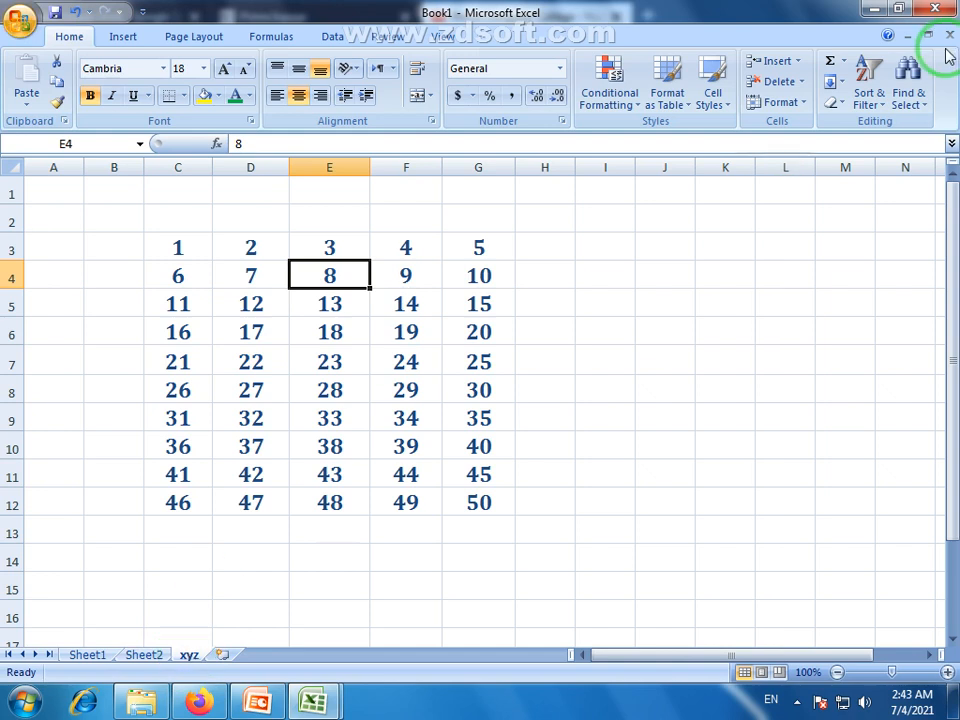
{"action": "right_click", "coordinate": [191, 657]}
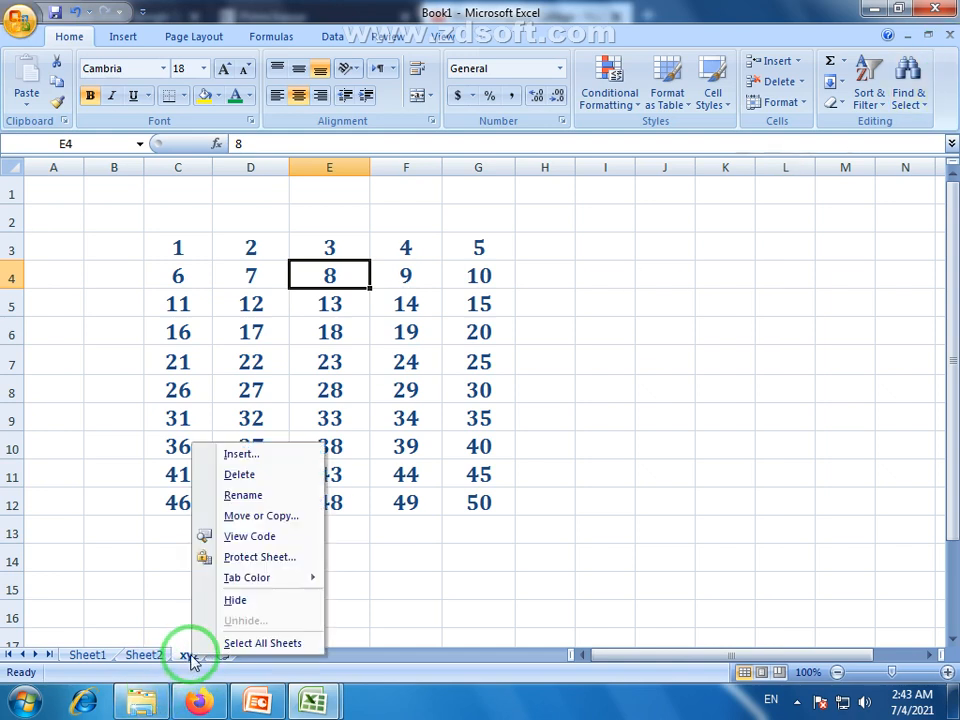
{"action": "left_click", "coordinate": [259, 504]}
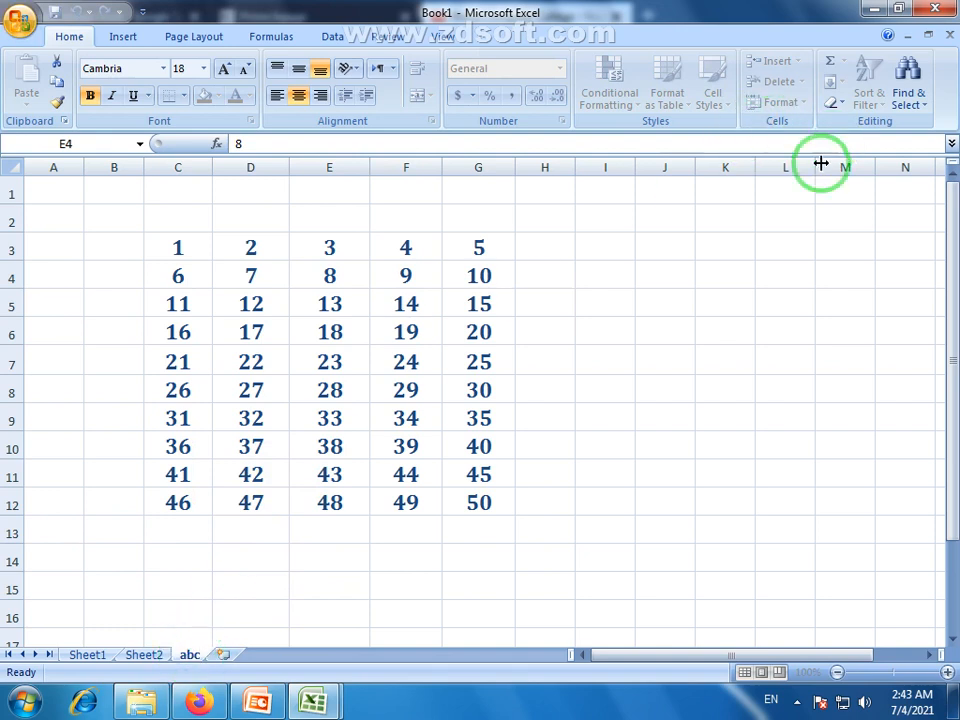
{"action": "left_click", "coordinate": [644, 452]}
{"action": "left_click", "coordinate": [782, 102]}
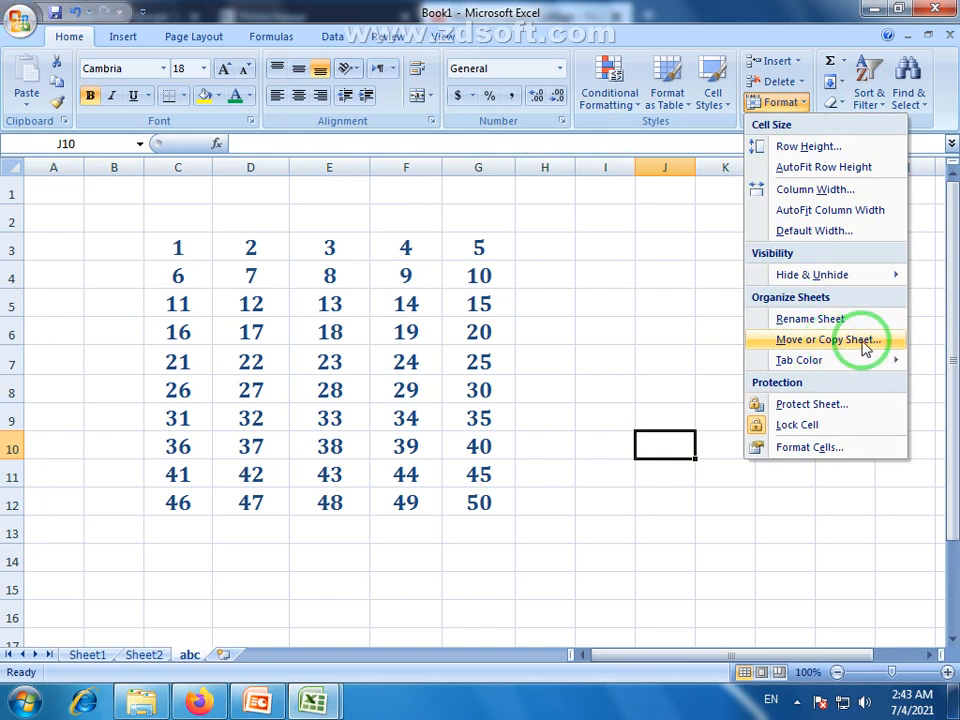
Select cell D11 holding 42 and open the Move or Copy dialog for the abc sheet.
{"action": "left_click", "coordinate": [190, 658]}
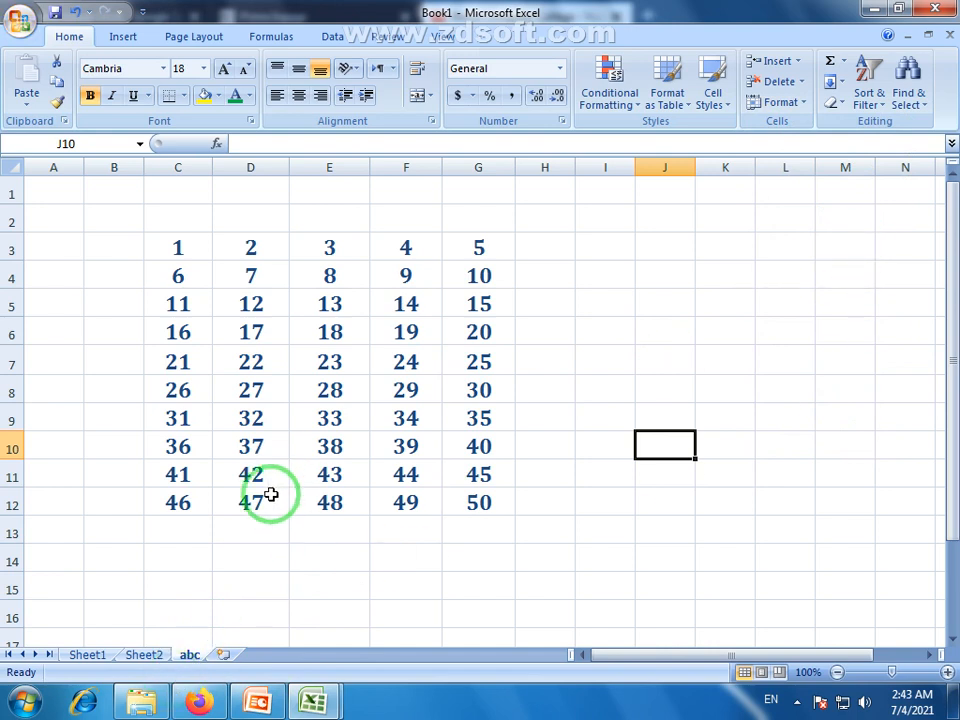
{"action": "left_click", "coordinate": [250, 613]}
{"action": "left_click", "coordinate": [283, 469]}
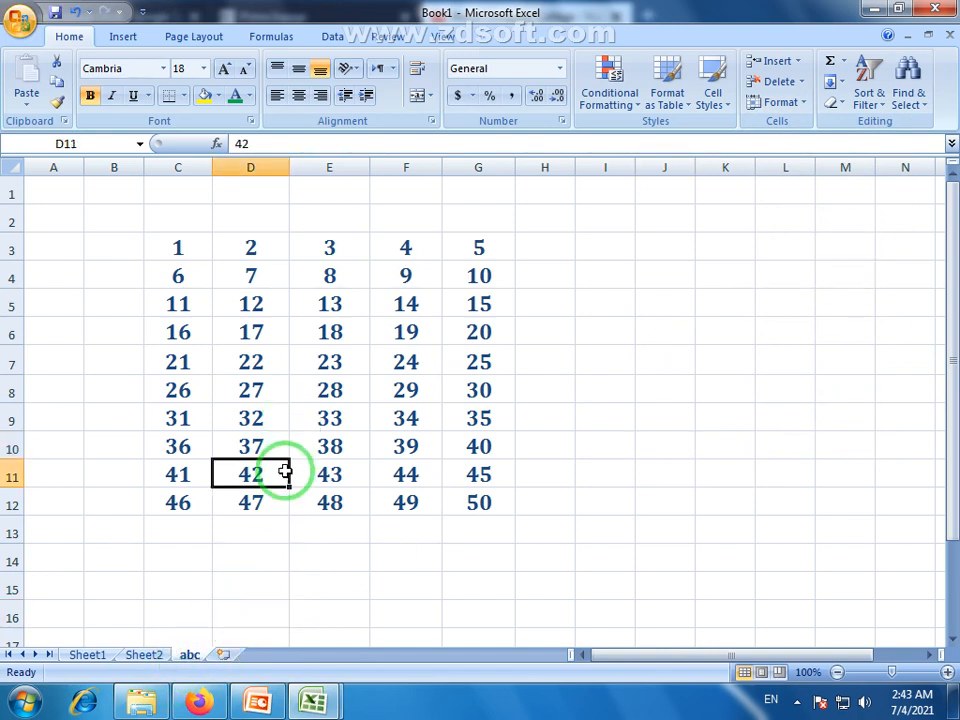
{"action": "left_click", "coordinate": [806, 104]}
{"action": "left_click", "coordinate": [836, 339]}
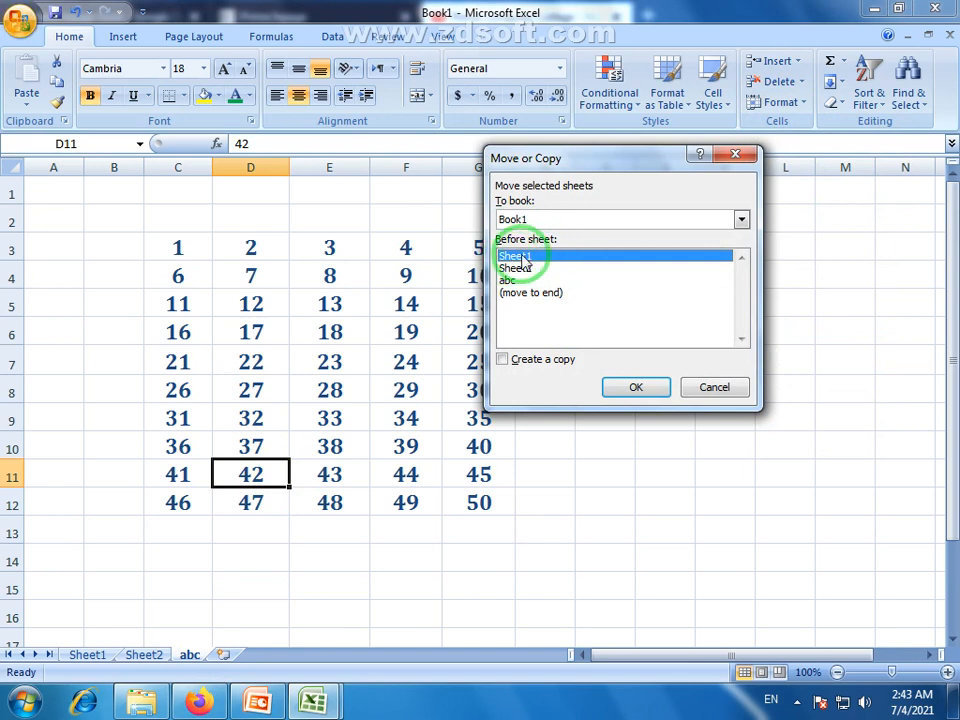
Move abc between Sheet1 and Sheet2, then switch between the tabs to check the new order.
{"action": "left_click", "coordinate": [640, 389]}
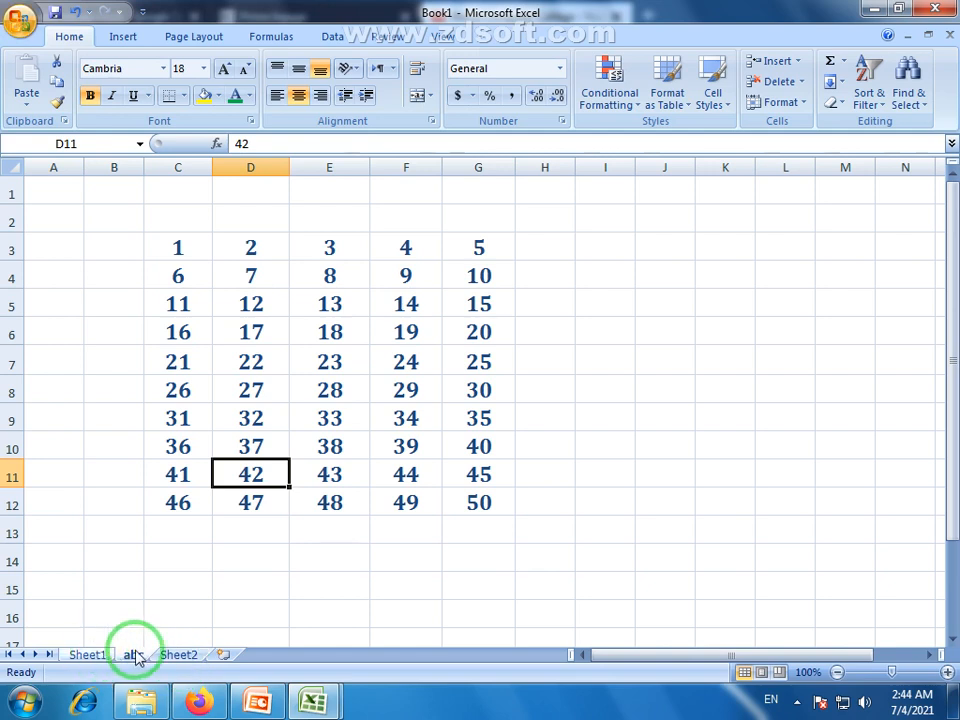
{"action": "left_click", "coordinate": [785, 102]}
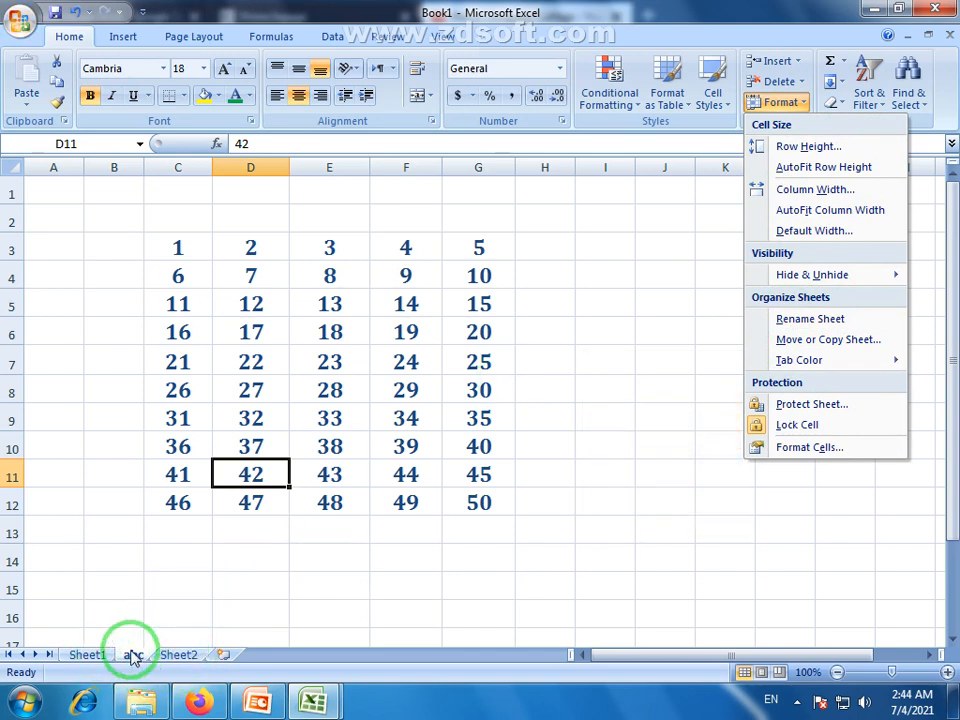
{"action": "left_click", "coordinate": [97, 657]}
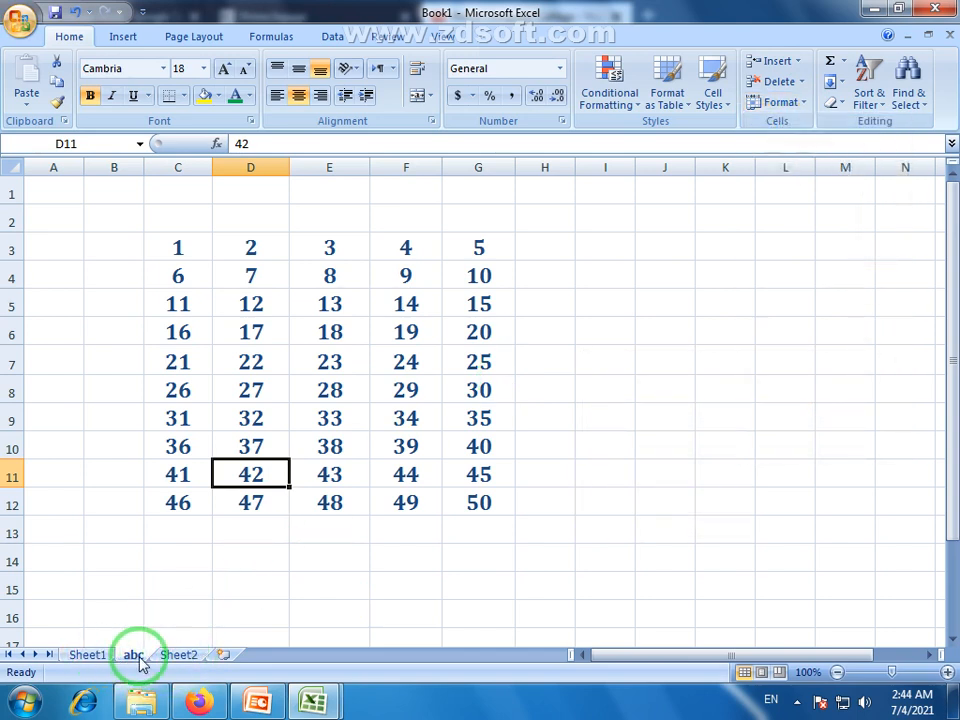
{"action": "left_click", "coordinate": [133, 657]}
{"action": "left_click", "coordinate": [86, 656]}
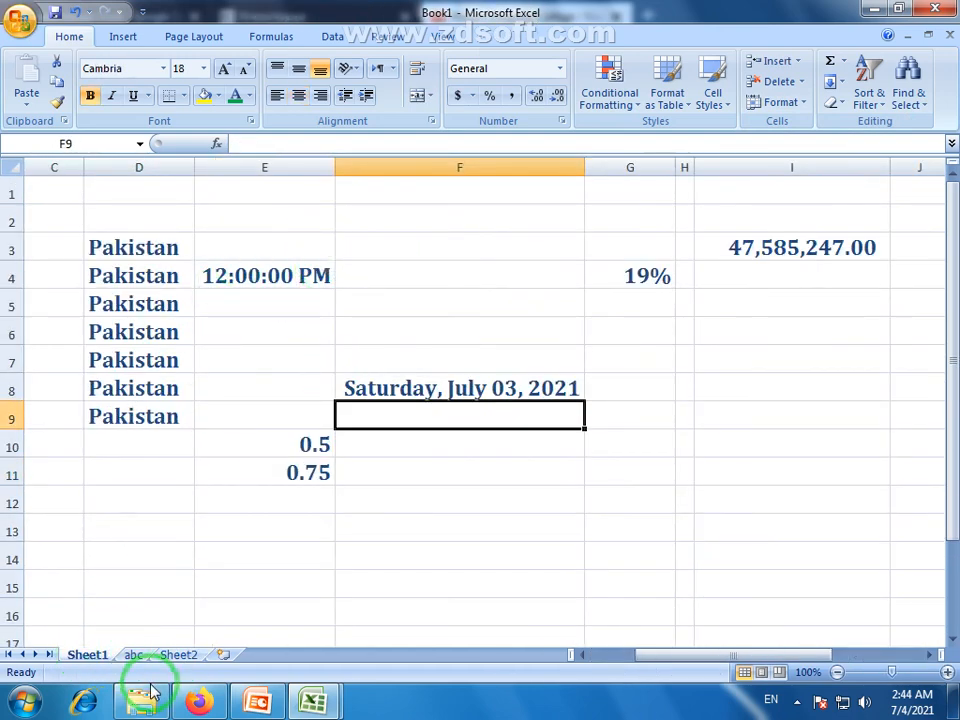
{"action": "left_click", "coordinate": [132, 655]}
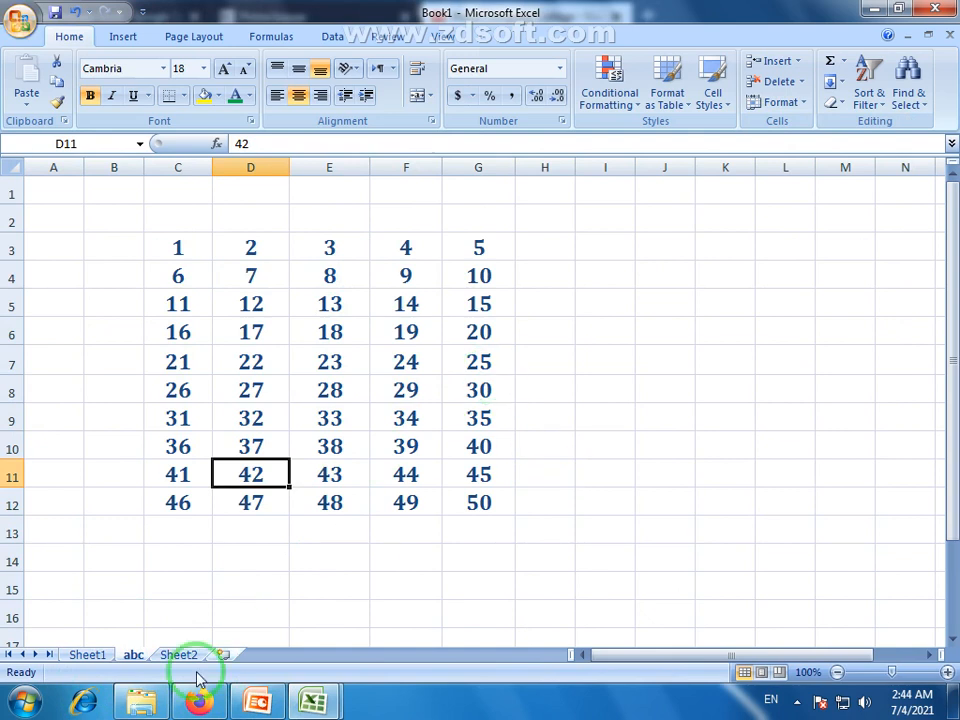
{"action": "left_click", "coordinate": [793, 106]}
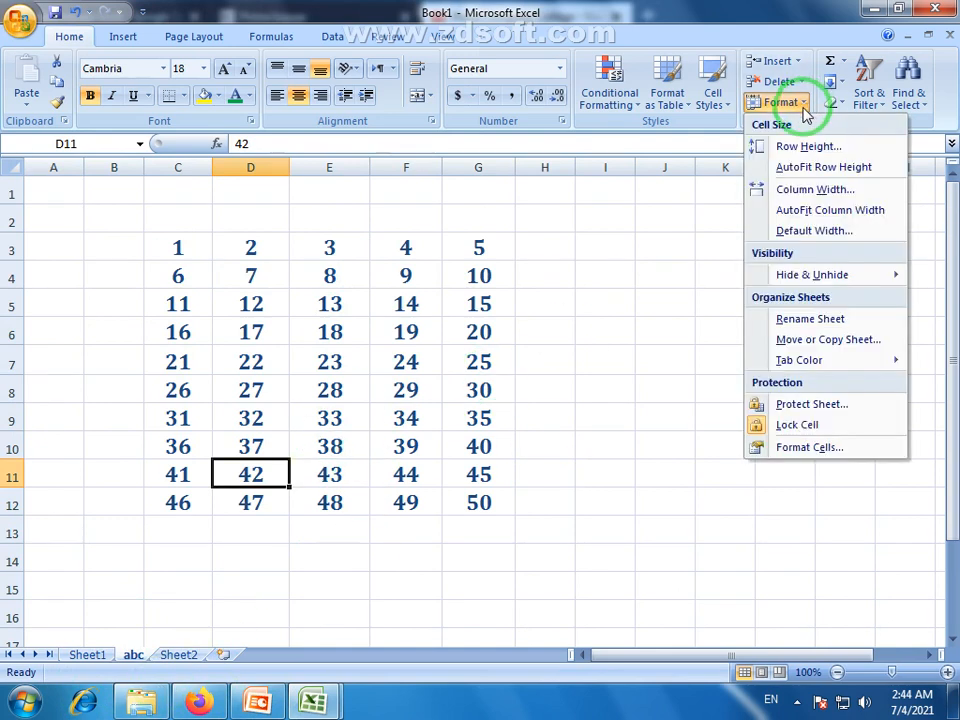
Colour the abc sheet tab red and the Sheet2 tab green via Format > Tab Color.
{"action": "mouse_move", "coordinate": [803, 366]}
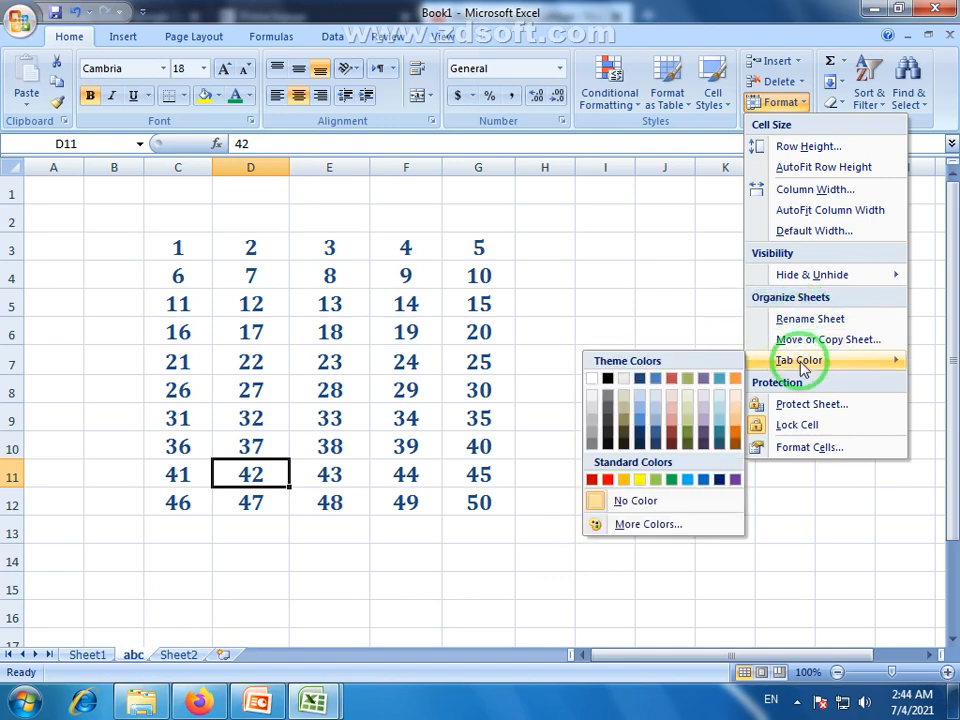
{"action": "left_click", "coordinate": [610, 481]}
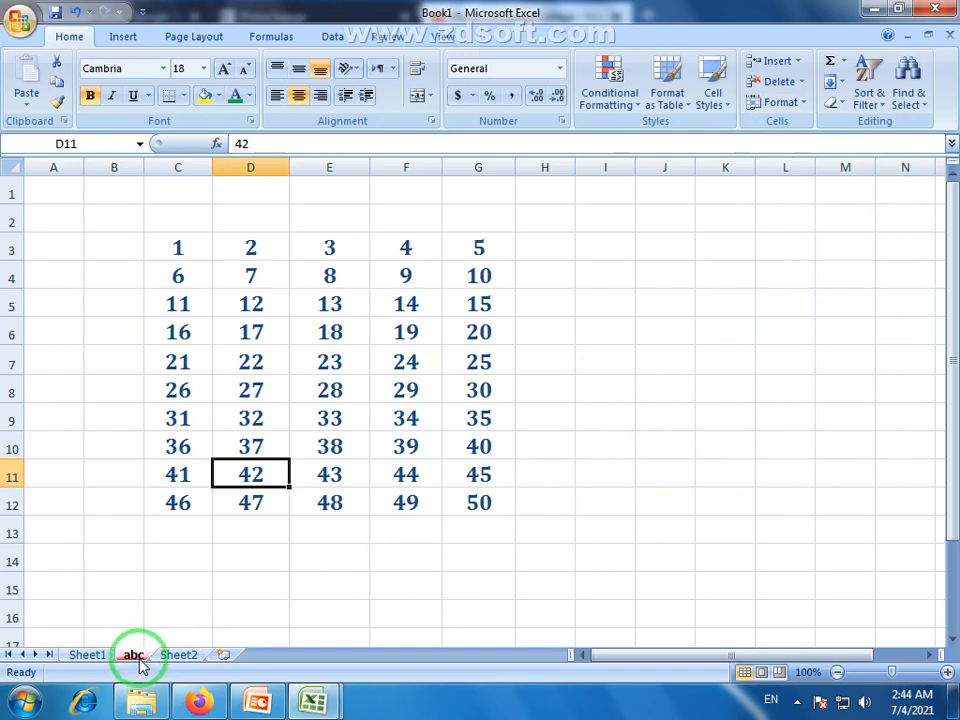
{"action": "left_click", "coordinate": [176, 654]}
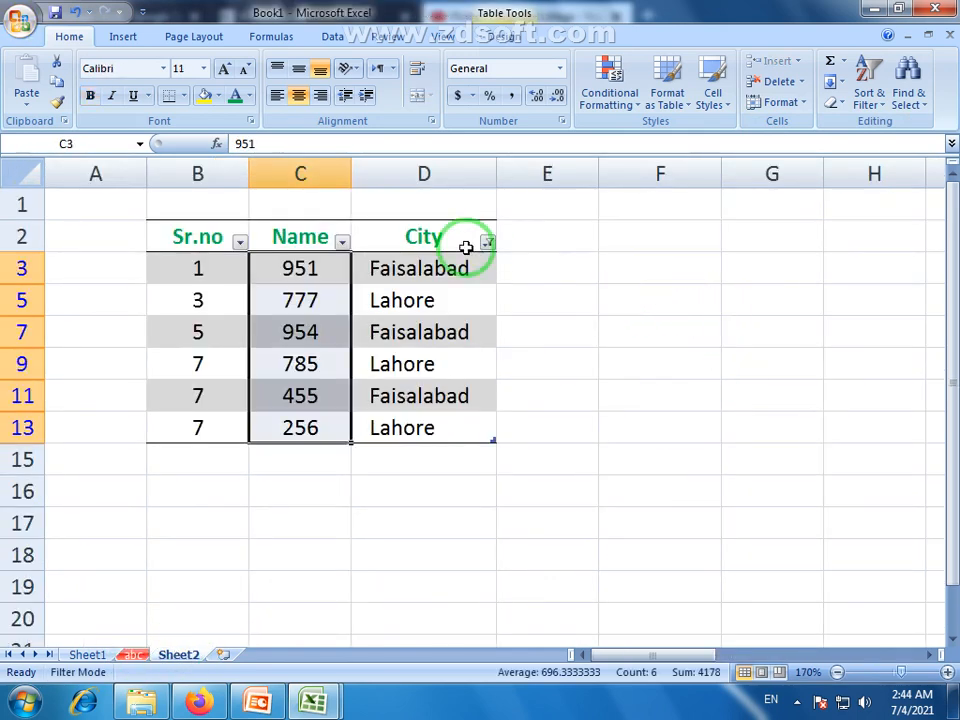
{"action": "left_click", "coordinate": [800, 102]}
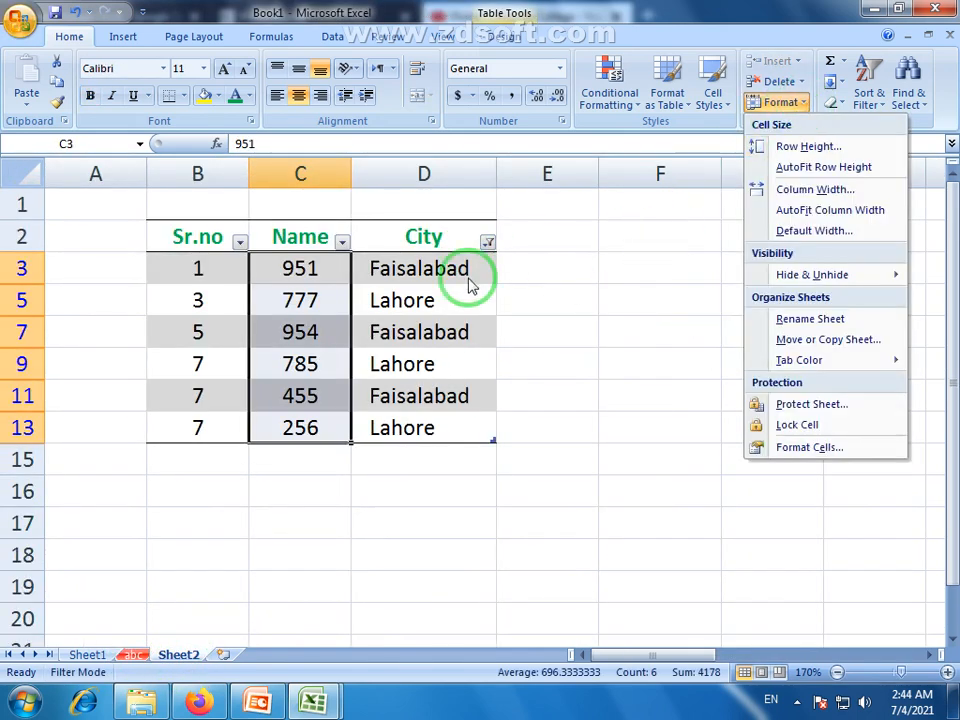
{"action": "mouse_move", "coordinate": [783, 368]}
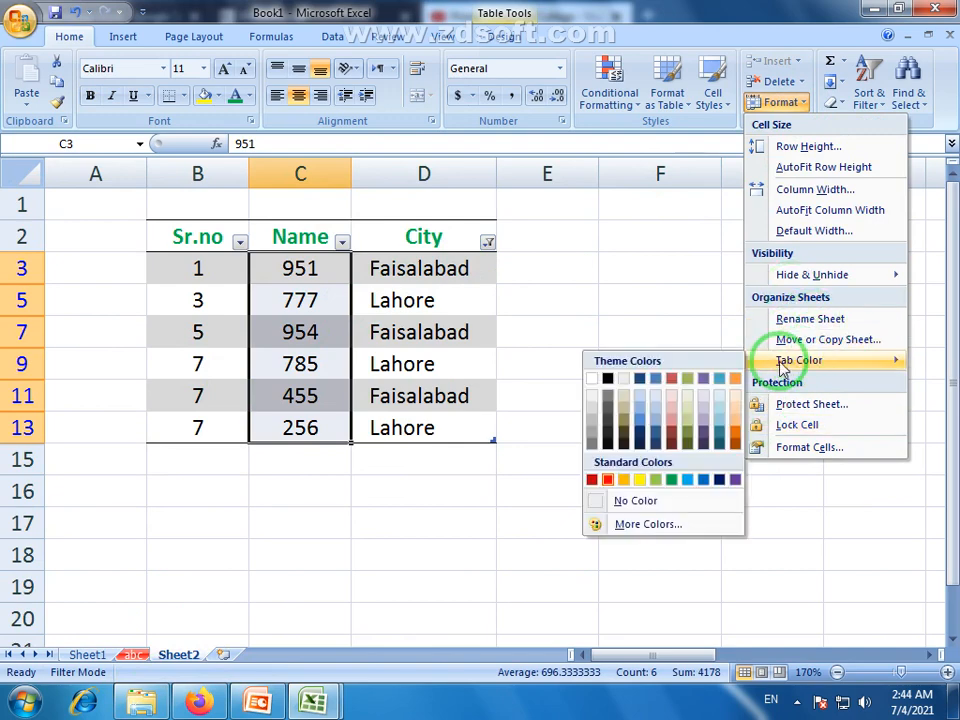
{"action": "left_click", "coordinate": [672, 481]}
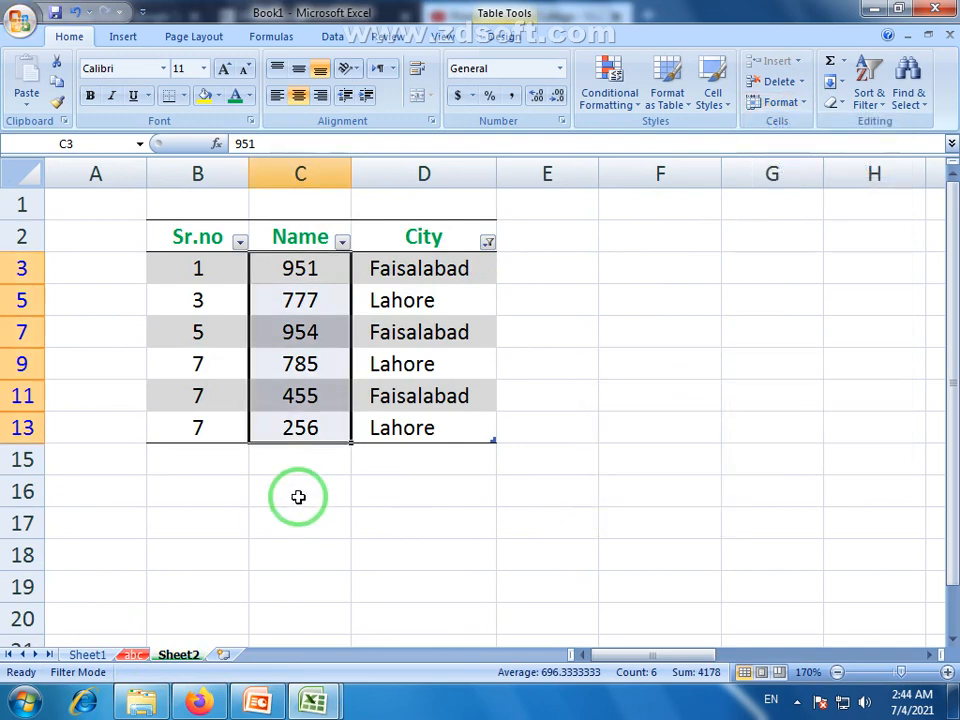
Colour the Sheet1 tab yellow, then select empty cell E16.
{"action": "left_click", "coordinate": [82, 655]}
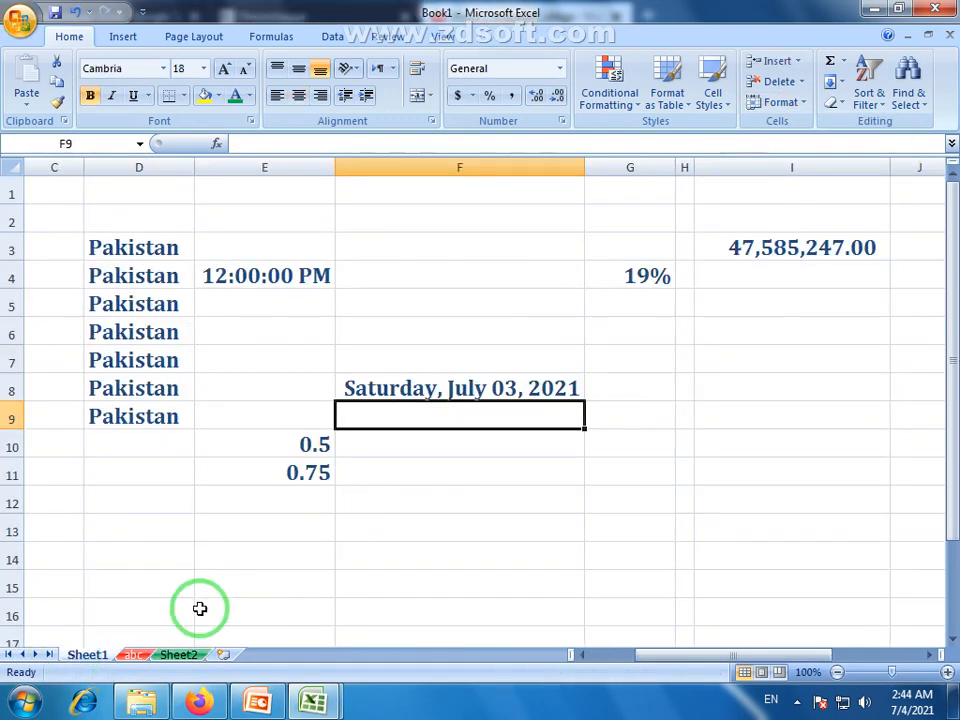
{"action": "left_click", "coordinate": [805, 108]}
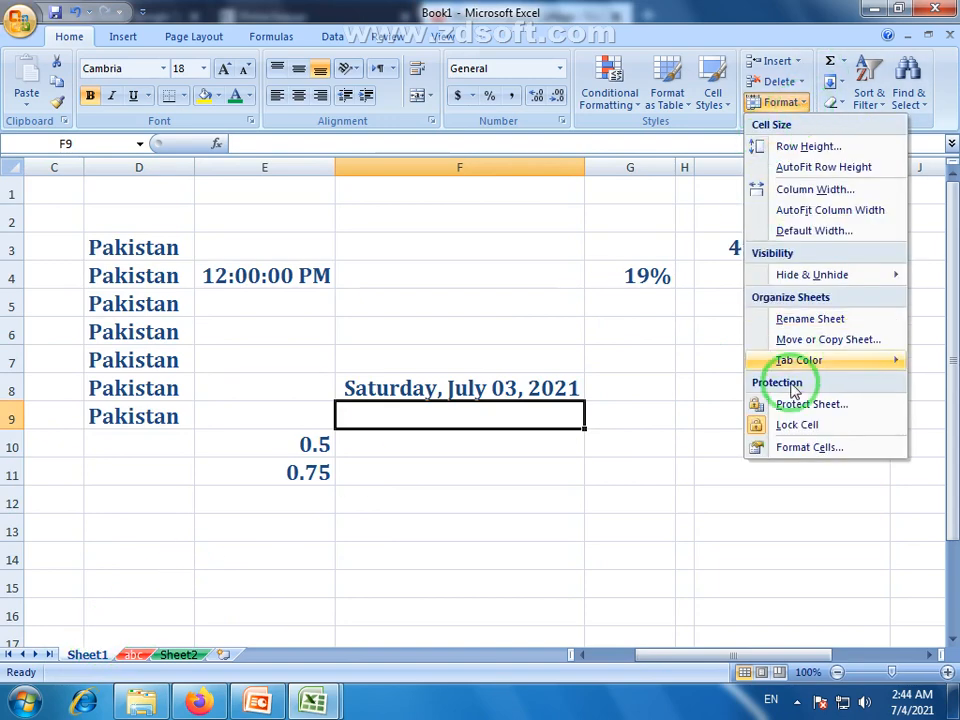
{"action": "mouse_move", "coordinate": [825, 366]}
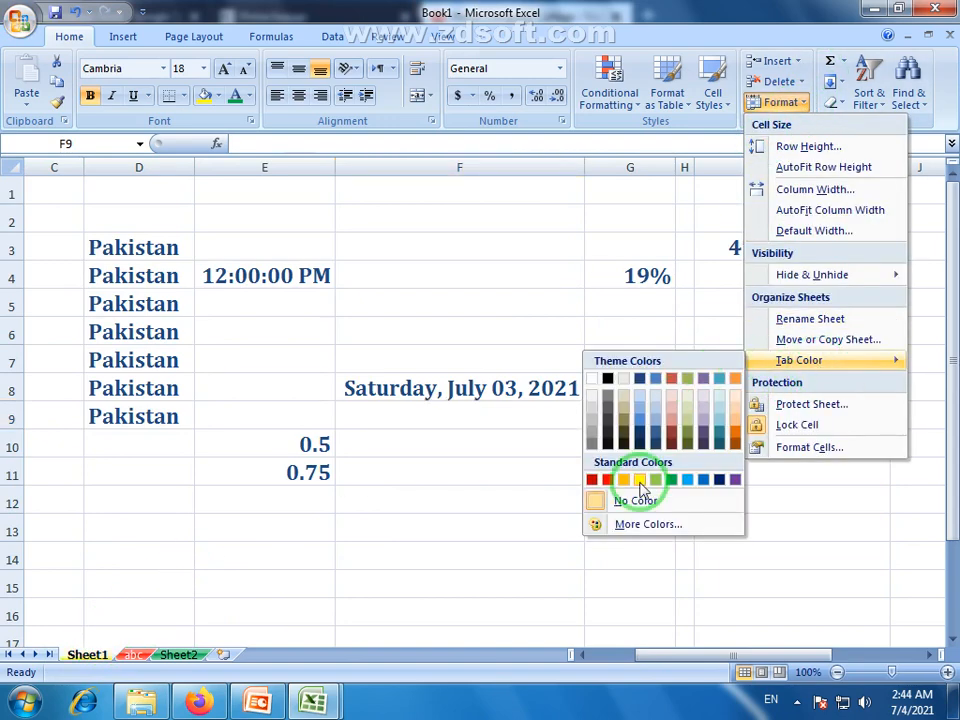
{"action": "left_click", "coordinate": [641, 481]}
{"action": "left_click", "coordinate": [320, 606]}
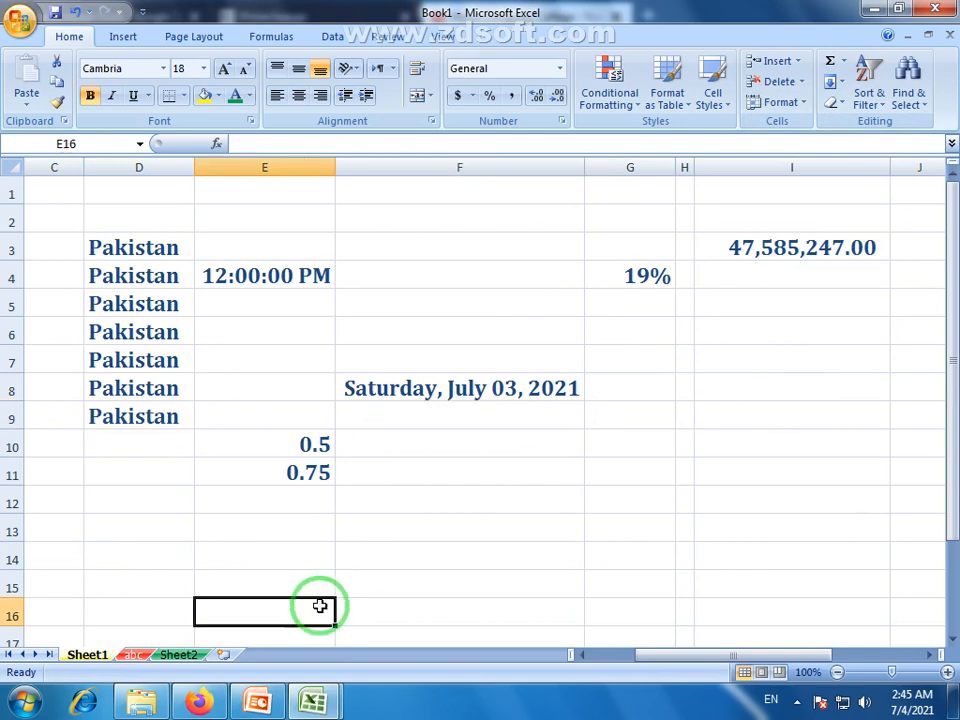
Cycle repeatedly through the yellow Sheet1, red abc and green Sheet2 tabs, ending on abc's 1–50 grid.
{"action": "left_click", "coordinate": [178, 654]}
{"action": "left_click", "coordinate": [132, 654]}
{"action": "left_click", "coordinate": [100, 655]}
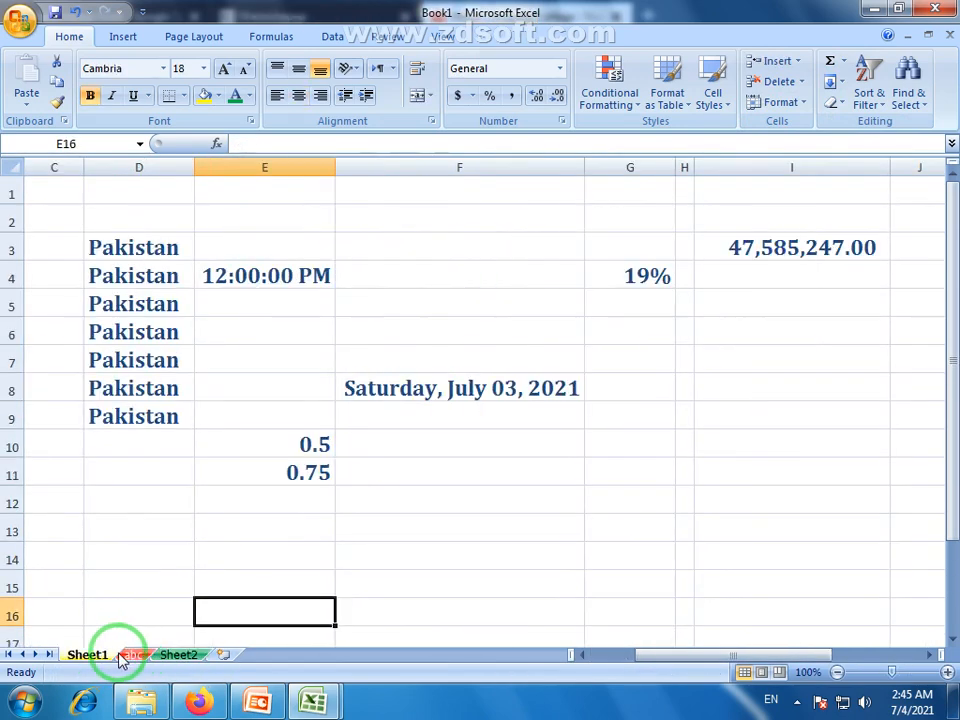
{"action": "left_click", "coordinate": [132, 654]}
{"action": "left_click", "coordinate": [178, 654]}
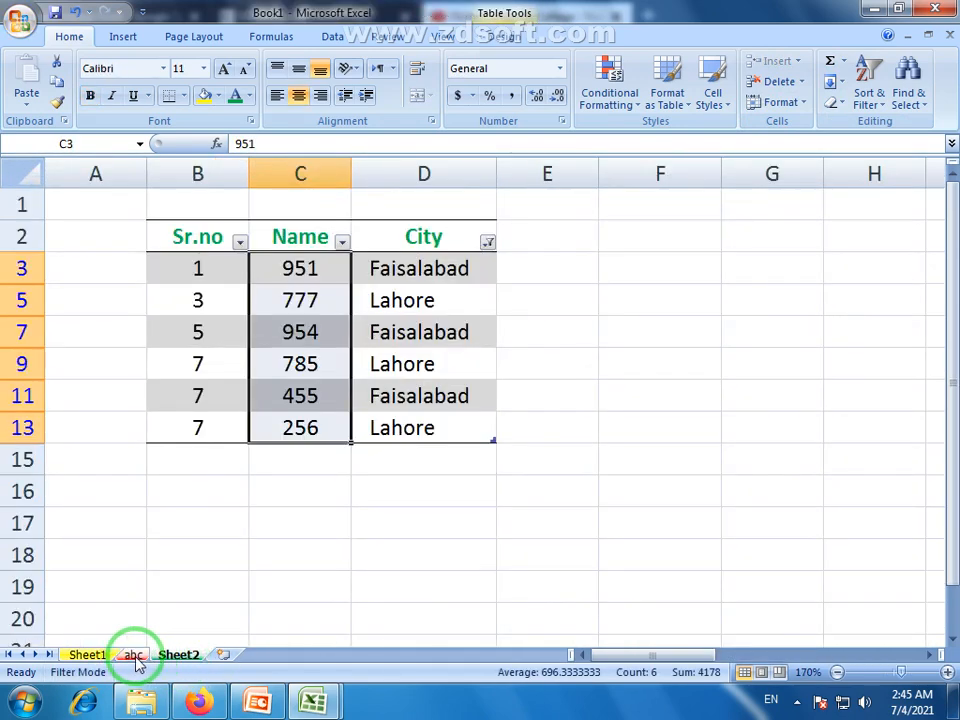
{"action": "left_click", "coordinate": [133, 655]}
{"action": "left_click", "coordinate": [87, 655]}
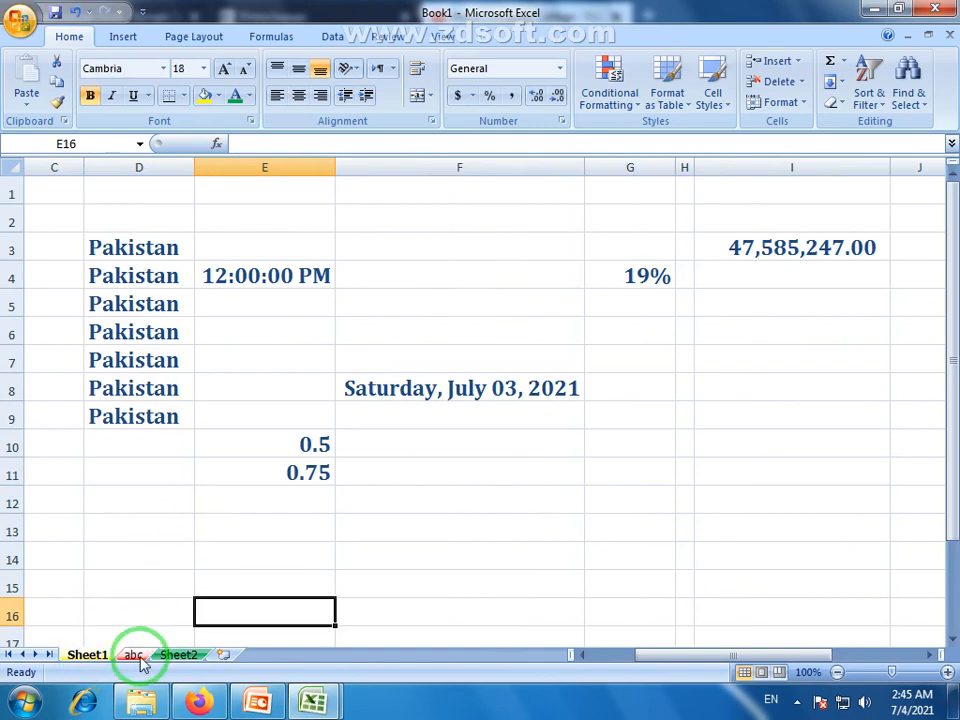
{"action": "left_click", "coordinate": [137, 656]}
{"action": "left_click", "coordinate": [176, 654]}
{"action": "left_click", "coordinate": [130, 654]}
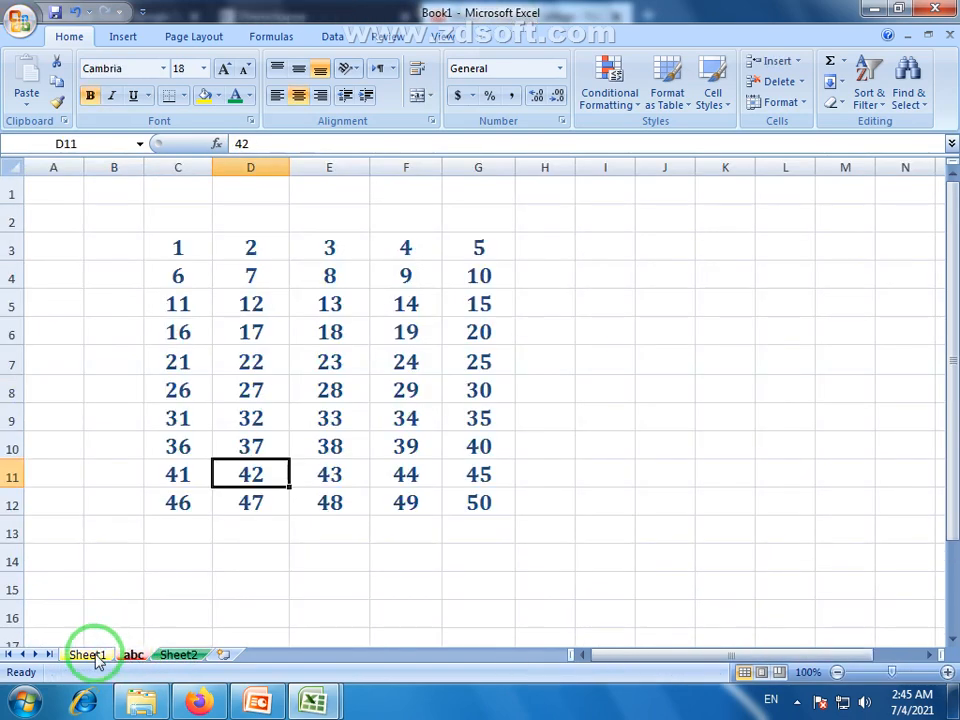
{"action": "left_click", "coordinate": [93, 657]}
{"action": "left_click", "coordinate": [128, 656]}
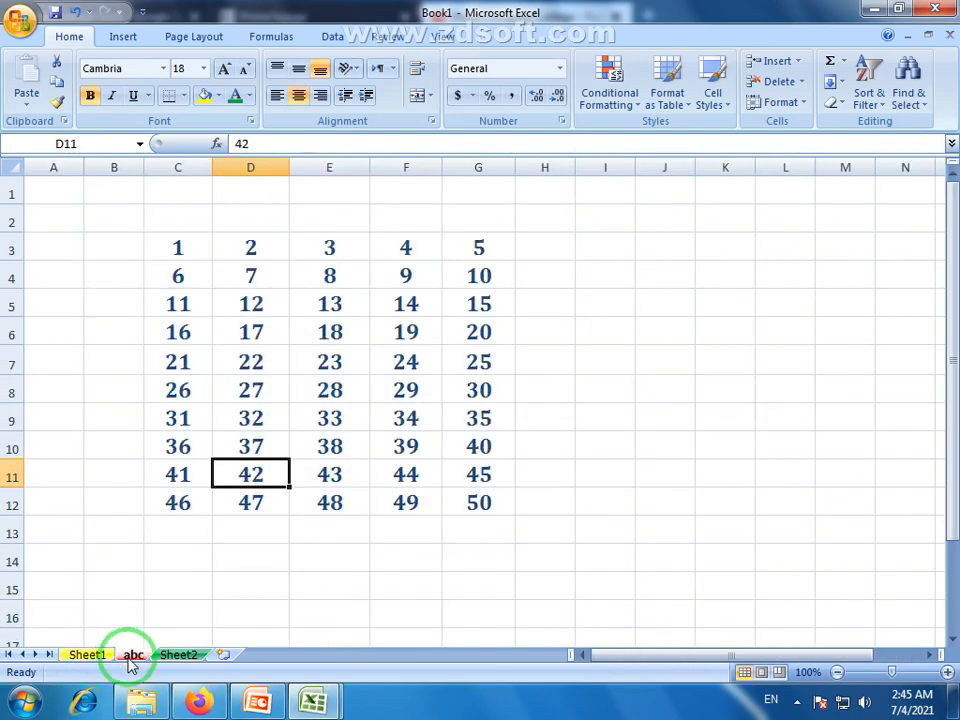
{"action": "left_click", "coordinate": [180, 657]}
{"action": "left_click", "coordinate": [133, 655]}
{"action": "left_click", "coordinate": [93, 657]}
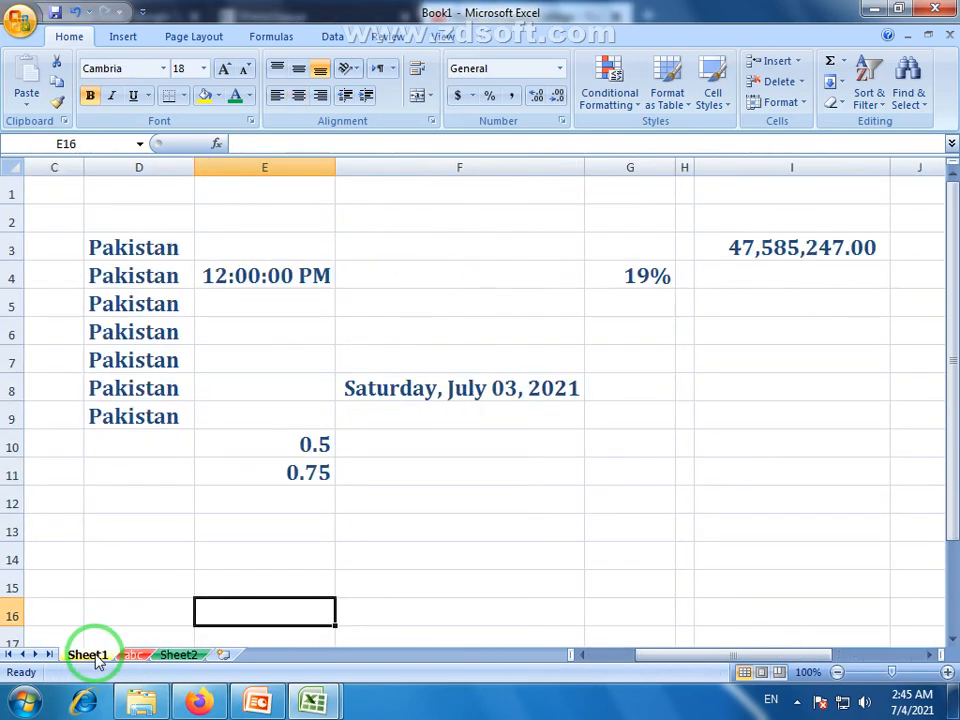
{"action": "left_click", "coordinate": [133, 656]}
{"action": "left_click", "coordinate": [176, 656]}
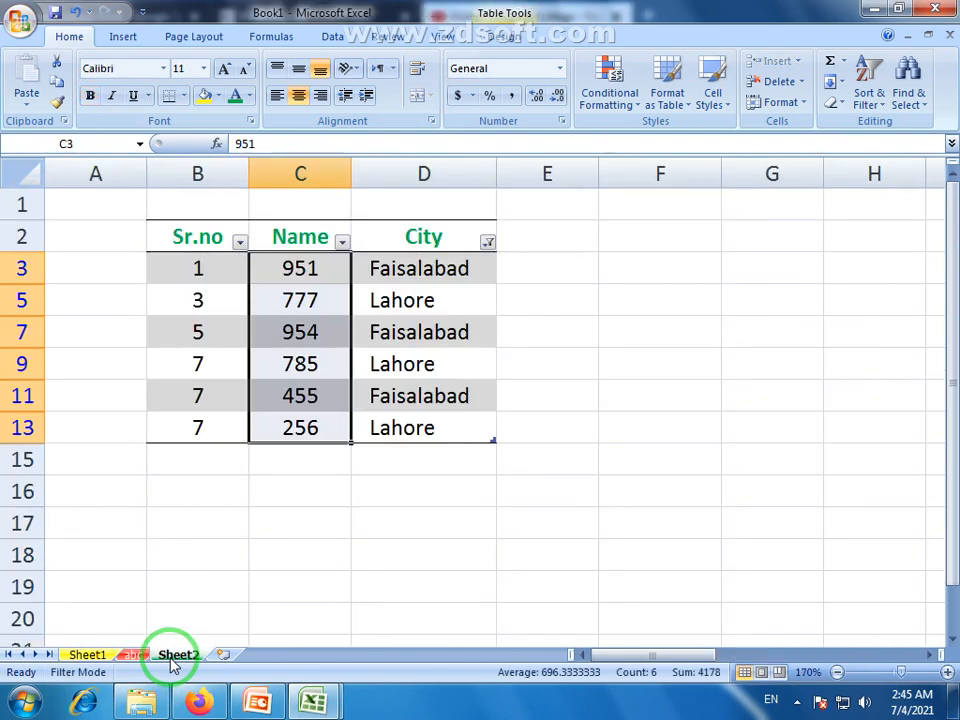
{"action": "left_click", "coordinate": [133, 656]}
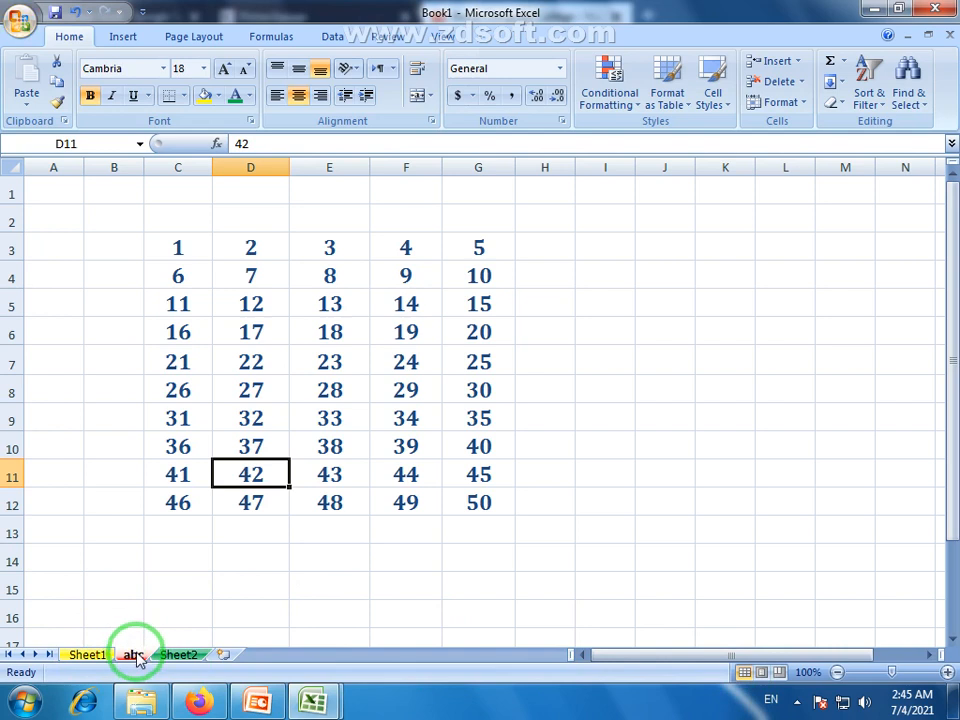
{"action": "left_click", "coordinate": [180, 656]}
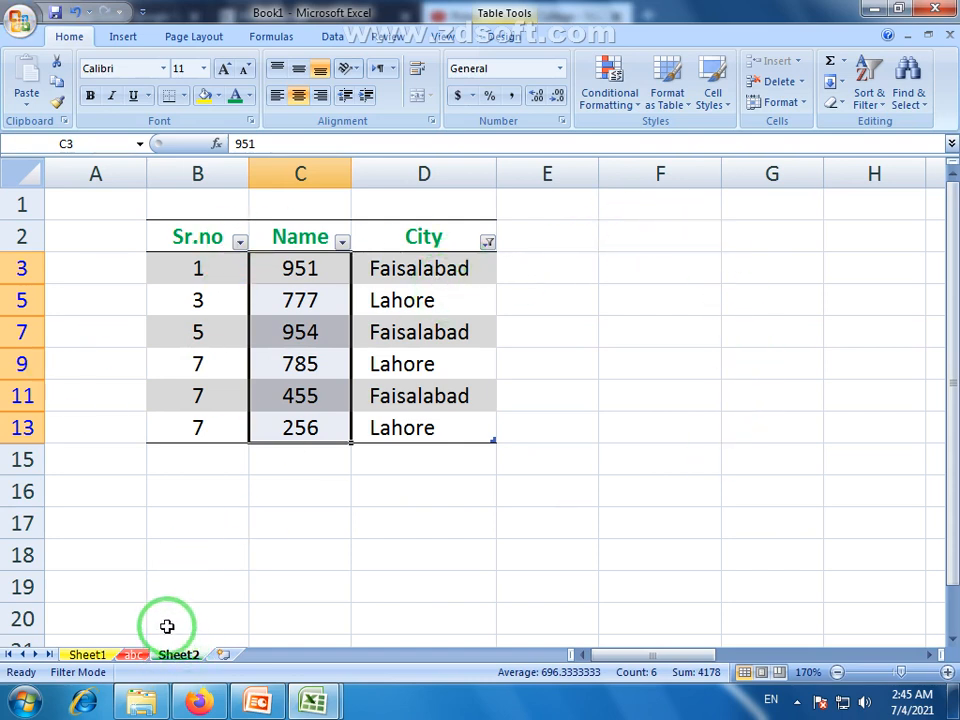
{"action": "left_click", "coordinate": [133, 655]}
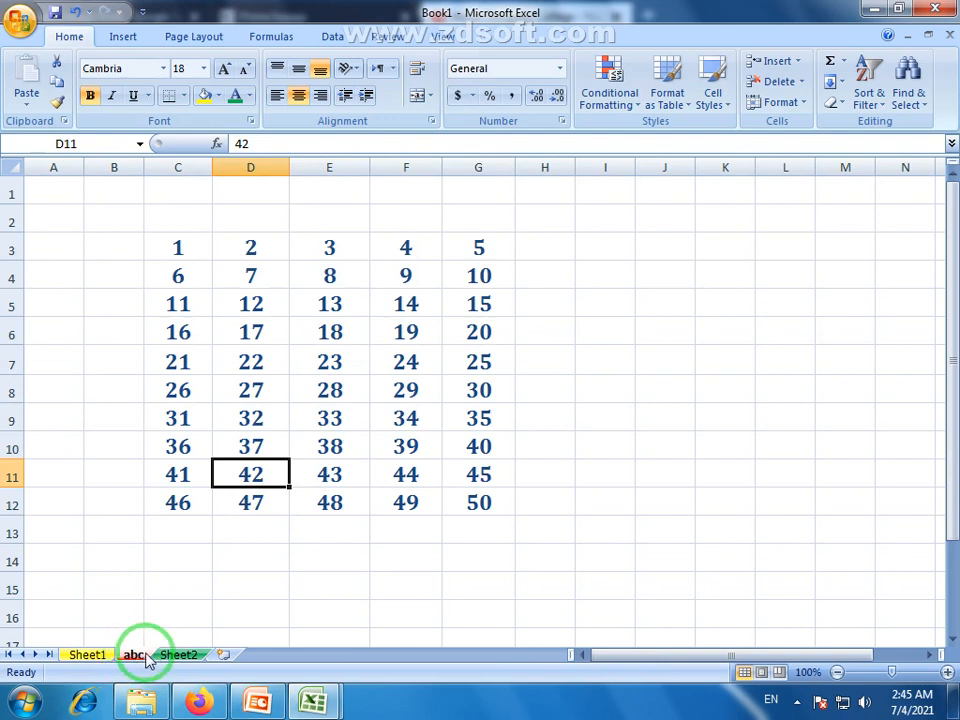
Select abc's C3:G12 number grid, then select D3:E8 on Sheet1 and deselect.
{"action": "left_click_drag", "start_coordinate": [193, 240], "coordinate": [486, 506]}
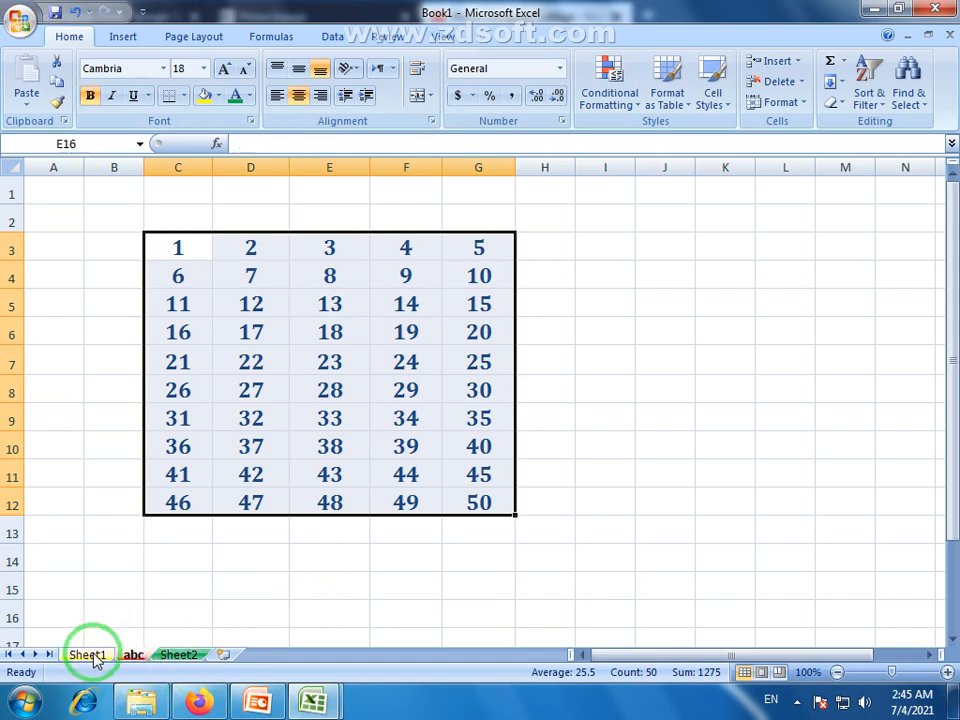
{"action": "left_click", "coordinate": [95, 658]}
{"action": "left_click_drag", "start_coordinate": [135, 244], "coordinate": [389, 526]}
{"action": "left_click", "coordinate": [321, 606]}
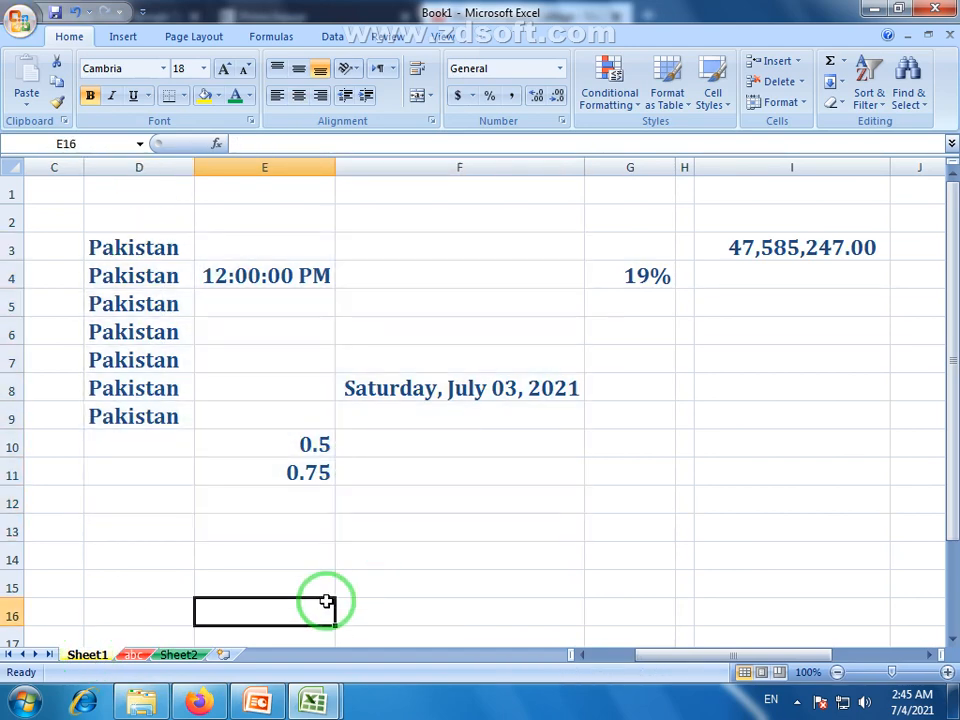
Flip between the Sheet2, abc and Sheet1 tabs, finishing on Sheet2's filtered Sr.no/Name/City table.
{"action": "left_click", "coordinate": [165, 655]}
{"action": "left_click", "coordinate": [130, 655]}
{"action": "left_click", "coordinate": [95, 655]}
{"action": "left_click", "coordinate": [130, 655]}
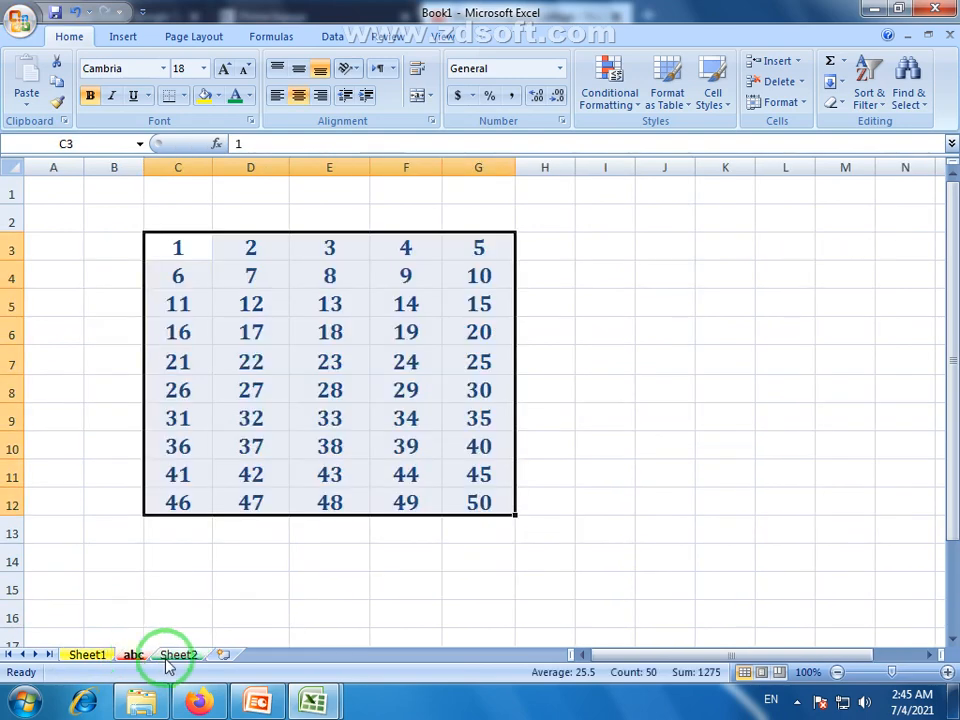
{"action": "left_click", "coordinate": [172, 655]}
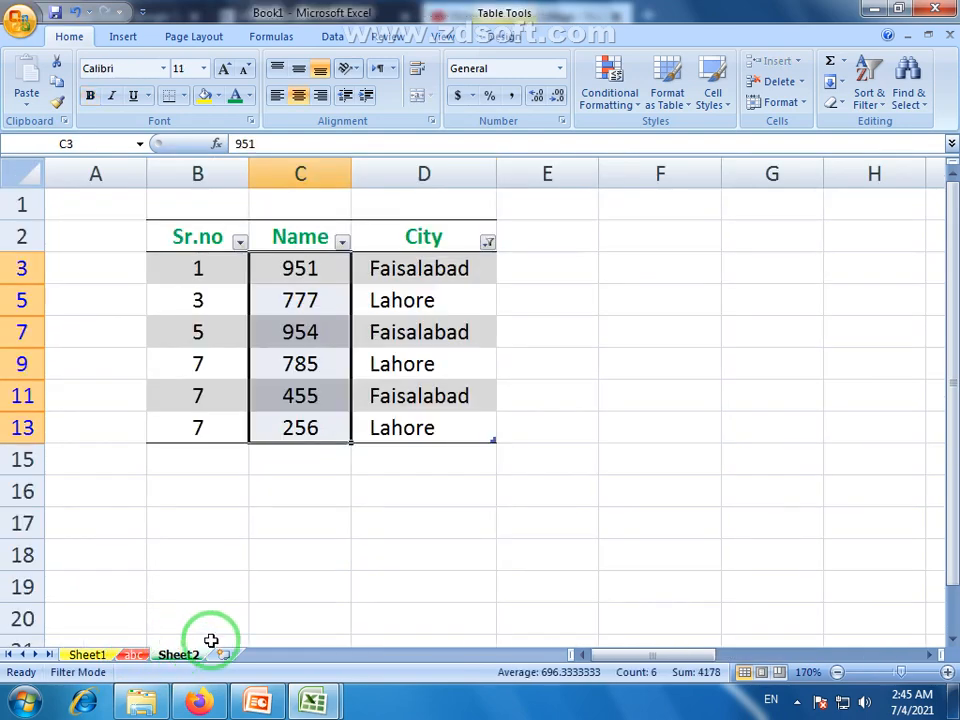
{"action": "left_click", "coordinate": [135, 655]}
{"action": "left_click", "coordinate": [95, 655]}
{"action": "left_click", "coordinate": [135, 655]}
{"action": "left_click", "coordinate": [170, 655]}
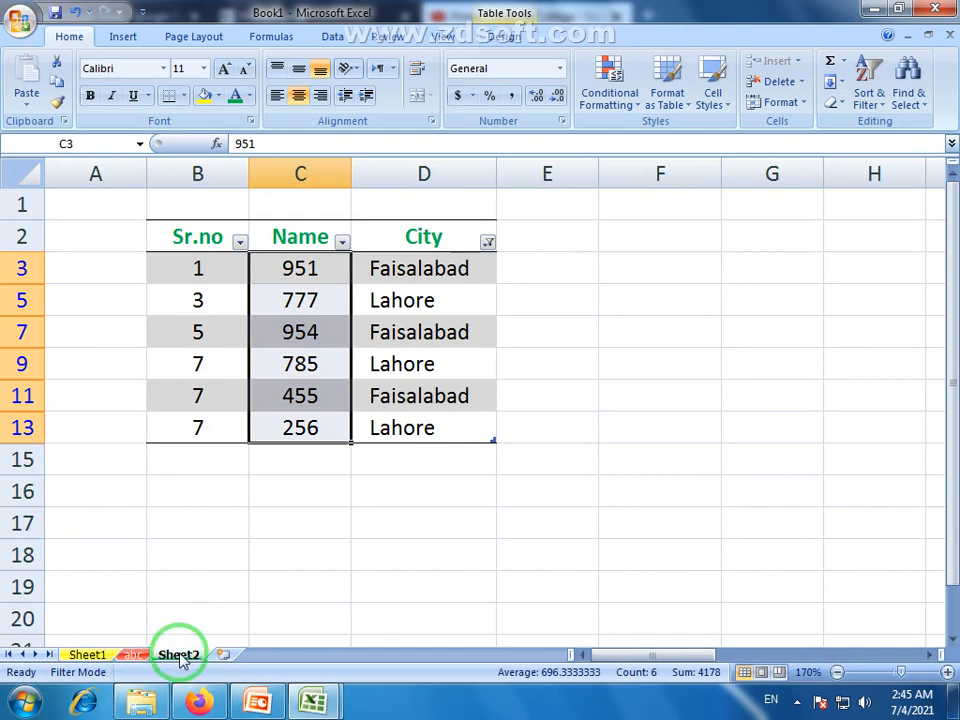
{"action": "left_click", "coordinate": [133, 655]}
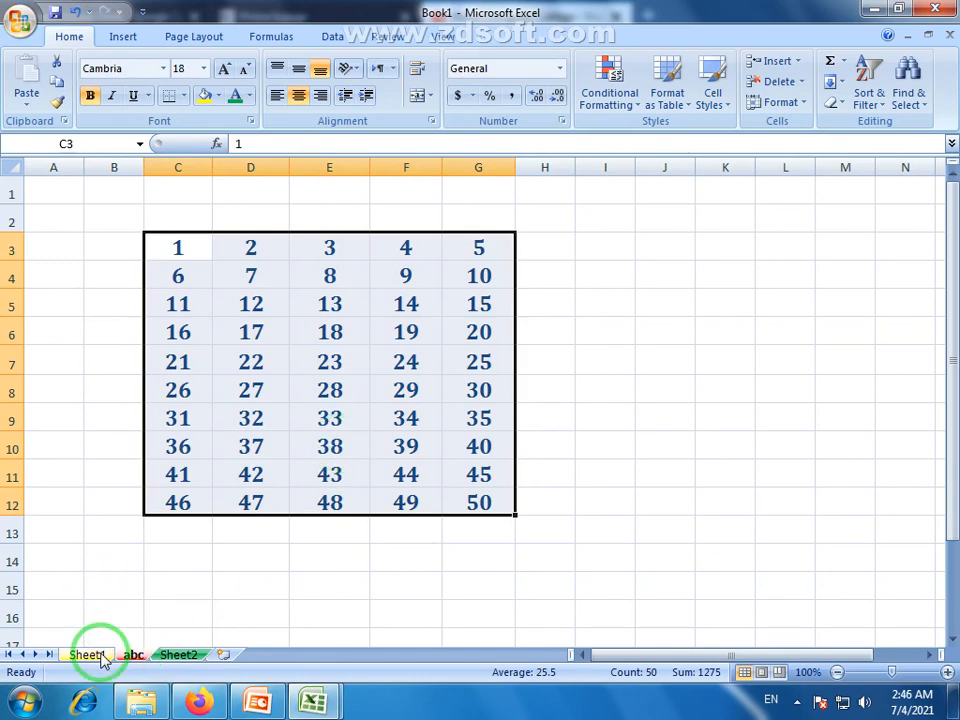
{"action": "left_click", "coordinate": [92, 656]}
{"action": "left_click", "coordinate": [133, 656]}
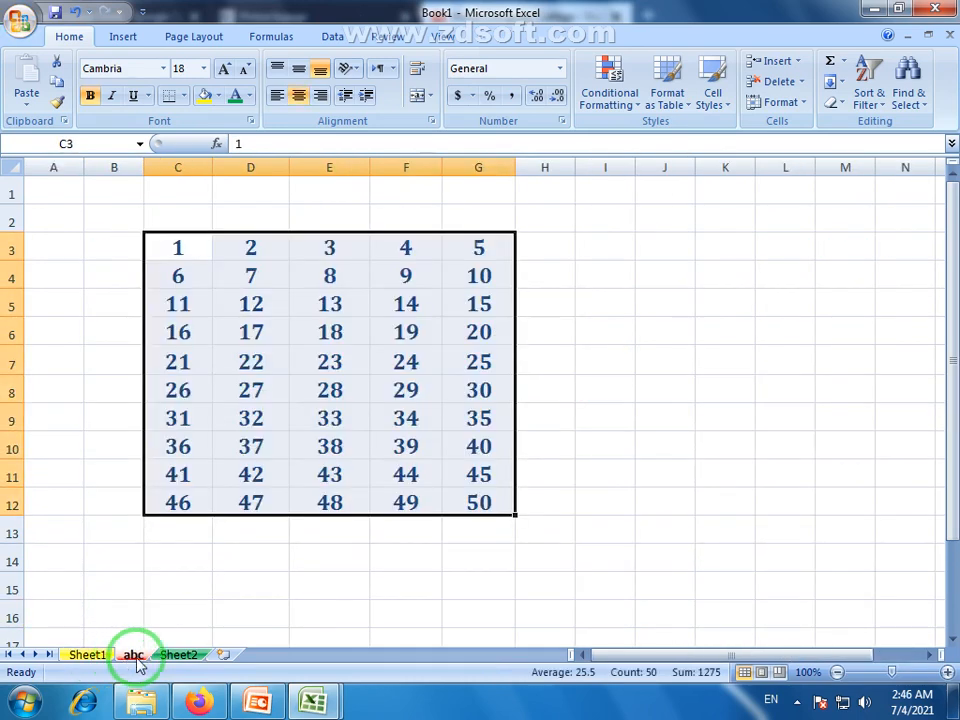
{"action": "left_click", "coordinate": [180, 656]}
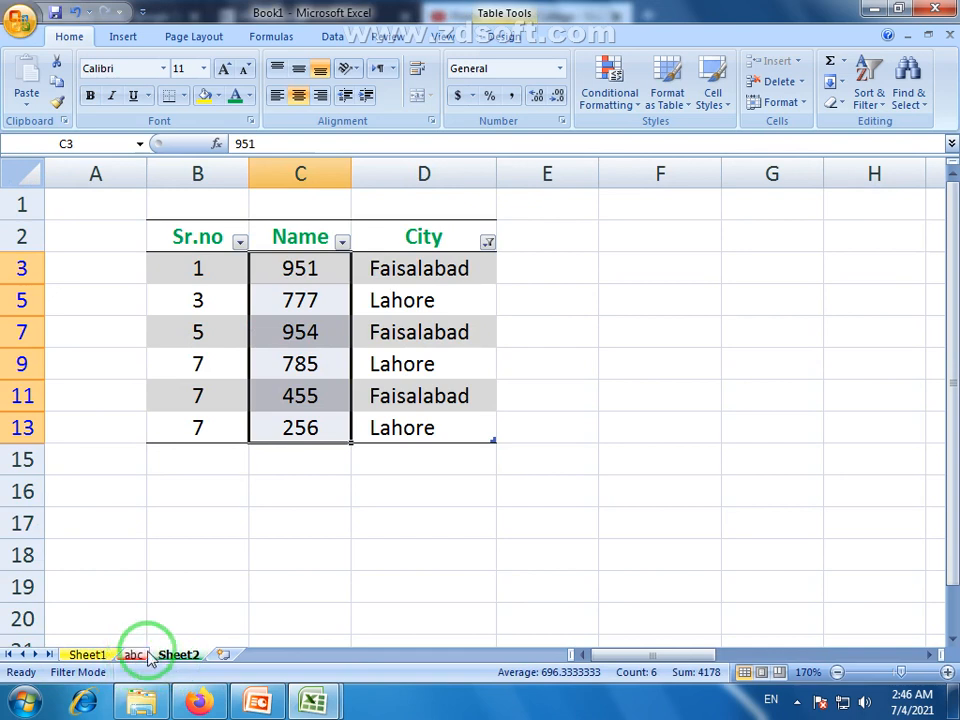
Look through the Home > Format menu twice without choosing anything, ending on abc with C3 selected.
{"action": "left_click", "coordinate": [797, 108]}
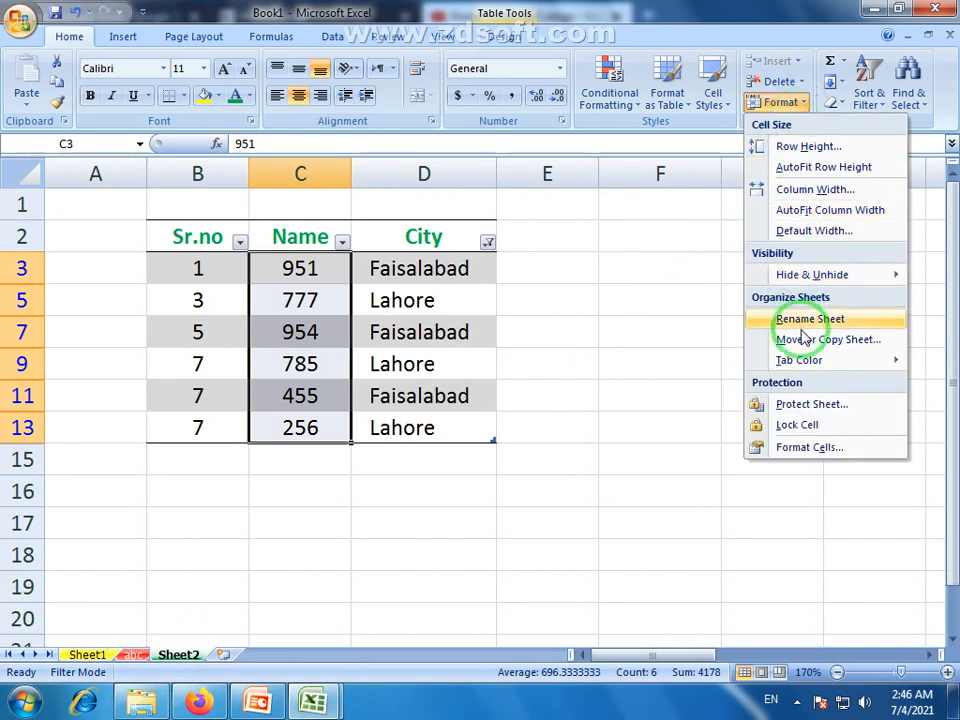
{"action": "mouse_move", "coordinate": [785, 369]}
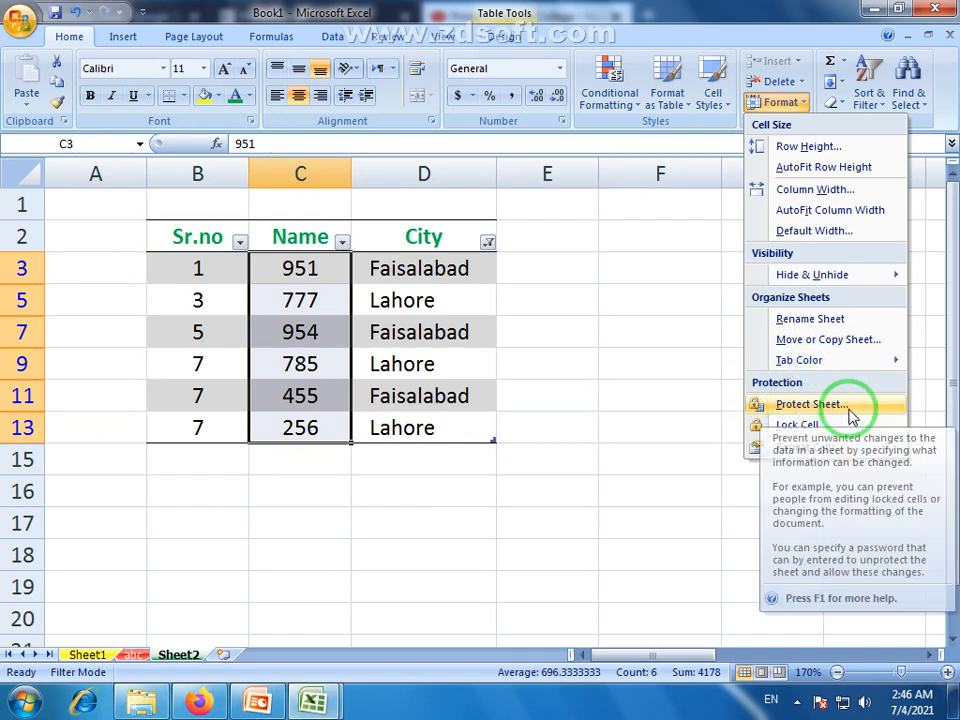
{"action": "left_click", "coordinate": [150, 651]}
{"action": "left_click", "coordinate": [132, 656]}
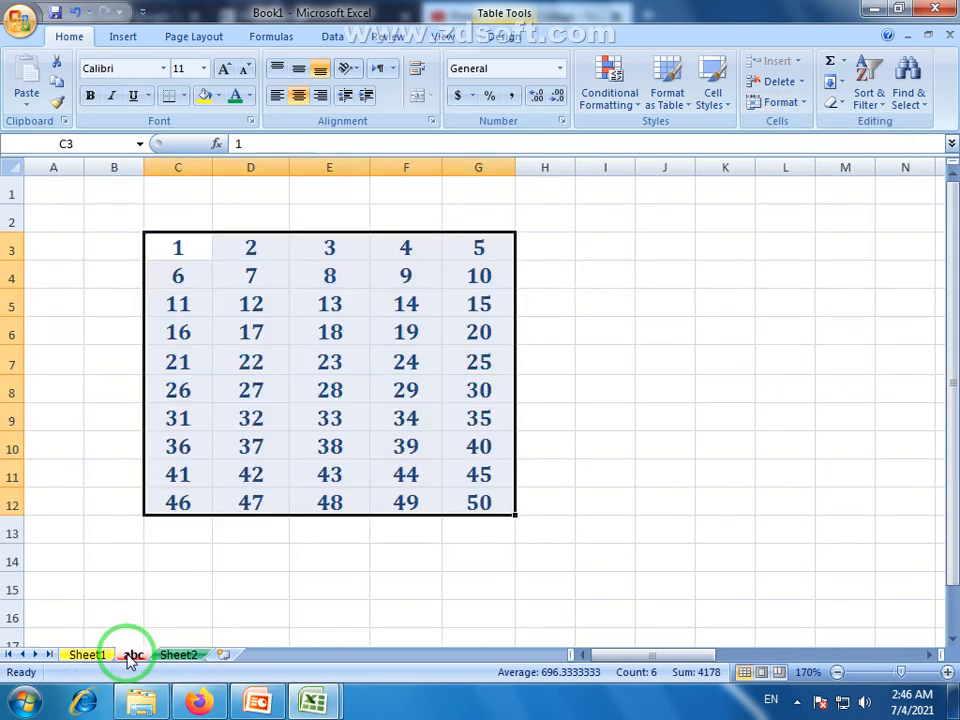
{"action": "left_click", "coordinate": [276, 588]}
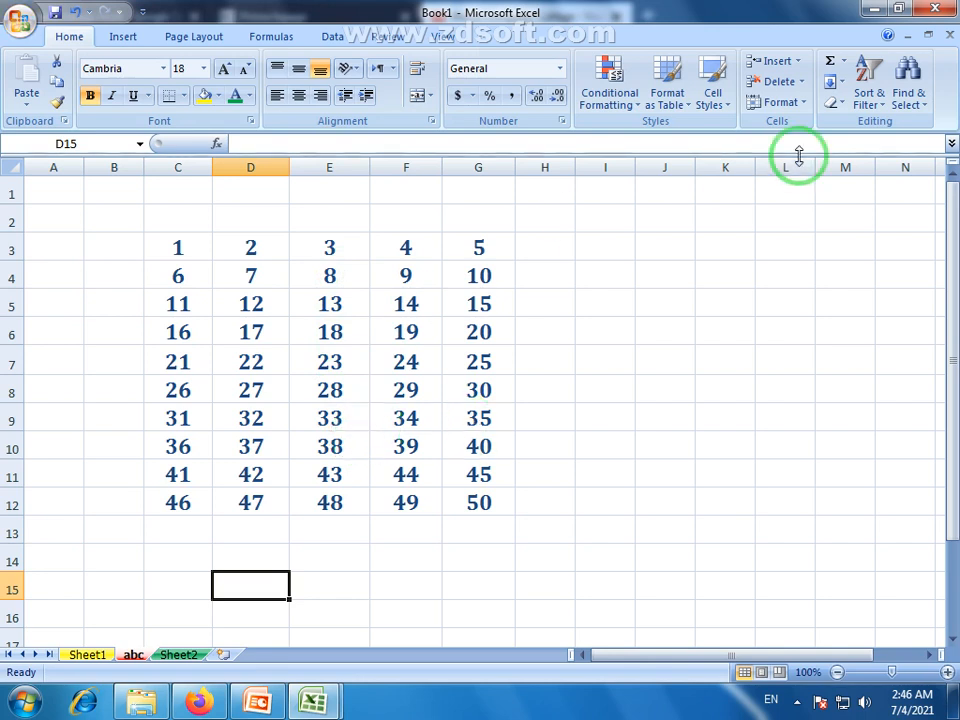
{"action": "left_click", "coordinate": [800, 102]}
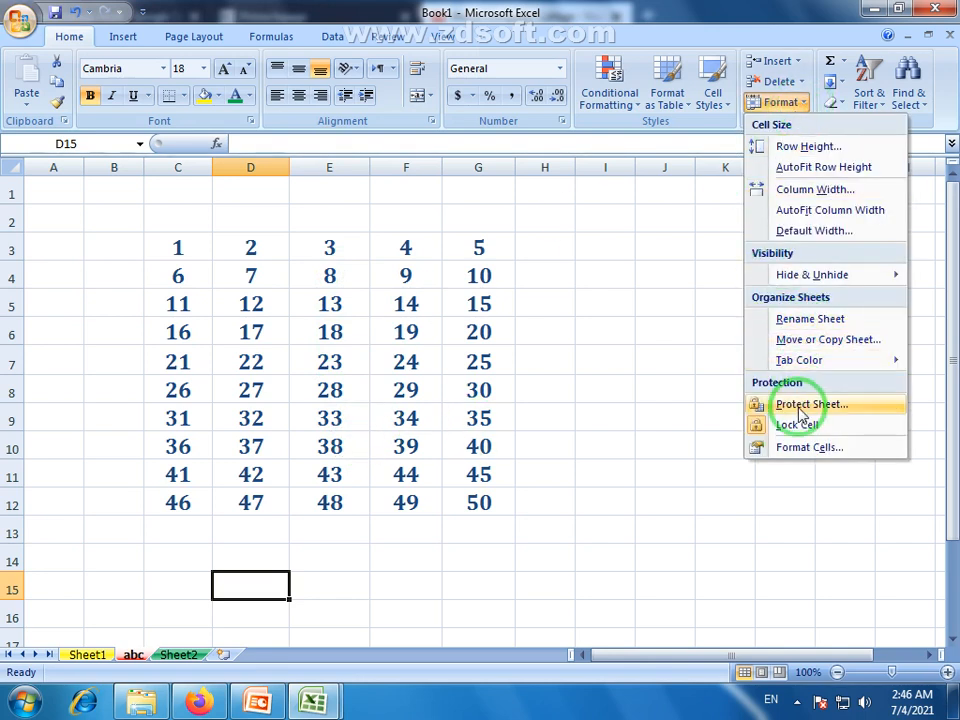
{"action": "left_click", "coordinate": [327, 250]}
{"action": "left_click", "coordinate": [178, 250]}
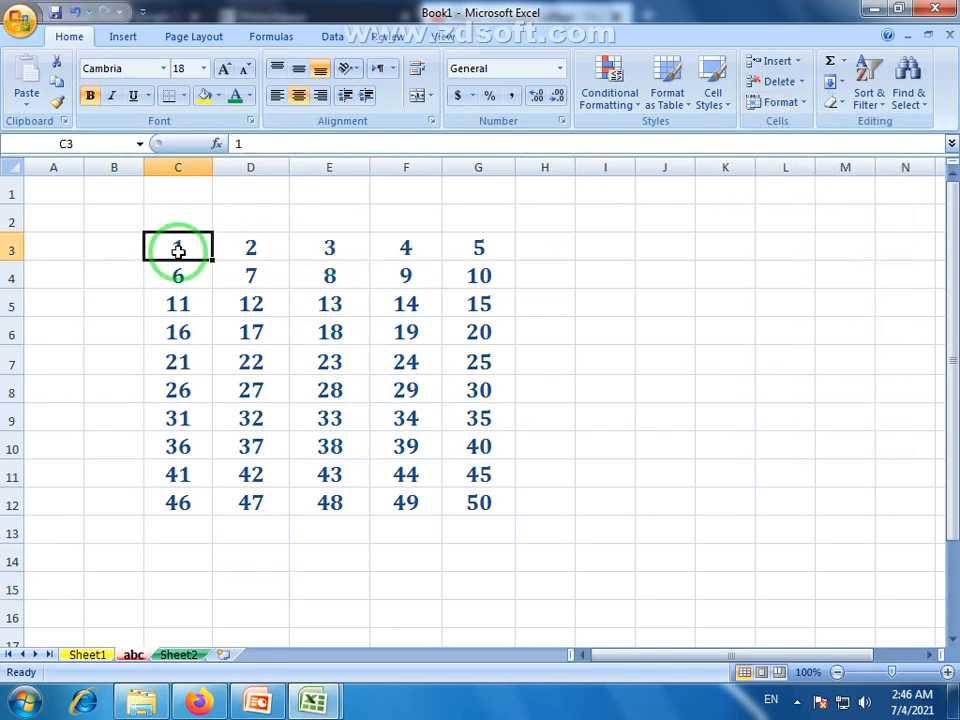
Select parts of the grid: C3:G12, column E's E3:E12 and E3:E10, and C3:C4.
{"action": "left_click_drag", "start_coordinate": [178, 250], "coordinate": [479, 507]}
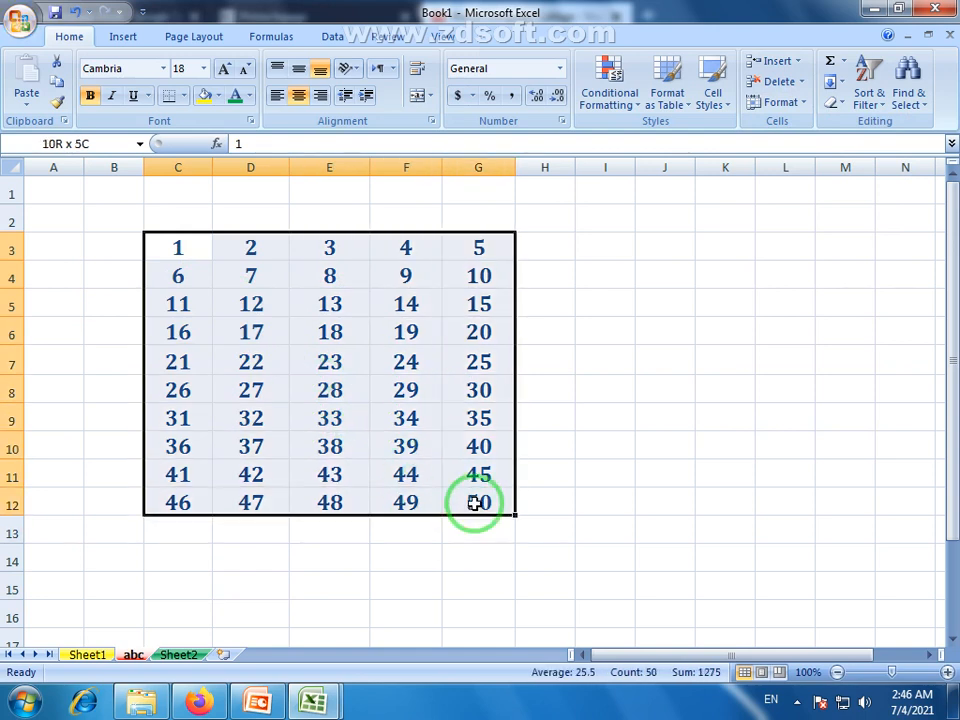
{"action": "left_click", "coordinate": [327, 300]}
{"action": "left_click_drag", "start_coordinate": [329, 250], "coordinate": [352, 506]}
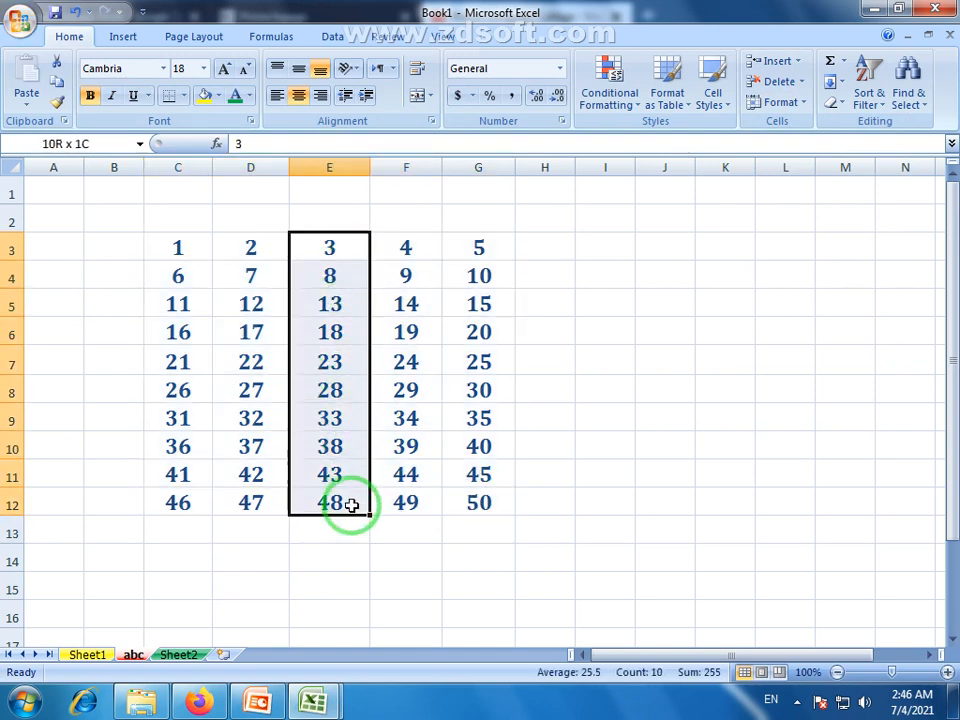
{"action": "left_click", "coordinate": [330, 474]}
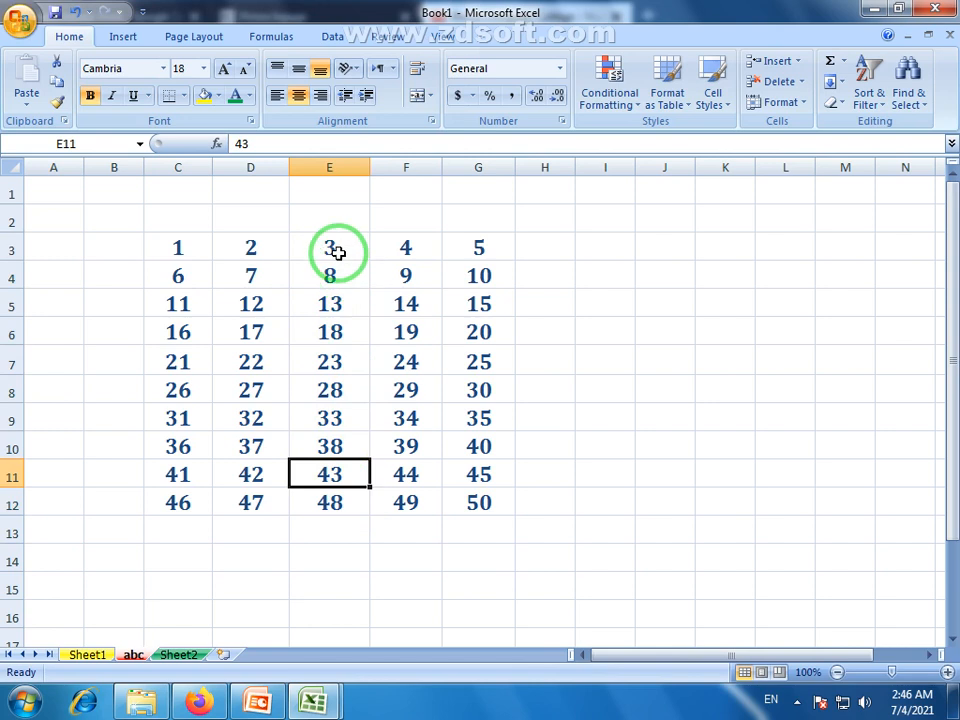
{"action": "left_click_drag", "start_coordinate": [336, 251], "coordinate": [363, 497]}
{"action": "left_click", "coordinate": [364, 531]}
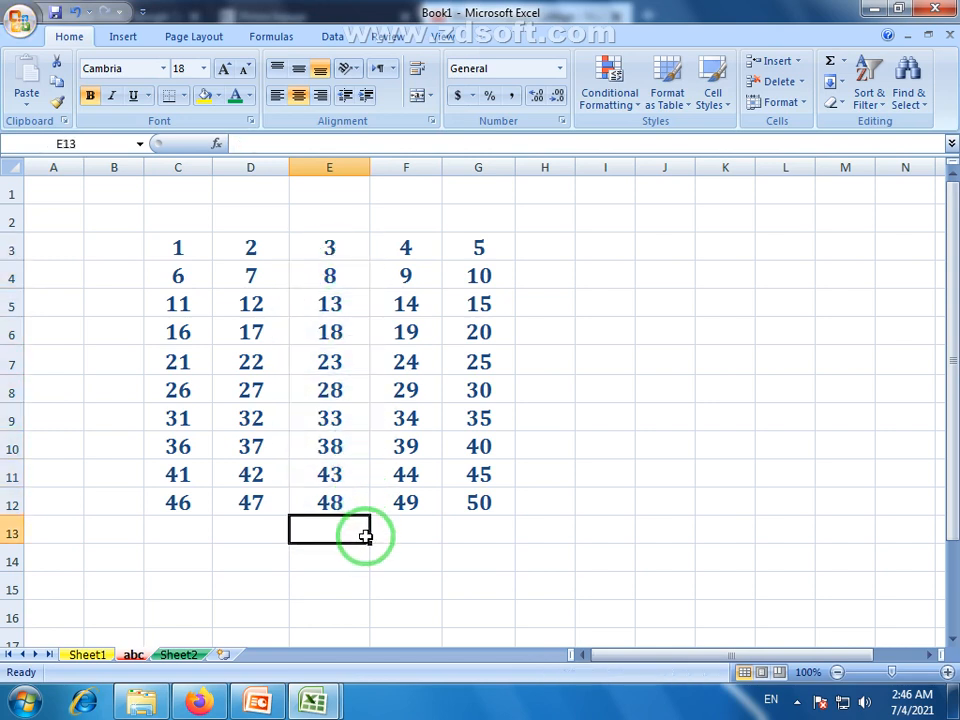
{"action": "left_click_drag", "start_coordinate": [193, 246], "coordinate": [186, 276]}
{"action": "left_click_drag", "start_coordinate": [325, 261], "coordinate": [349, 510]}
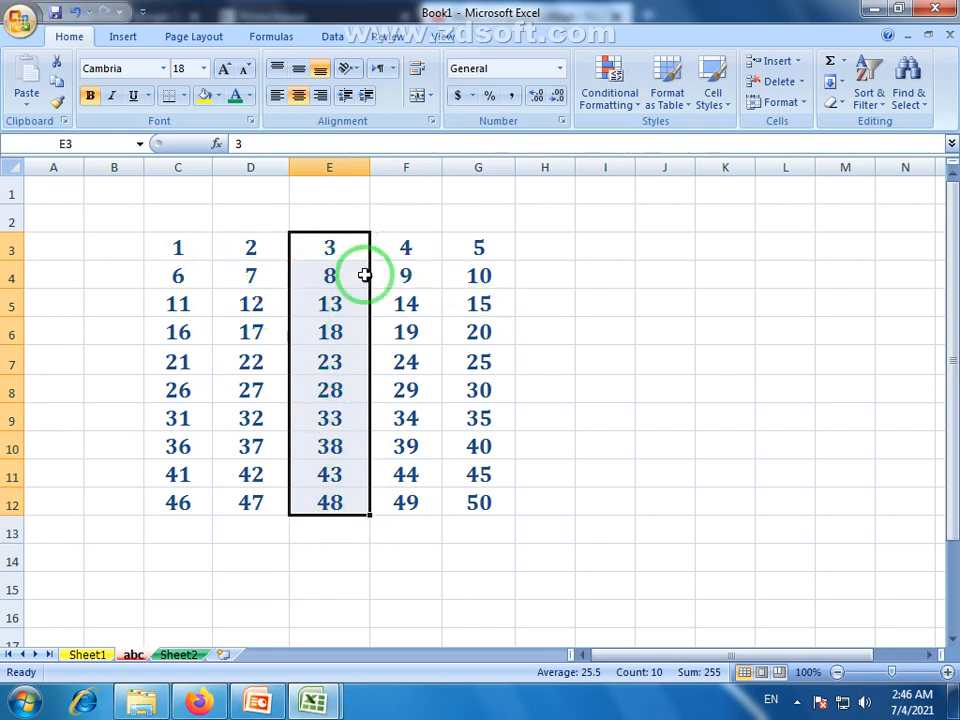
Change cell E8 from 28 to 654 and cell E6 from 18 to 598.
{"action": "left_click", "coordinate": [334, 389]}
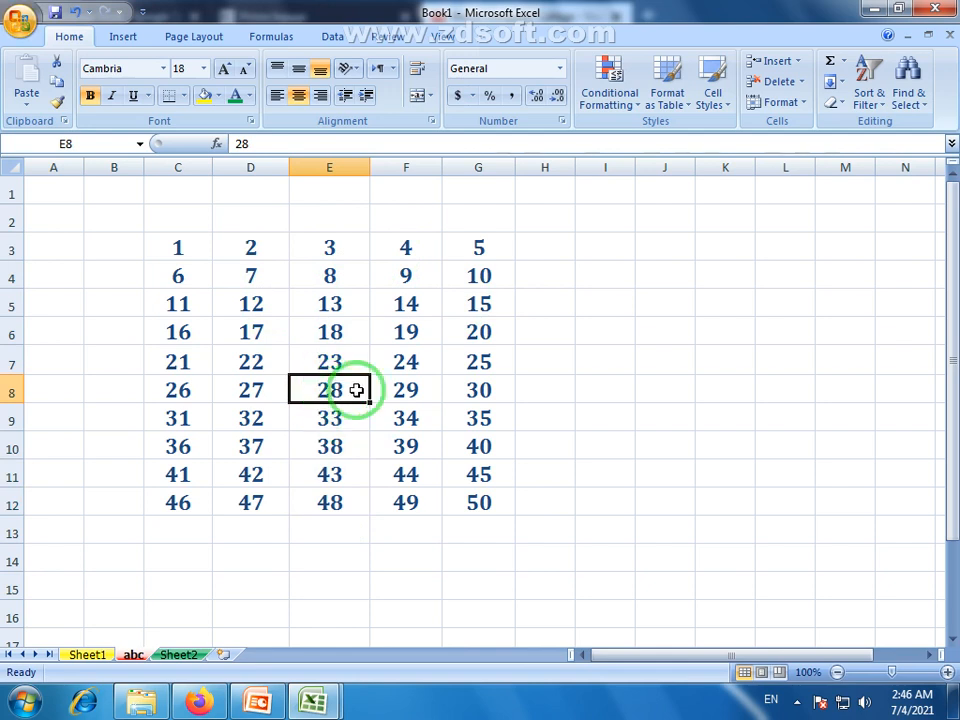
{"action": "type", "text": "6"}
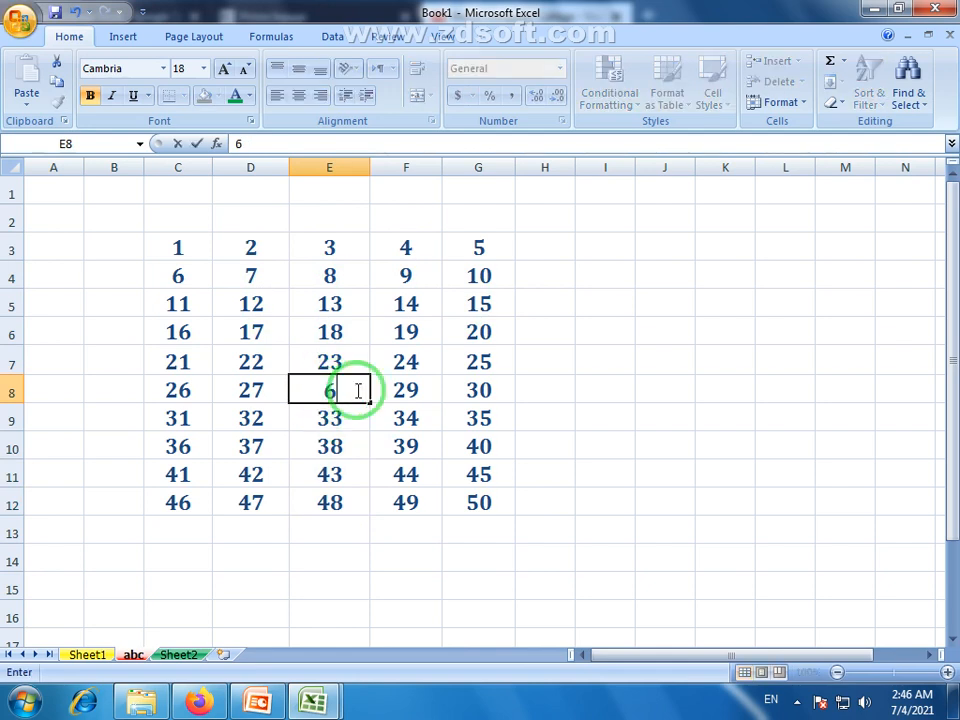
{"action": "type", "text": "54"}
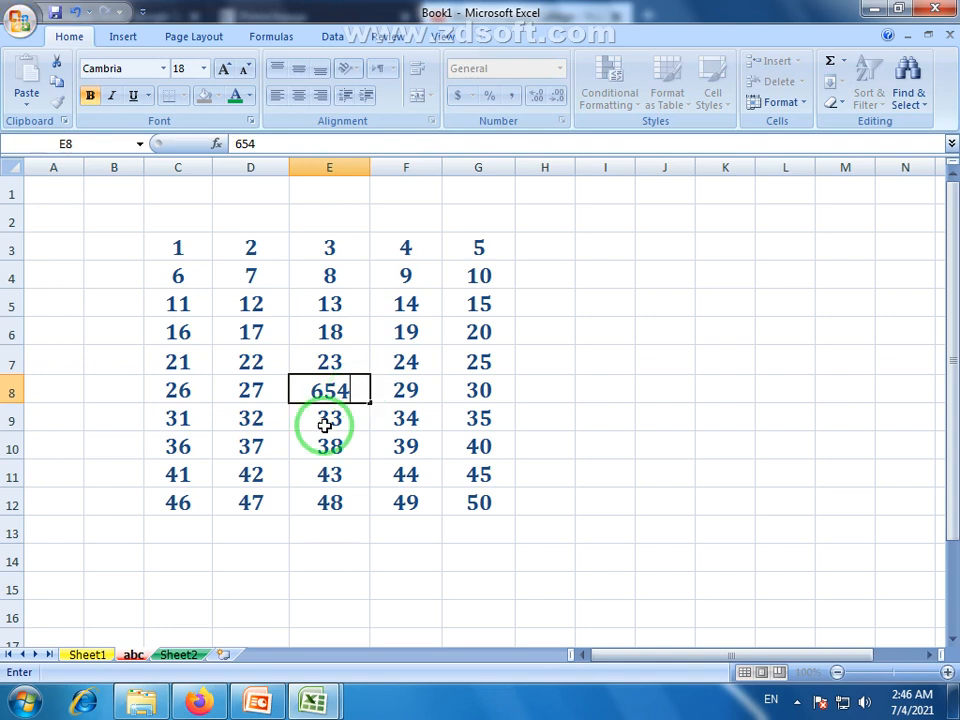
{"action": "key", "text": "Return"}
{"action": "left_click", "coordinate": [350, 333]}
{"action": "type", "text": "59"}
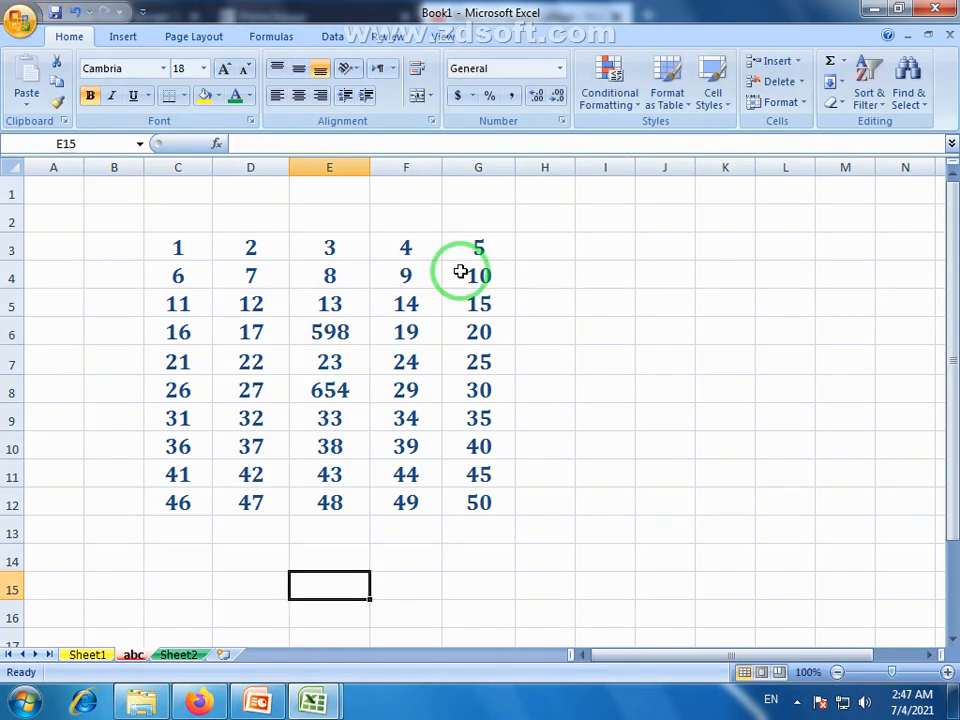
Check the new values 598 in E6 and 654 in E8, selecting column E's numbers.
{"action": "left_click", "coordinate": [347, 392]}
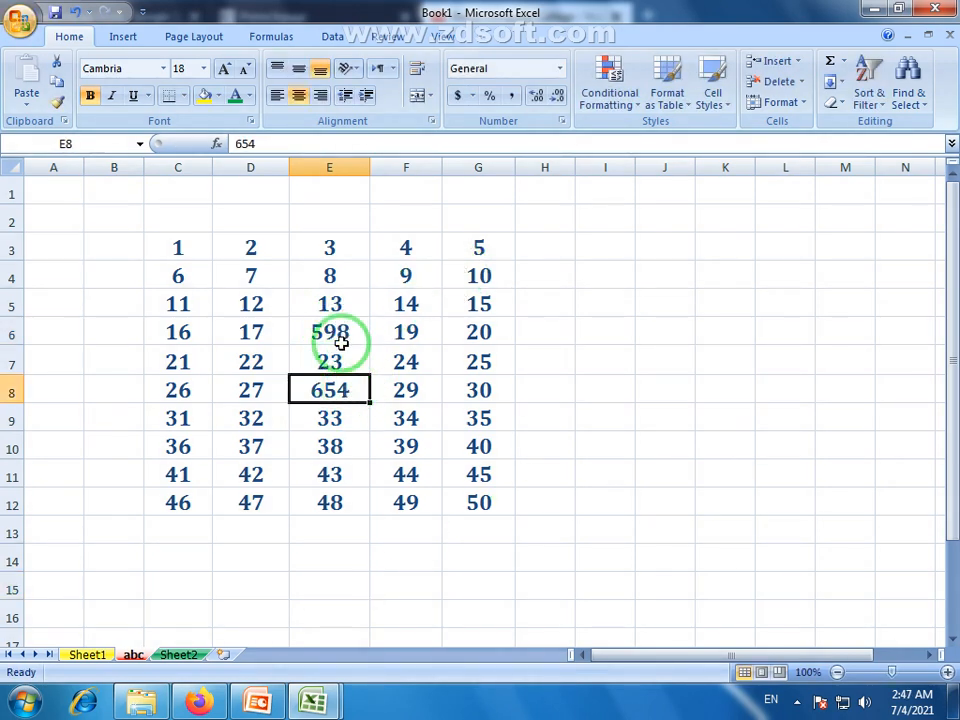
{"action": "left_click", "coordinate": [341, 333]}
{"action": "left_click", "coordinate": [347, 388]}
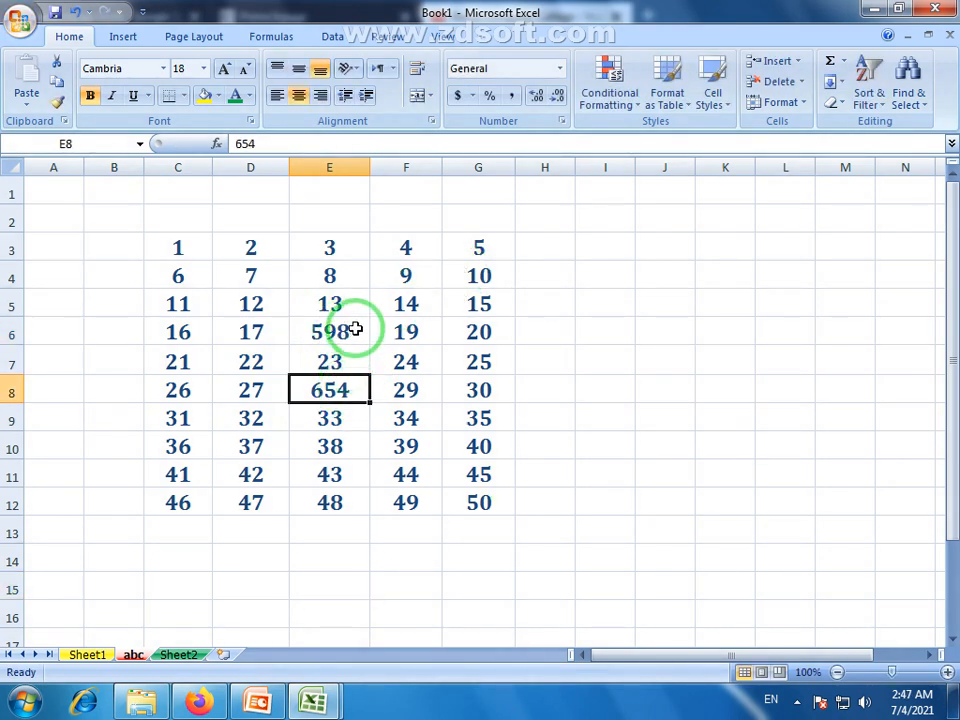
{"action": "left_click", "coordinate": [318, 248]}
{"action": "left_click_drag", "start_coordinate": [318, 248], "coordinate": [324, 510]}
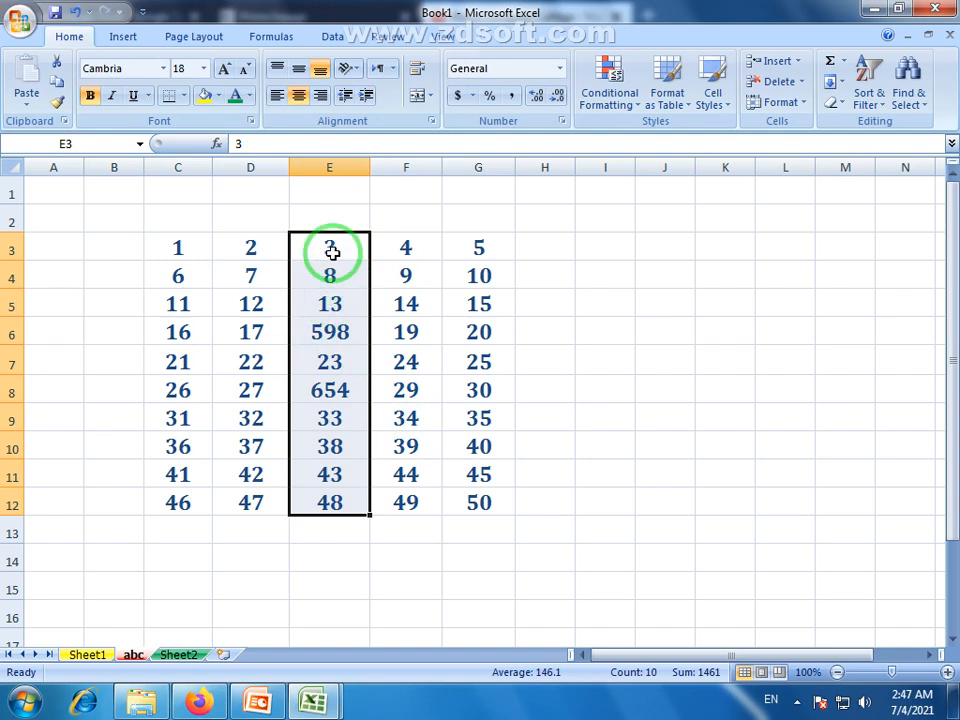
{"action": "left_click_drag", "start_coordinate": [332, 251], "coordinate": [354, 506]}
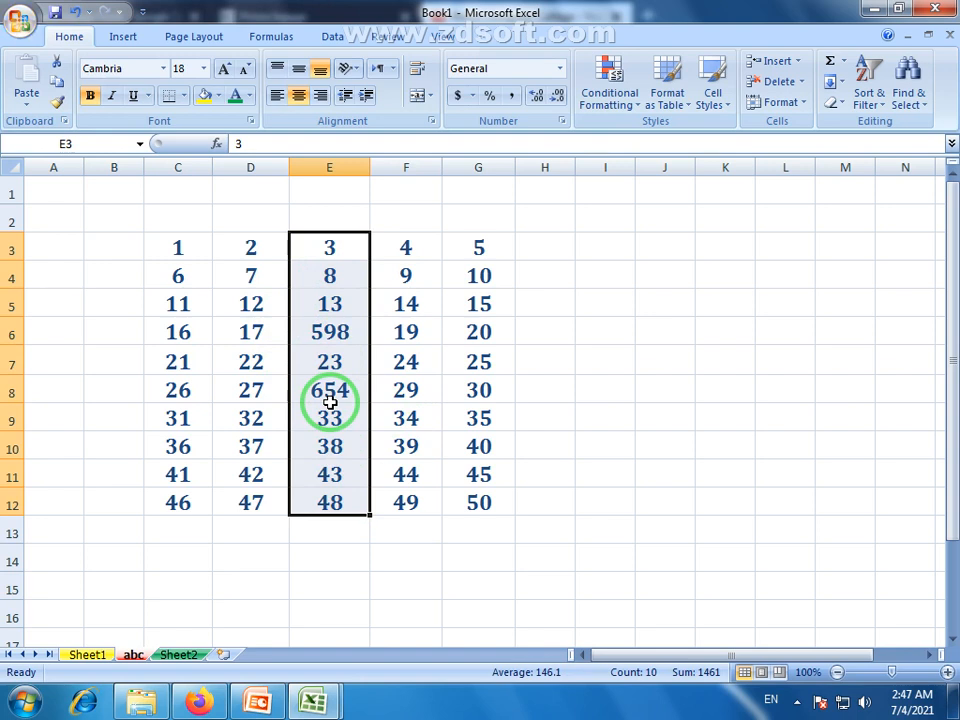
{"action": "left_click", "coordinate": [330, 400]}
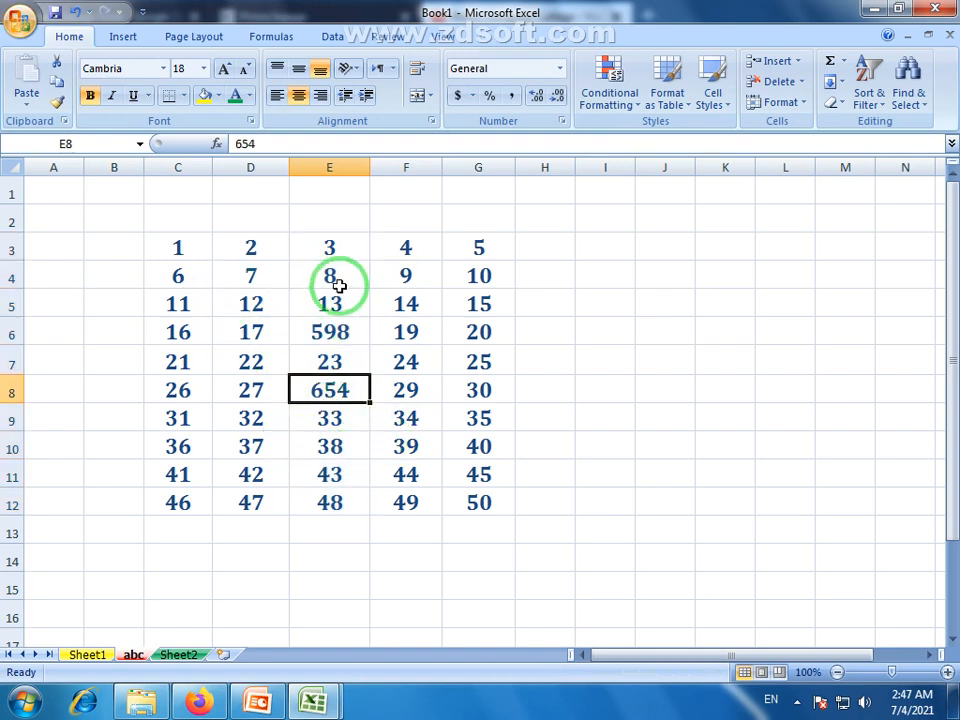
{"action": "left_click_drag", "start_coordinate": [331, 249], "coordinate": [332, 503]}
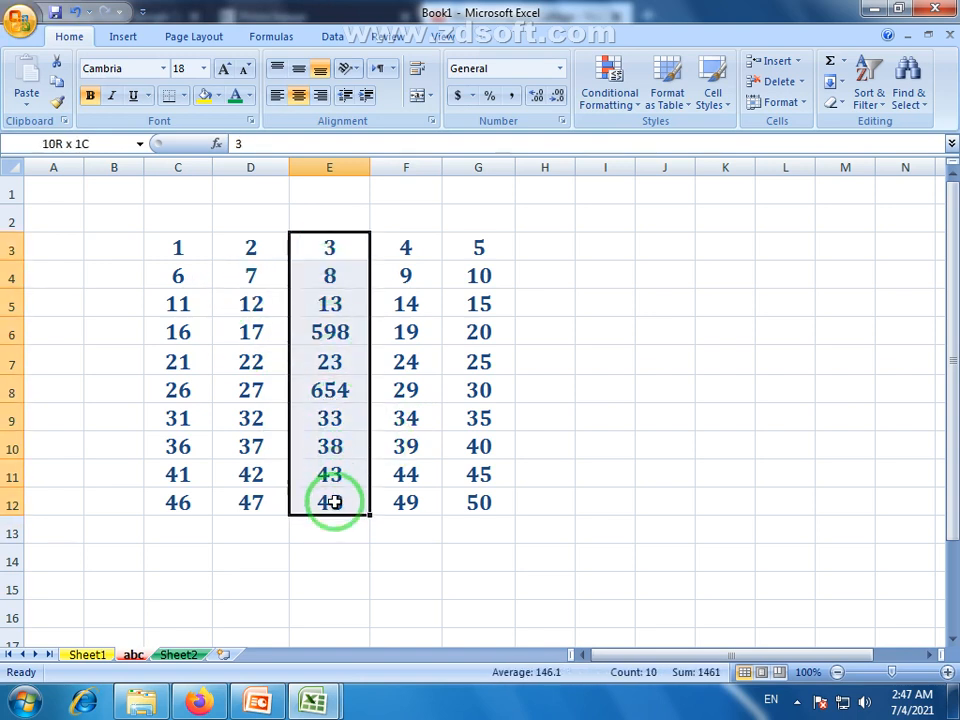
Reselect the column E range E3:E12 and open the Home > Cells > Format dropdown.
{"action": "left_click", "coordinate": [329, 250]}
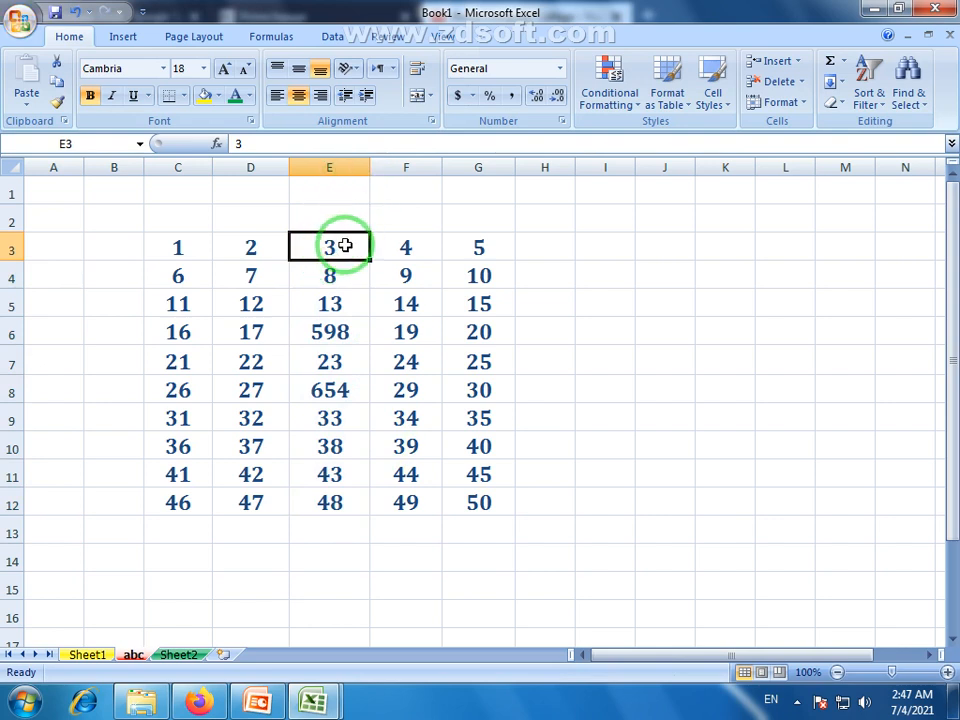
{"action": "left_click_drag", "start_coordinate": [343, 246], "coordinate": [344, 505]}
{"action": "left_click_drag", "start_coordinate": [176, 249], "coordinate": [467, 506]}
{"action": "left_click", "coordinate": [352, 558]}
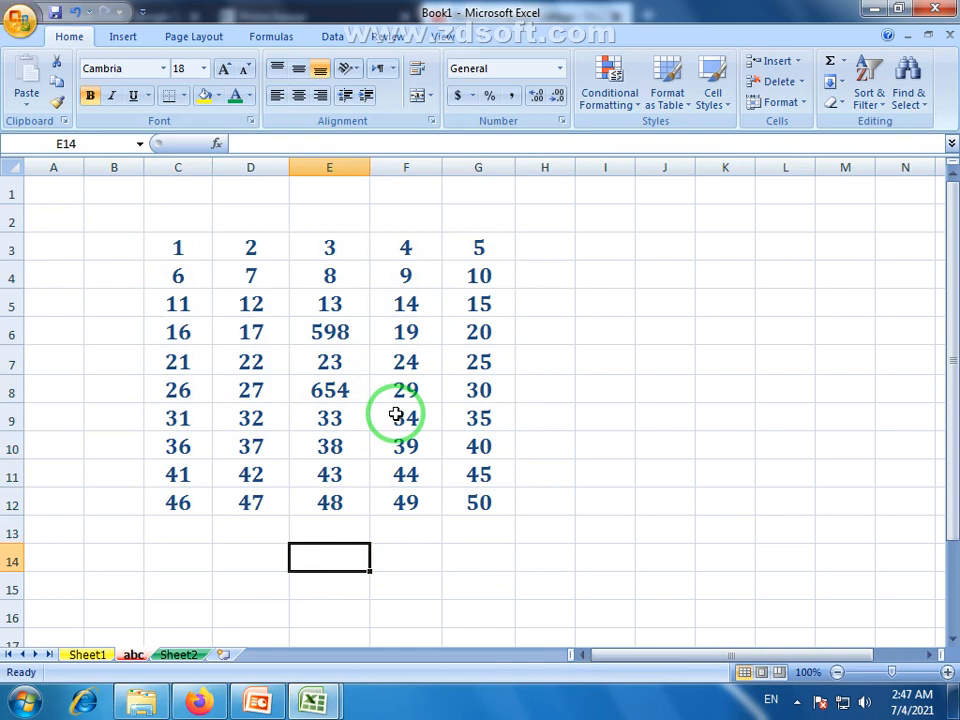
{"action": "left_click", "coordinate": [332, 428]}
{"action": "left_click_drag", "start_coordinate": [336, 242], "coordinate": [320, 513]}
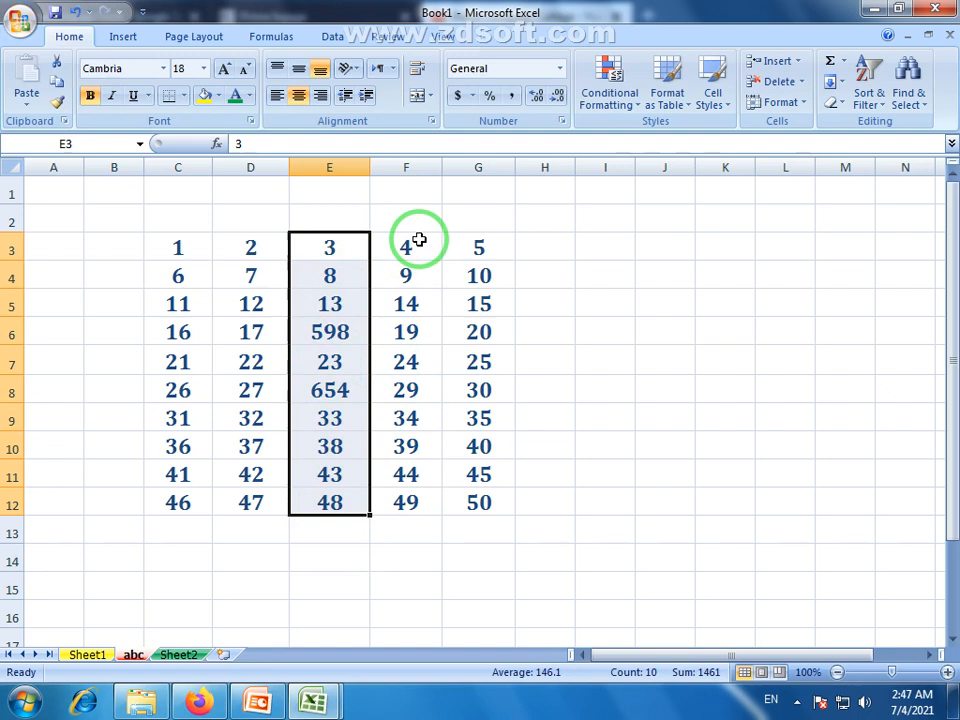
{"action": "left_click_drag", "start_coordinate": [352, 258], "coordinate": [338, 502]}
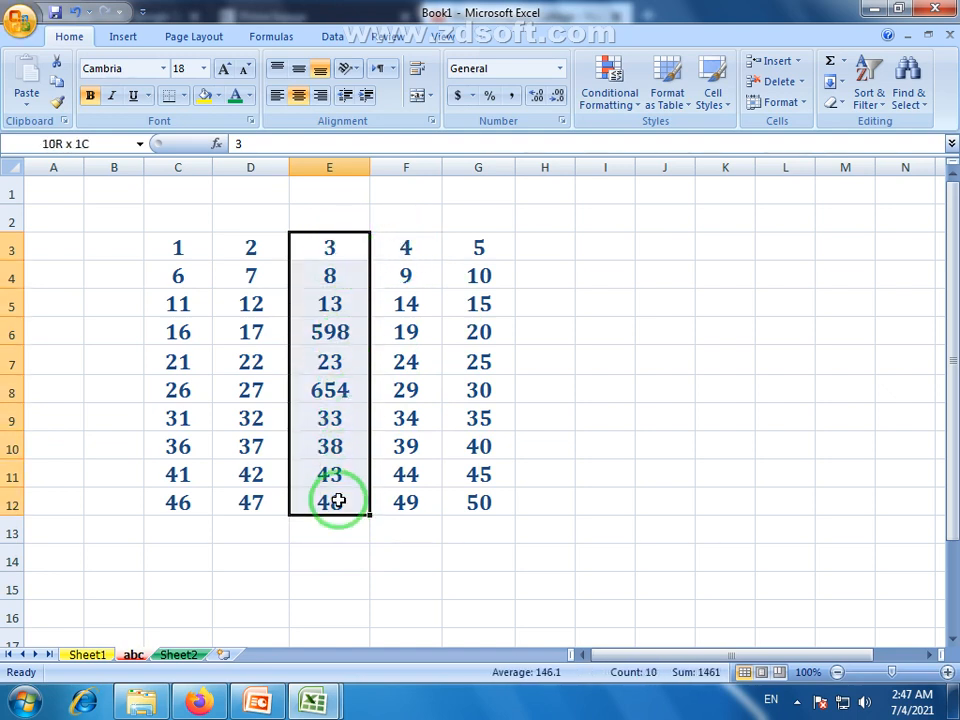
{"action": "left_click", "coordinate": [804, 103]}
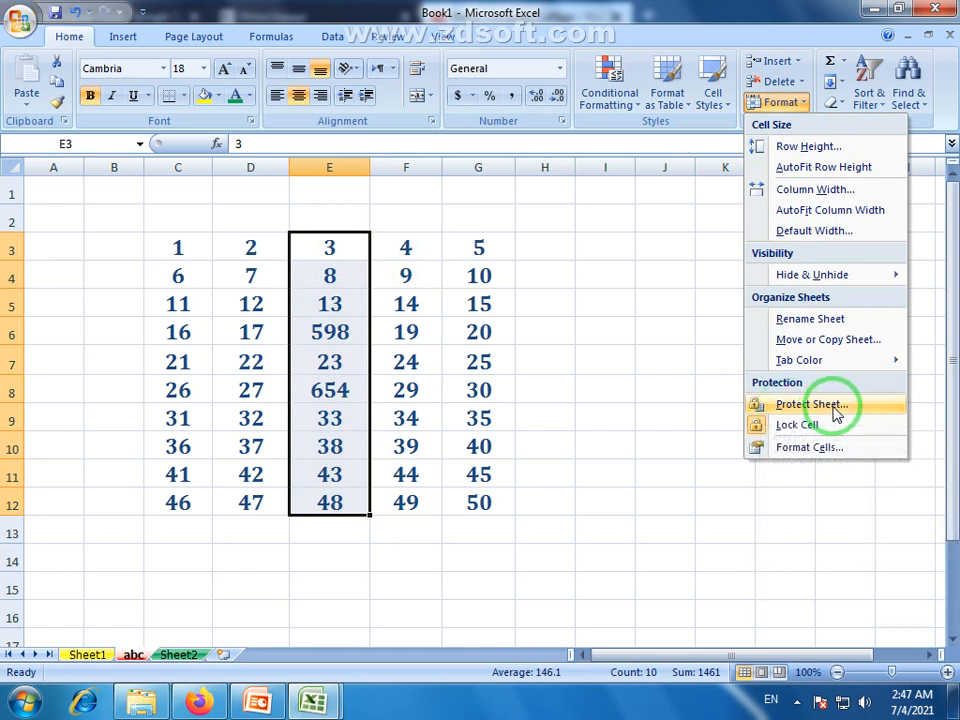
Open the Protect Sheet dialog and scroll through its allowed-actions list.
{"action": "left_click", "coordinate": [810, 404]}
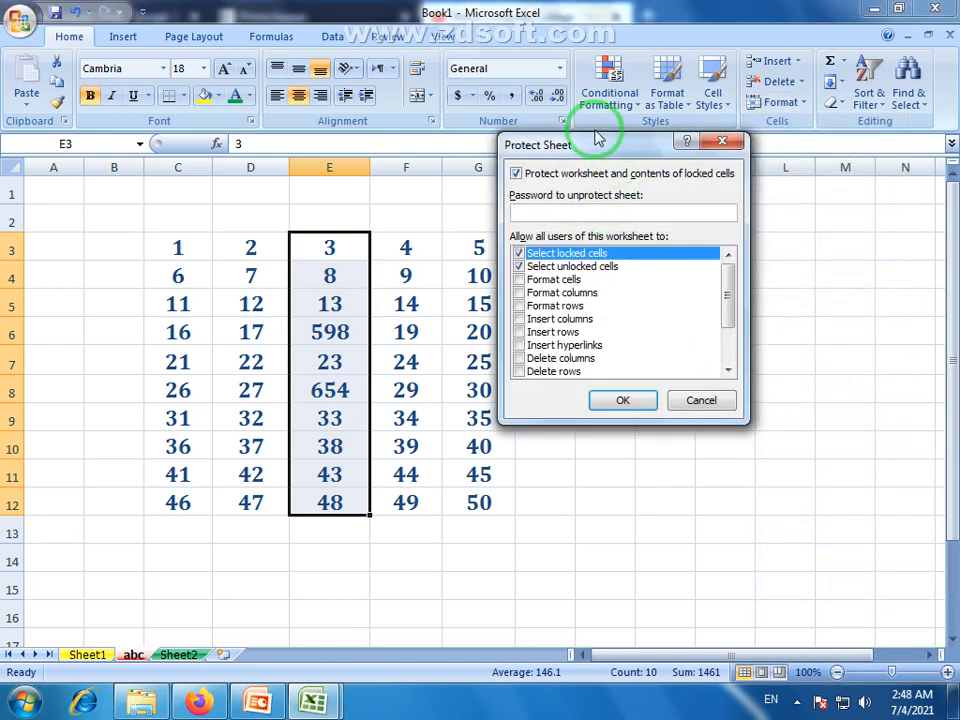
{"action": "left_click_drag", "start_coordinate": [605, 215], "coordinate": [666, 198]}
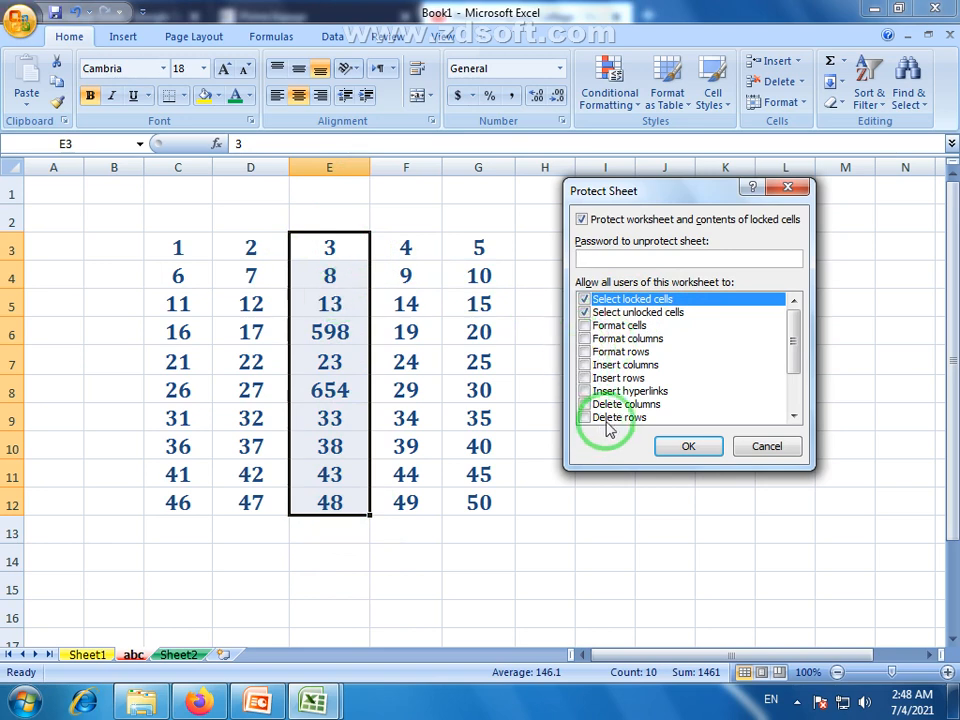
{"action": "left_click_drag", "start_coordinate": [793, 354], "coordinate": [793, 375]}
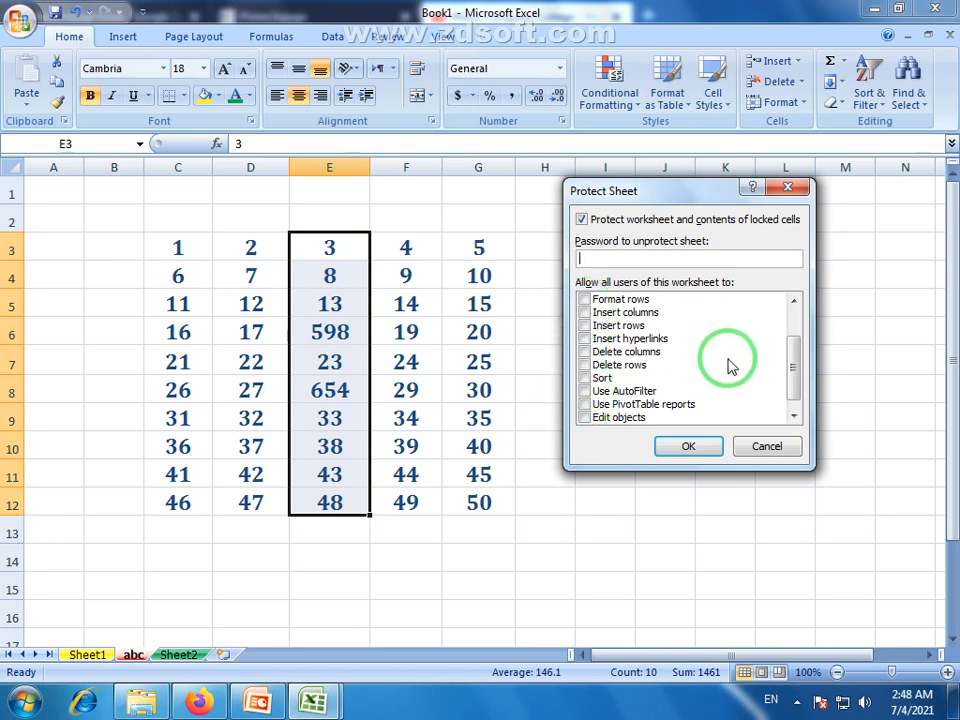
{"action": "left_click_drag", "start_coordinate": [794, 378], "coordinate": [794, 342]}
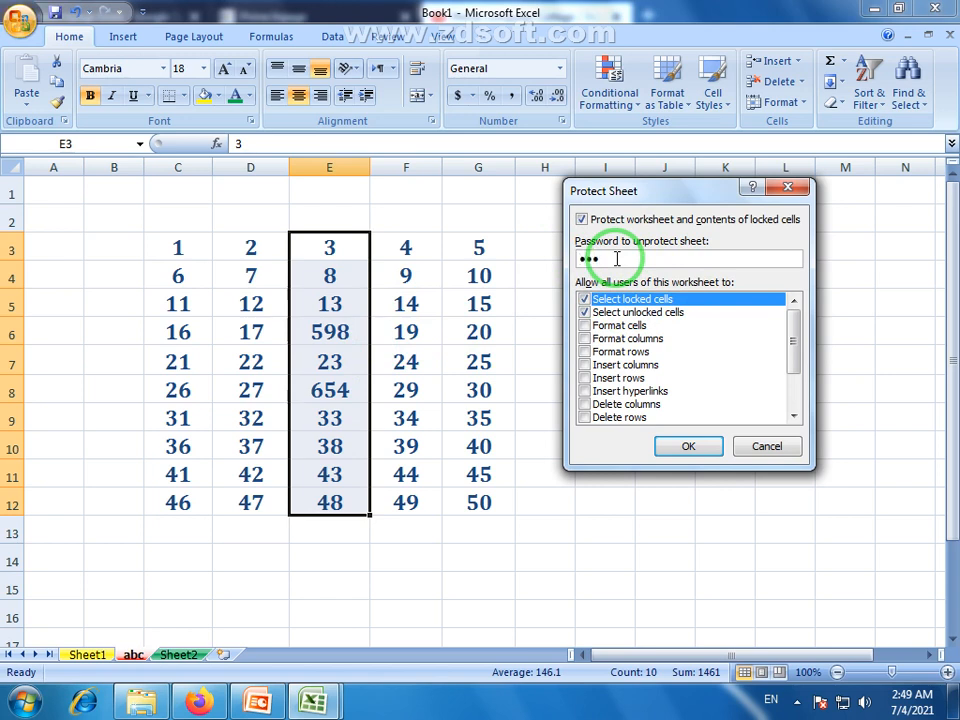
Enter the sheet password, re-enter it to confirm, and apply the protection.
{"action": "left_click", "coordinate": [690, 449]}
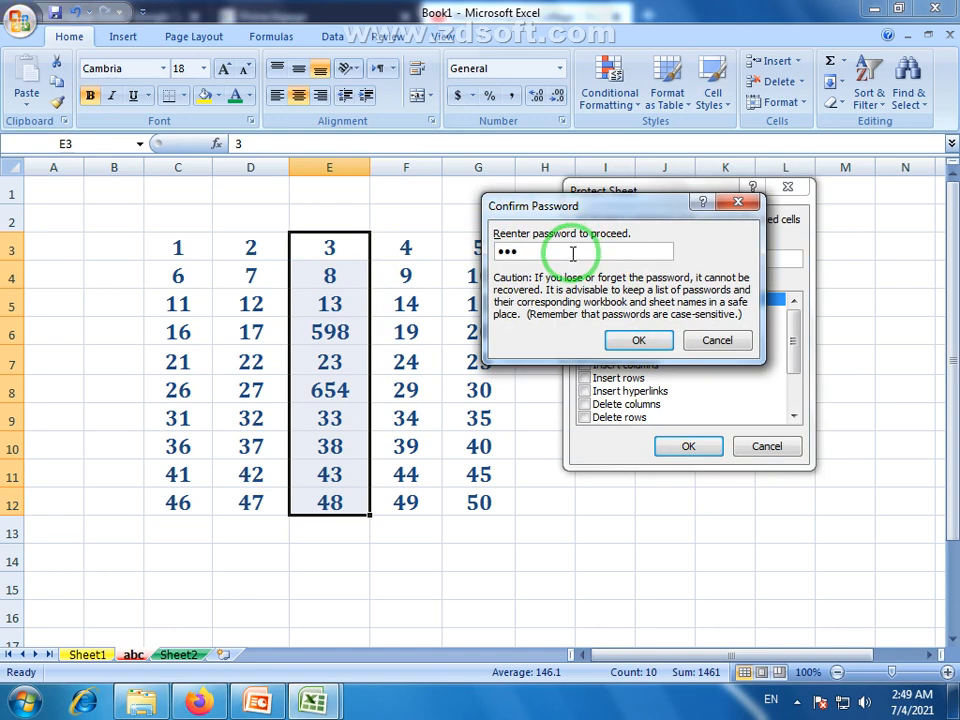
{"action": "type", "text": "123"}
{"action": "left_click", "coordinate": [637, 340]}
{"action": "left_click", "coordinate": [605, 358]}
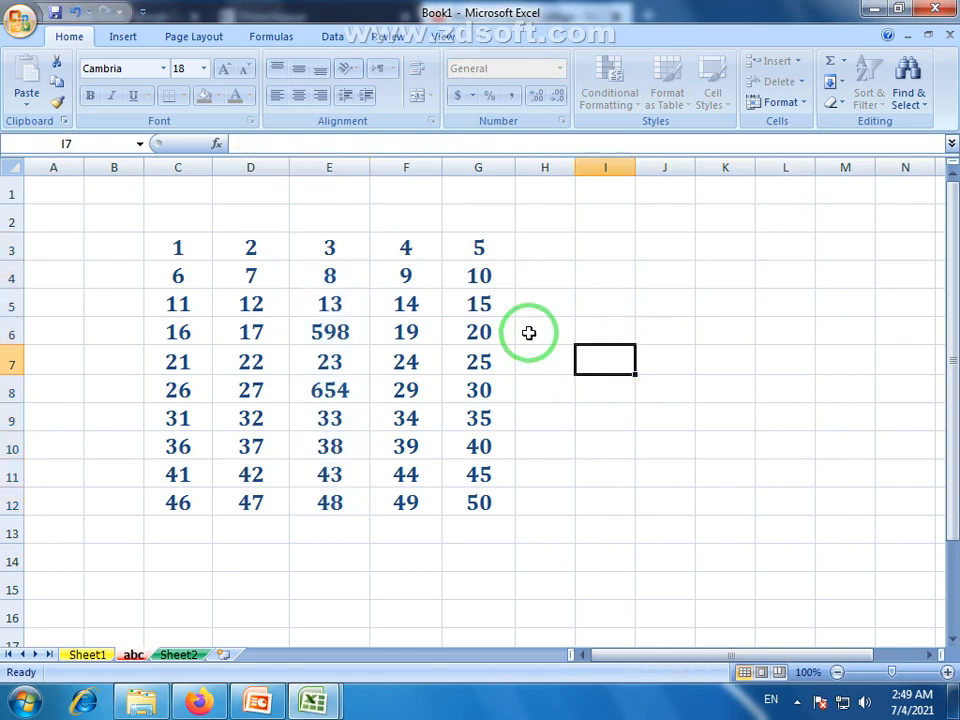
{"action": "left_click_drag", "start_coordinate": [343, 246], "coordinate": [333, 497]}
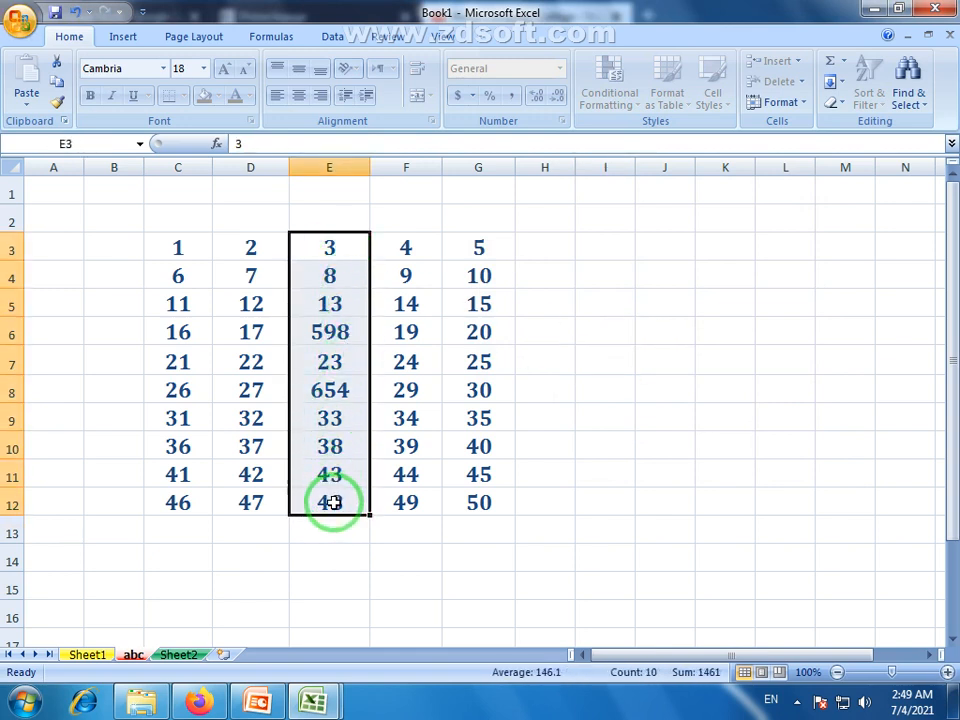
{"action": "left_click", "coordinate": [332, 503]}
{"action": "left_click_drag", "start_coordinate": [349, 261], "coordinate": [341, 491]}
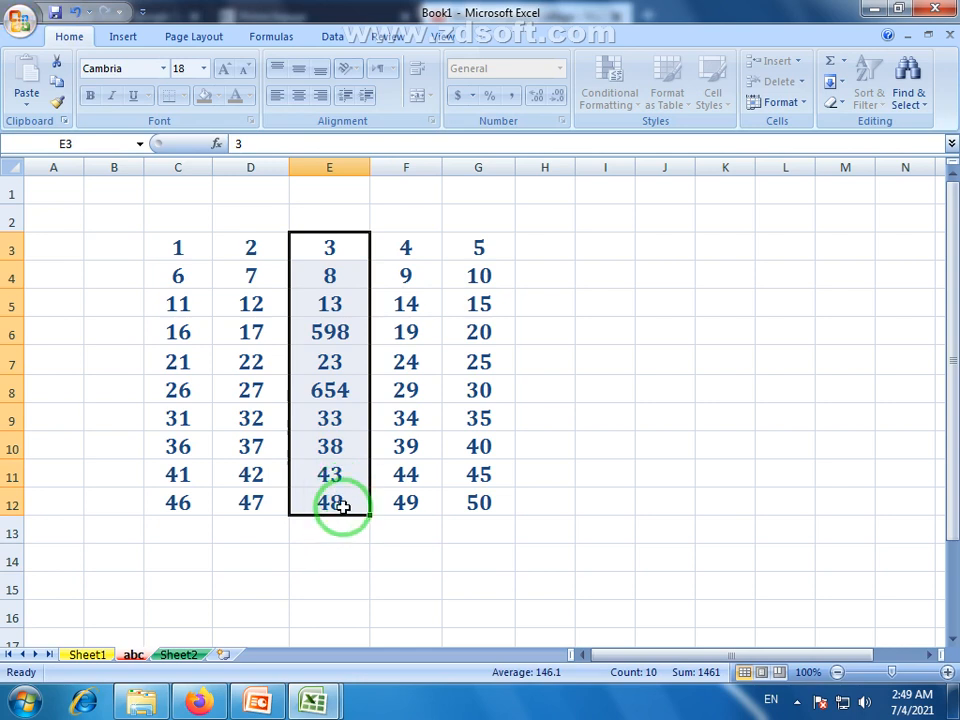
{"action": "left_click", "coordinate": [330, 558]}
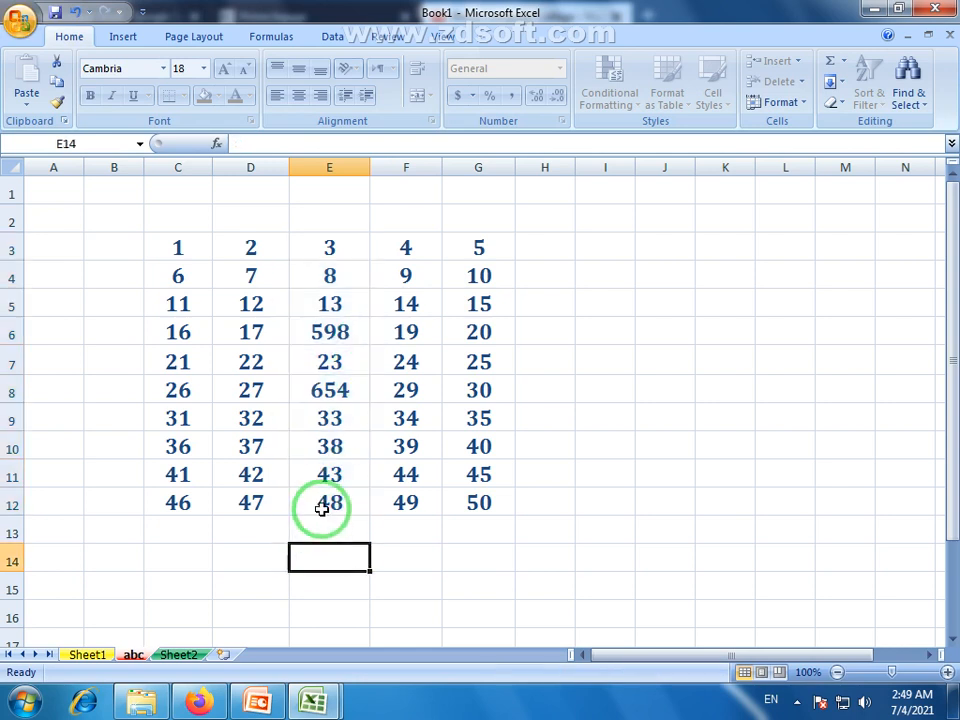
{"action": "left_click_drag", "start_coordinate": [414, 251], "coordinate": [420, 478]}
{"action": "left_click", "coordinate": [343, 189]}
{"action": "left_click_drag", "start_coordinate": [330, 247], "coordinate": [327, 528]}
{"action": "left_click", "coordinate": [404, 395]}
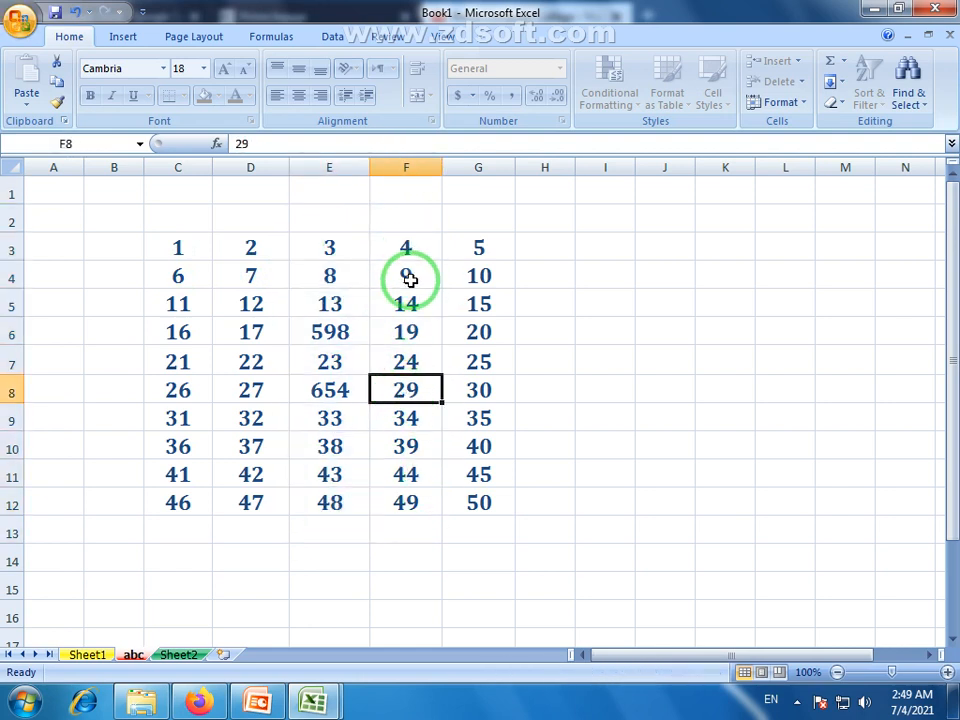
{"action": "double_click", "coordinate": [411, 282]}
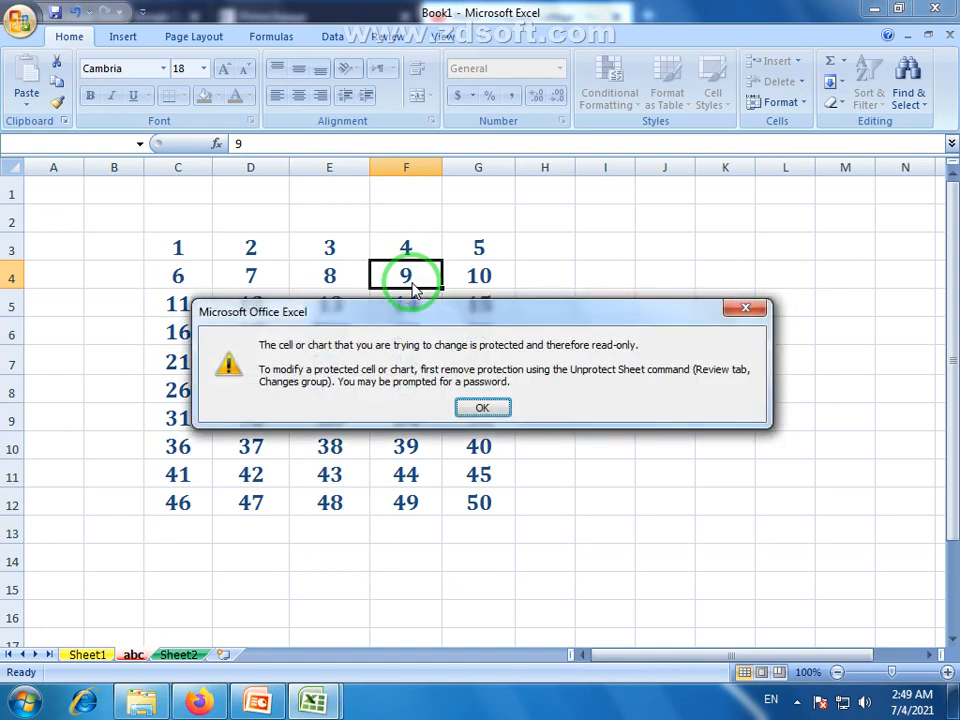
{"action": "left_click", "coordinate": [482, 410]}
{"action": "double_click", "coordinate": [330, 276]}
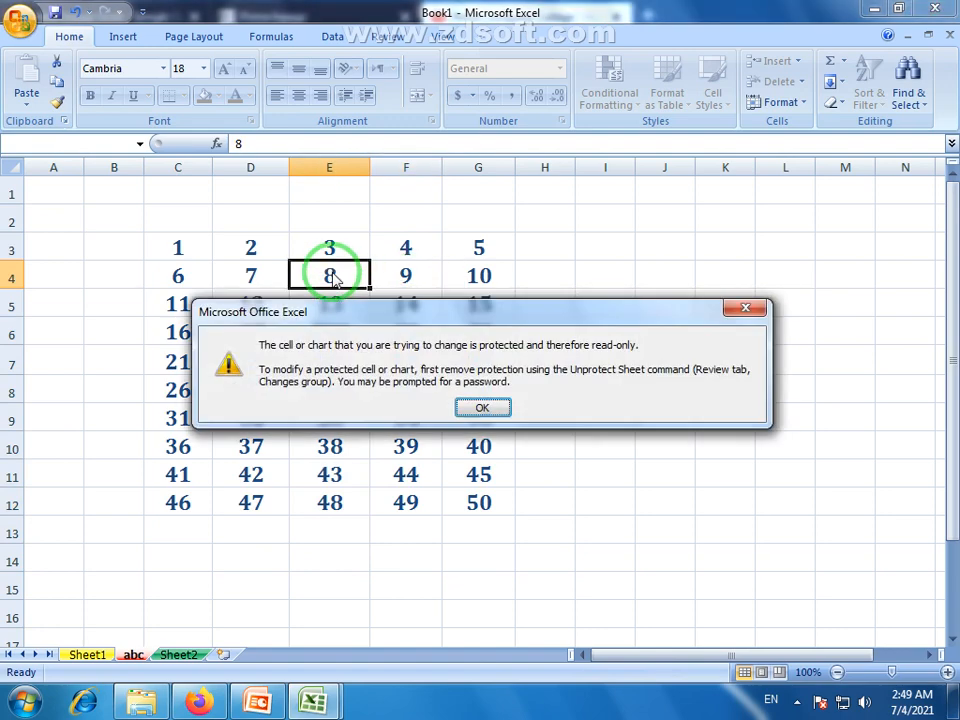
{"action": "left_click", "coordinate": [487, 407]}
{"action": "double_click", "coordinate": [481, 283]}
{"action": "left_click", "coordinate": [488, 403]}
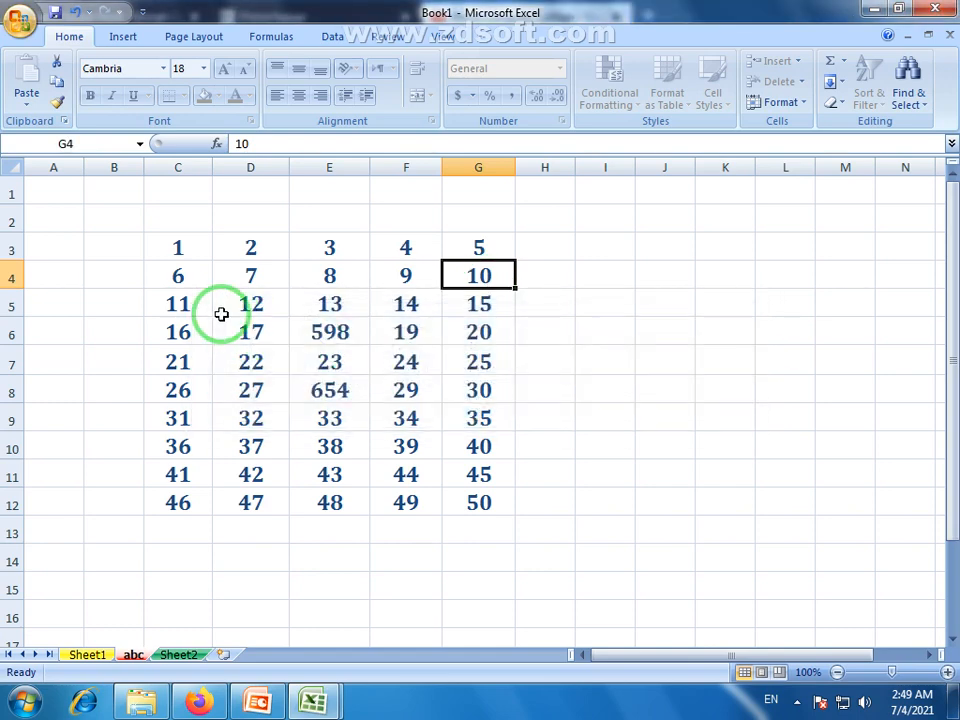
{"action": "double_click", "coordinate": [215, 312]}
{"action": "left_click", "coordinate": [472, 404]}
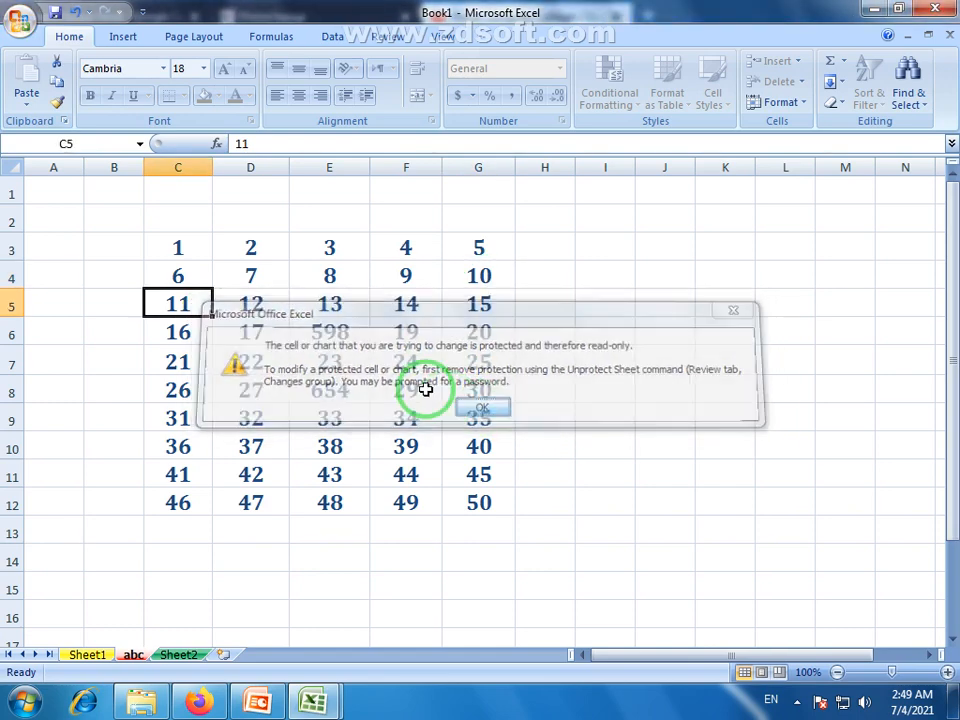
{"action": "left_click_drag", "start_coordinate": [191, 242], "coordinate": [490, 532]}
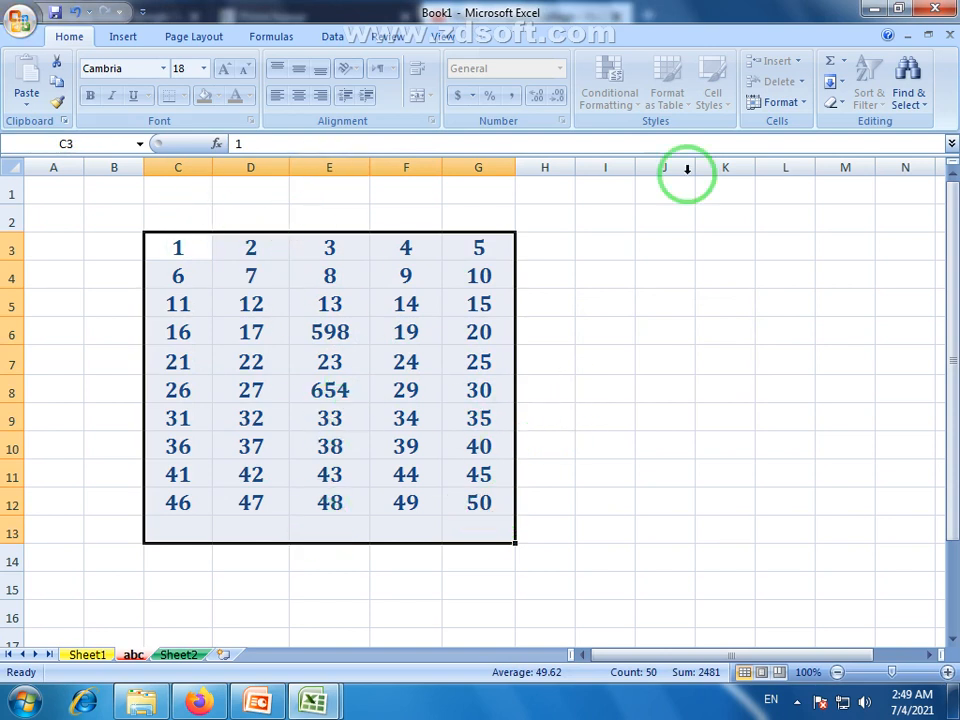
Cancel an Unprotect Sheet attempt and confirm cell D7 still cannot be edited.
{"action": "left_click", "coordinate": [779, 102]}
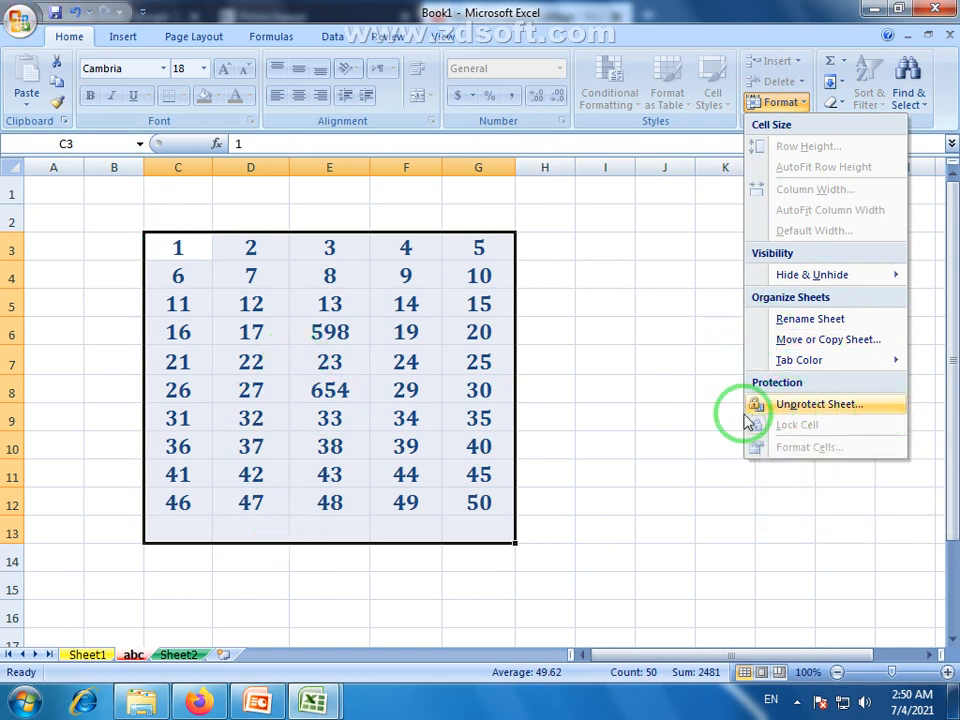
{"action": "left_click", "coordinate": [836, 413]}
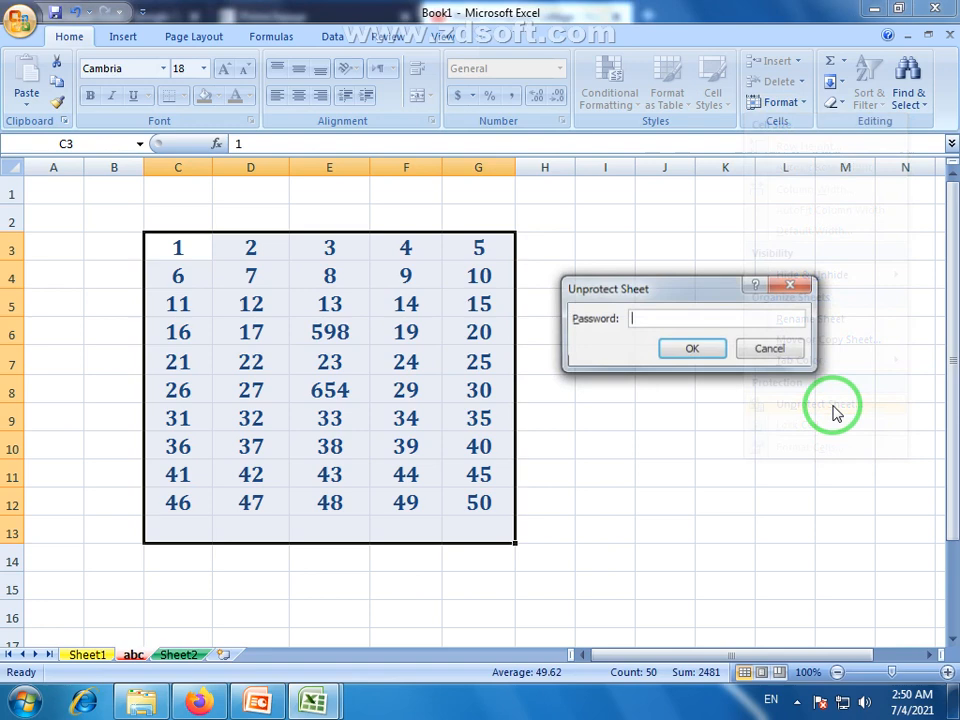
{"action": "left_click", "coordinate": [790, 349]}
{"action": "left_click", "coordinate": [287, 360]}
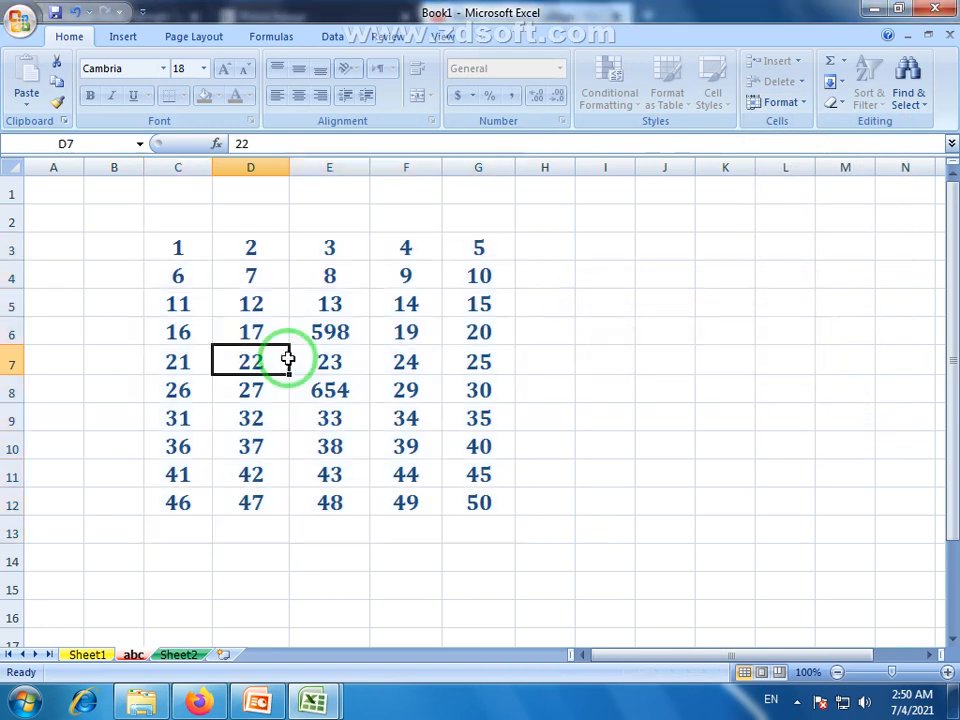
{"action": "double_click", "coordinate": [287, 360]}
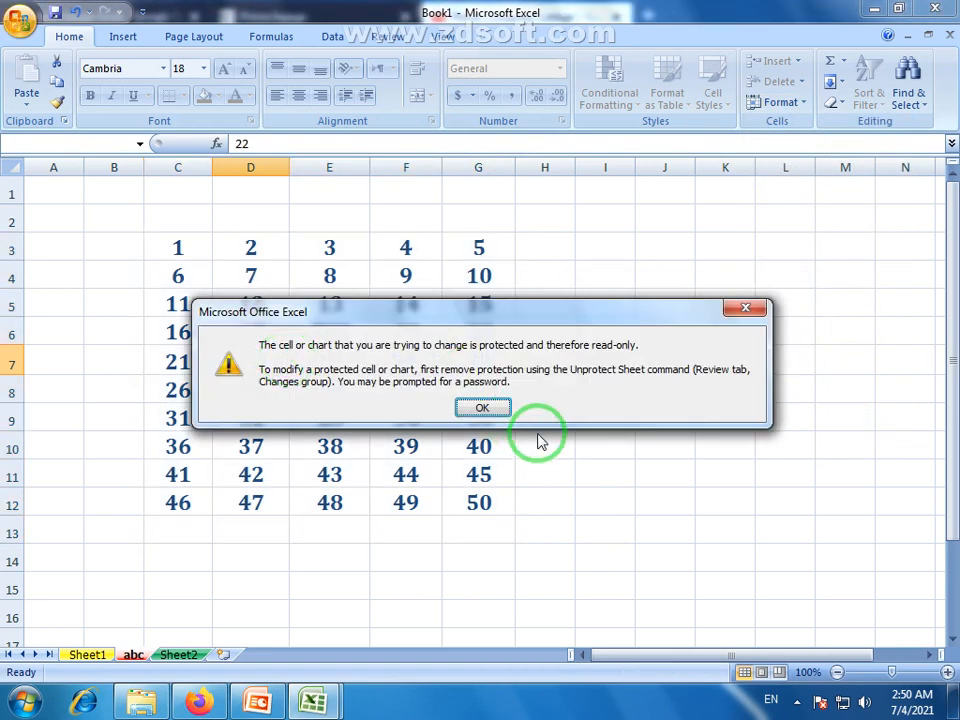
{"action": "left_click", "coordinate": [484, 411]}
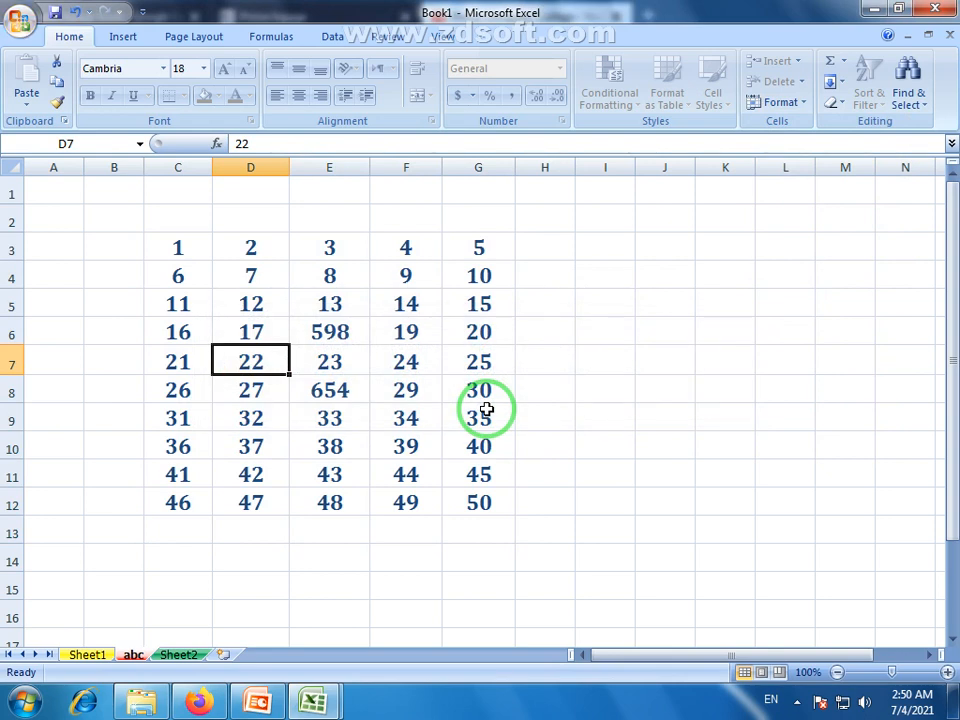
Unprotect the abc sheet by entering its password, then select cell I8.
{"action": "left_click", "coordinate": [785, 102]}
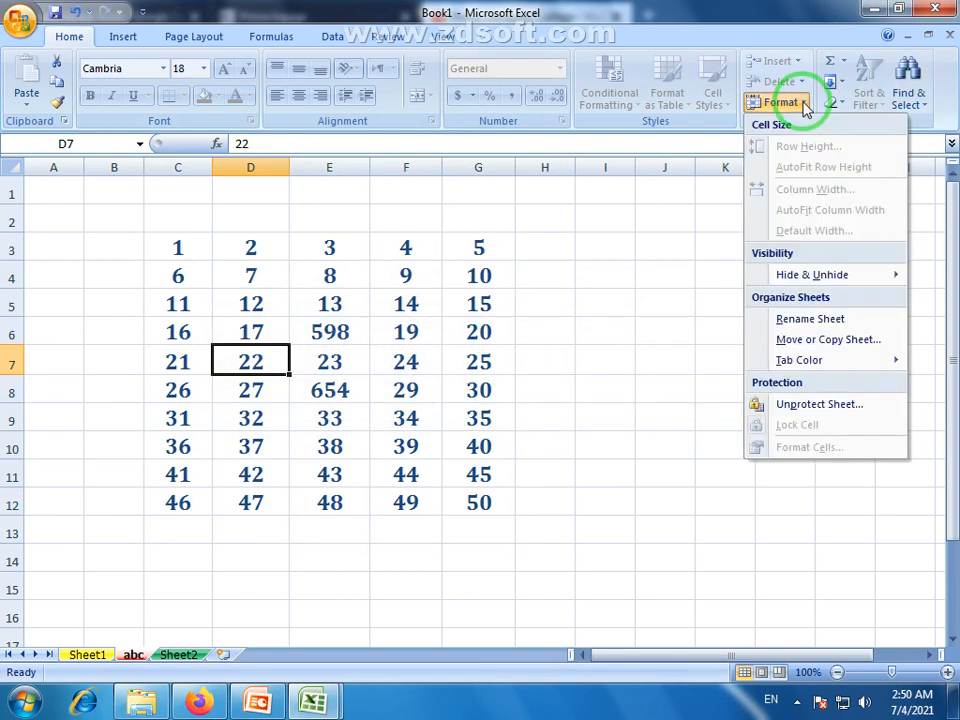
{"action": "left_click", "coordinate": [818, 404]}
{"action": "left_click", "coordinate": [656, 319]}
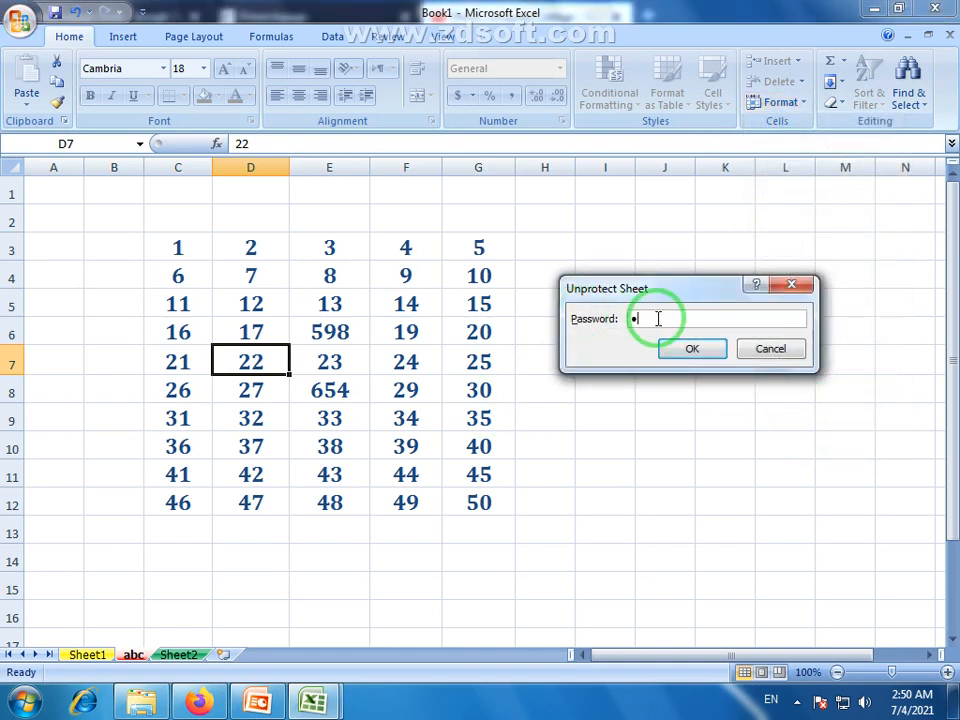
{"action": "left_click", "coordinate": [690, 345]}
{"action": "left_click", "coordinate": [626, 386]}
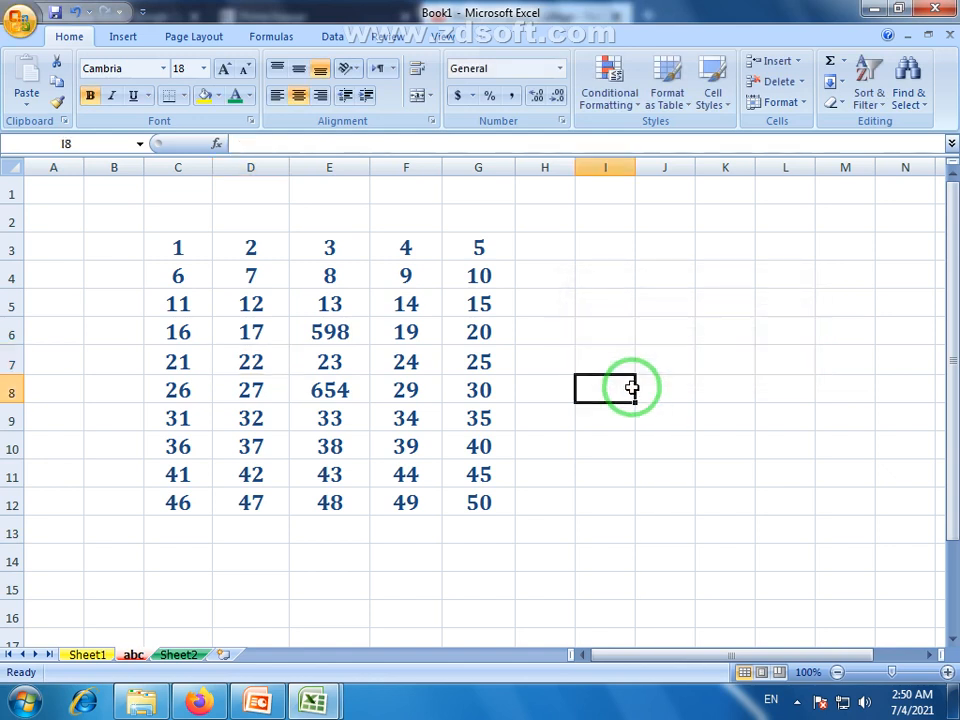
Replace the 654 in cell E8 with 5263.
{"action": "left_click_drag", "start_coordinate": [164, 241], "coordinate": [493, 497]}
{"action": "left_click", "coordinate": [352, 371]}
{"action": "left_click", "coordinate": [333, 390]}
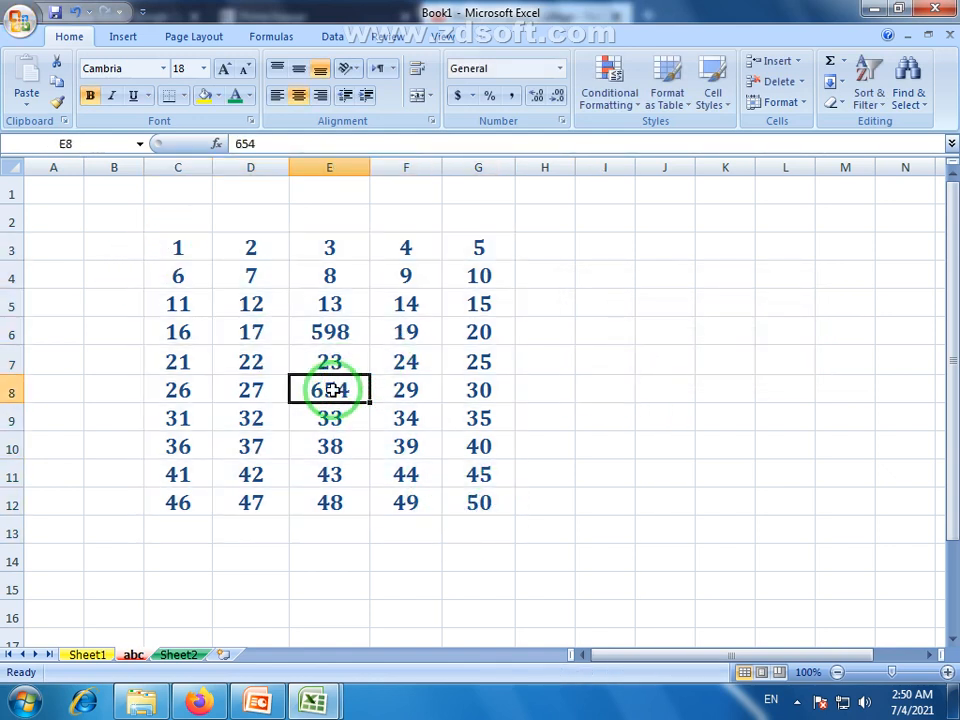
{"action": "type", "text": "5263"}
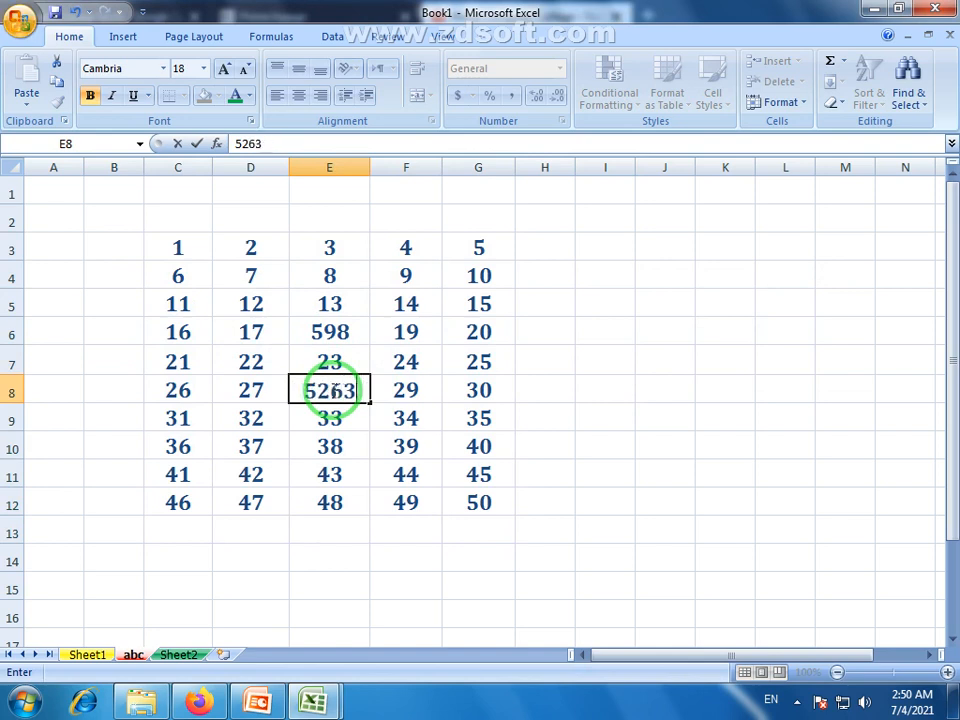
{"action": "left_click", "coordinate": [551, 566]}
Select the C3:G12 grid and several cells to check the updated values.
{"action": "left_click_drag", "start_coordinate": [172, 245], "coordinate": [504, 506]}
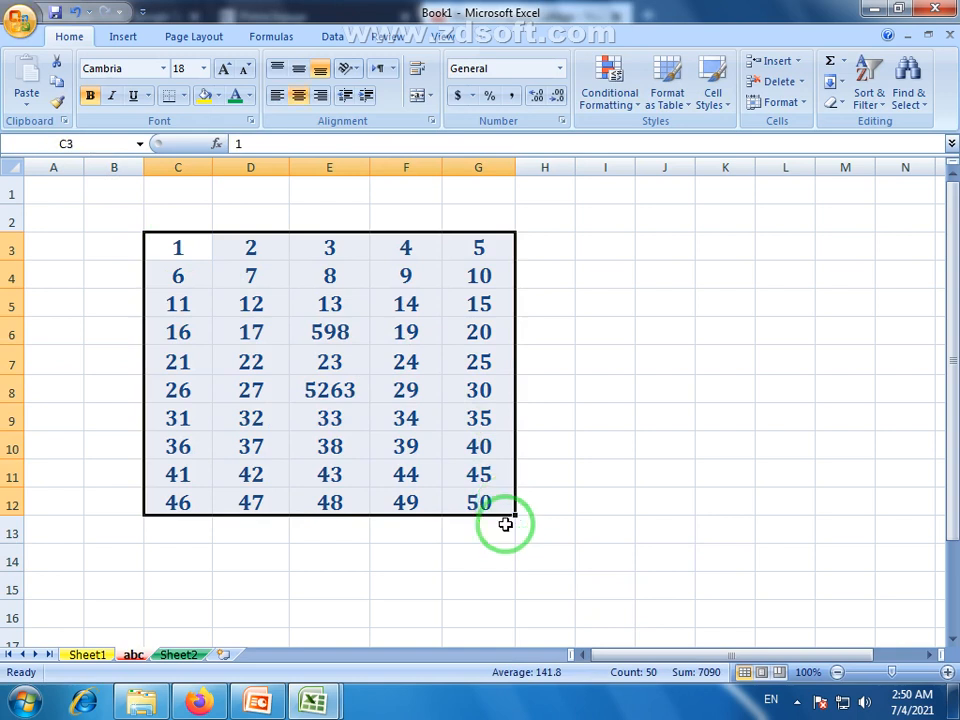
{"action": "left_click", "coordinate": [504, 522]}
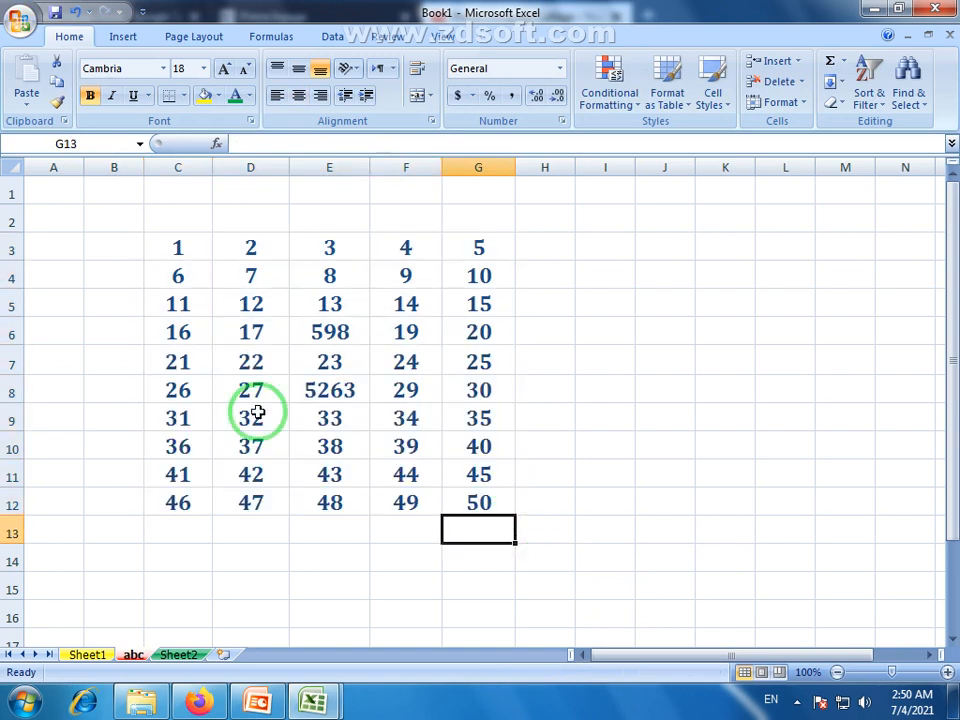
{"action": "left_click", "coordinate": [180, 167]}
{"action": "left_click", "coordinate": [242, 252]}
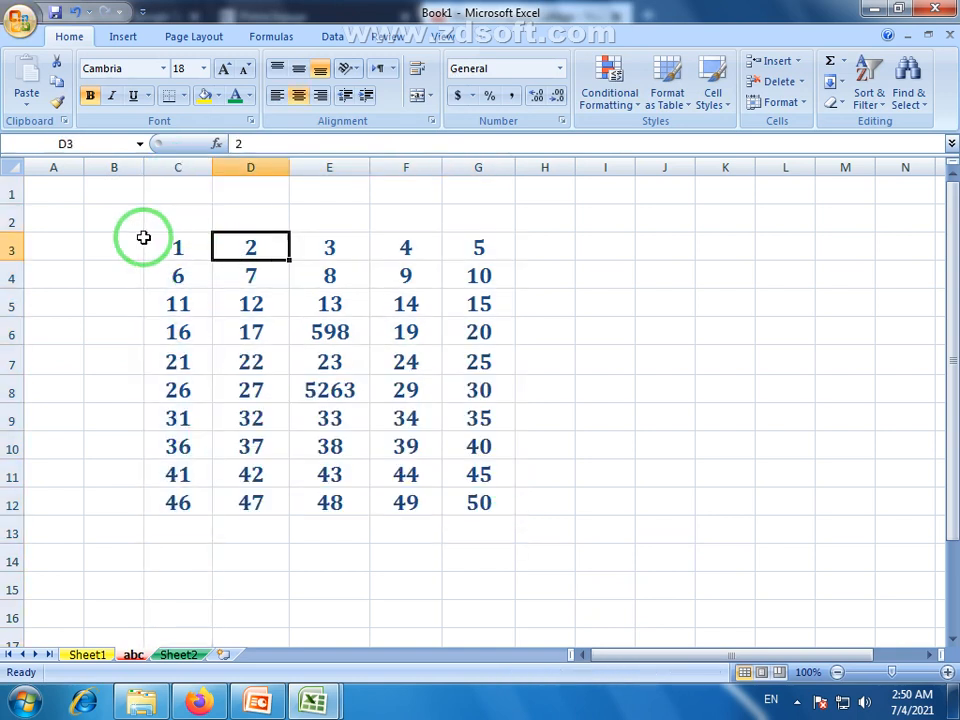
{"action": "left_click", "coordinate": [336, 274]}
{"action": "left_click_drag", "start_coordinate": [251, 247], "coordinate": [254, 446]}
{"action": "left_click", "coordinate": [146, 409]}
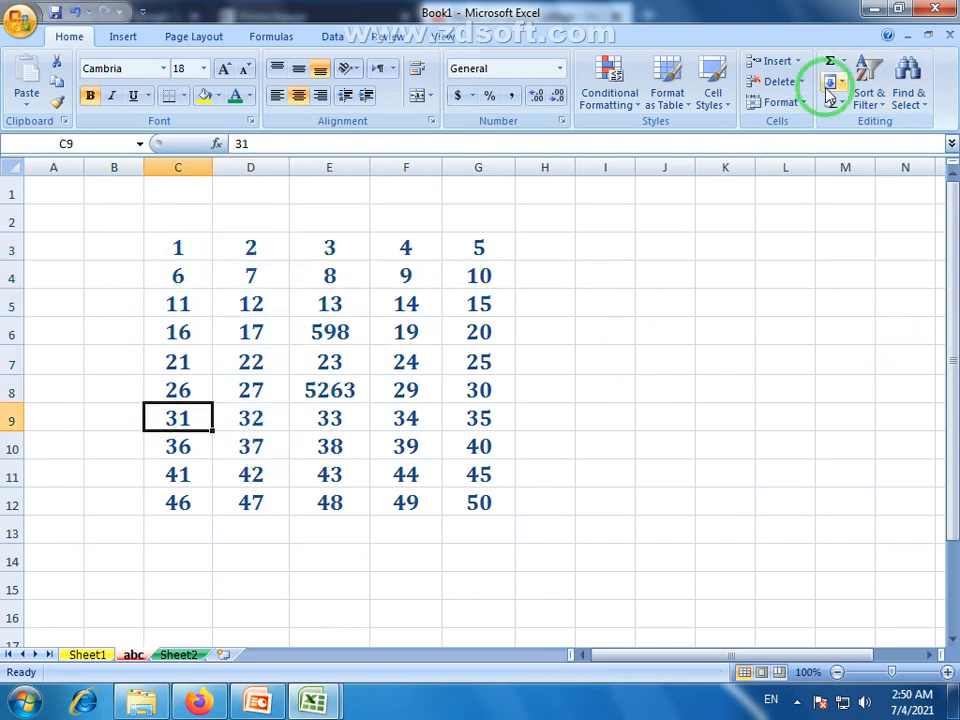
{"action": "left_click", "coordinate": [785, 103]}
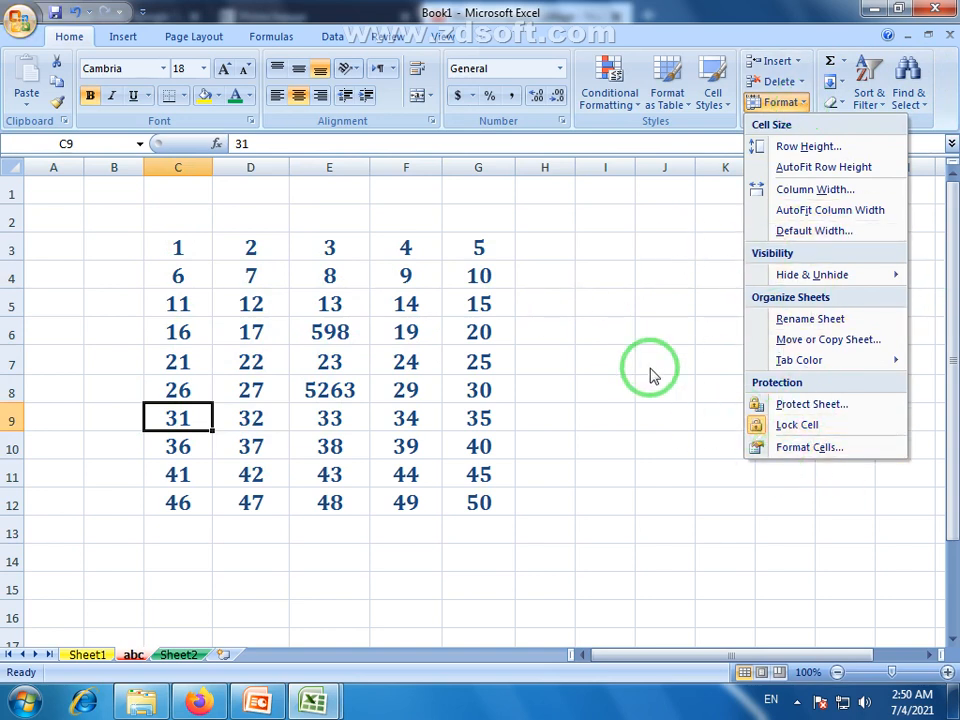
{"action": "left_click", "coordinate": [812, 448]}
{"action": "left_click_drag", "start_coordinate": [722, 141], "coordinate": [712, 172]}
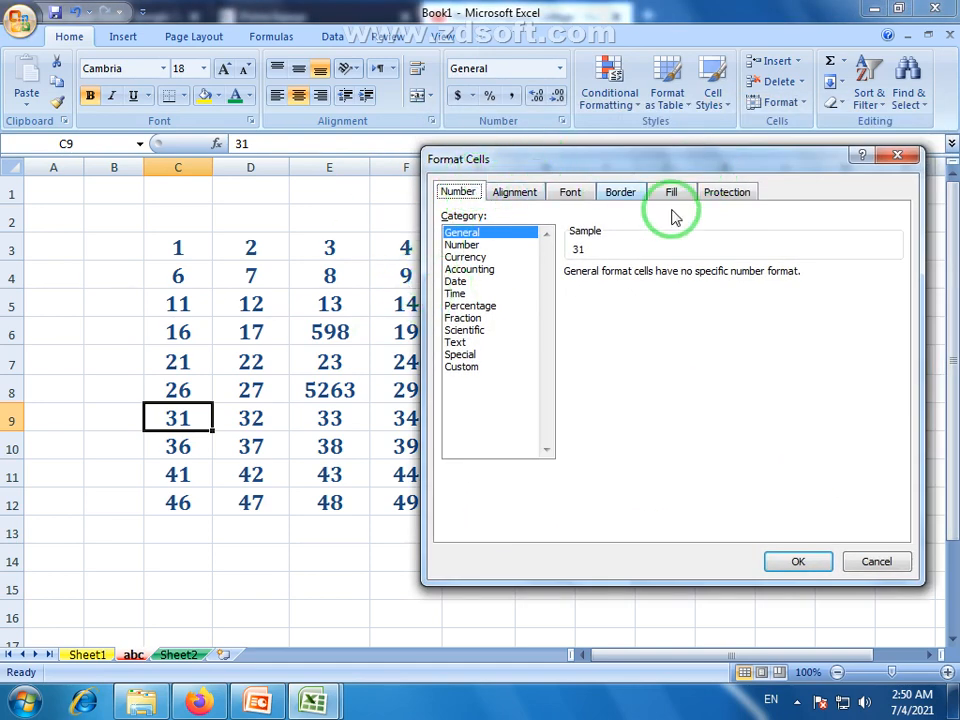
{"action": "left_click", "coordinate": [570, 192]}
{"action": "left_click", "coordinate": [625, 192]}
{"action": "left_click", "coordinate": [671, 192]}
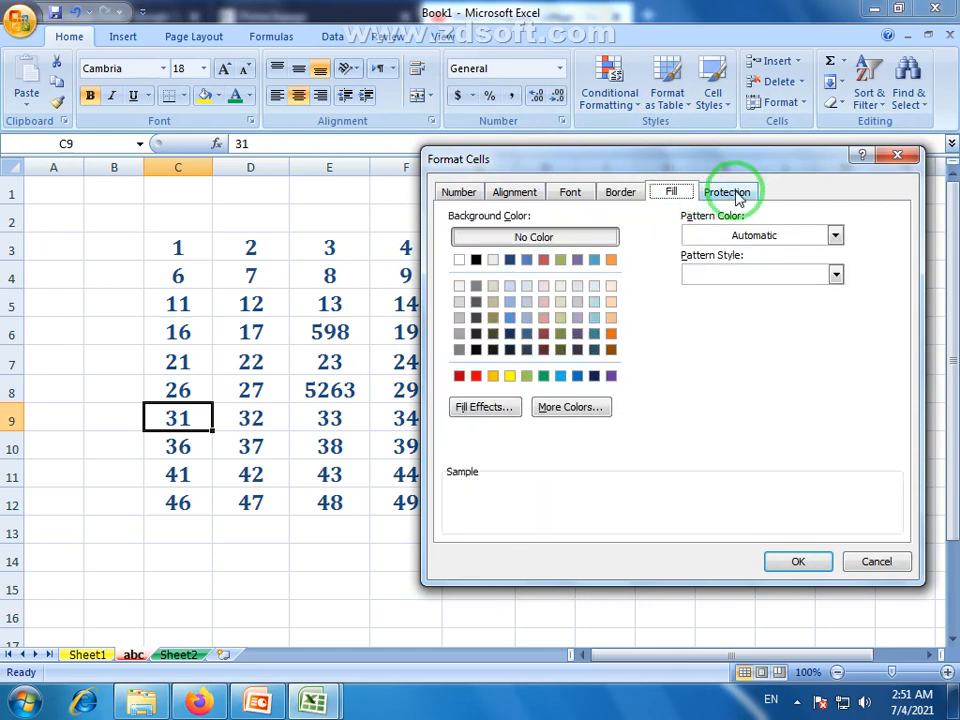
{"action": "left_click", "coordinate": [728, 192]}
{"action": "left_click", "coordinate": [671, 192]}
{"action": "left_click", "coordinate": [620, 193]}
{"action": "left_click", "coordinate": [570, 192]}
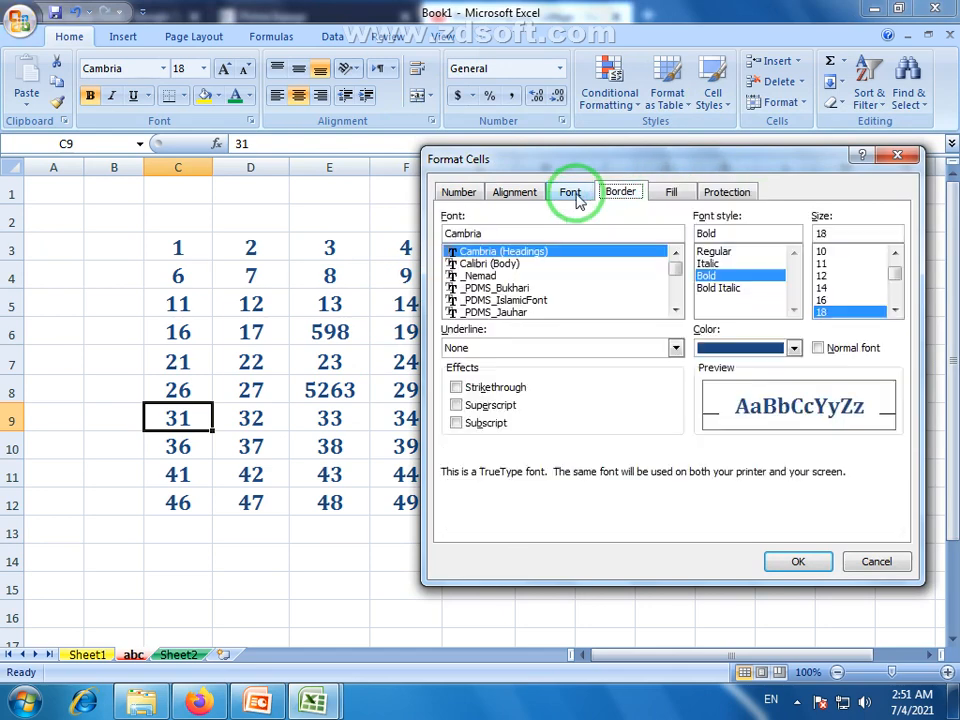
{"action": "left_click", "coordinate": [514, 192]}
{"action": "left_click", "coordinate": [459, 192]}
{"action": "left_click", "coordinate": [874, 560]}
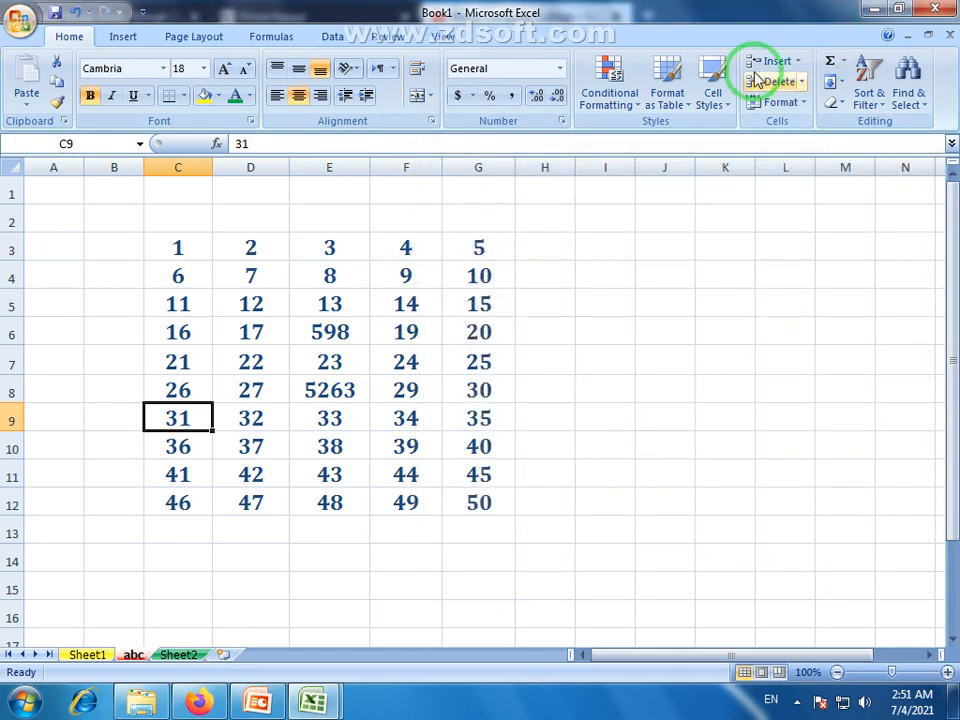